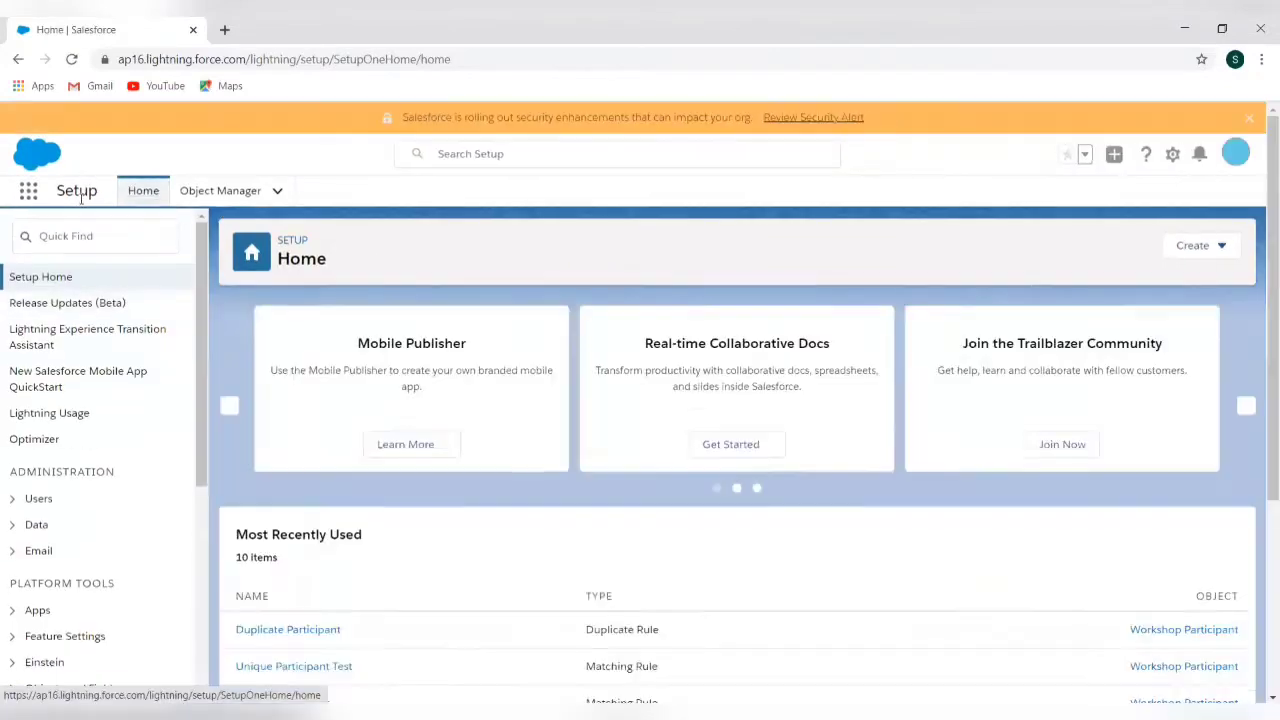
# Filter the Setup menu with the search term 'assignment'
pyautogui.click(75, 236)
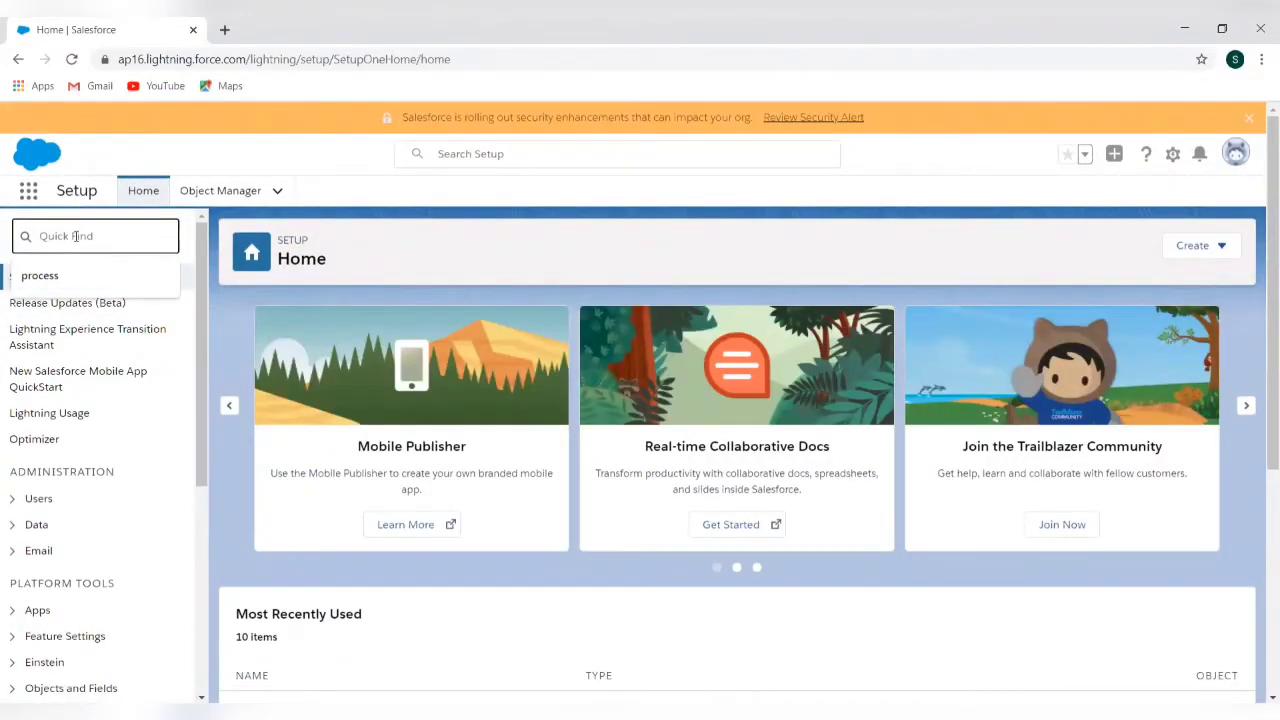
pyautogui.write('as')
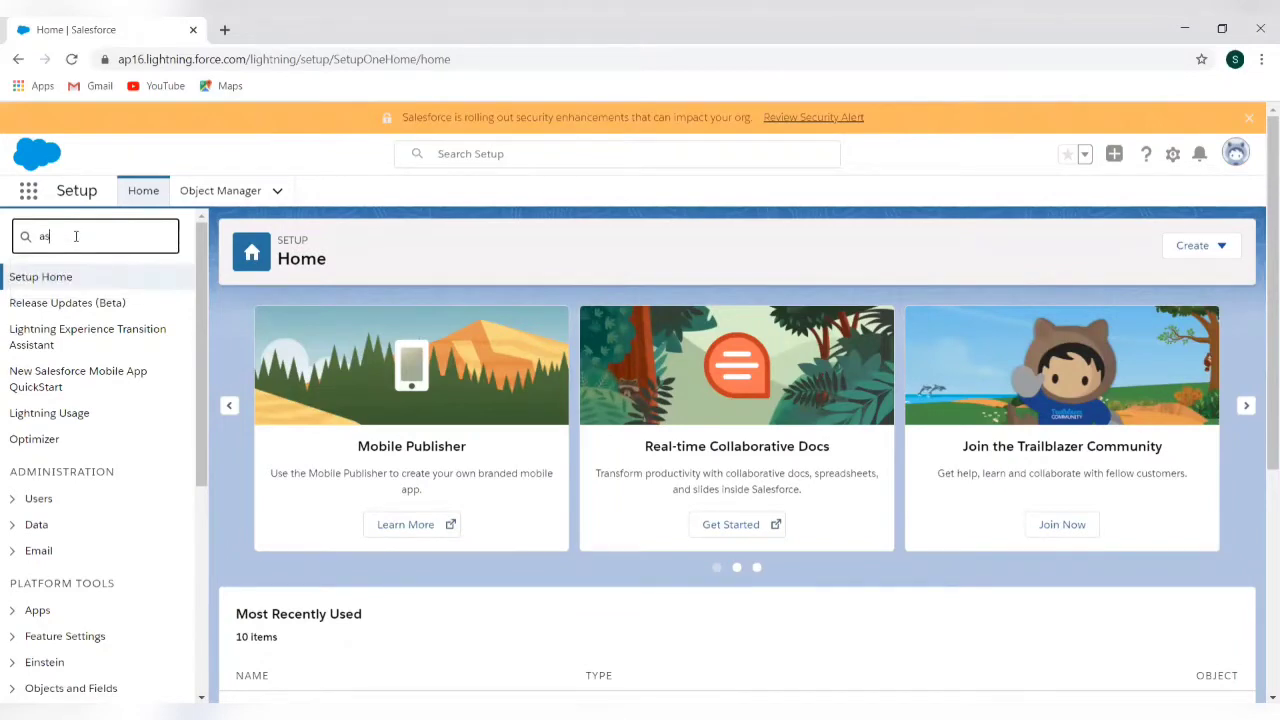
pyautogui.write('signment')
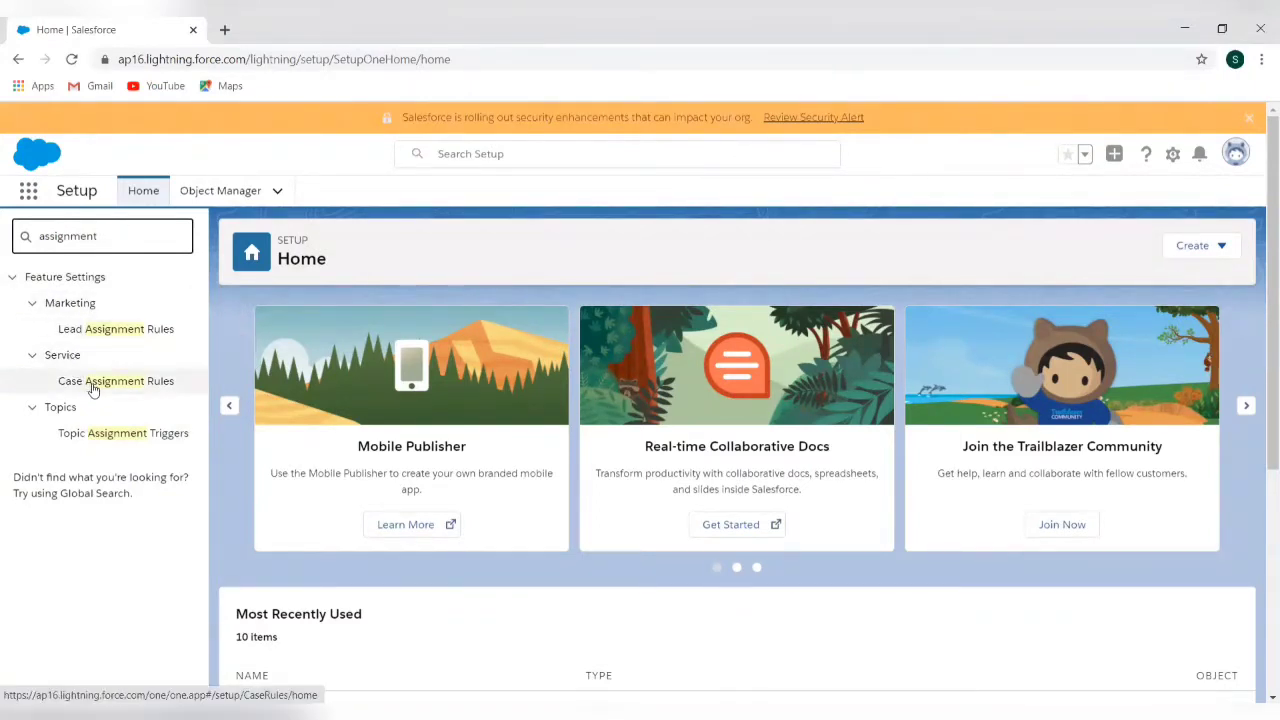
# Open Lead Assignment Rules and view the Standard rule's two Country-based entries
pyautogui.click(115, 335)
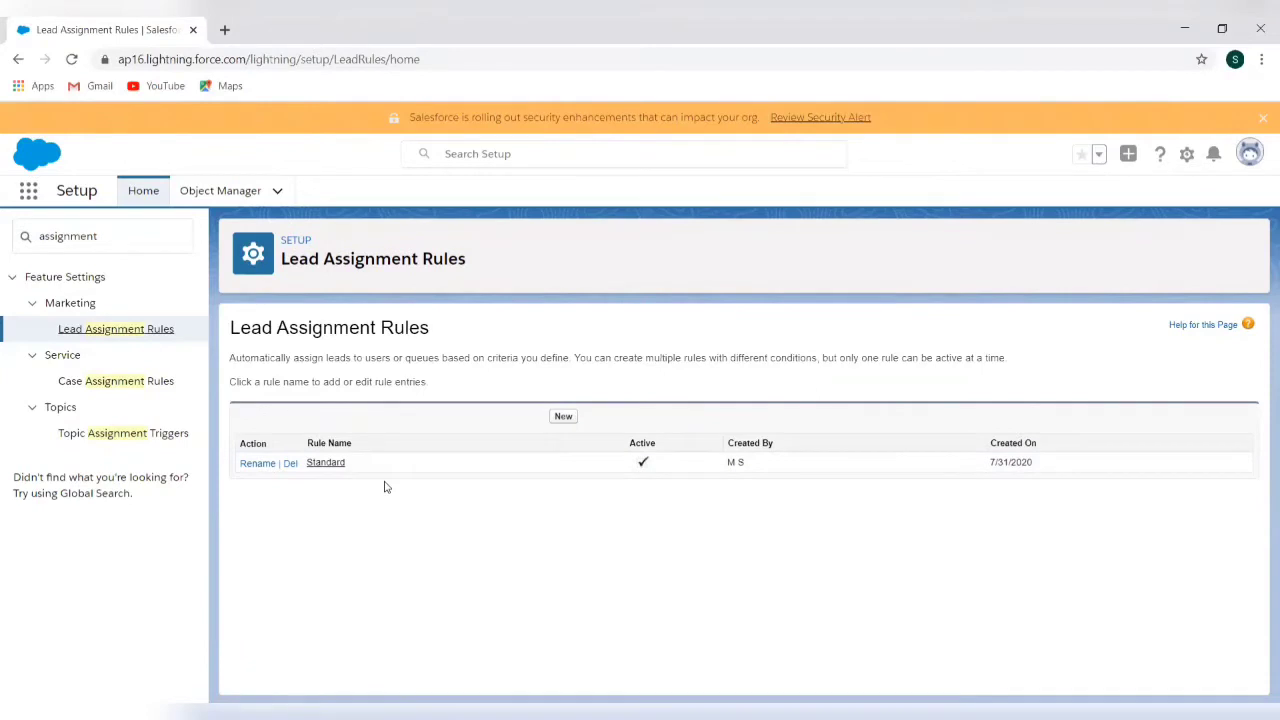
pyautogui.click(330, 466)
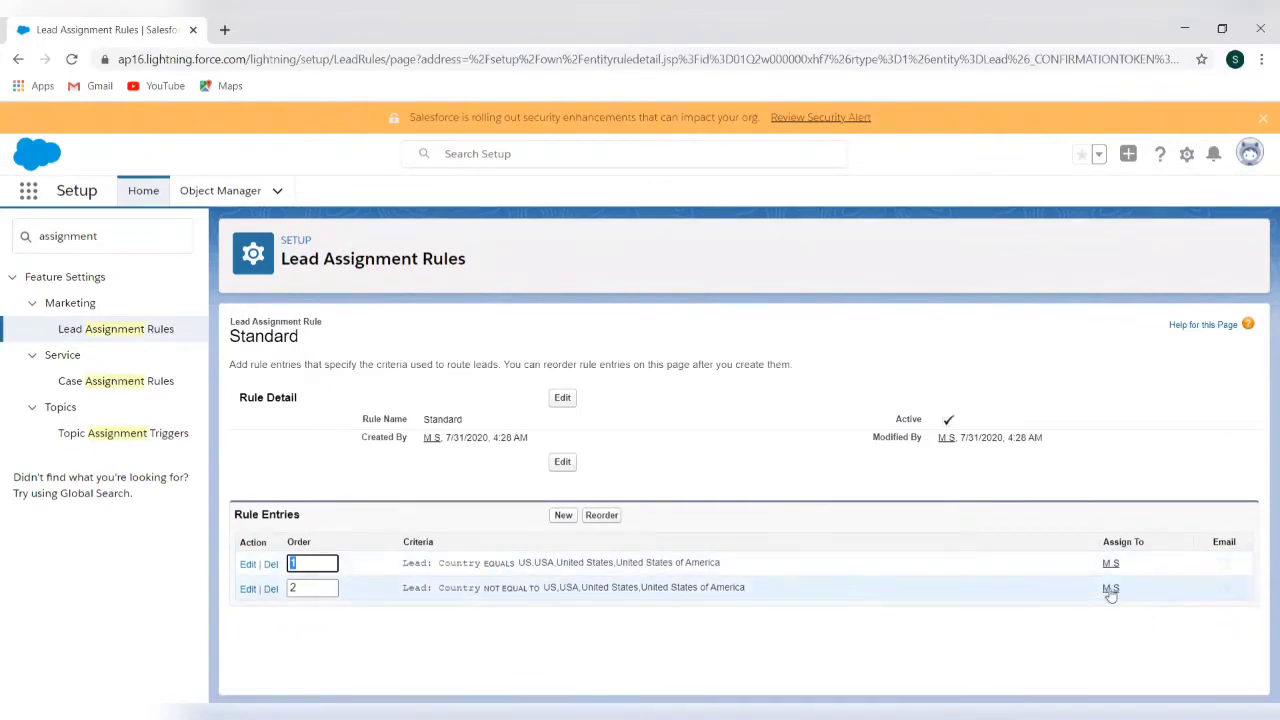
pyautogui.click(1098, 528)
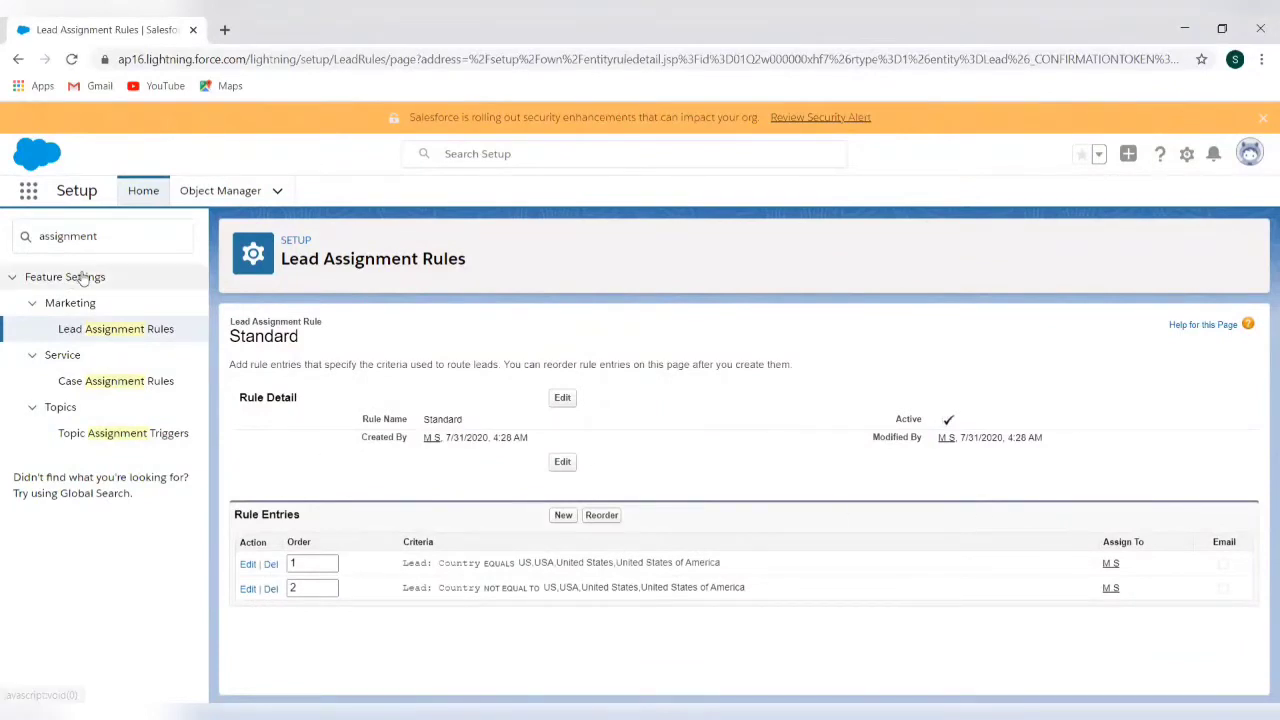
# Search Setup for 'queue', open Queues and start a new queue
pyautogui.click(104, 242)
pyautogui.hotkey('ctrl', 'a')
pyautogui.write('q')
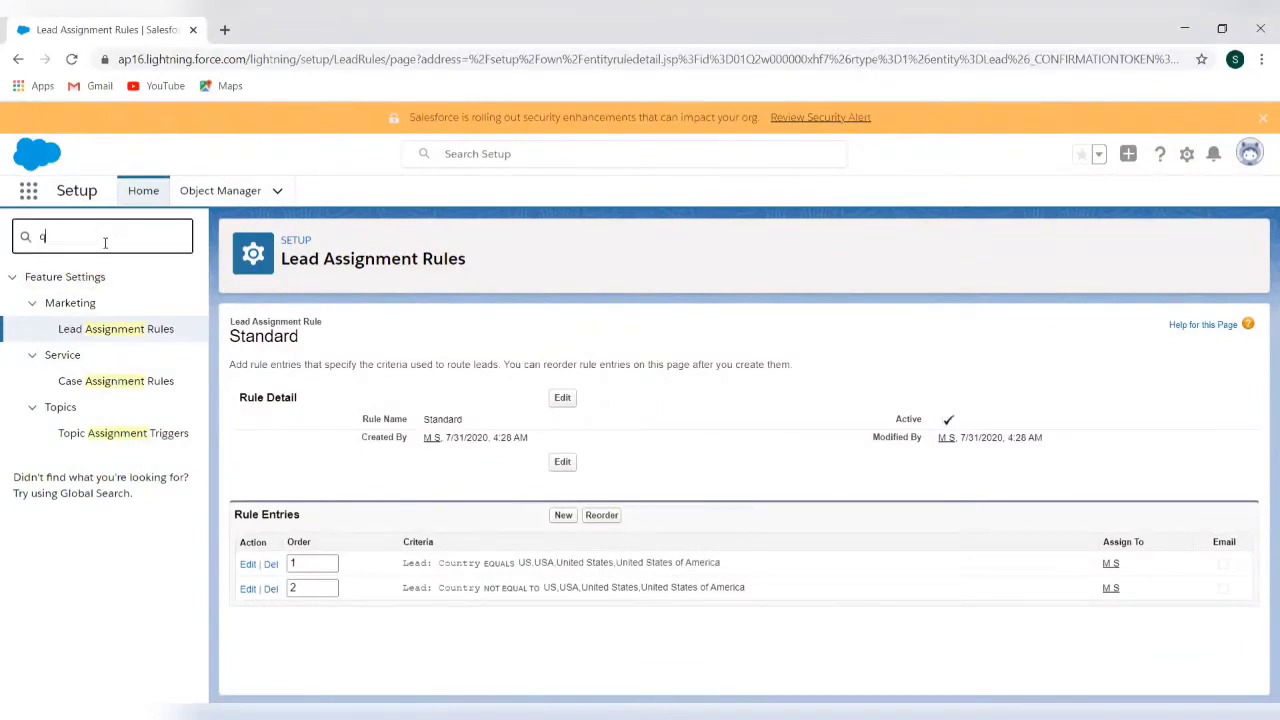
pyautogui.write('ueue')
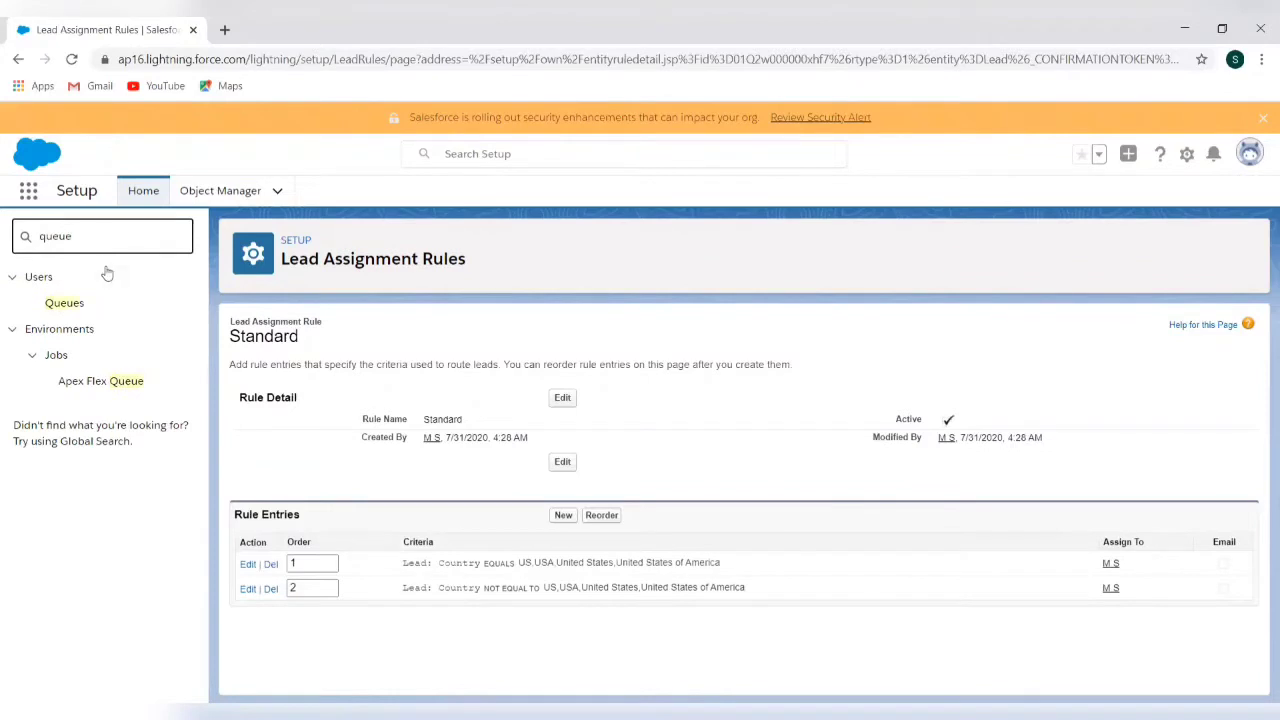
pyautogui.click(70, 305)
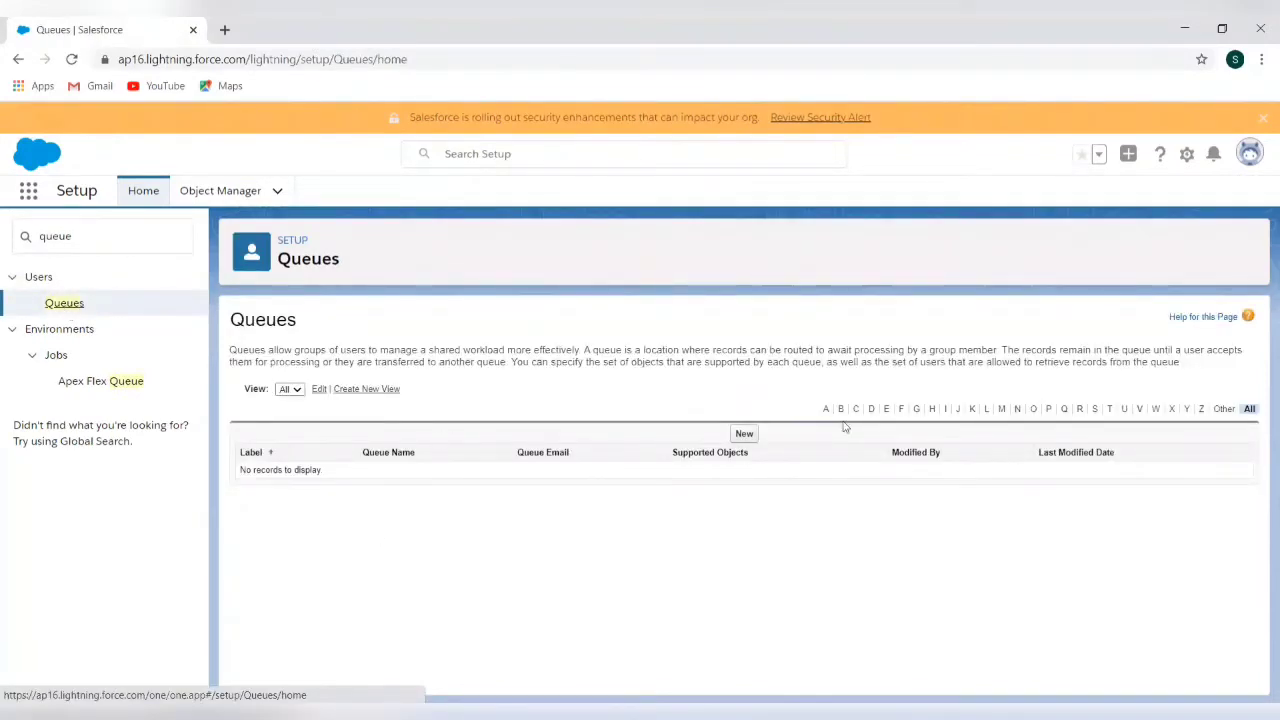
pyautogui.click(743, 435)
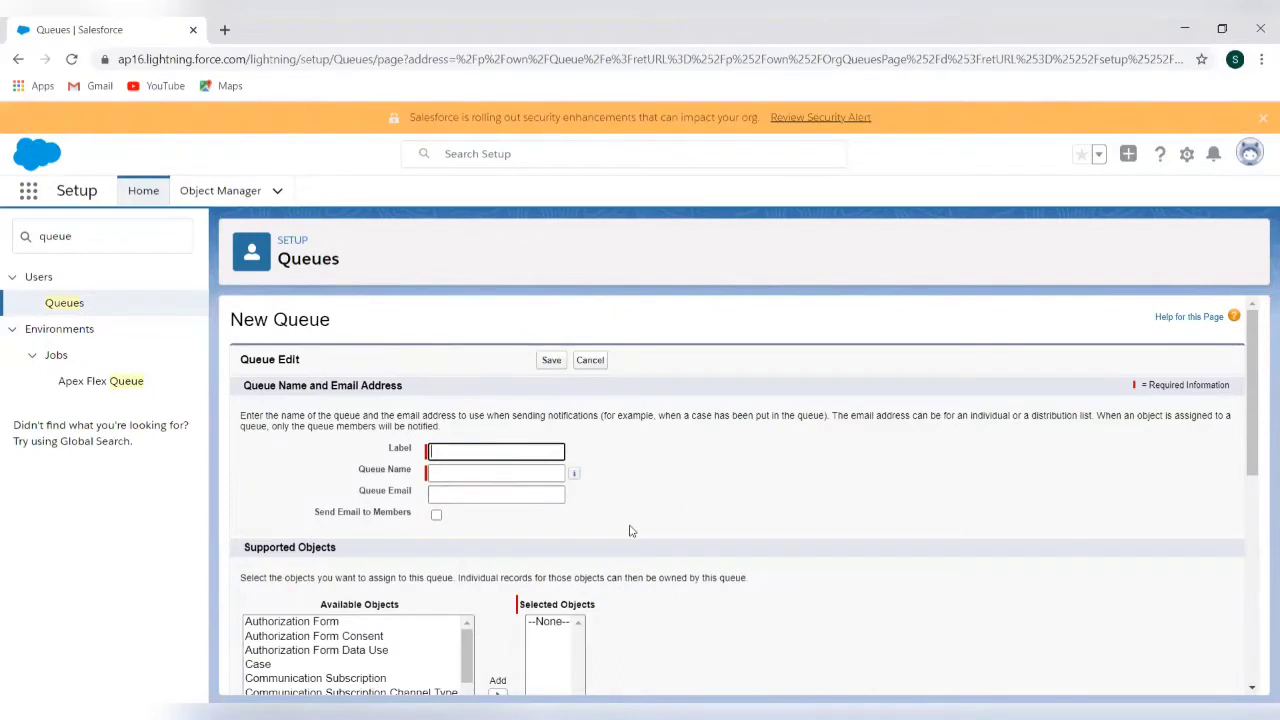
# Add Lead to the new queue's Selected Objects list
pyautogui.scroll(-3, 630, 530)
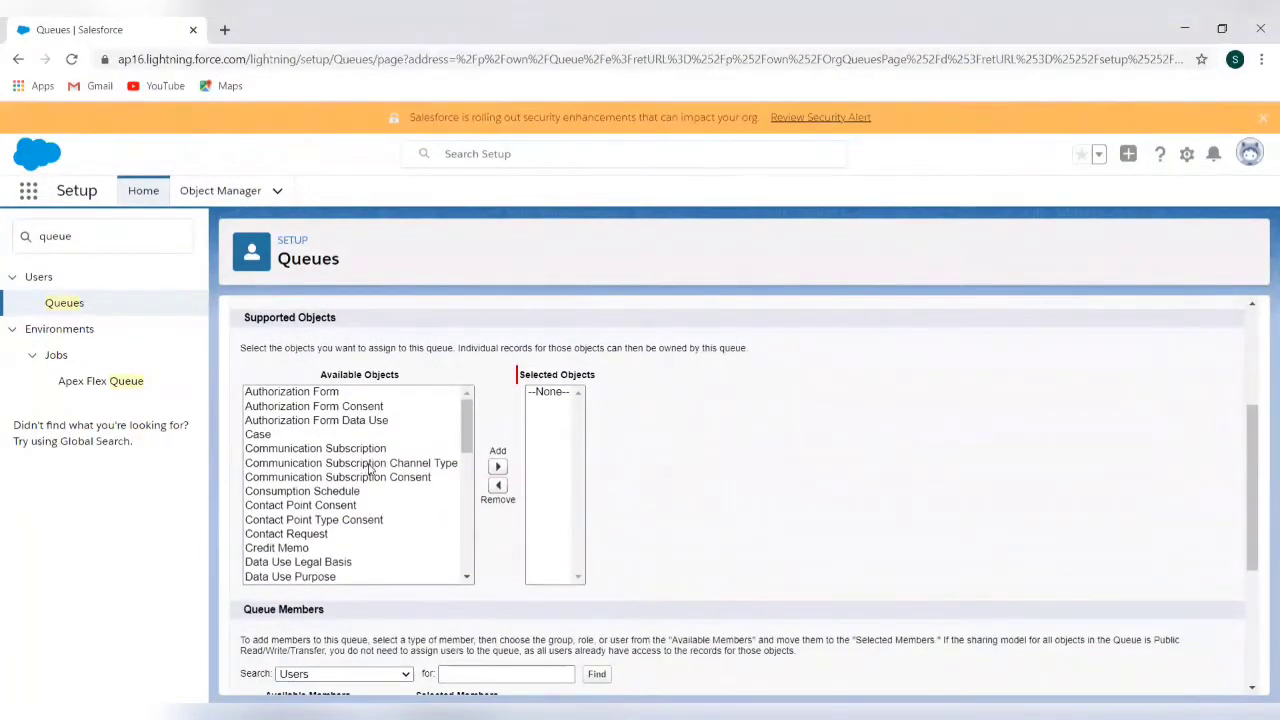
pyautogui.scroll(-10, 368, 468)
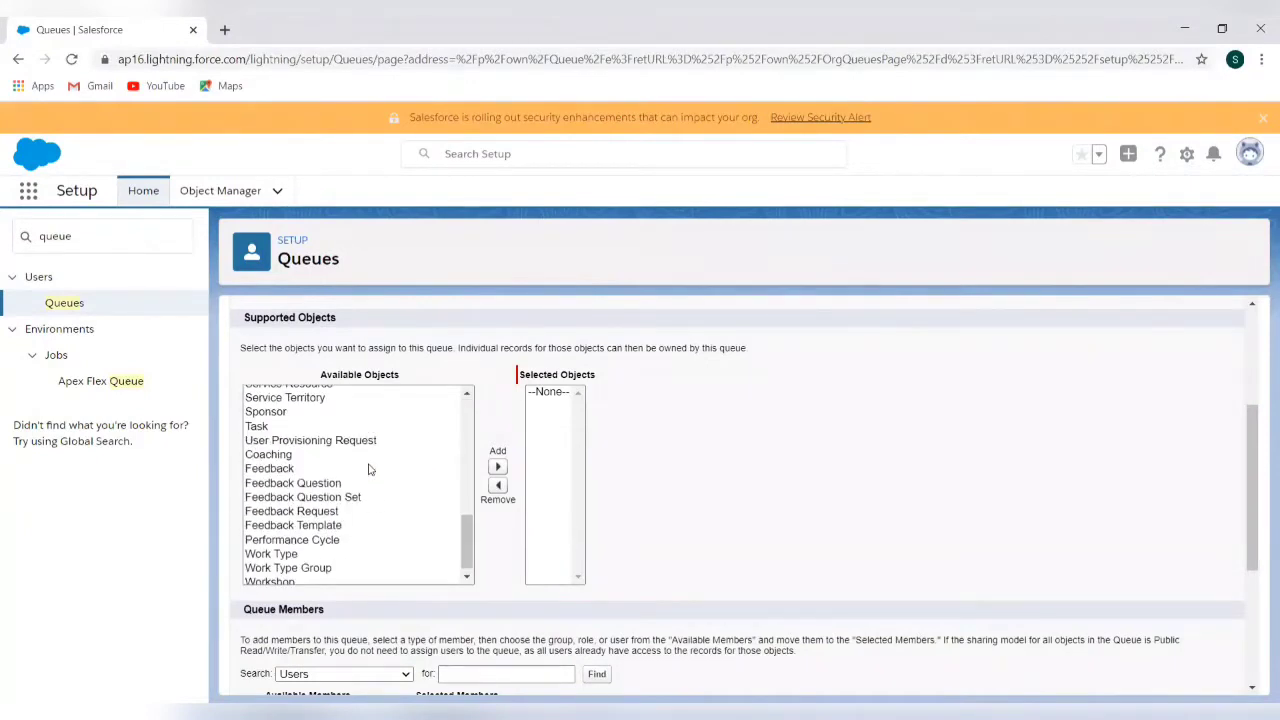
pyautogui.scroll(-1, 368, 468)
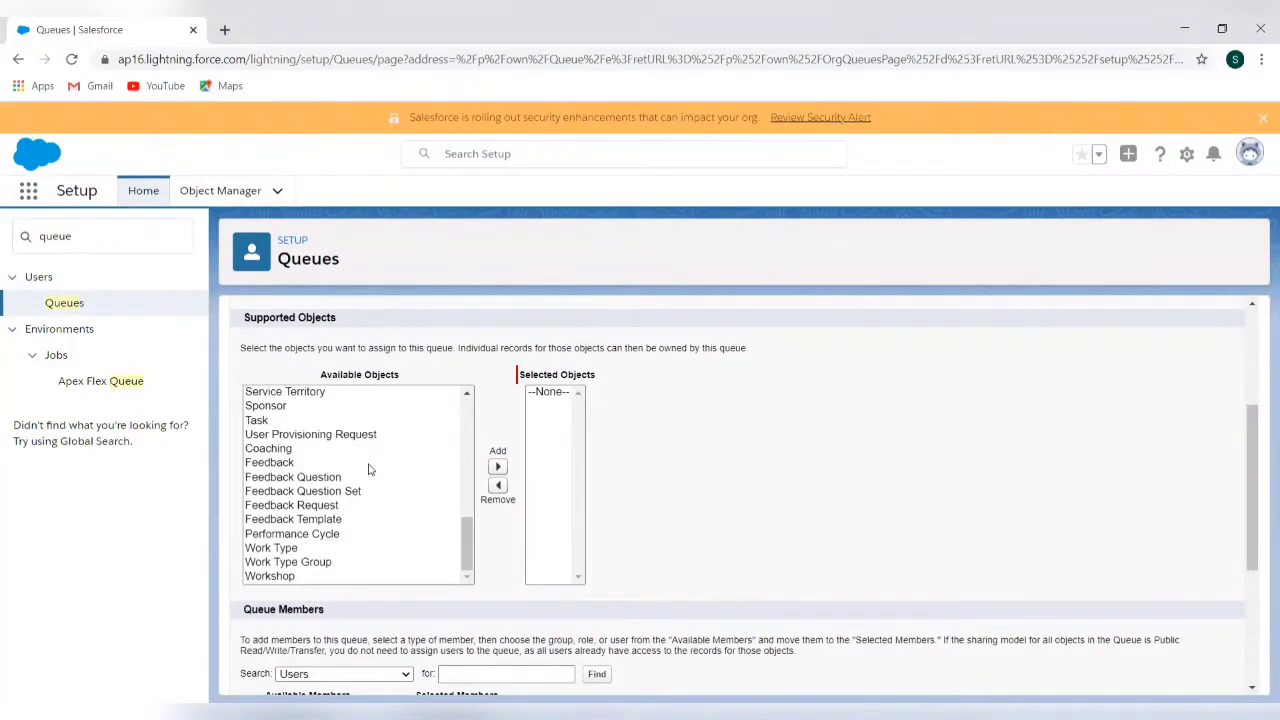
pyautogui.scroll(10, 368, 468)
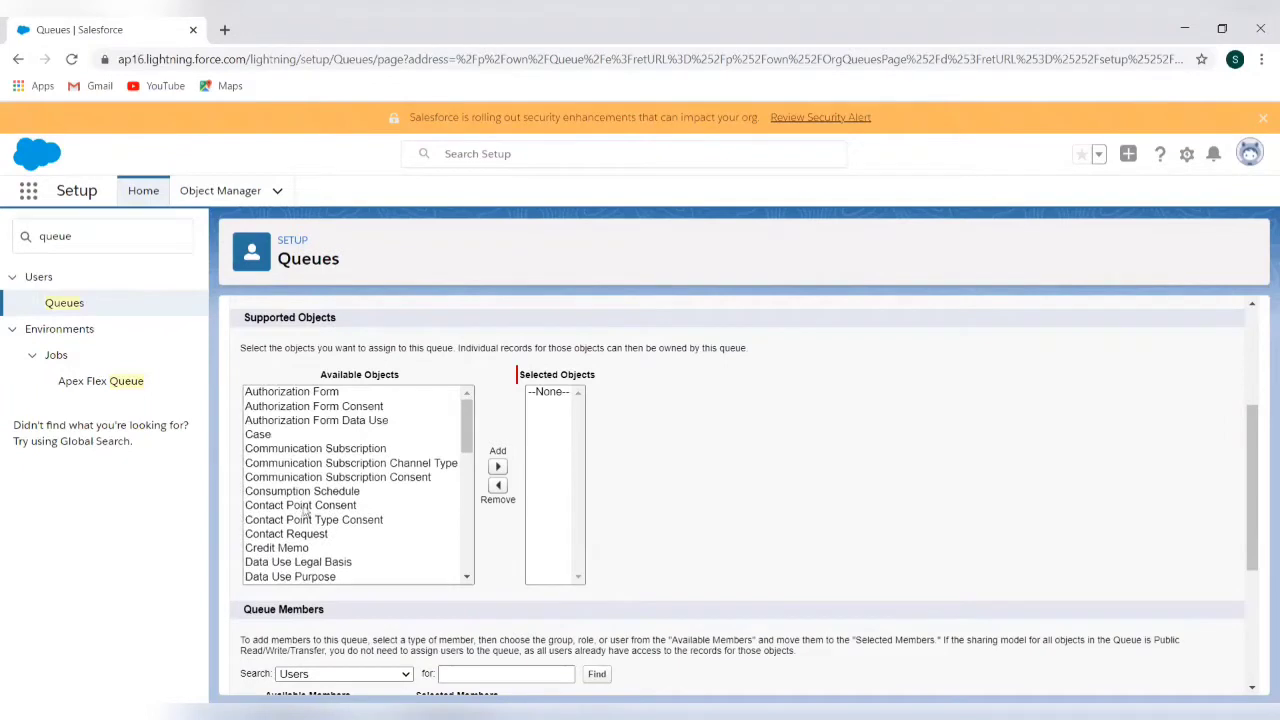
pyautogui.scroll(-10, 313, 519)
pyautogui.scroll(1, 313, 519)
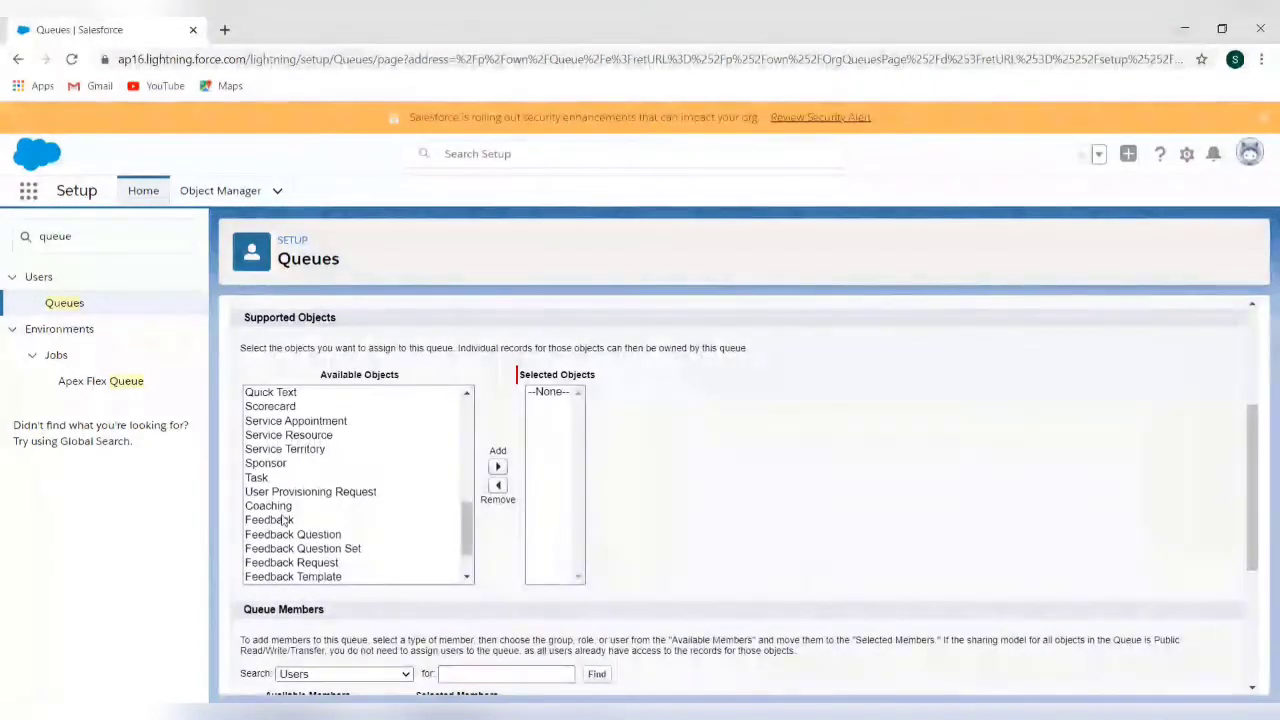
pyautogui.scroll(2, 284, 519)
pyautogui.scroll(3, 284, 519)
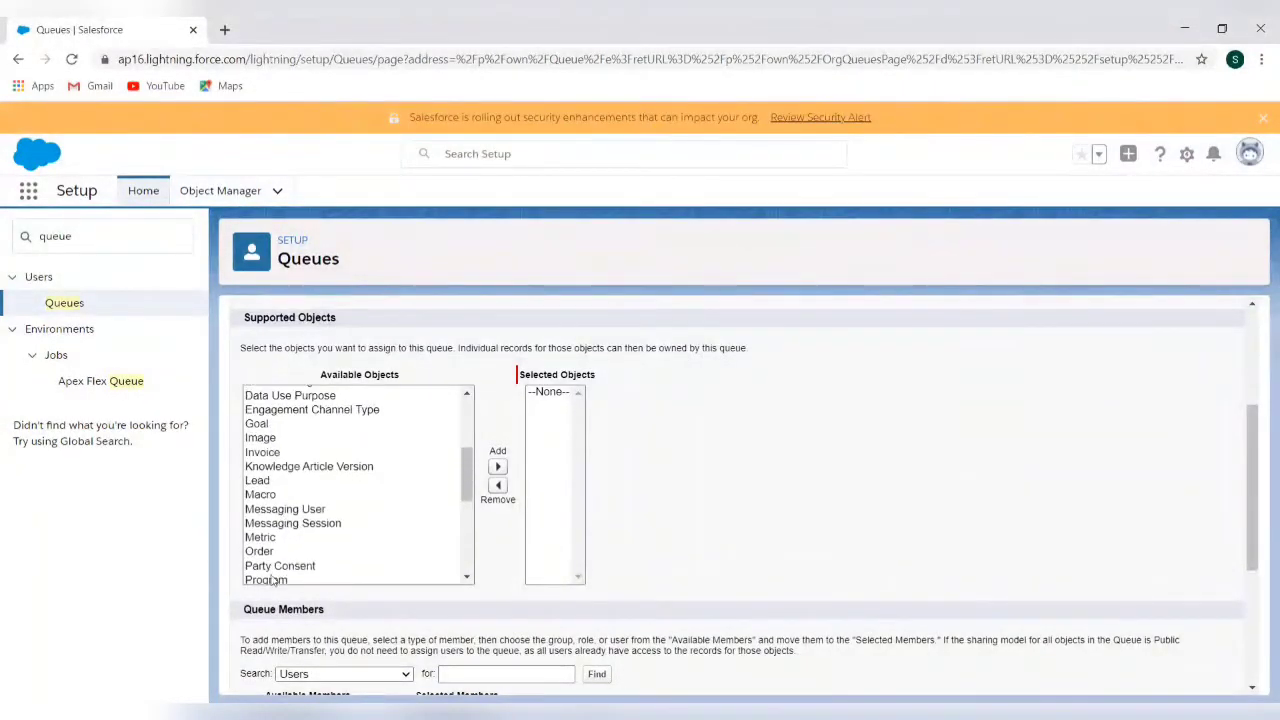
pyautogui.click(275, 482)
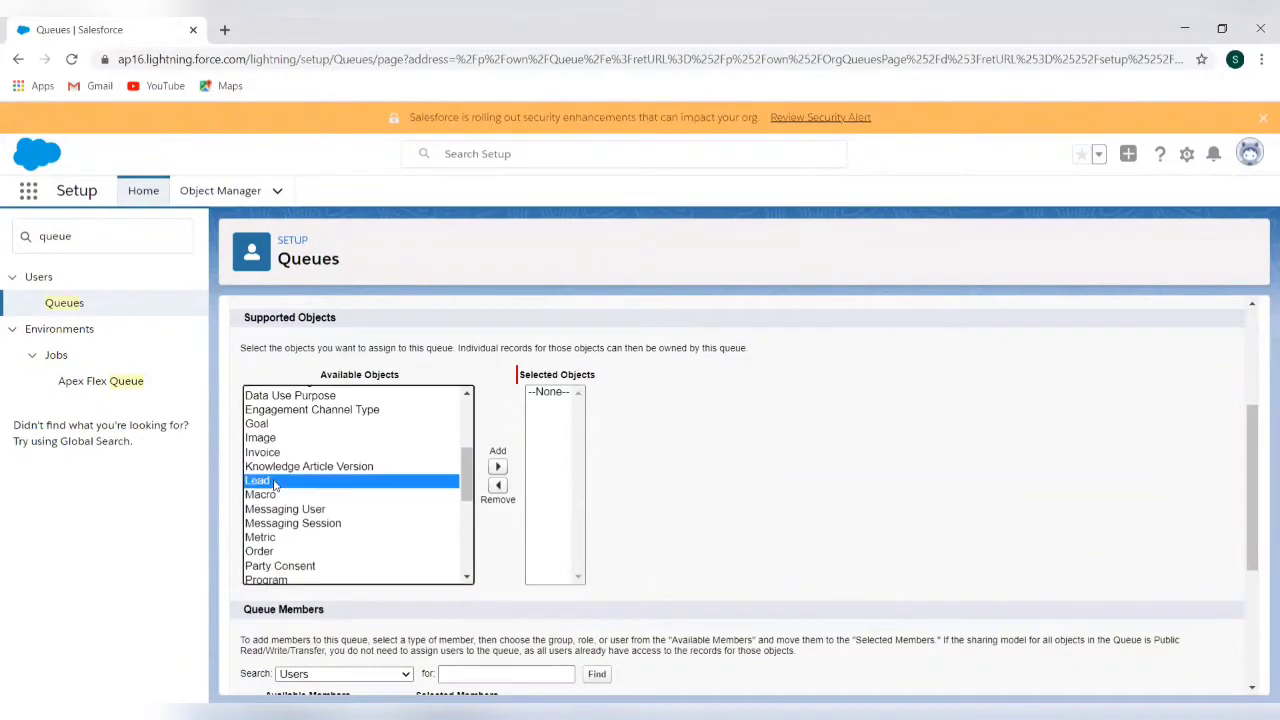
pyautogui.click(498, 467)
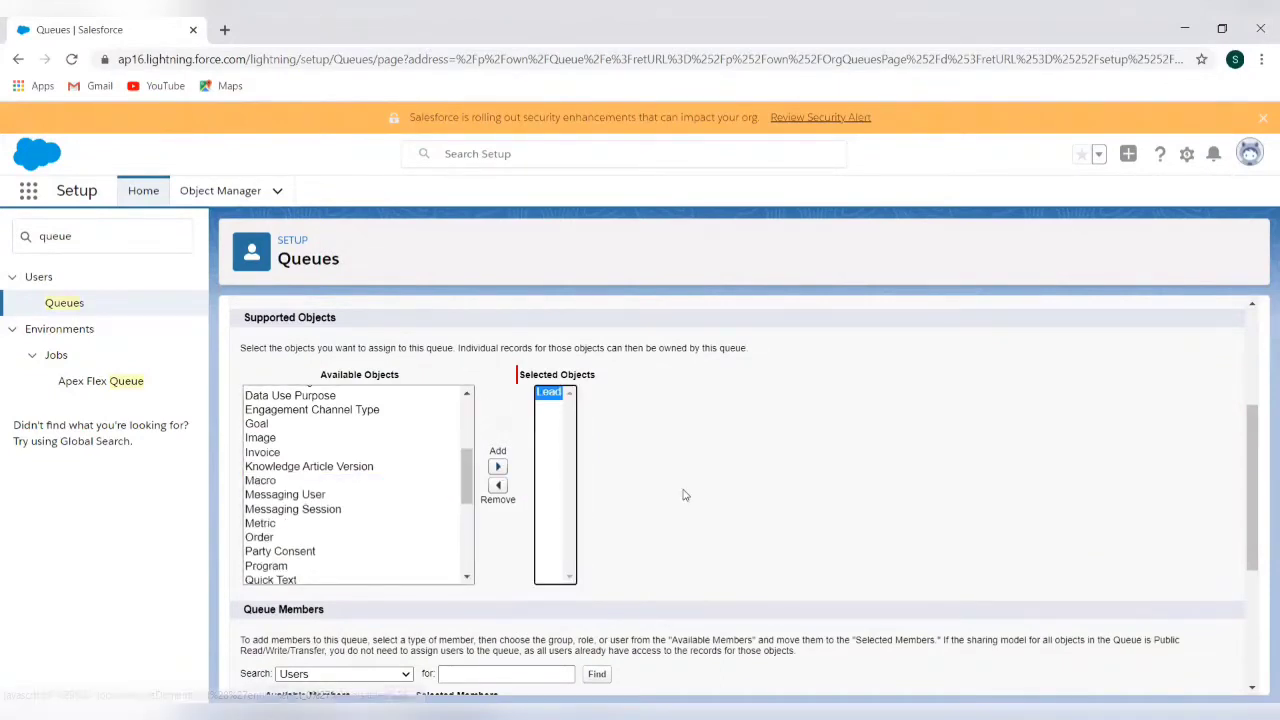
pyautogui.scroll(-2, 683, 494)
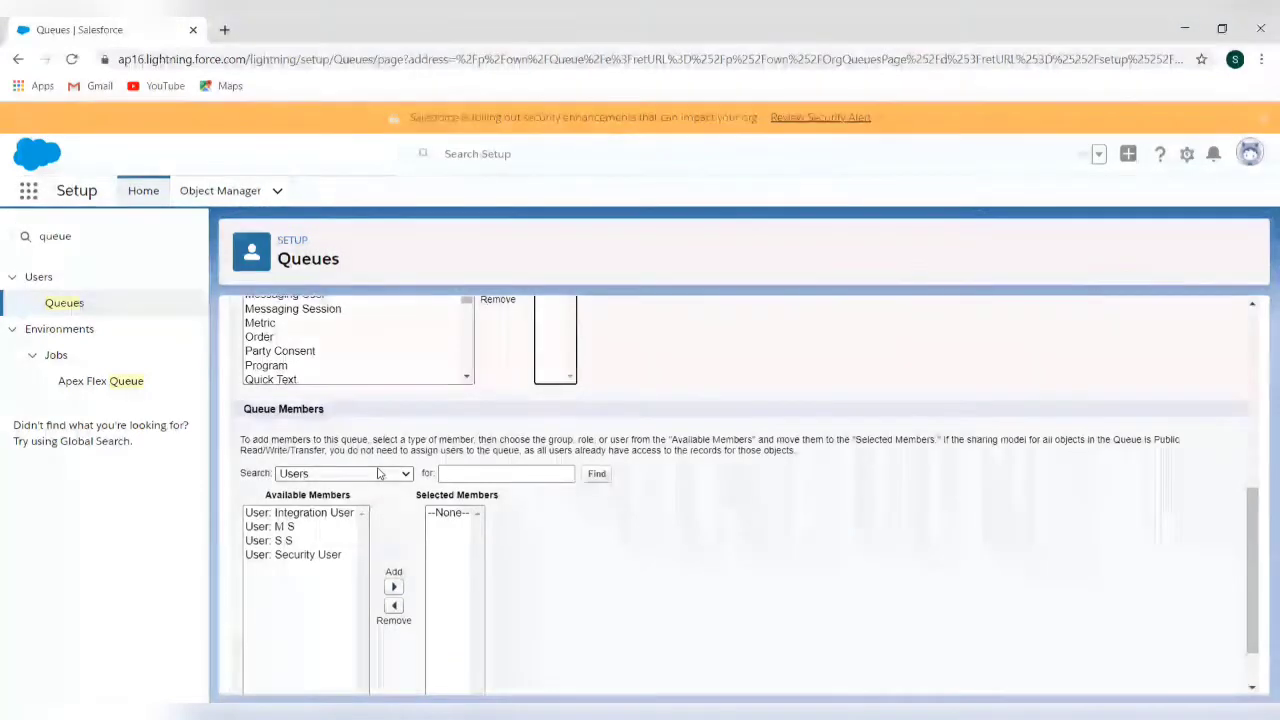
# Add two users as queue members, then cancel the unsaved queue
pyautogui.click(379, 474)
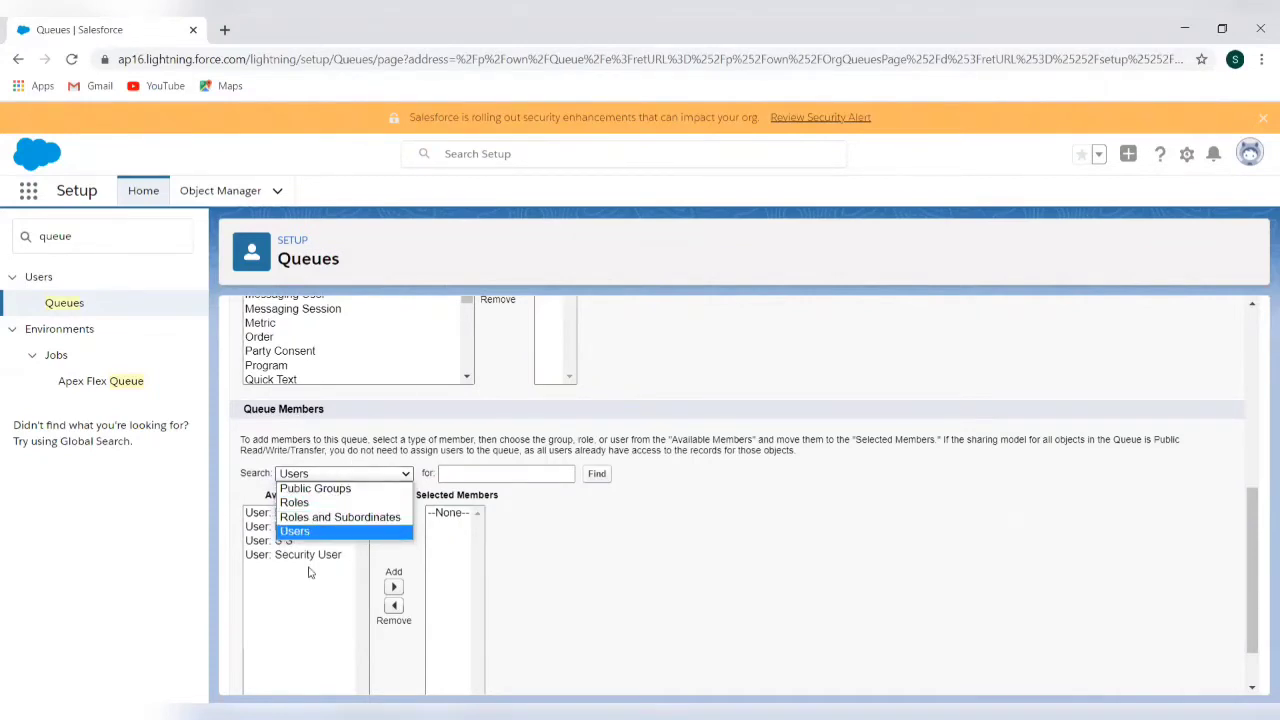
pyautogui.click(626, 578)
pyautogui.scroll(4, 626, 578)
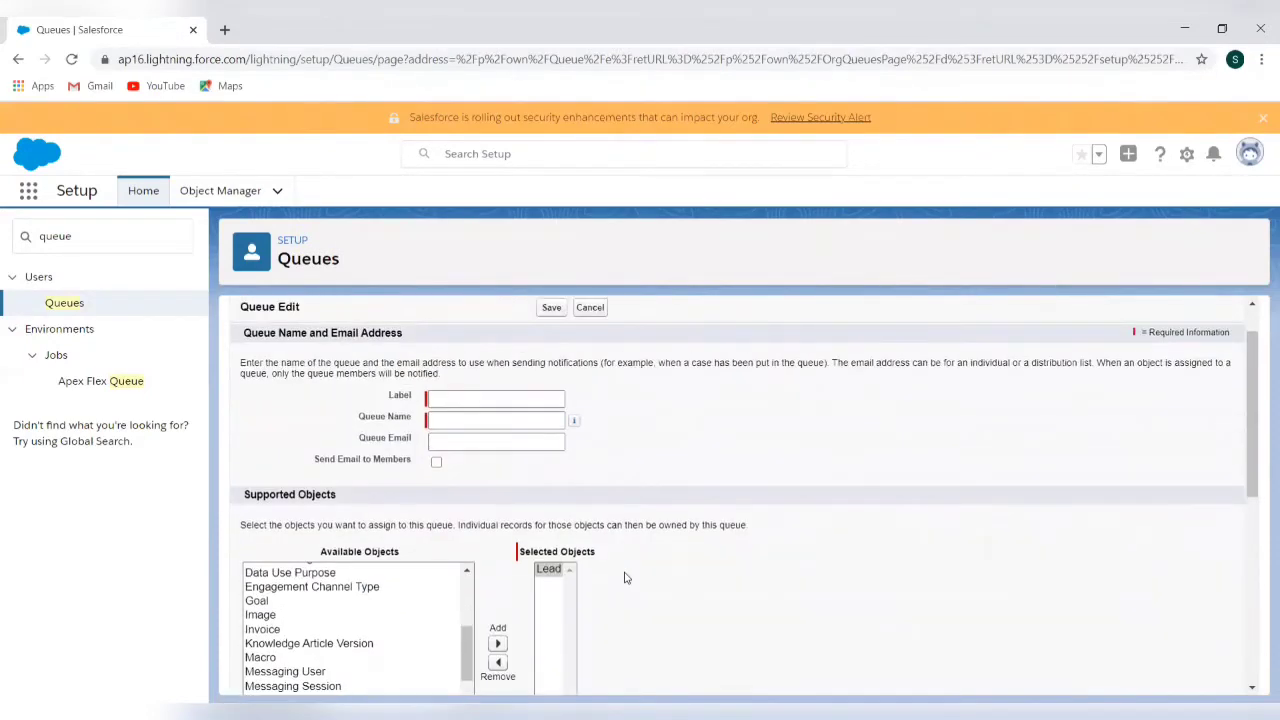
pyautogui.scroll(-5, 626, 578)
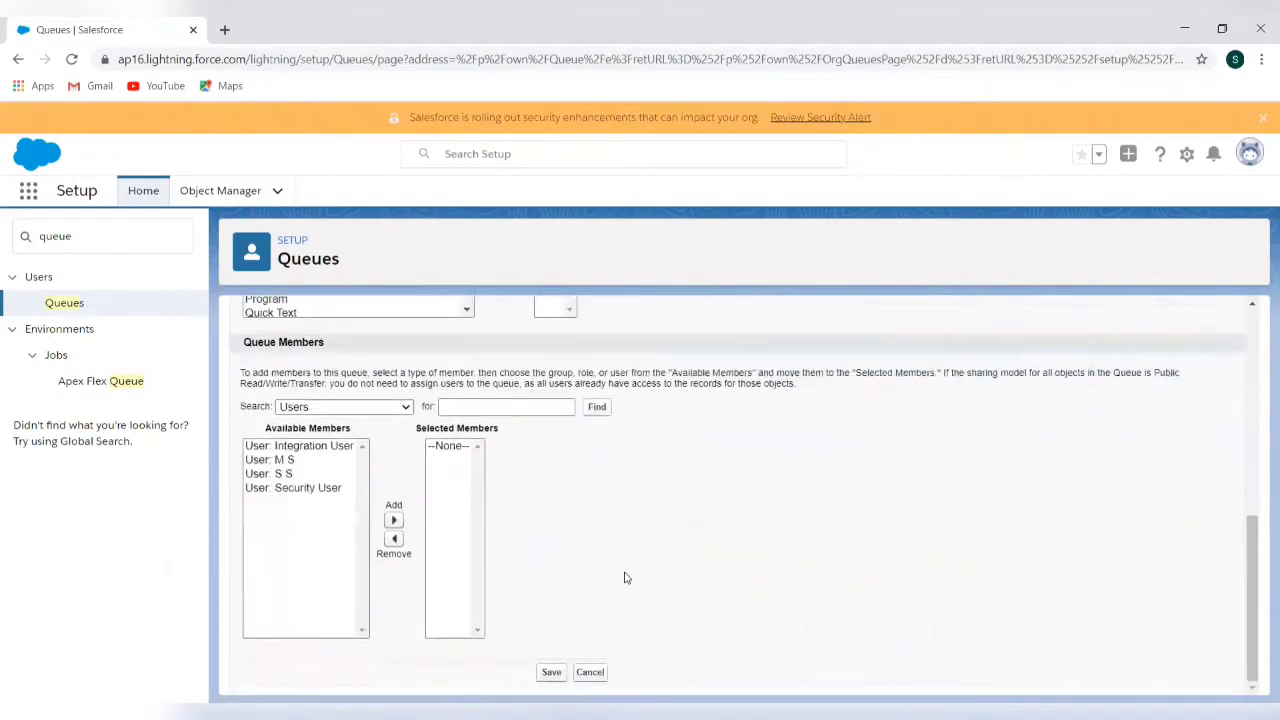
pyautogui.click(320, 464)
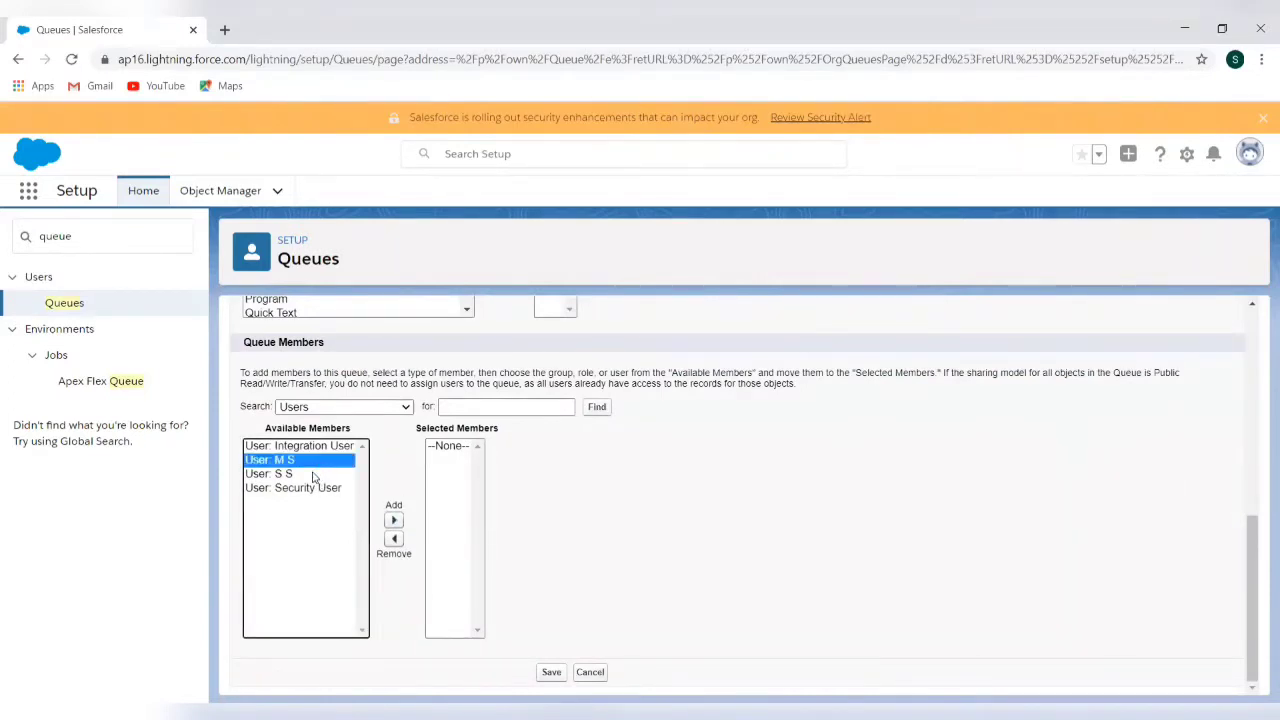
pyautogui.keyDown('ctrl'); pyautogui.click(300, 474); pyautogui.keyUp('ctrl')
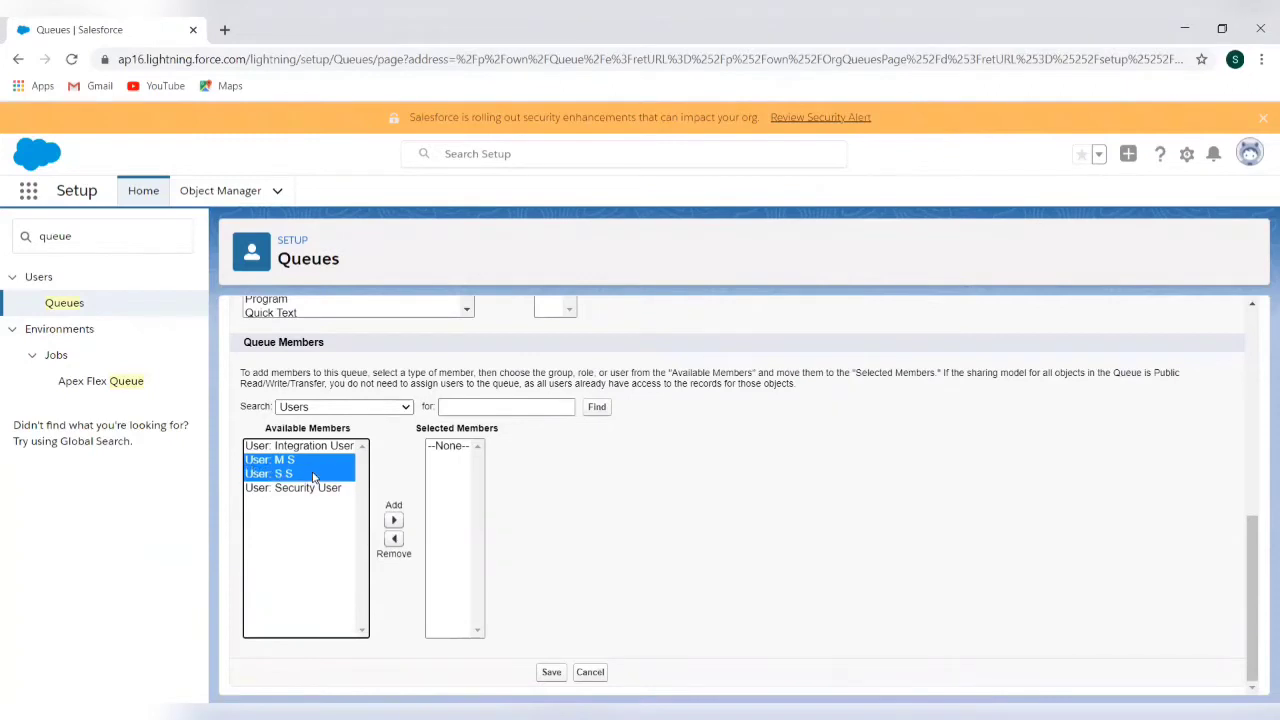
pyautogui.click(393, 520)
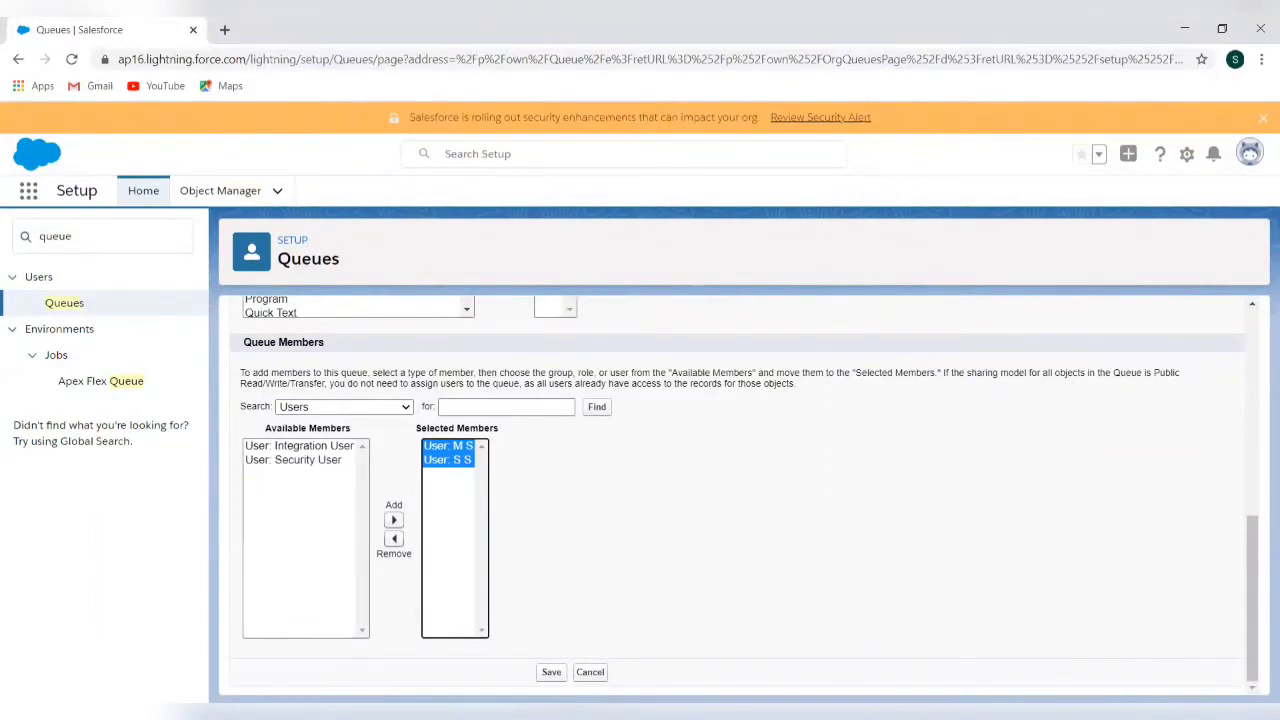
pyautogui.click(597, 679)
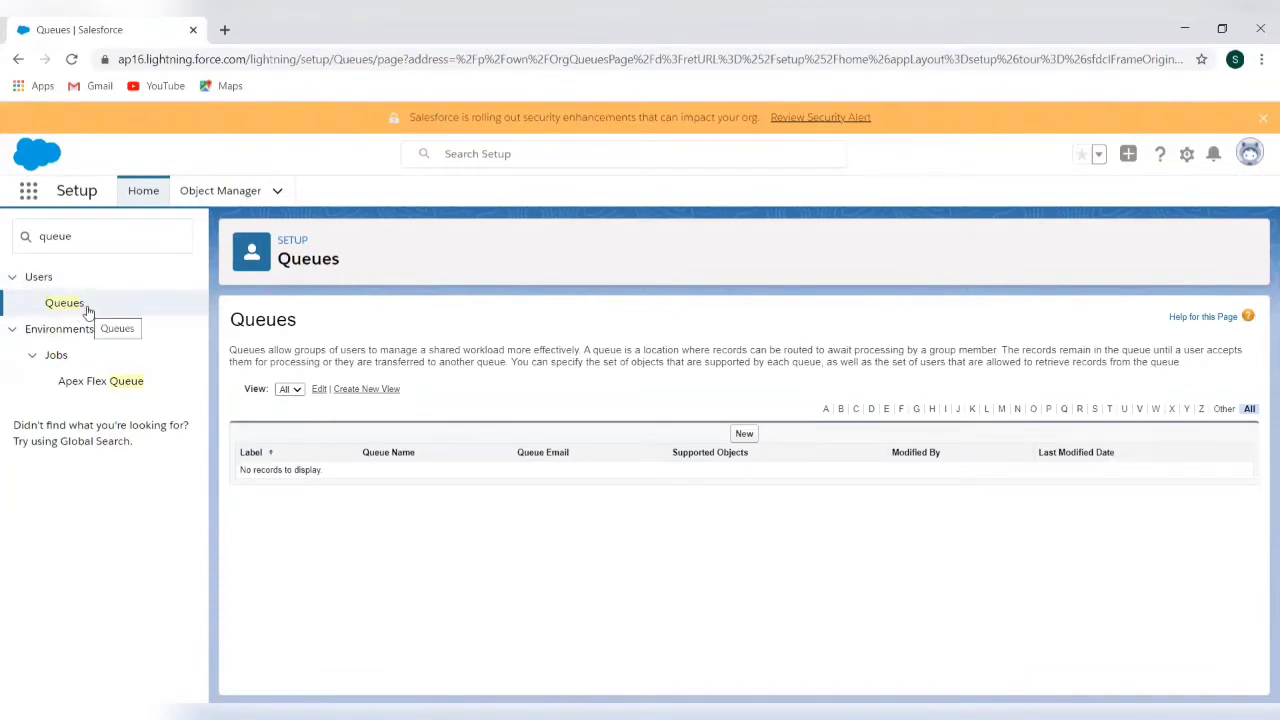
# Search Setup for 'lead ass' and start a new lead assignment rule
pyautogui.click(108, 236)
pyautogui.write('lead s')
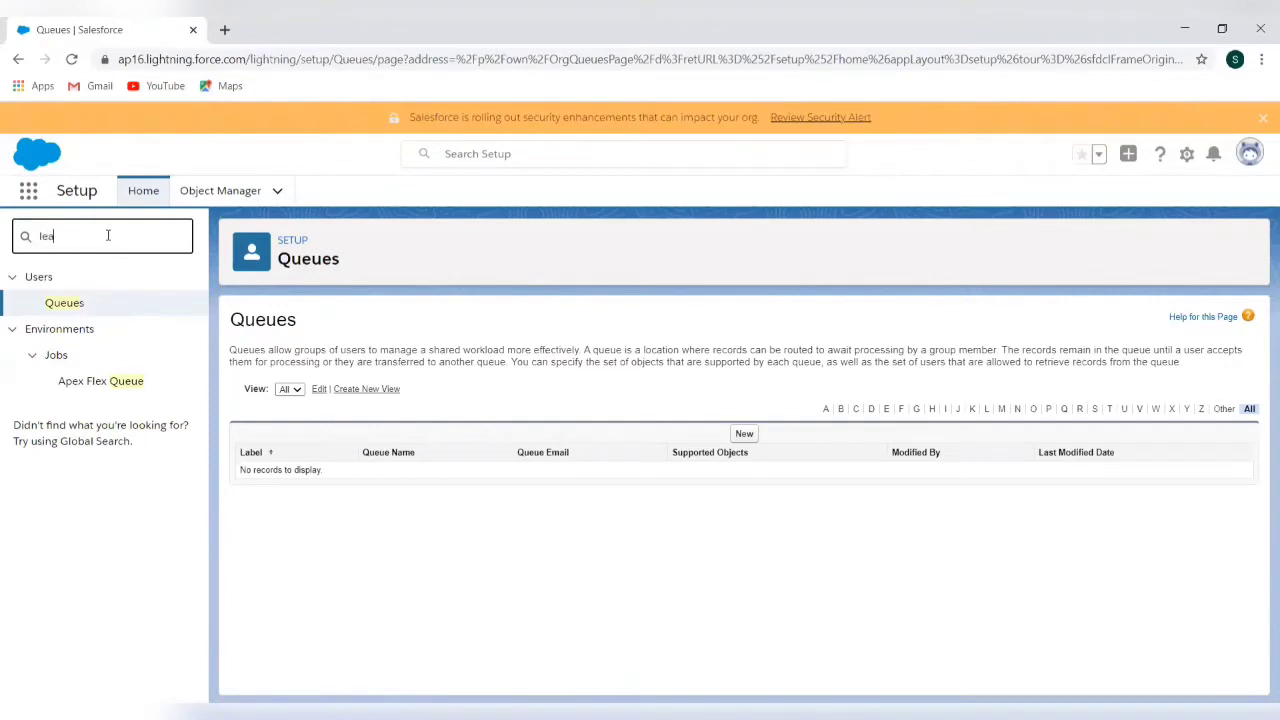
pyautogui.press('BackSpace')
pyautogui.write('ass')
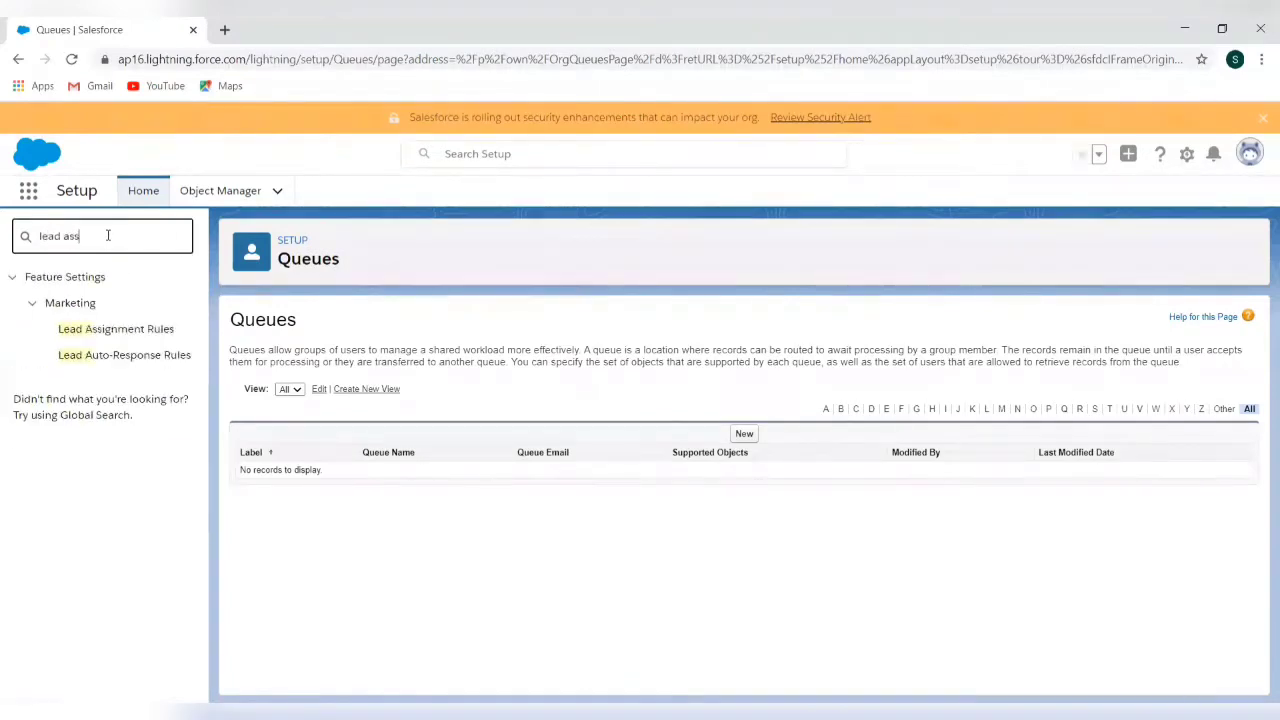
pyautogui.click(108, 335)
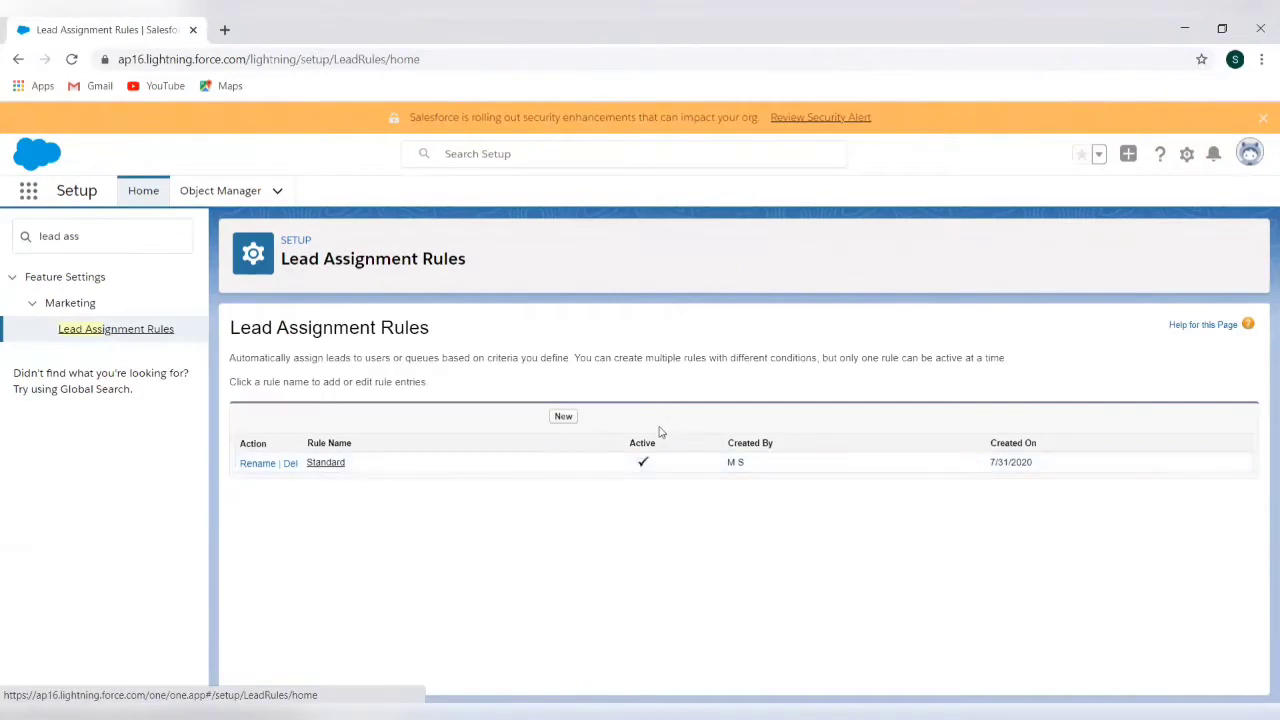
pyautogui.click(563, 417)
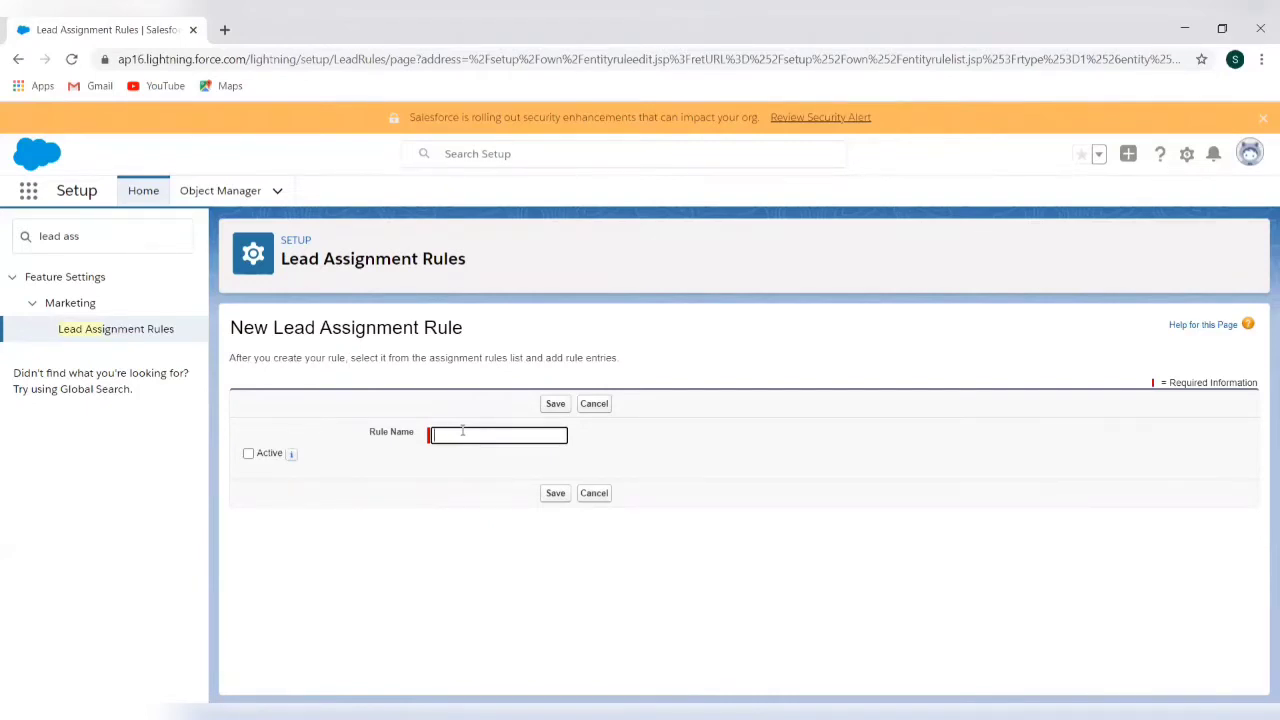
# Save an active rule named 'Lead Source ARule' and open its detail page
pyautogui.write('Lead Source ARule')
pyautogui.click(249, 454)
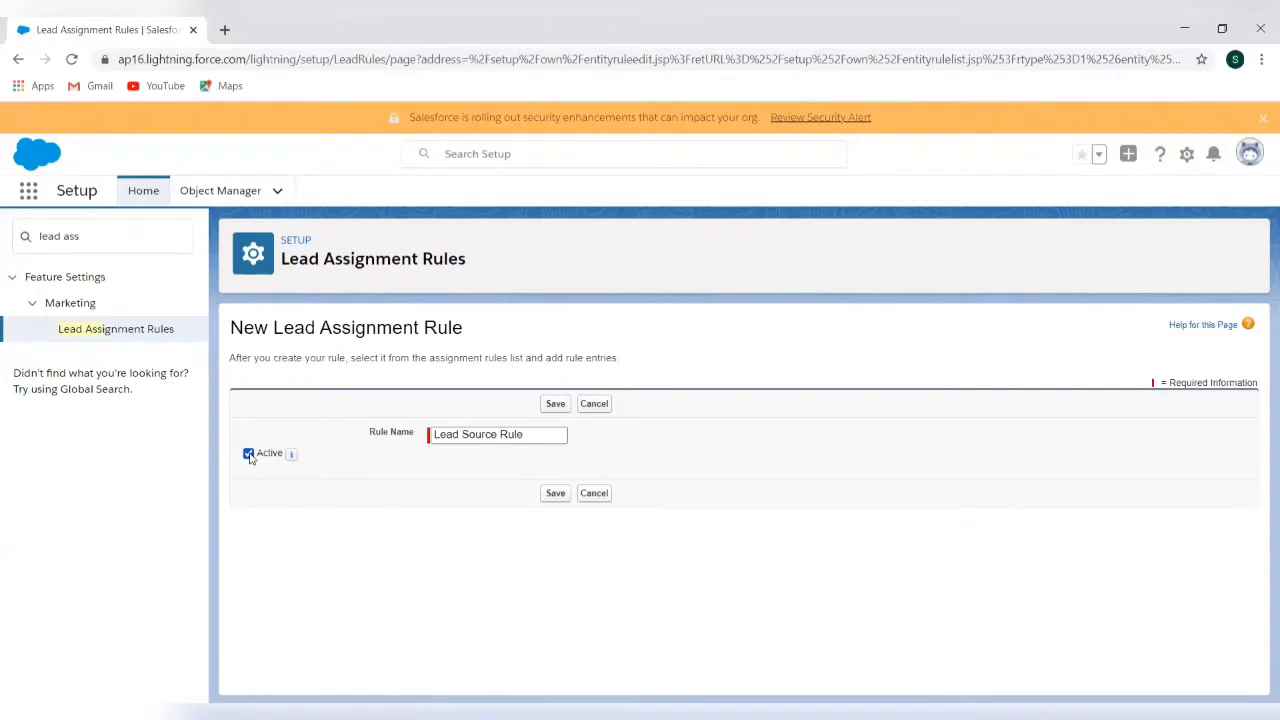
pyautogui.click(556, 496)
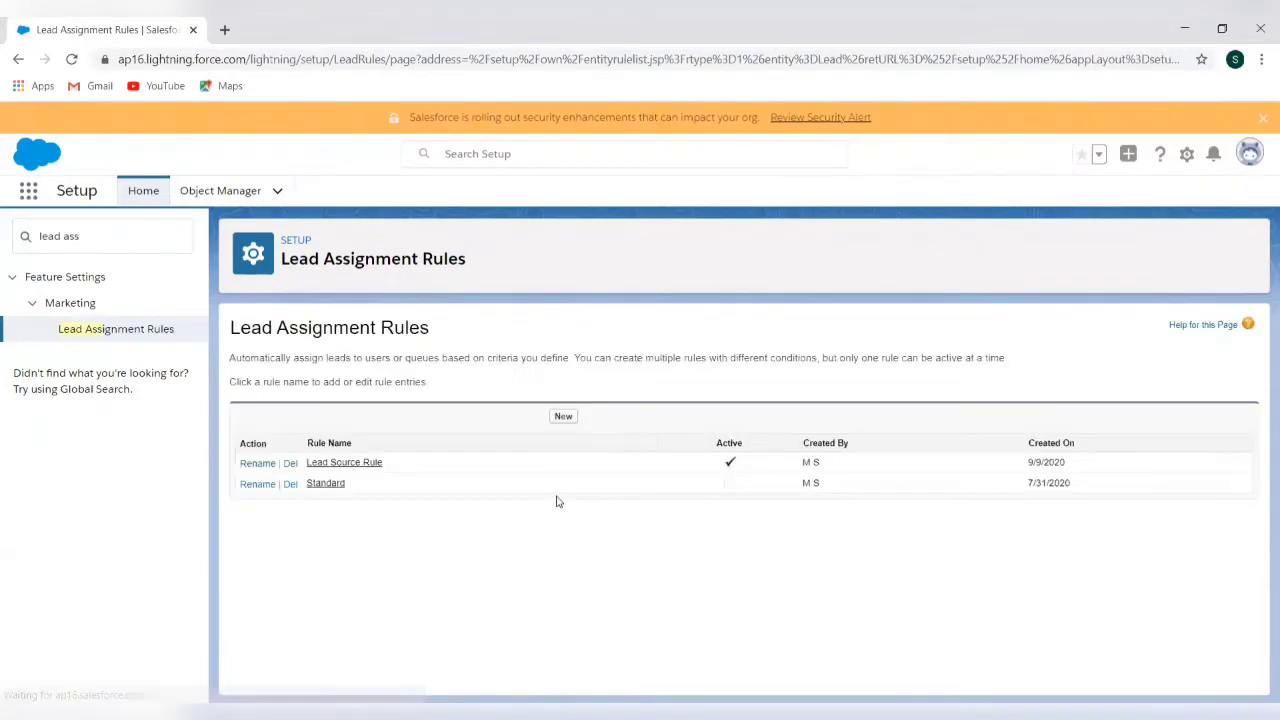
pyautogui.click(342, 463)
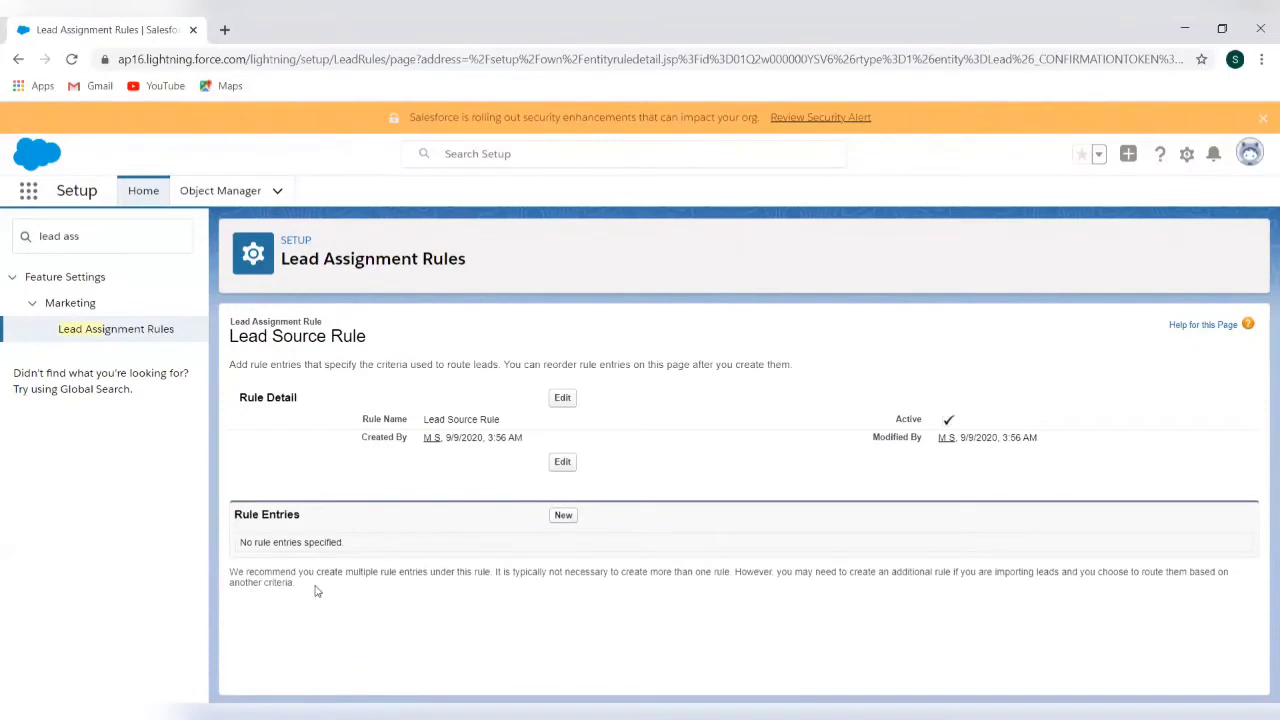
# Start a new rule entry with sort order 1, running when criteria are met
pyautogui.click(563, 516)
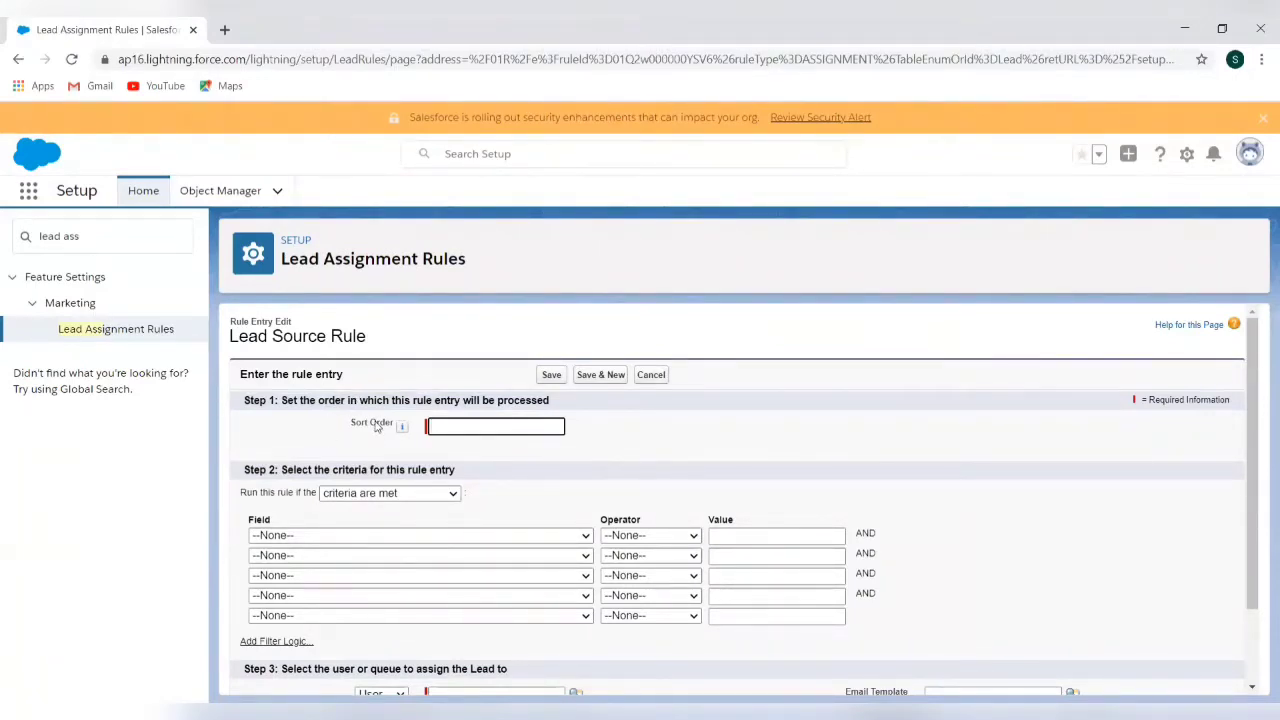
pyautogui.click(469, 424)
pyautogui.write('1')
pyautogui.scroll(-1, 501, 488)
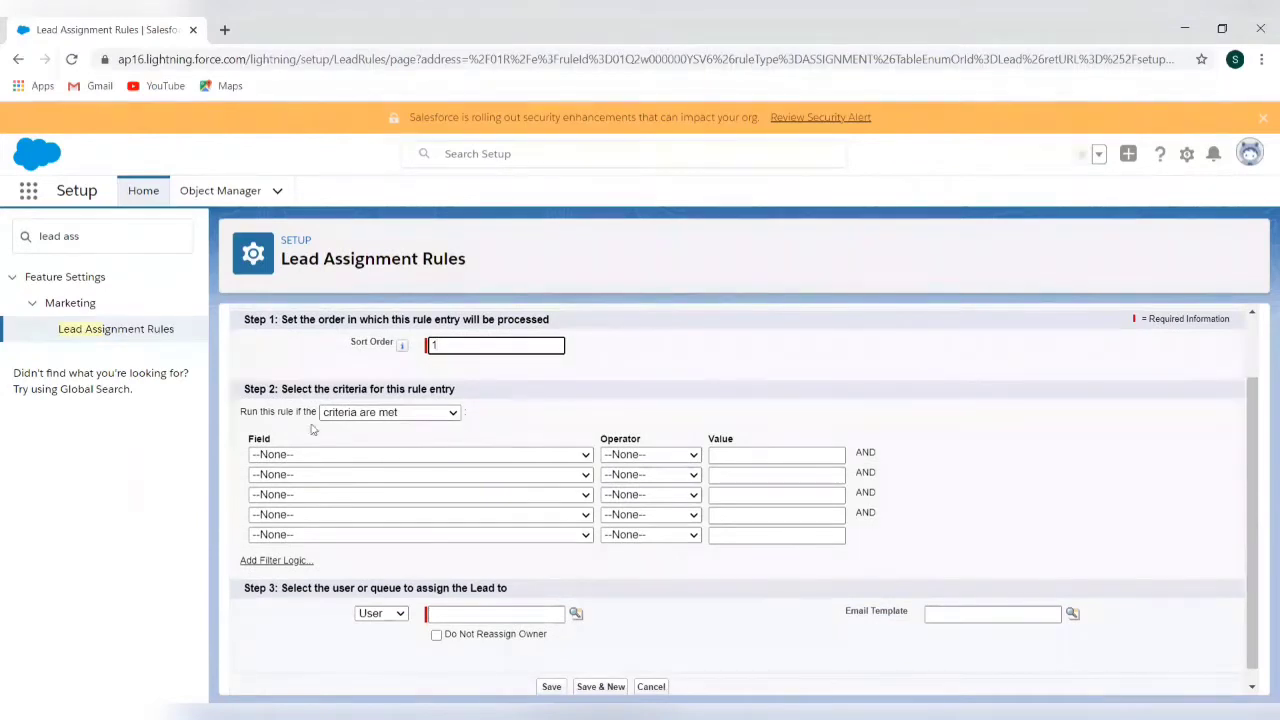
pyautogui.click(408, 412)
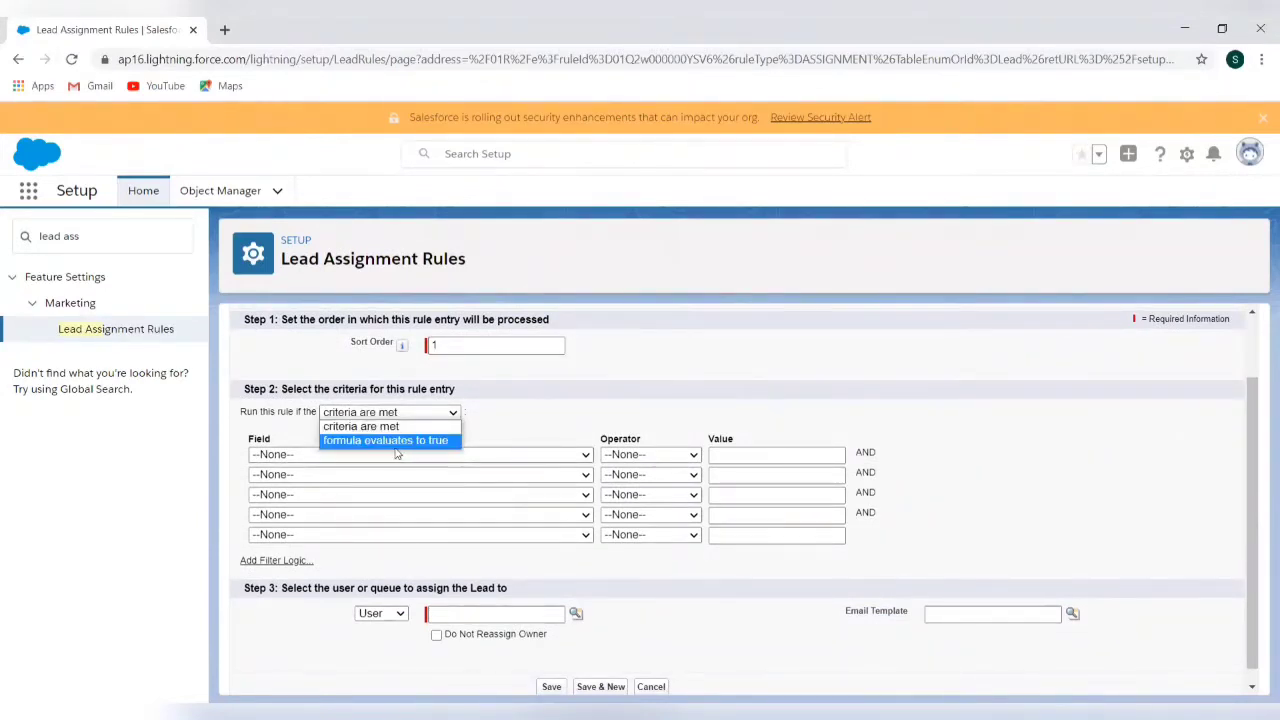
pyautogui.click(504, 428)
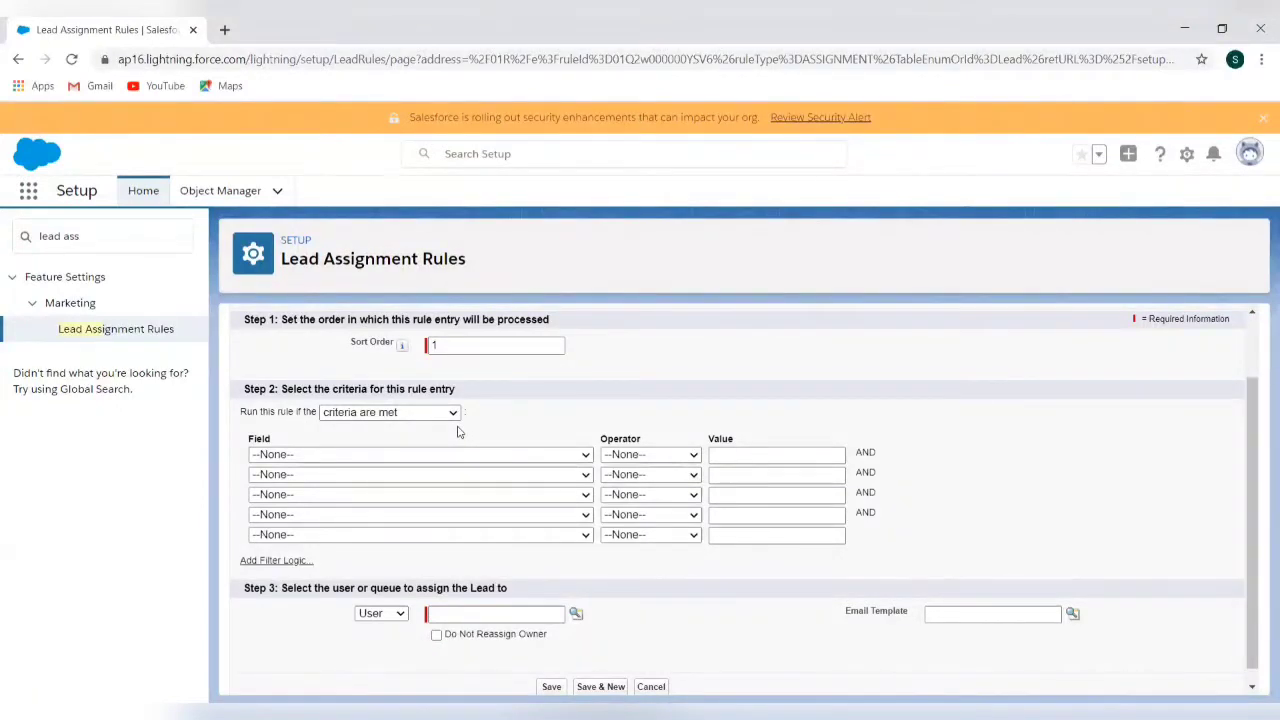
# Set the entry criterion to Lead: Lead Source equals Web
pyautogui.click(502, 456)
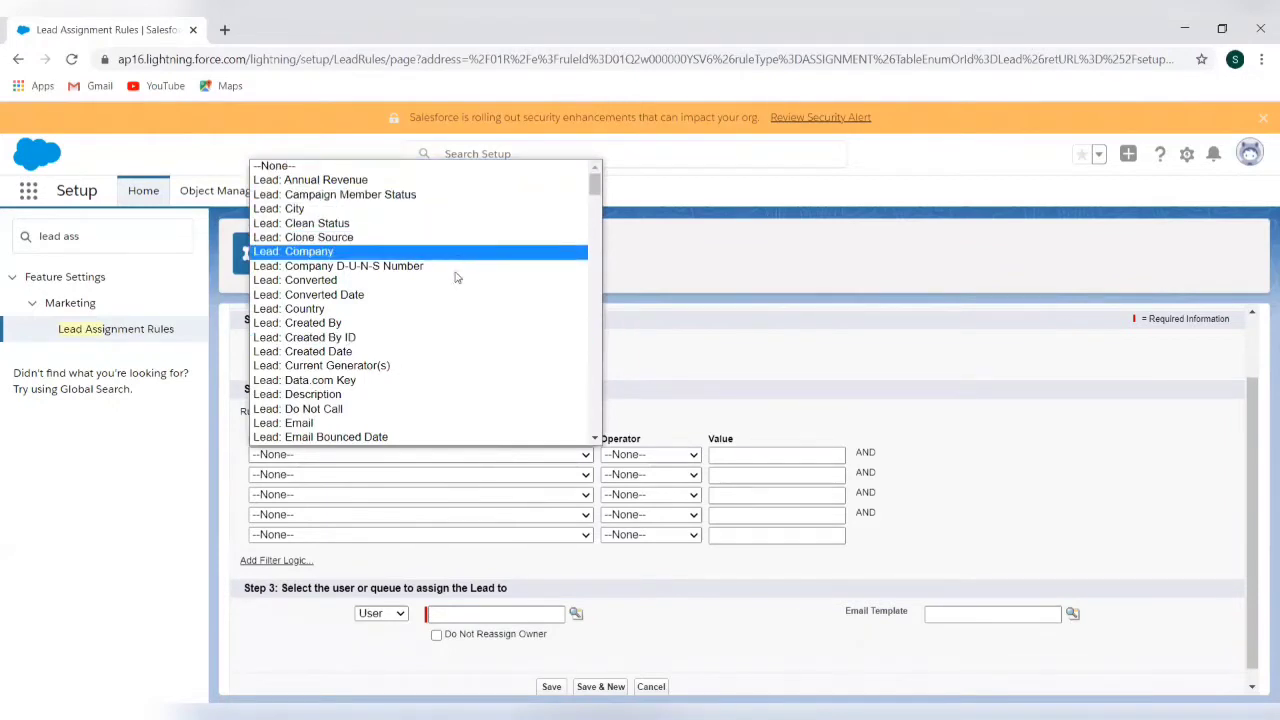
pyautogui.scroll(-3, 452, 367)
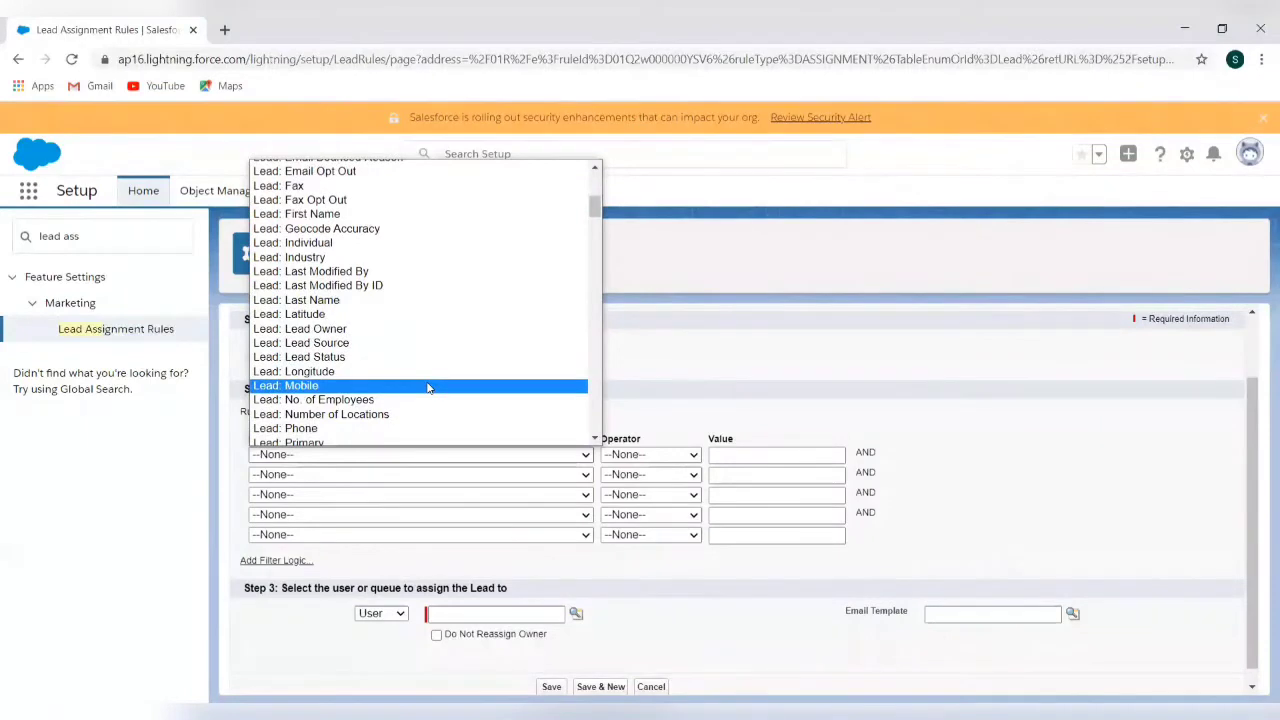
pyautogui.scroll(-3, 428, 388)
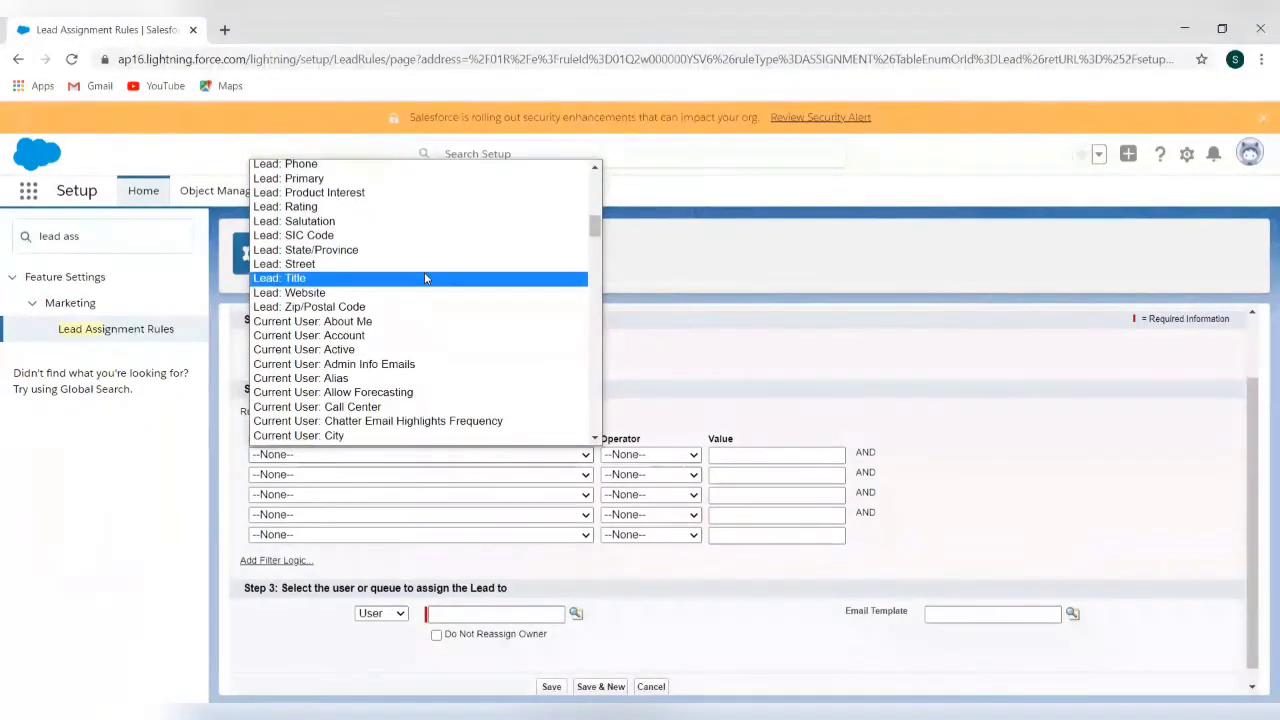
pyautogui.scroll(6, 424, 278)
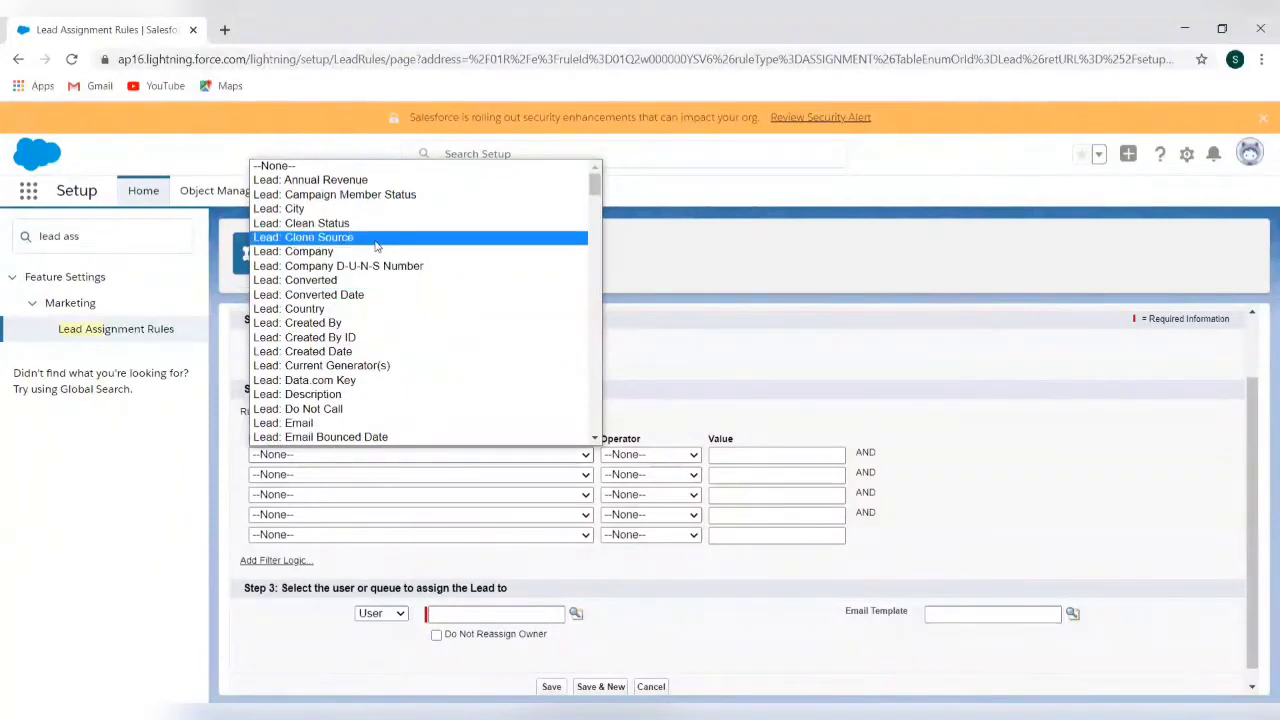
pyautogui.scroll(-3, 372, 354)
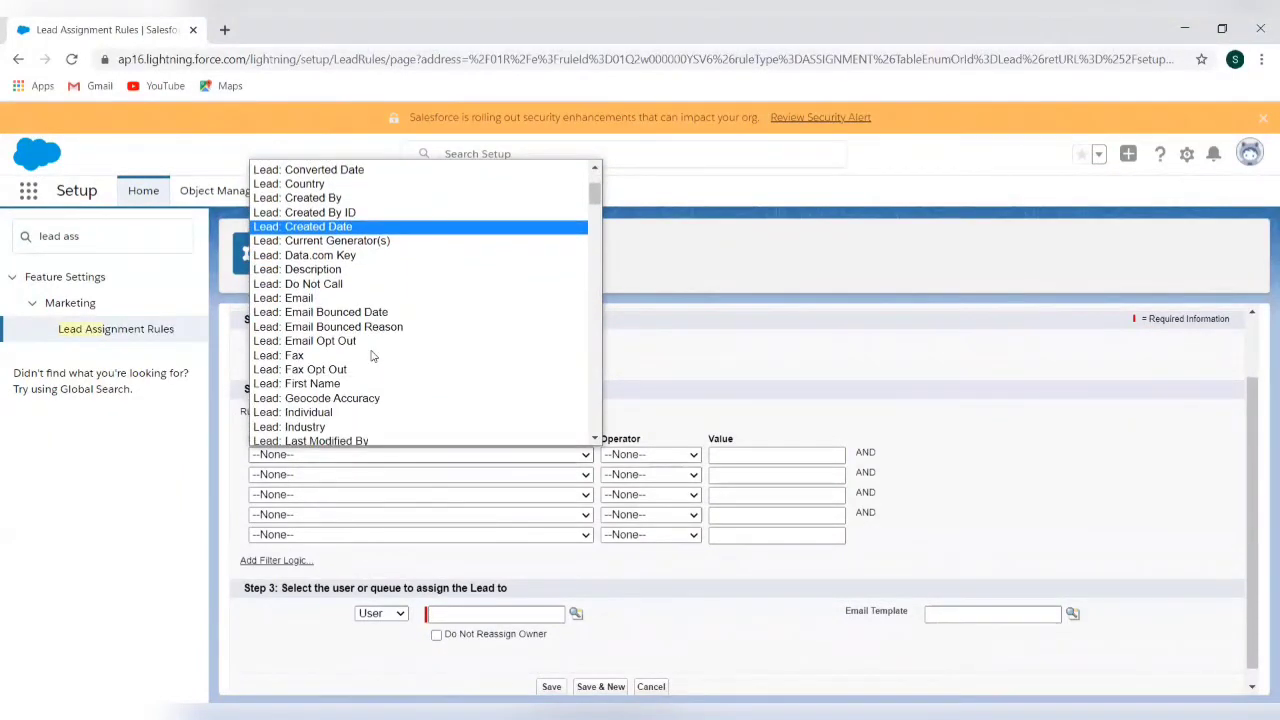
pyautogui.scroll(-3, 372, 354)
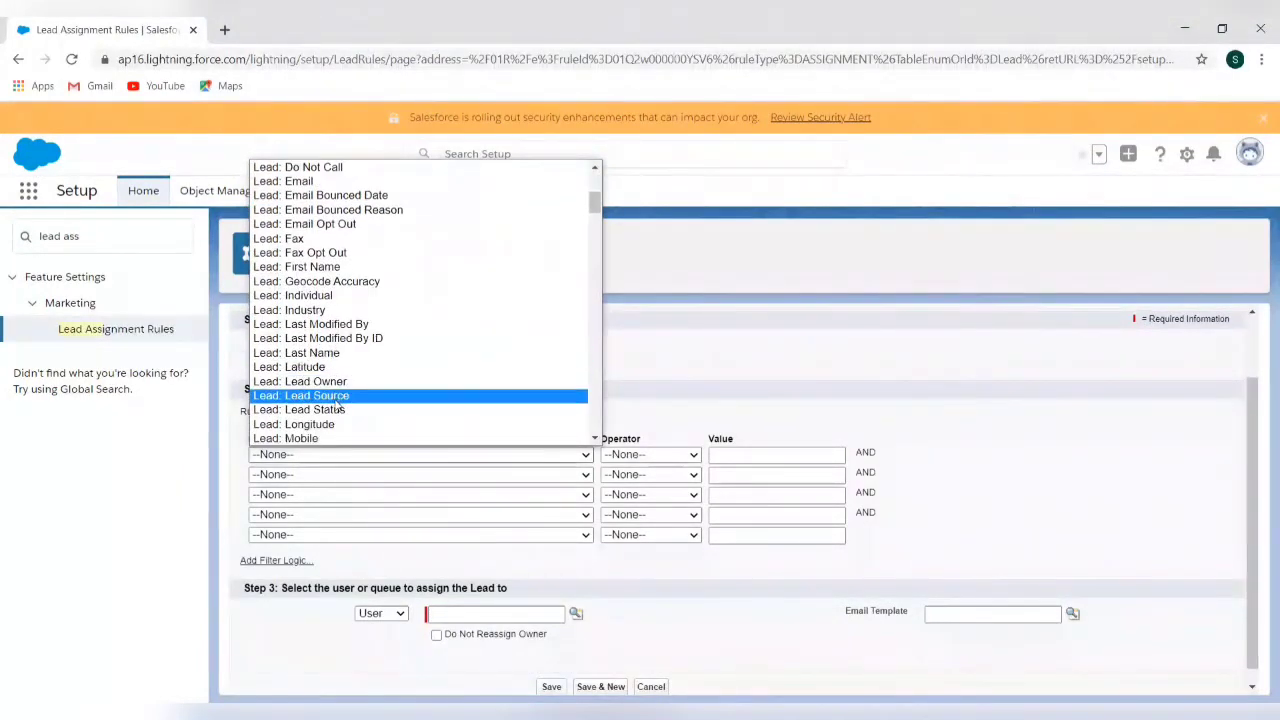
pyautogui.click(337, 402)
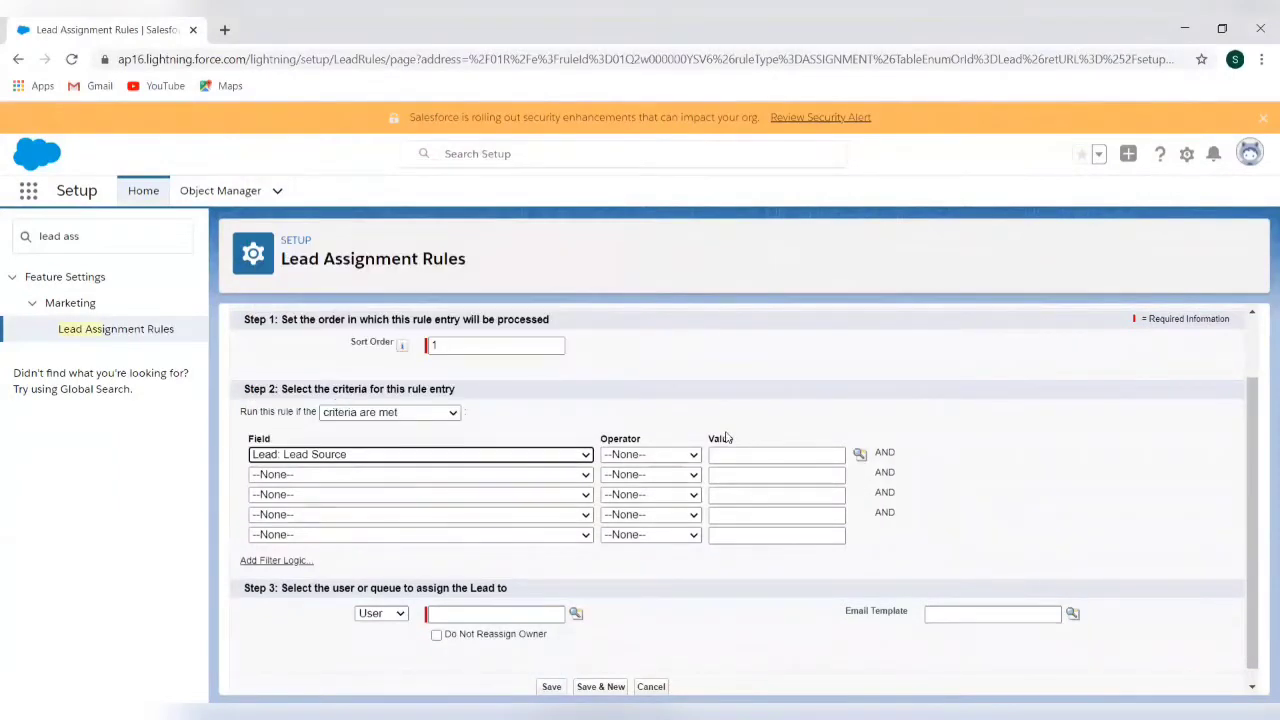
pyautogui.click(689, 459)
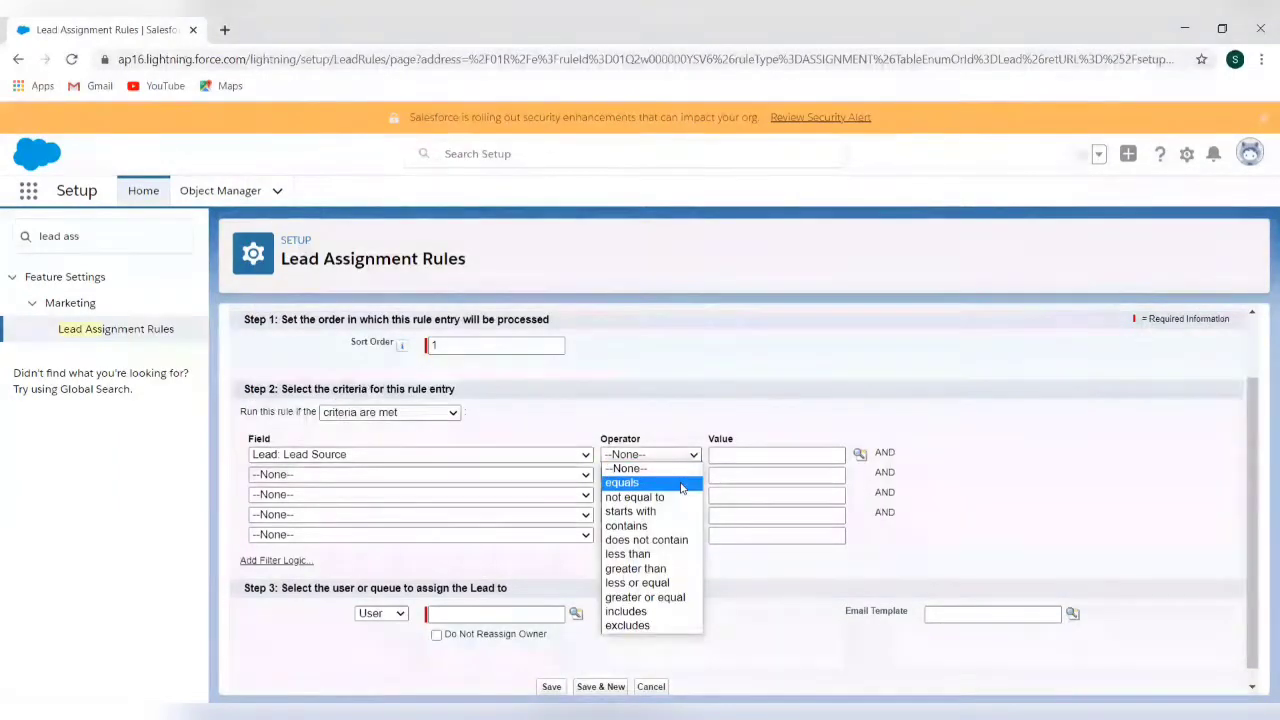
pyautogui.click(682, 487)
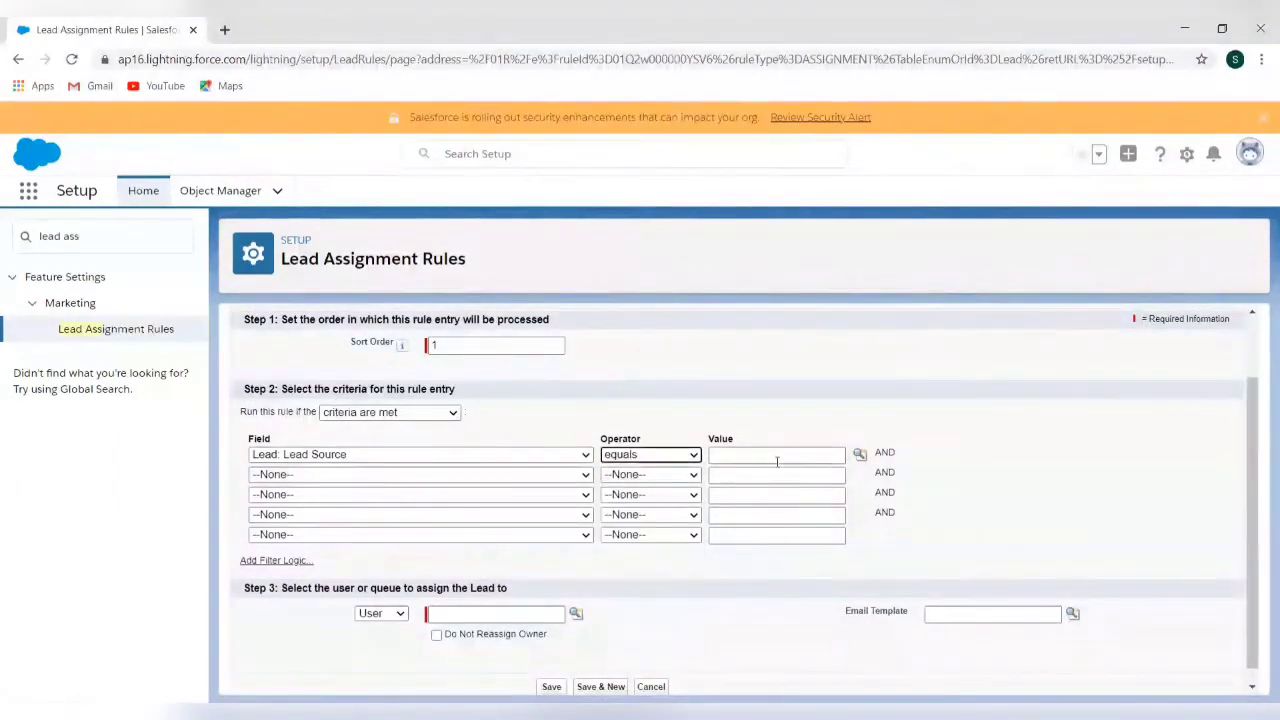
pyautogui.click(859, 456)
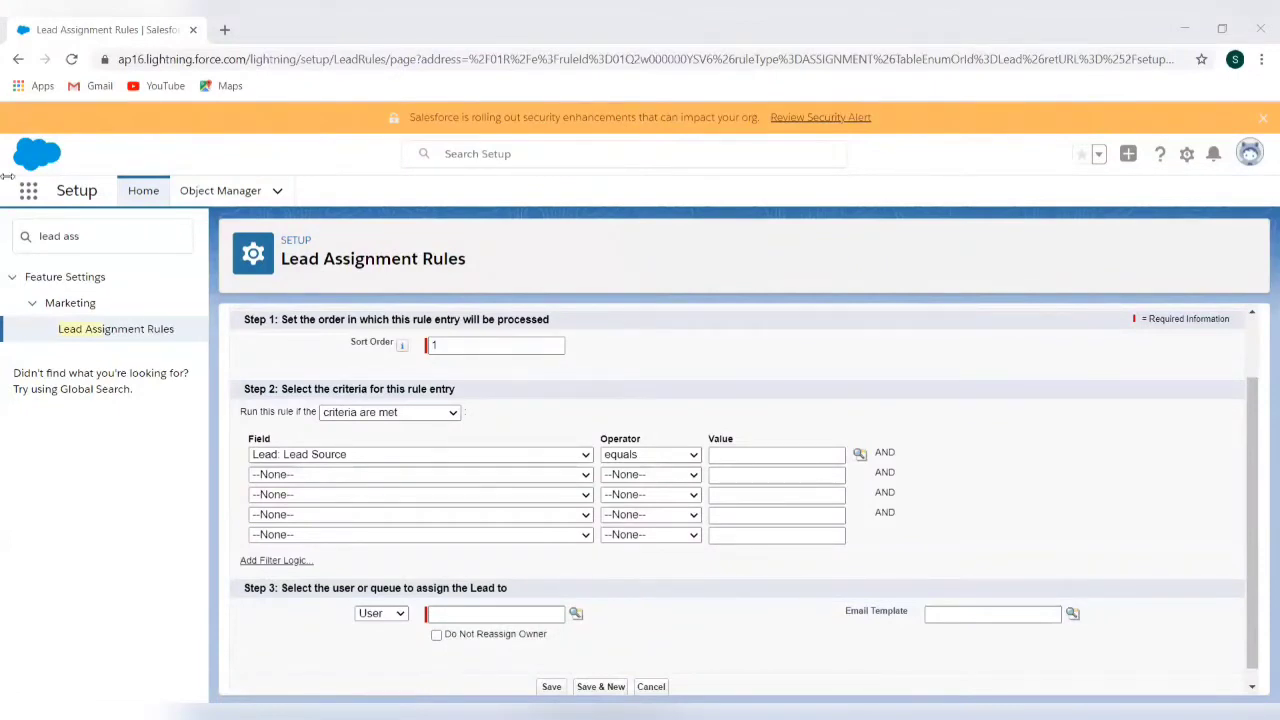
pyautogui.click(640, 348)
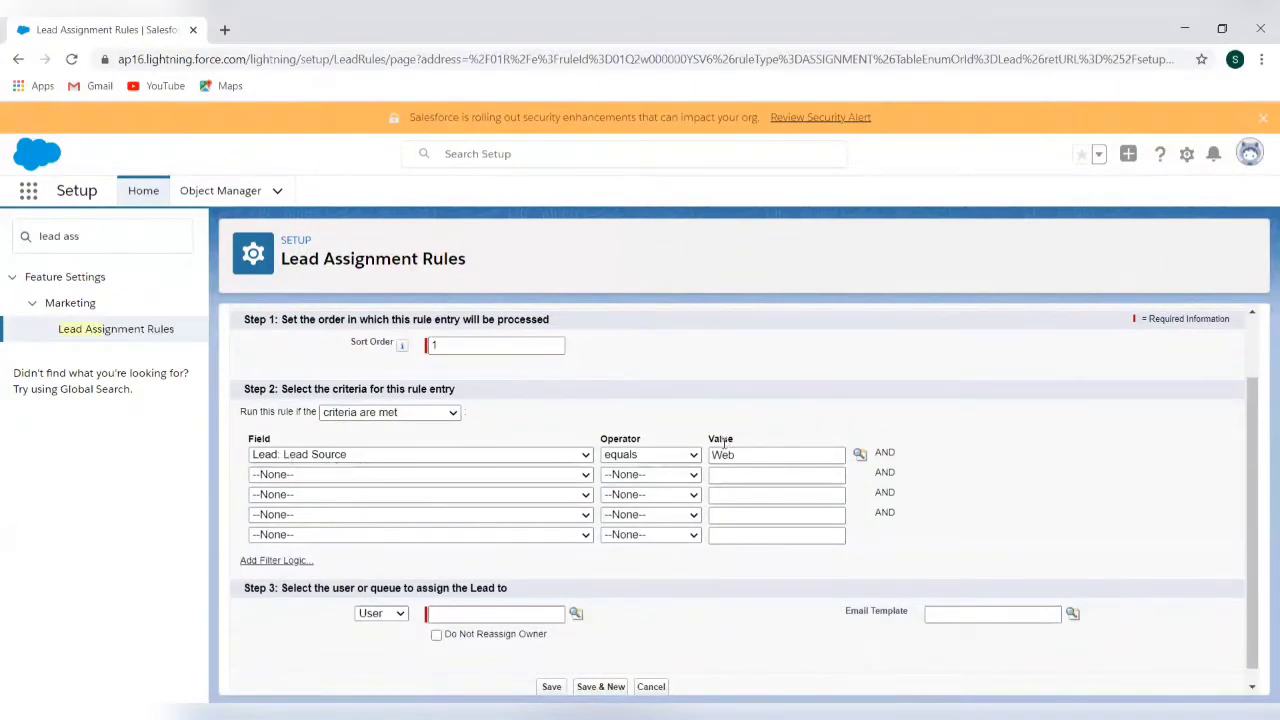
pyautogui.scroll(-1, 731, 563)
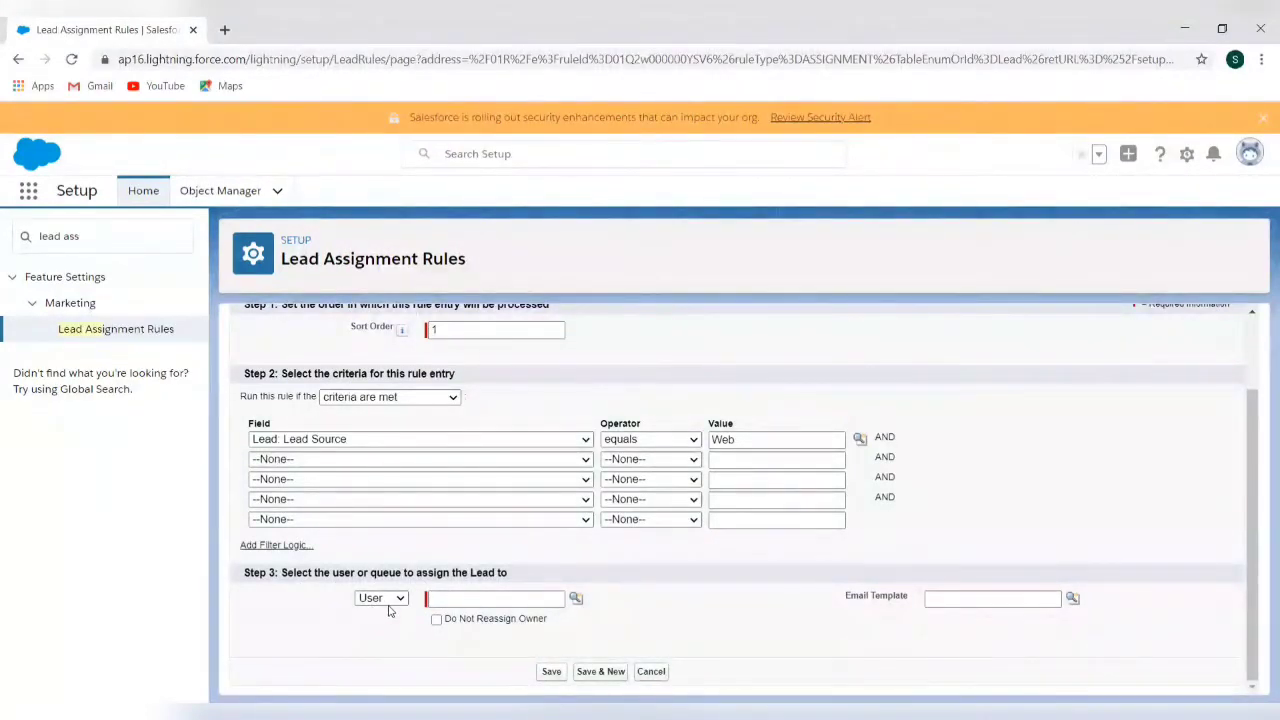
# Assign matching Web leads to a chosen user and browse the email template lookup
pyautogui.click(576, 600)
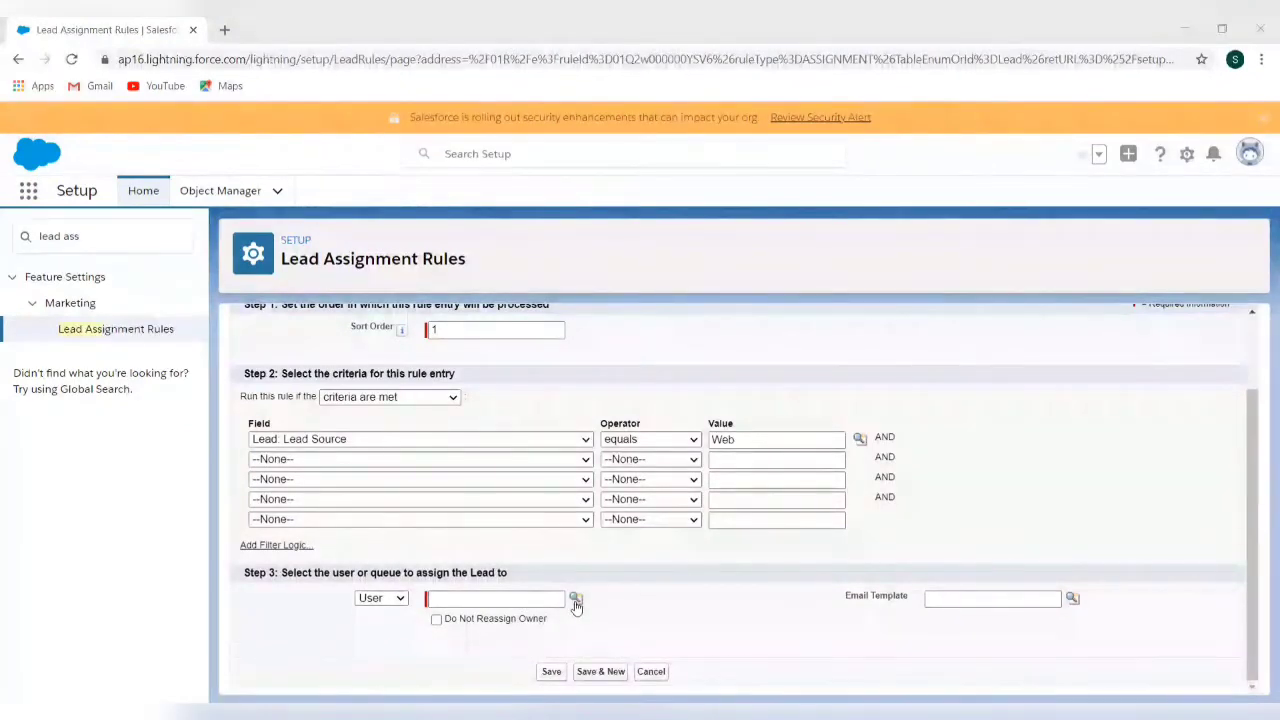
pyautogui.click(317, 518)
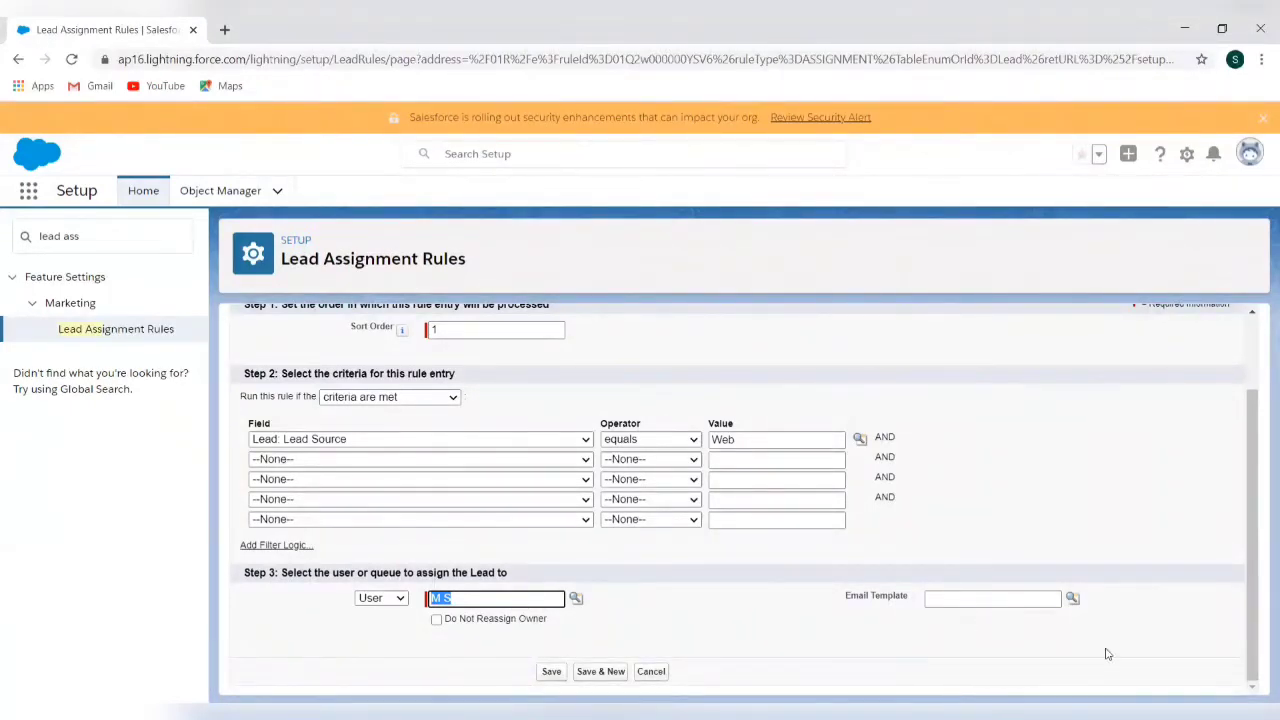
pyautogui.click(1073, 603)
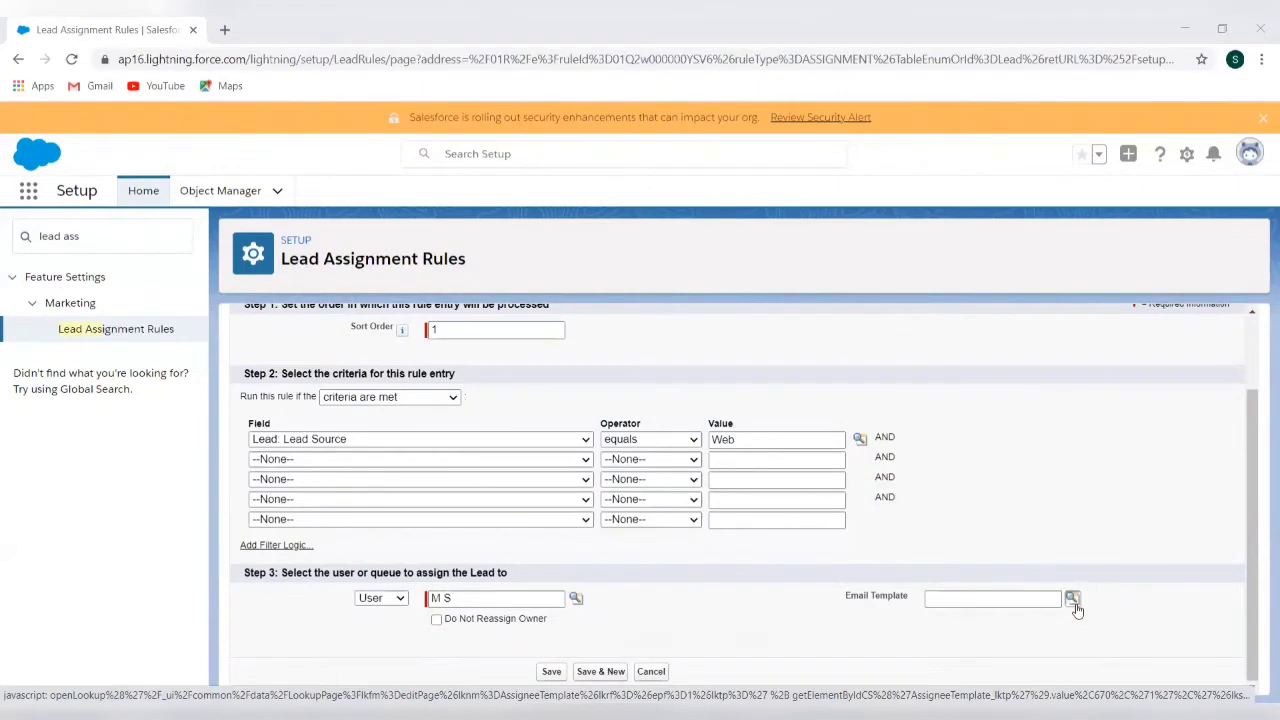
pyautogui.click(1073, 600)
pyautogui.click(1074, 603)
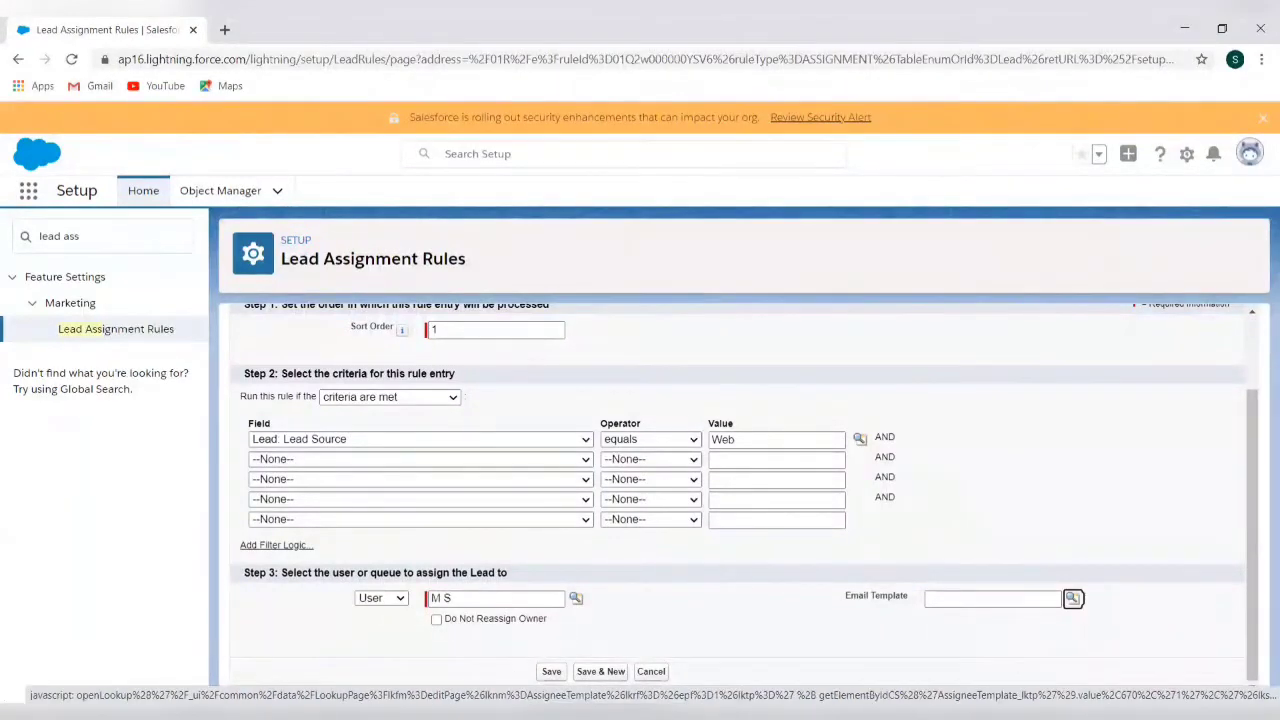
# Save the Web rule entry and start a new Text-type Classic Email Template
pyautogui.click(551, 672)
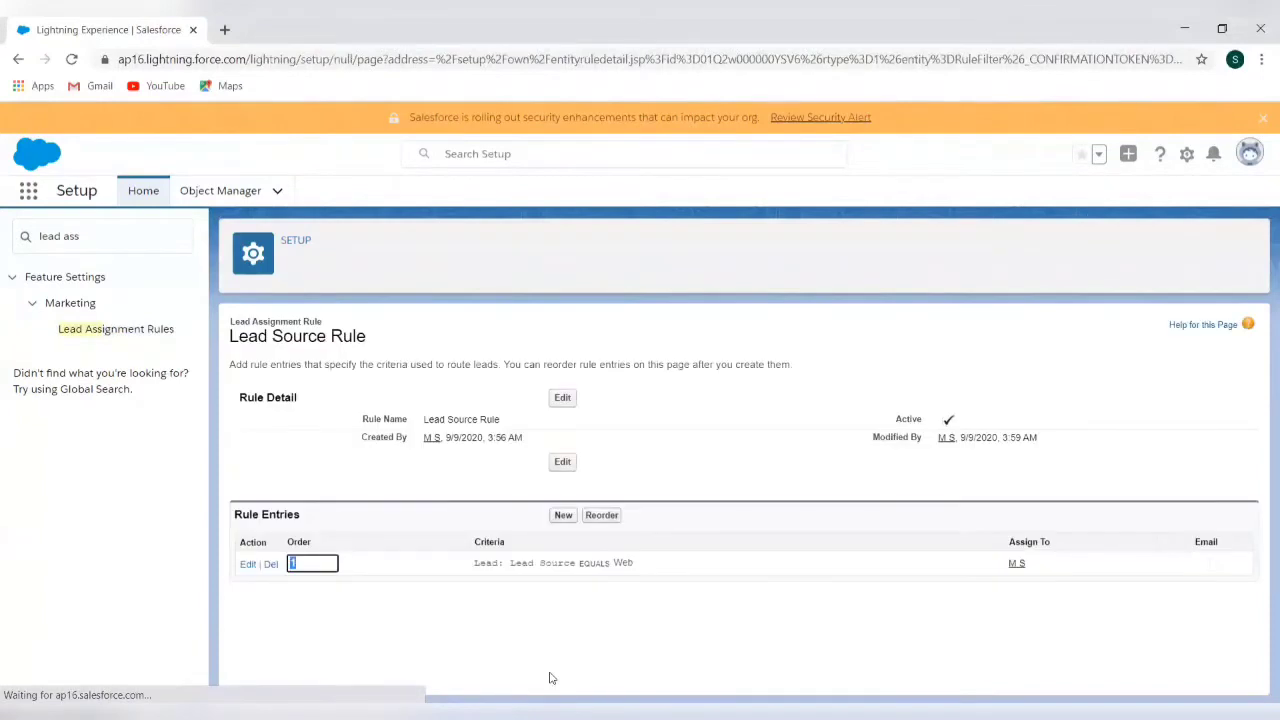
pyautogui.click(96, 240)
pyautogui.hotkey('ctrl', 'a')
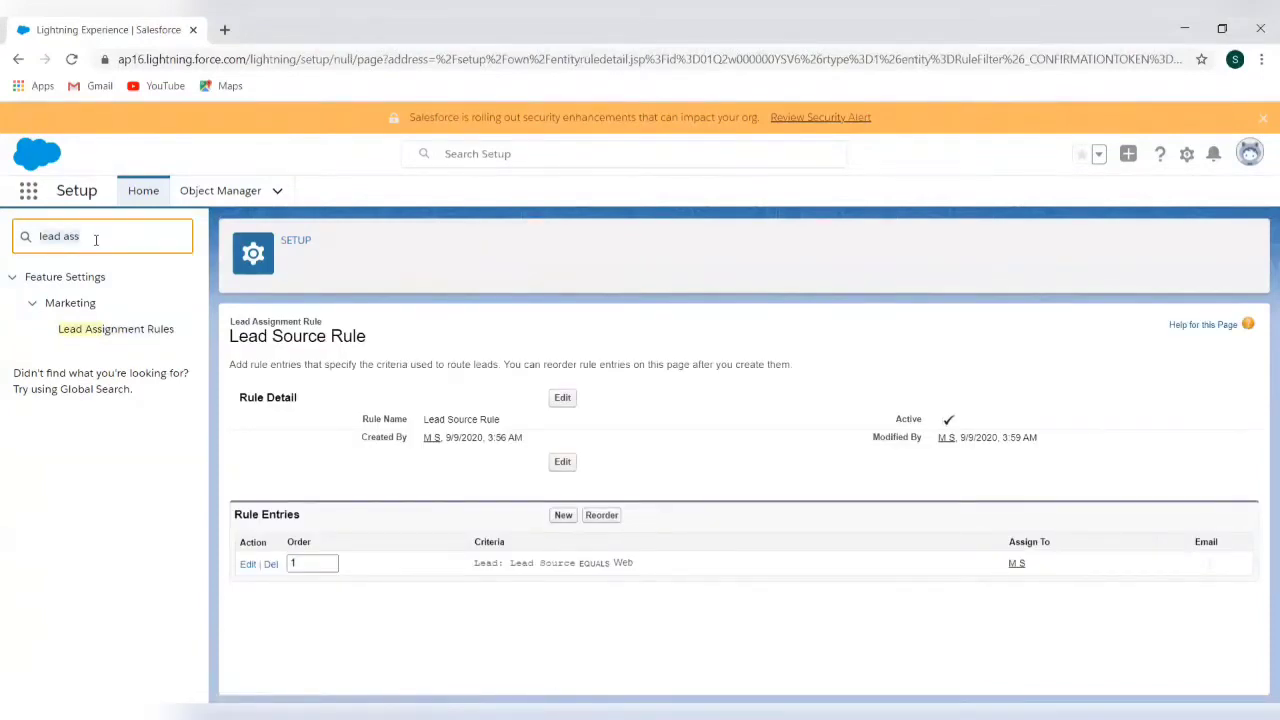
pyautogui.write('email templ')
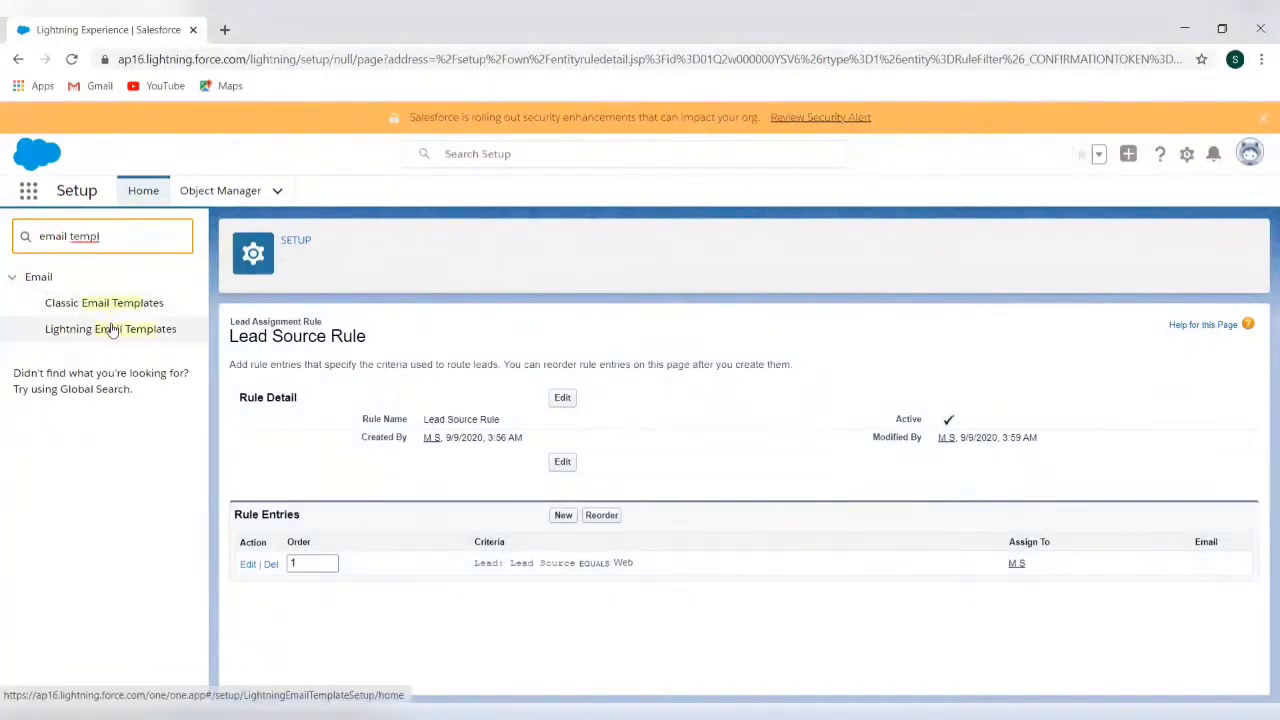
pyautogui.click(112, 330)
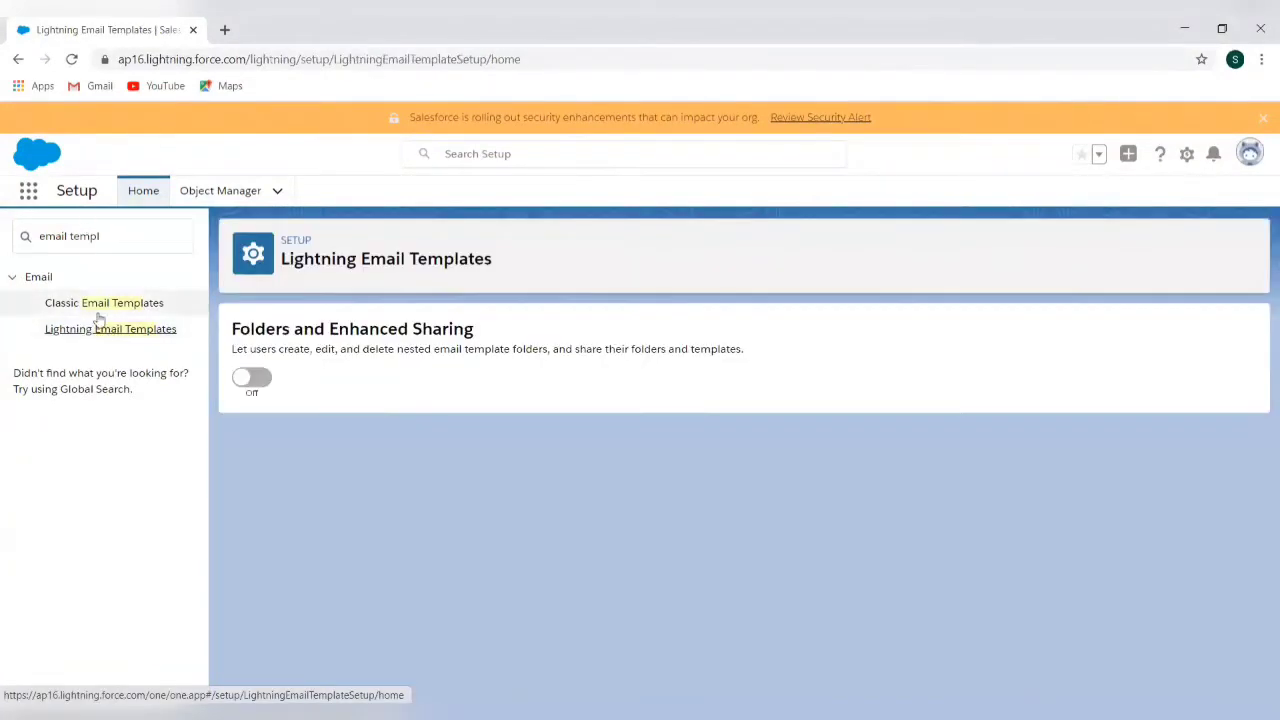
pyautogui.click(106, 304)
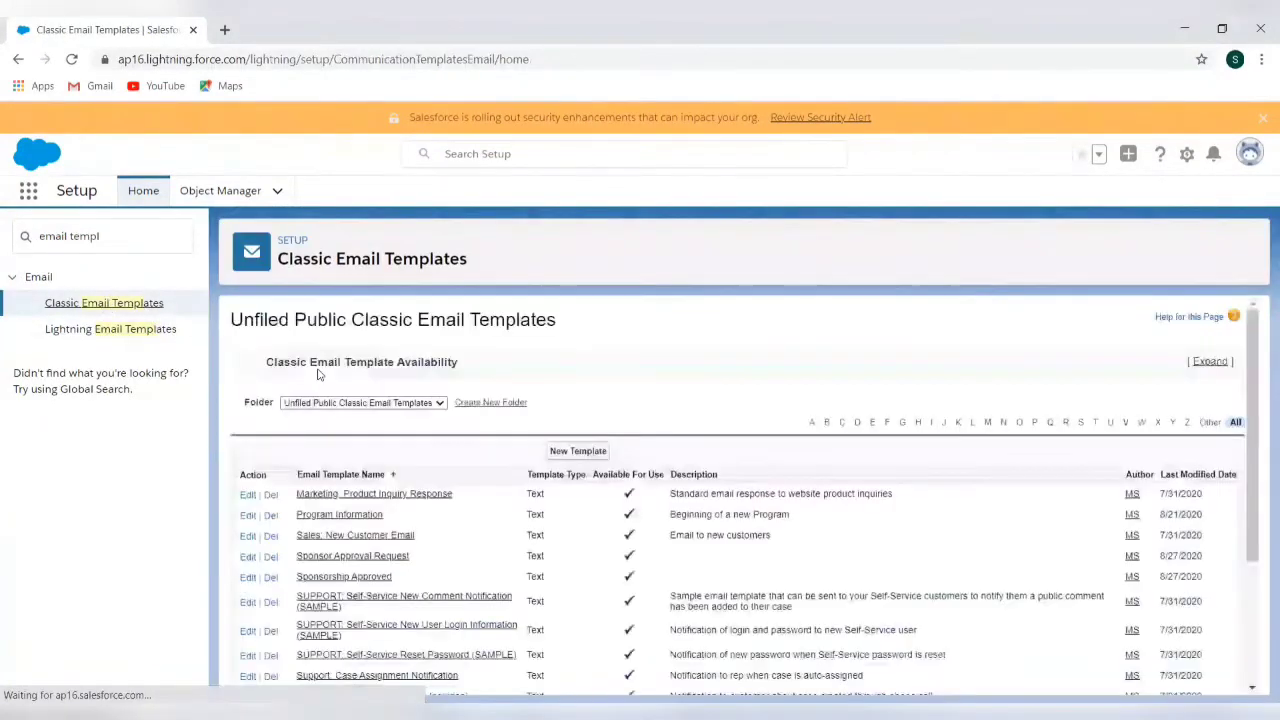
pyautogui.click(580, 452)
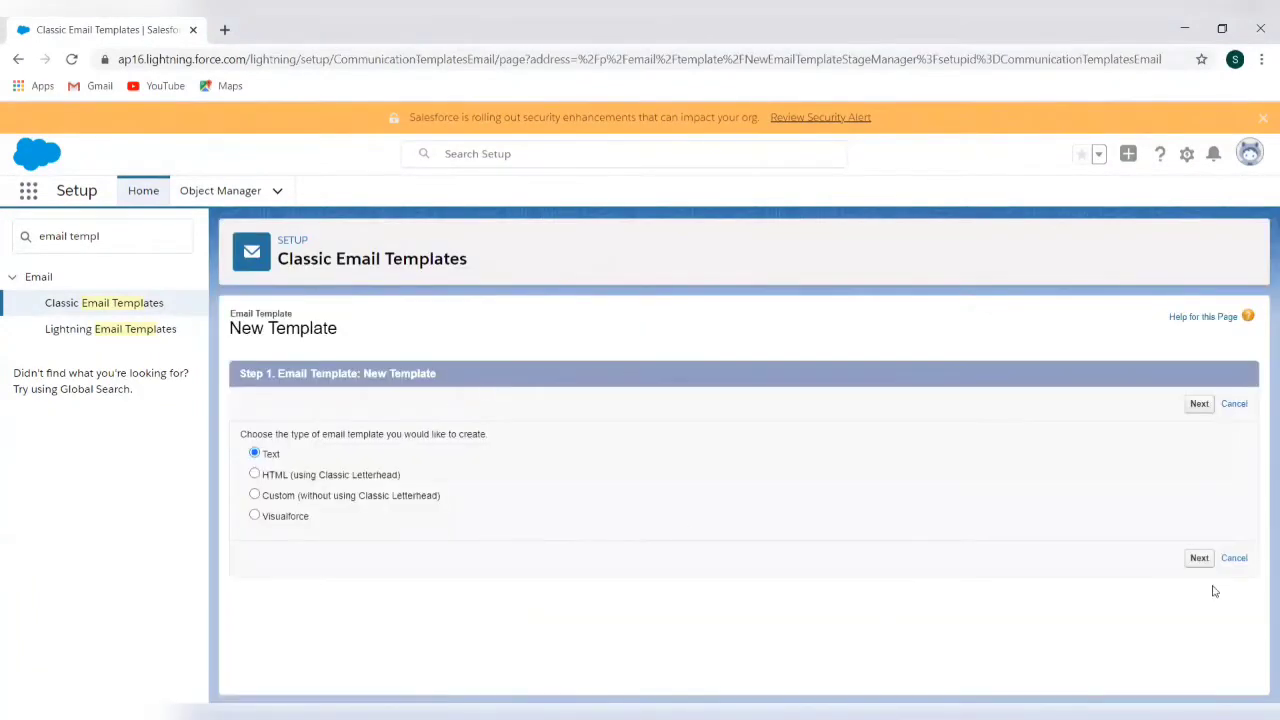
# Choose Text as the new email template type and continue to the template details
pyautogui.click(1196, 560)
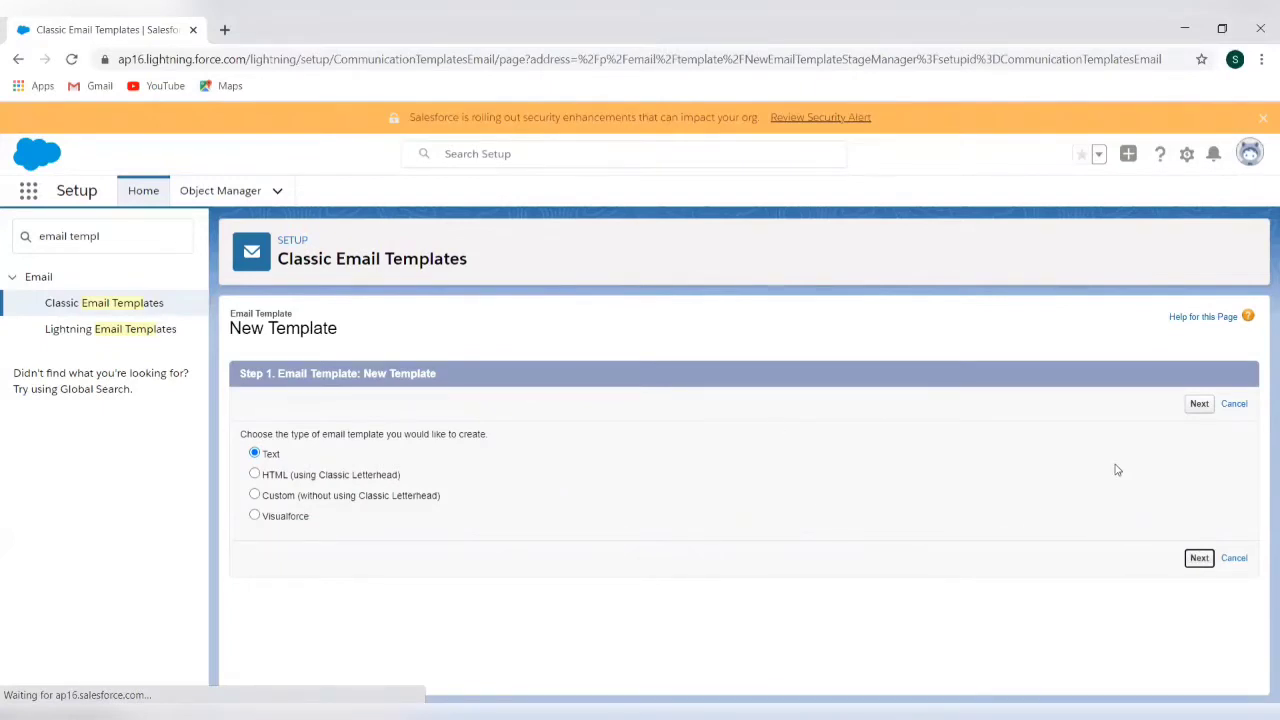
pyautogui.click(1190, 562)
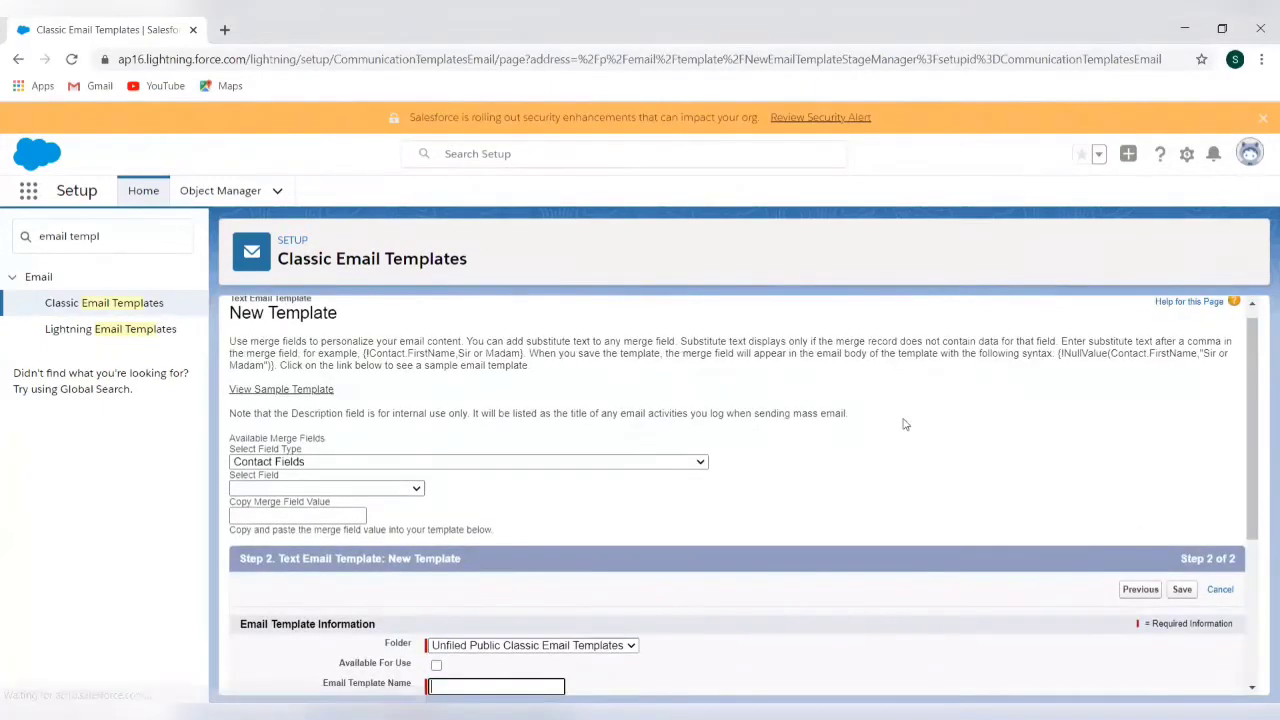
pyautogui.scroll(-3, 623, 526)
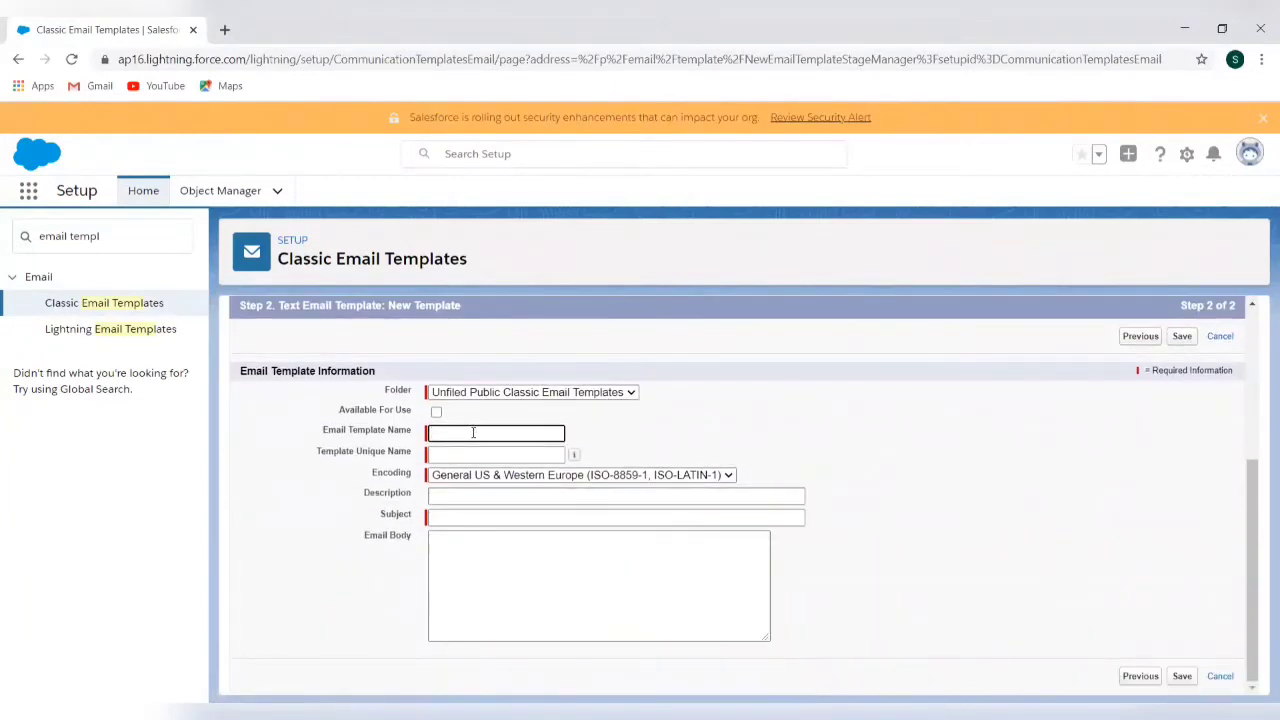
# Name the template 'Notify User About Lead Assignment', auto-fill its unique name, and set subject 'This Lead has been assigned to you'
pyautogui.write('Notificat')
pyautogui.press('BackSpace')
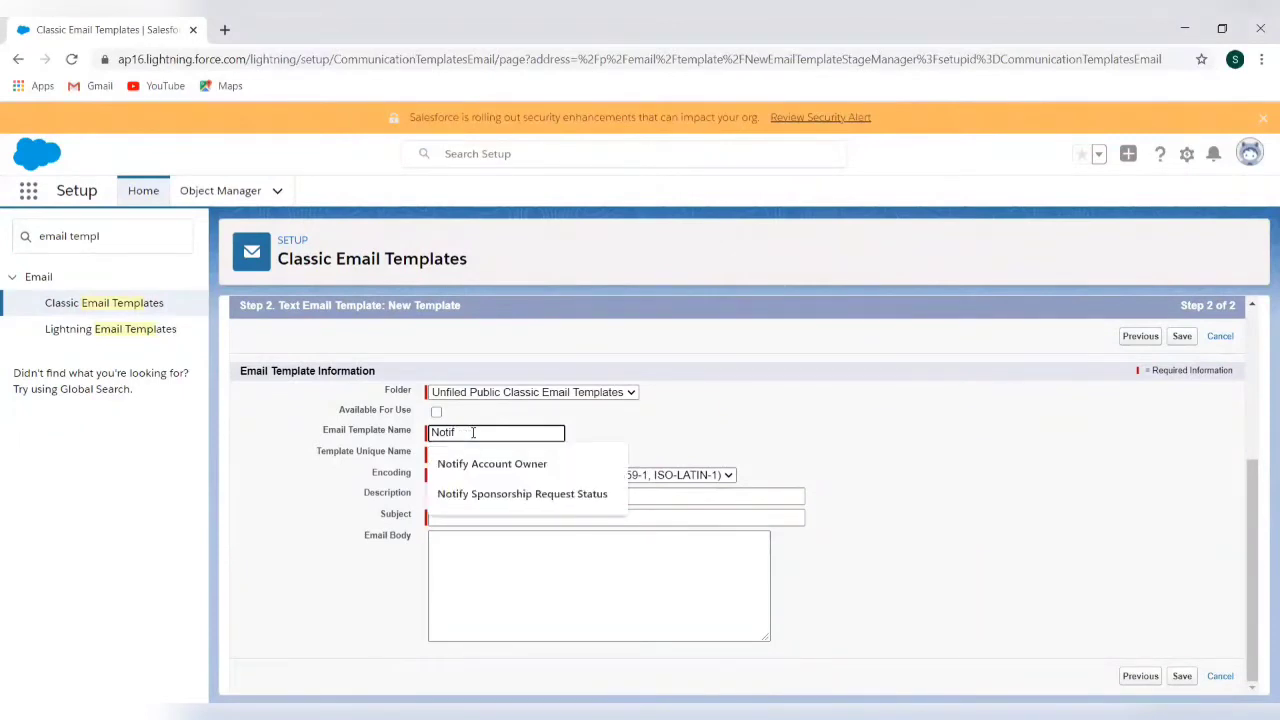
pyautogui.write('C')
pyautogui.press('BackSpace')
pyautogui.write('User A')
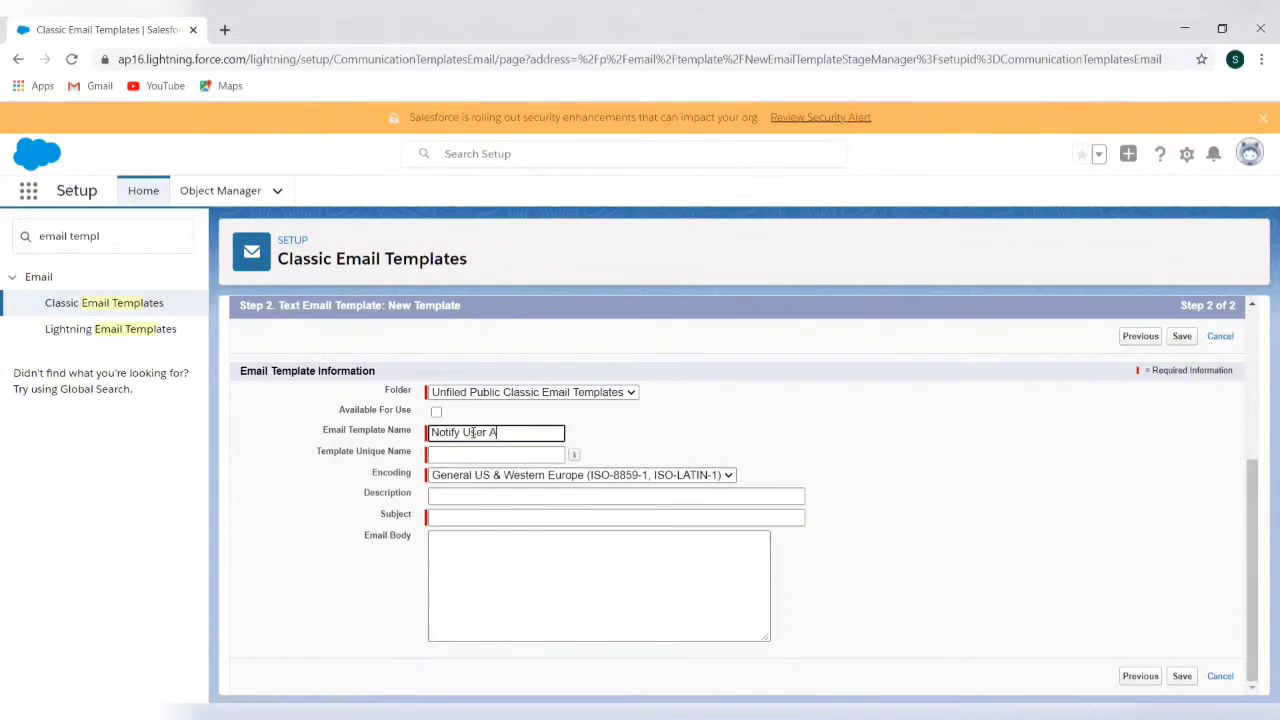
pyautogui.write('bout Lead Assignment')
pyautogui.click(462, 455)
pyautogui.click(460, 515)
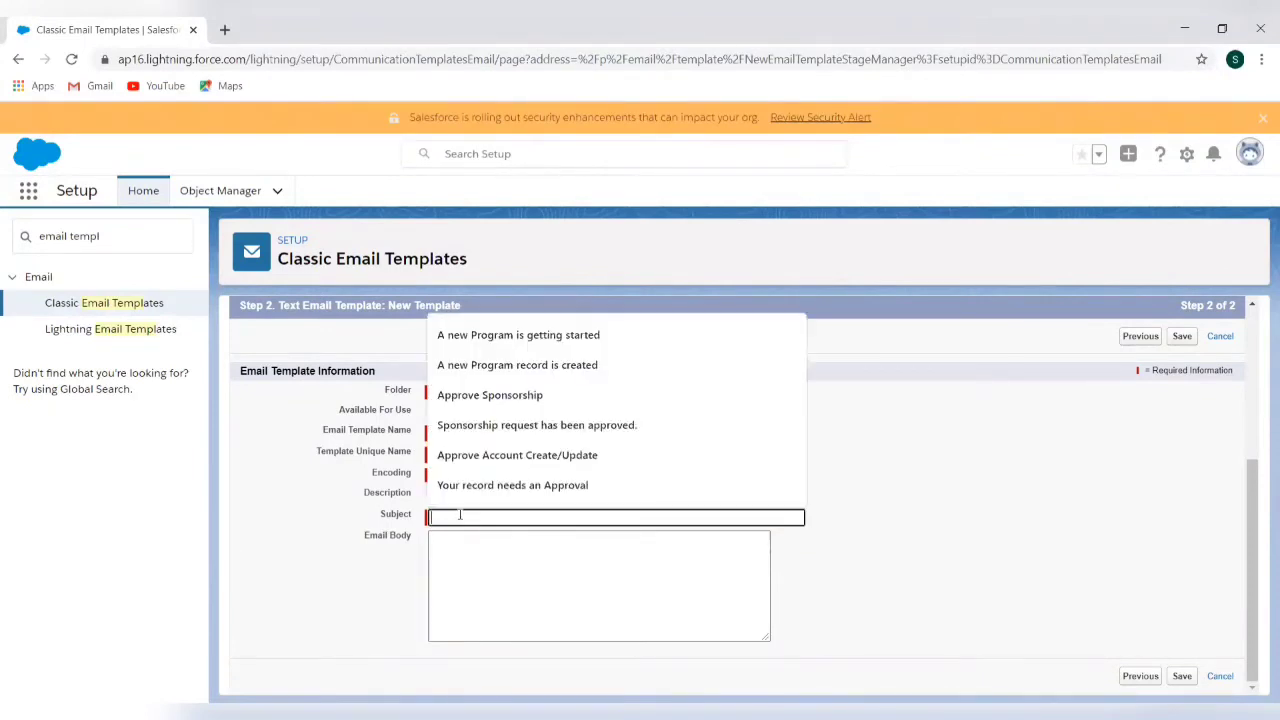
pyautogui.write('Thi')
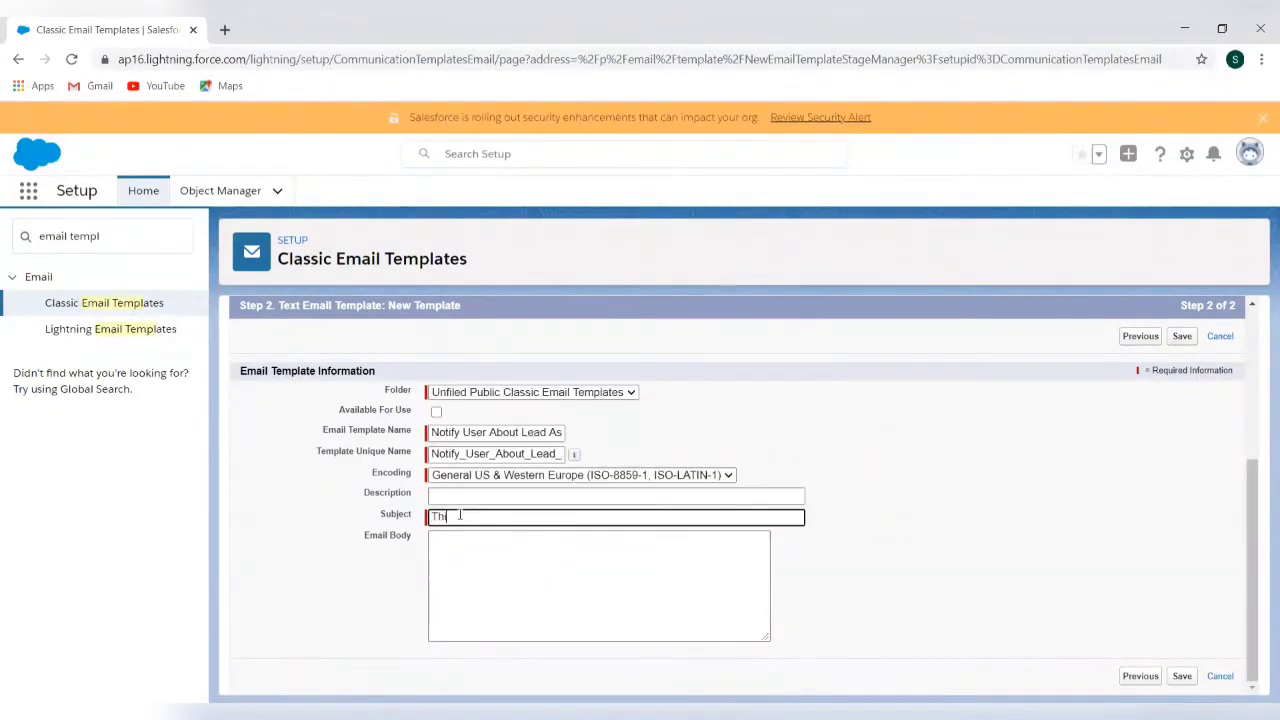
pyautogui.write('s Lead has been assigned to you')
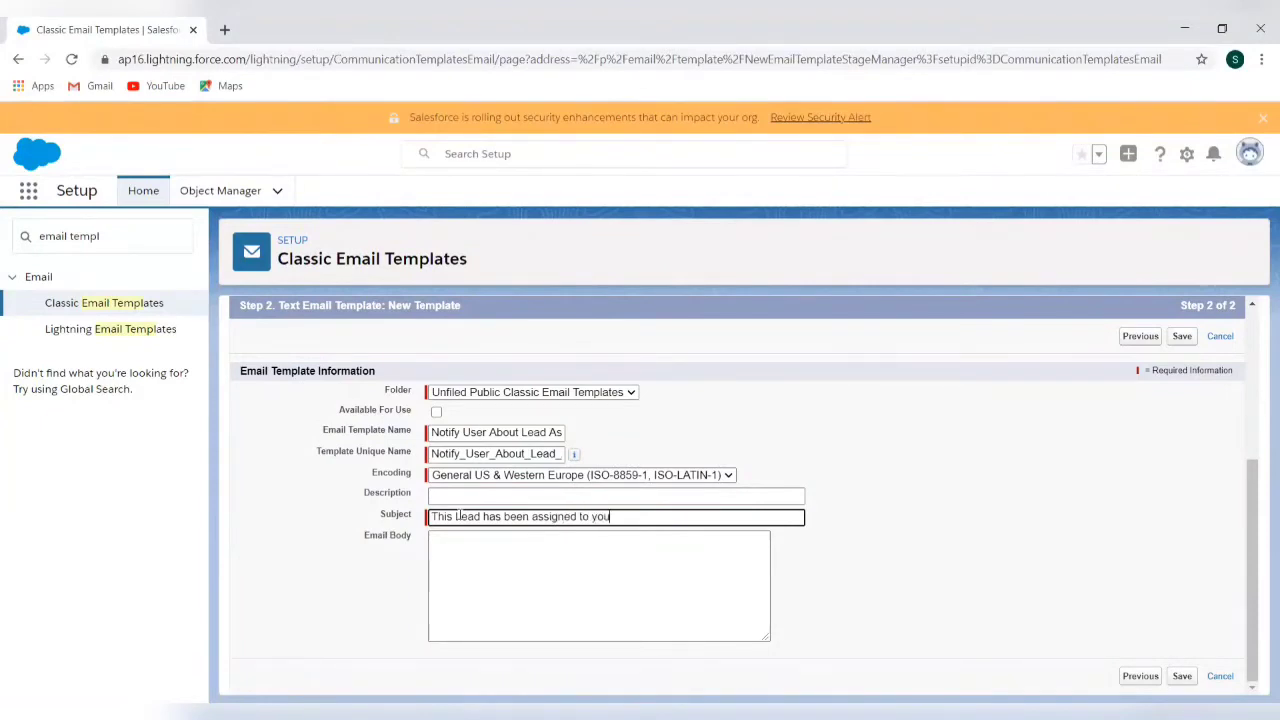
pyautogui.click(637, 555)
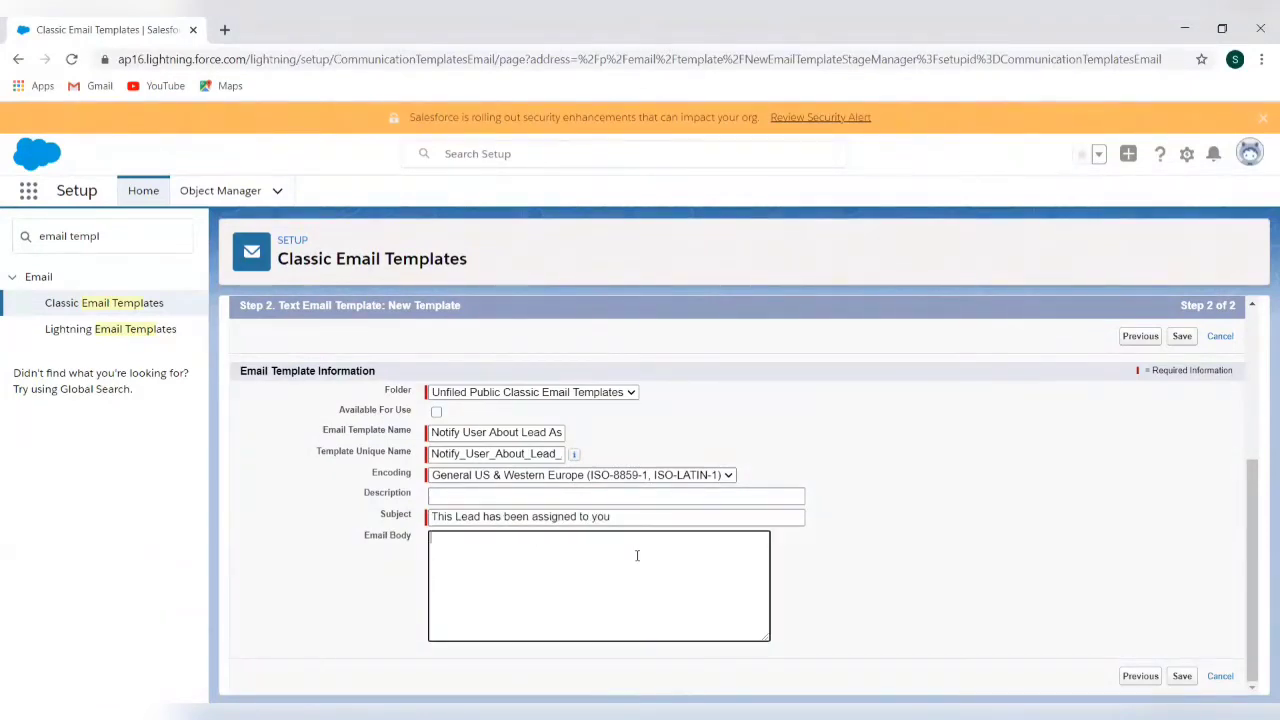
# Choose Lead Fields and Detail Link in the merge-field picker to get {!Lead.Link}
pyautogui.scroll(3, 273, 420)
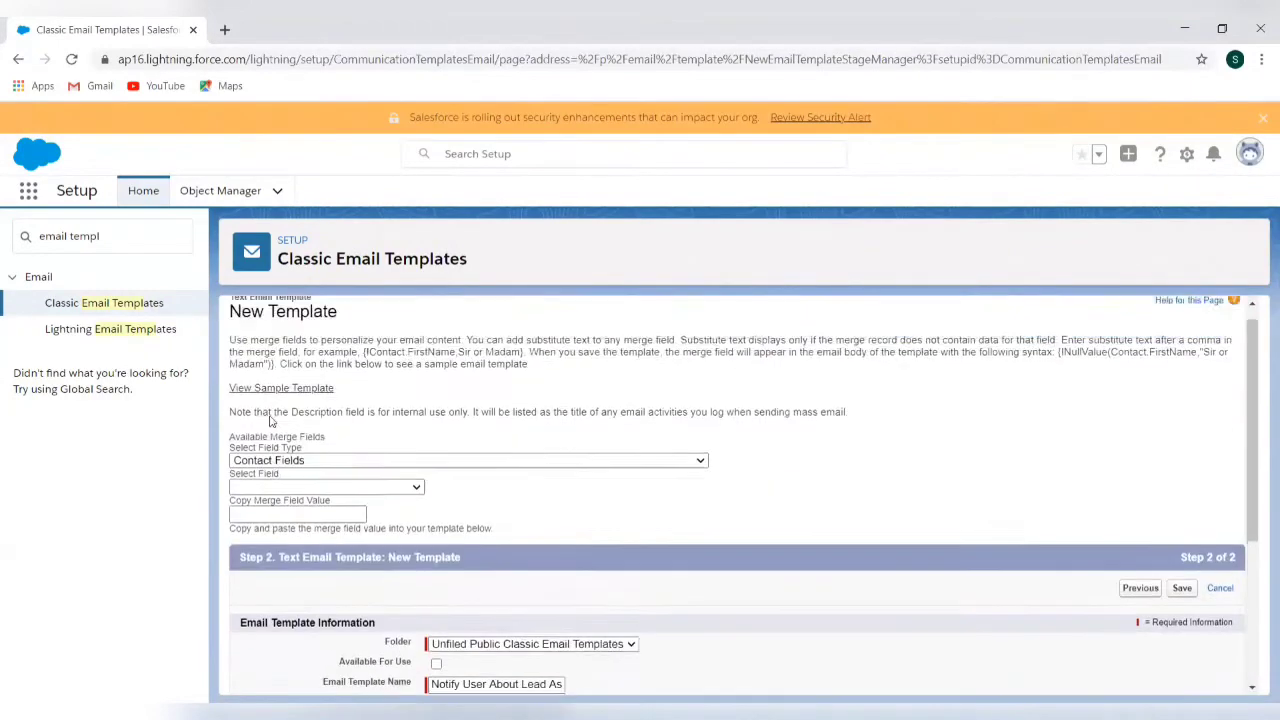
pyautogui.click(444, 480)
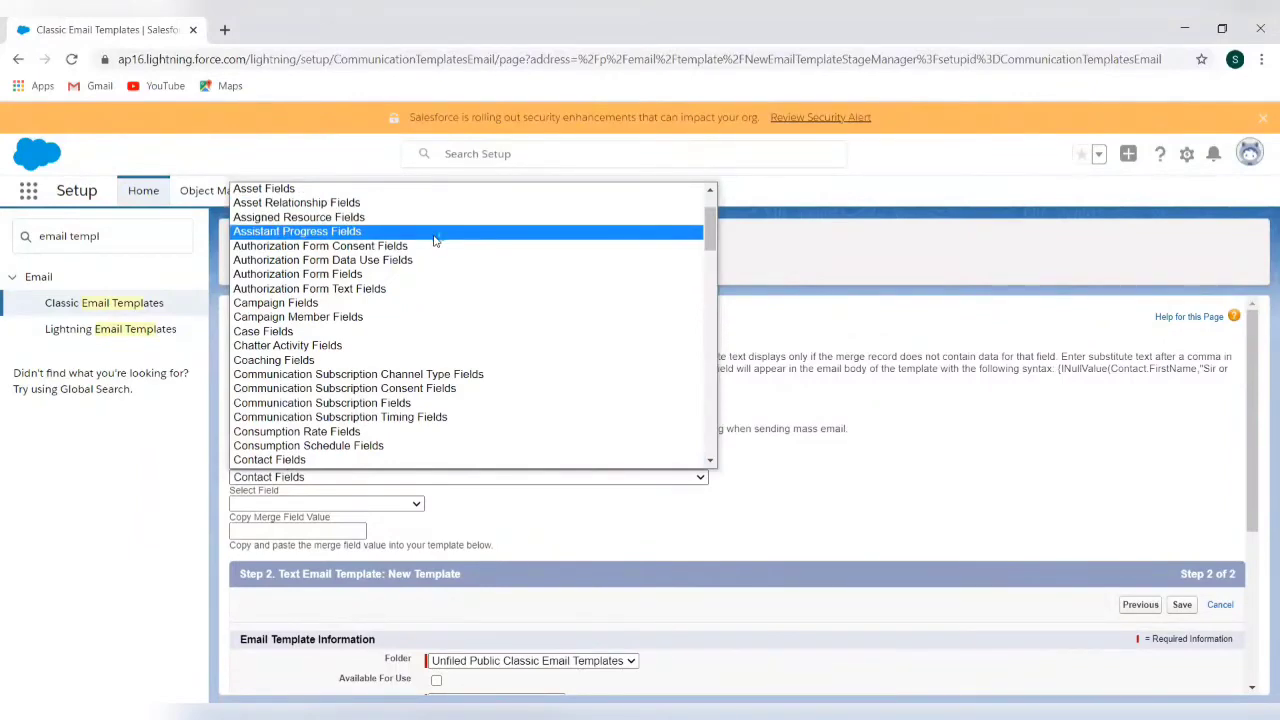
pyautogui.scroll(2, 435, 240)
pyautogui.scroll(-10, 435, 240)
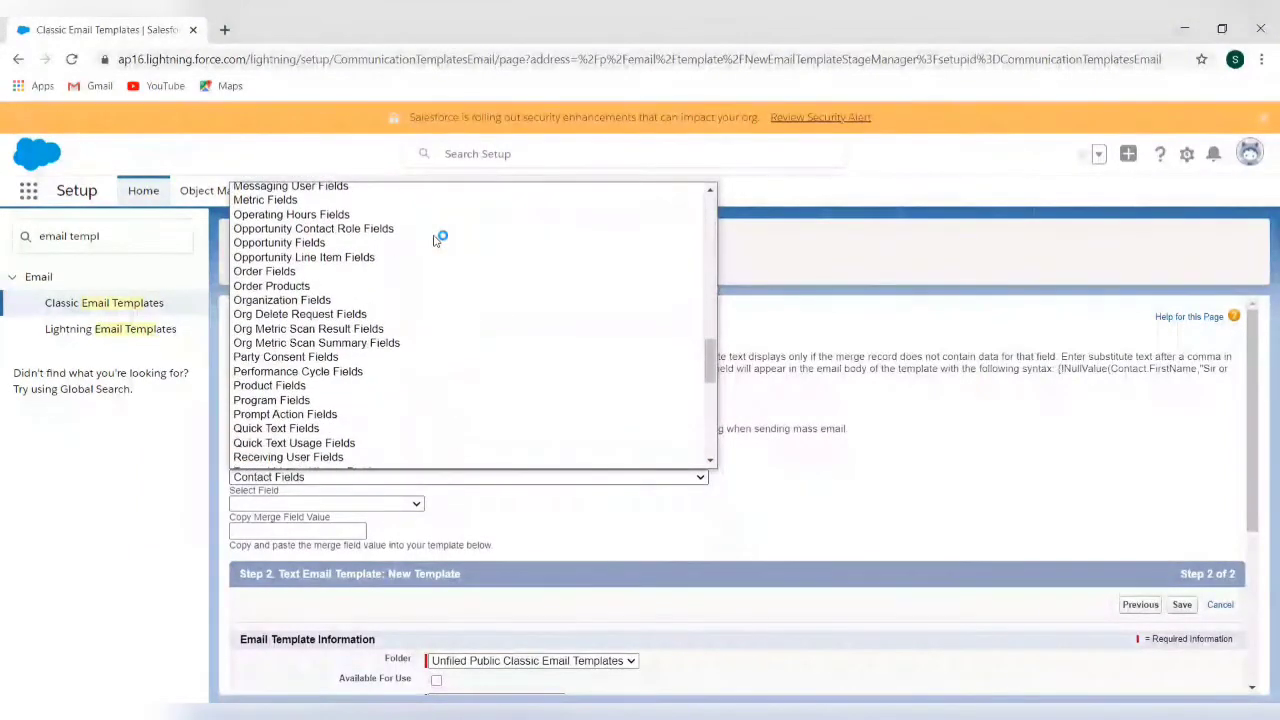
pyautogui.scroll(1, 435, 240)
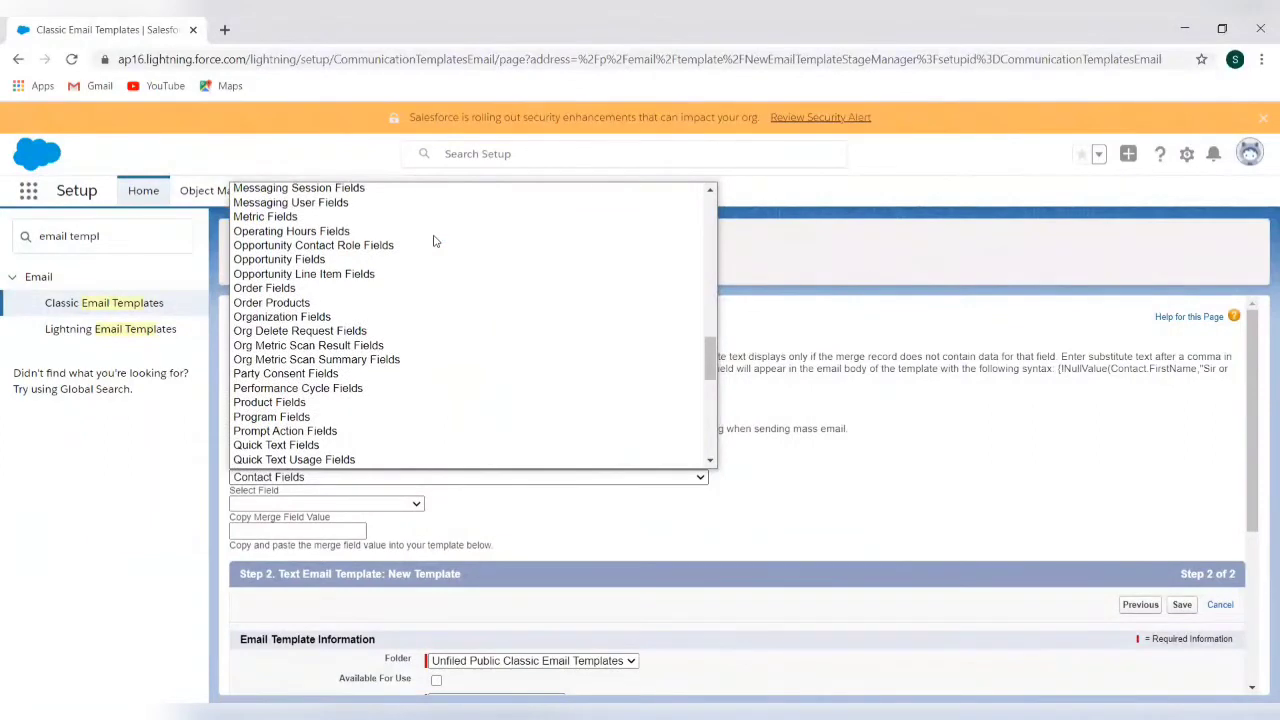
pyautogui.scroll(8, 435, 240)
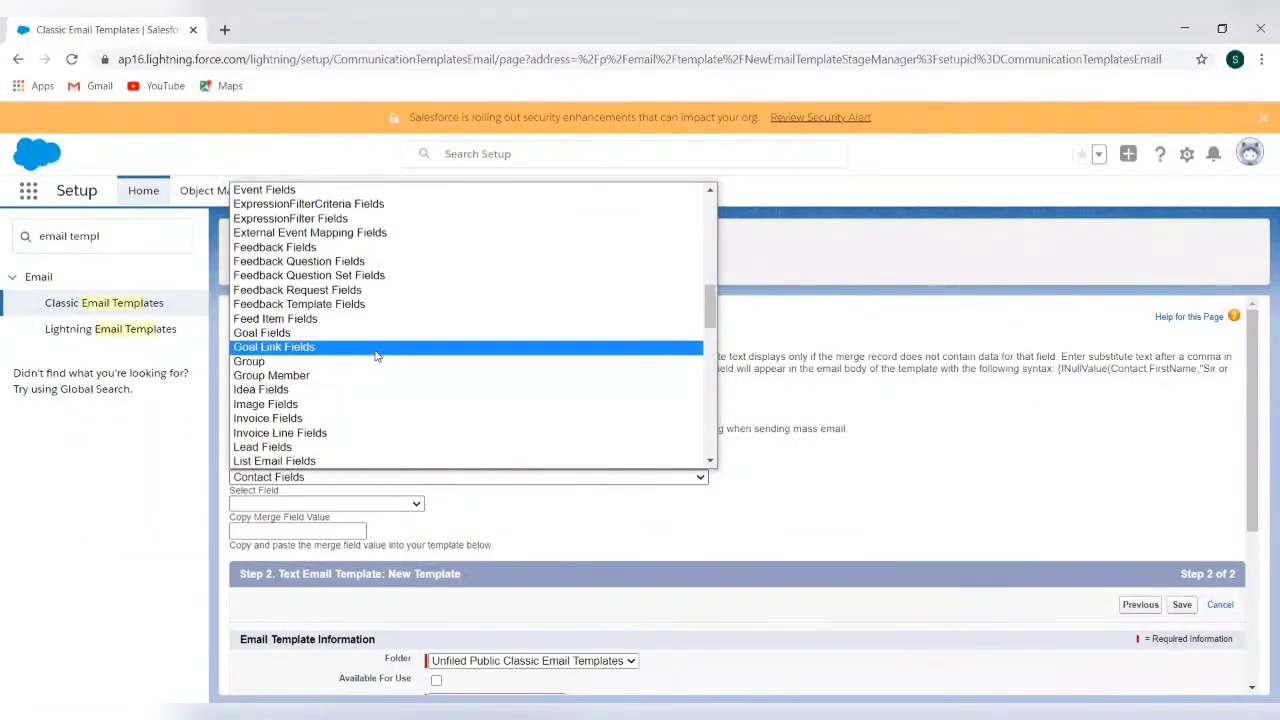
pyautogui.click(366, 449)
pyautogui.click(325, 504)
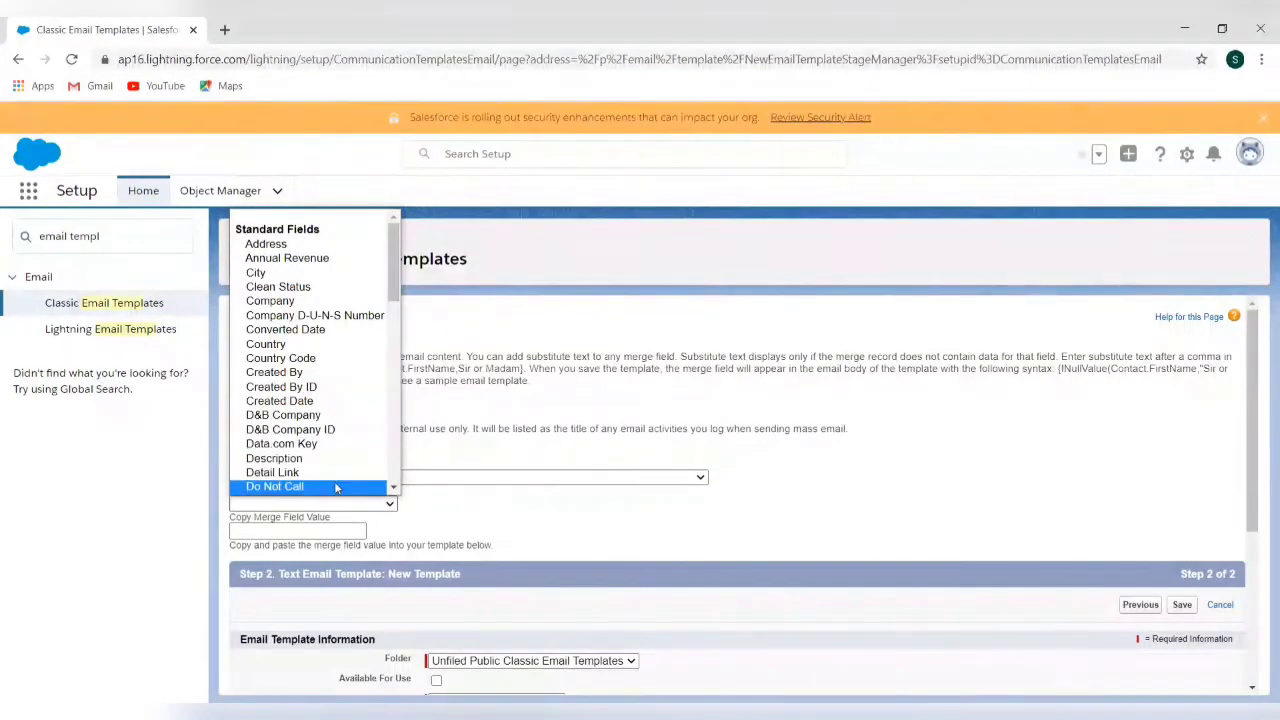
pyautogui.click(341, 472)
pyautogui.hotkey('ctrl', 'c')
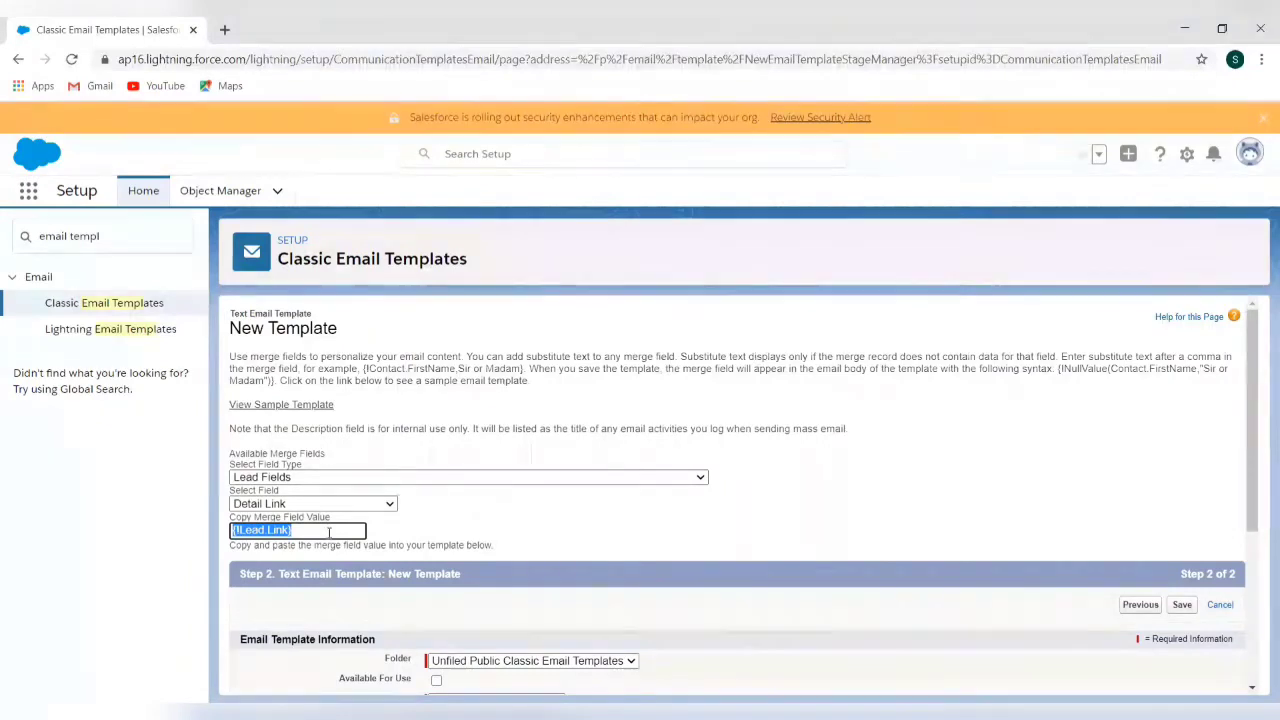
pyautogui.scroll(-3, 421, 541)
pyautogui.click(472, 570)
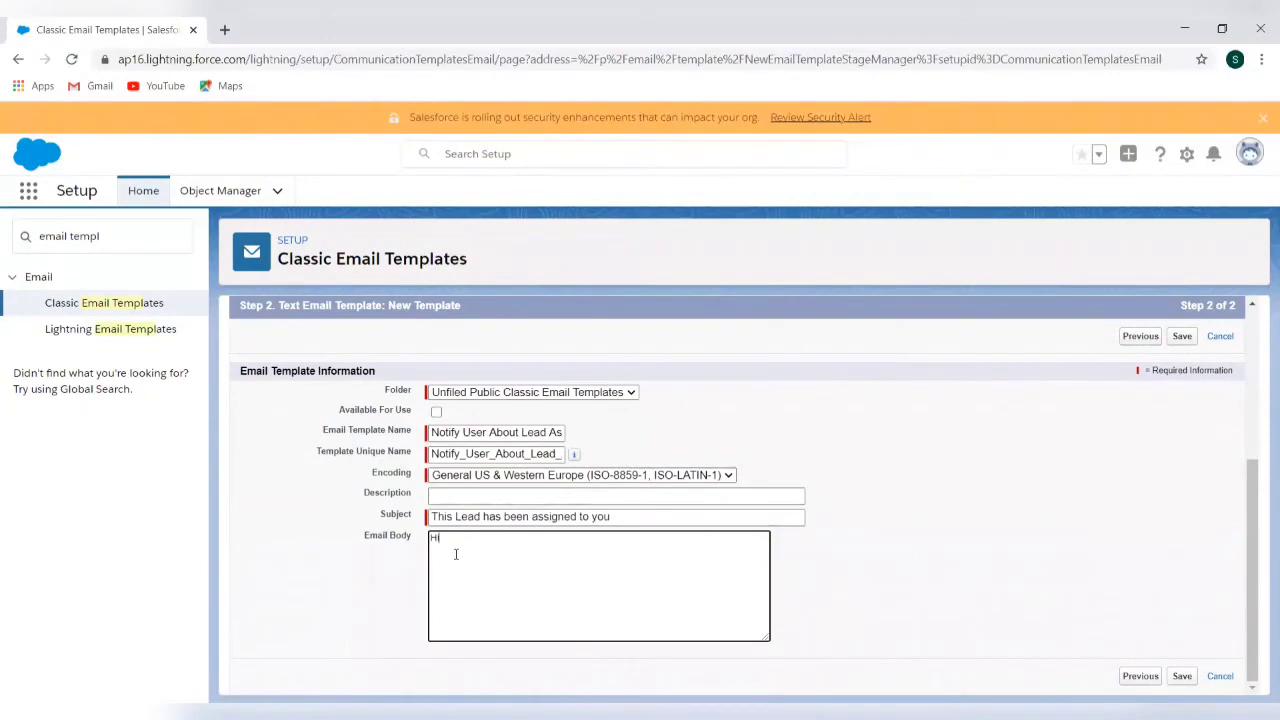
# Write 'Hi, You have been assigned the following Lead.', paste {!Lead.Link}, add 'Thank you.', and save
pyautogui.write('Hi, W')
pyautogui.write('ou have be')
pyautogui.write('en assigned the')
pyautogui.write(' following')
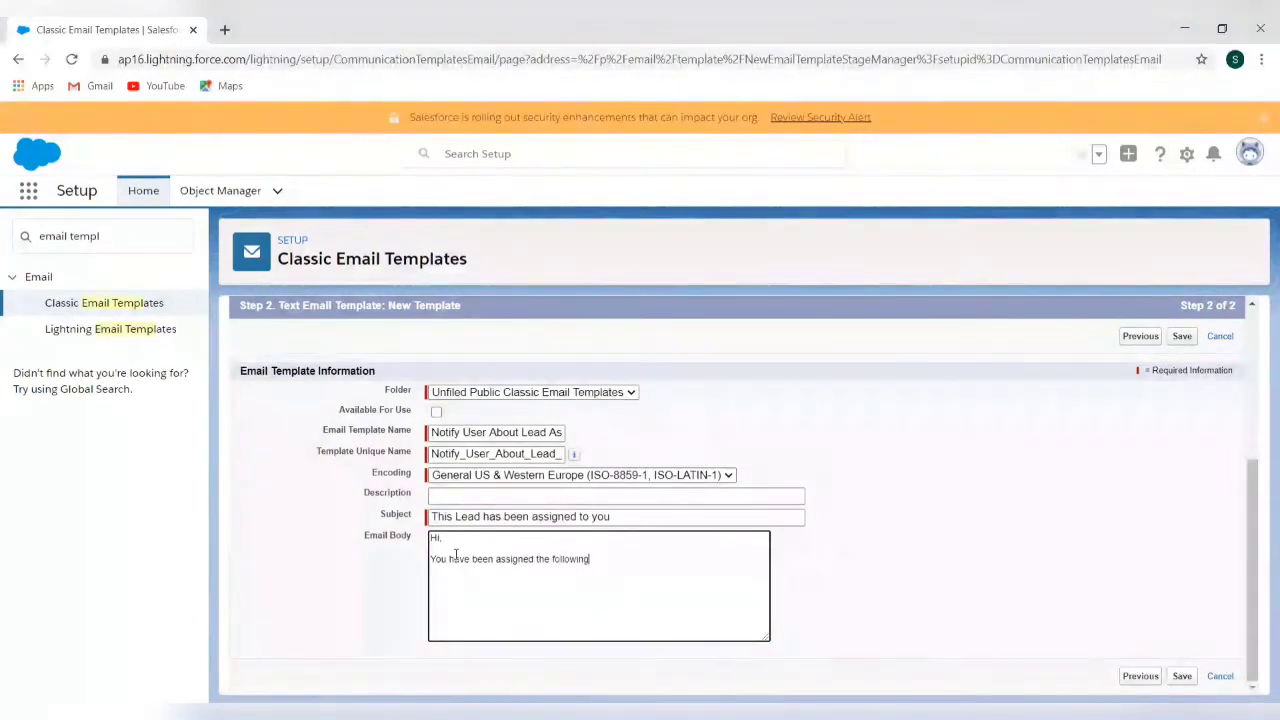
pyautogui.write(' Lead.')
pyautogui.hotkey('ctrl', 'v')
pyautogui.write('Thank you.')
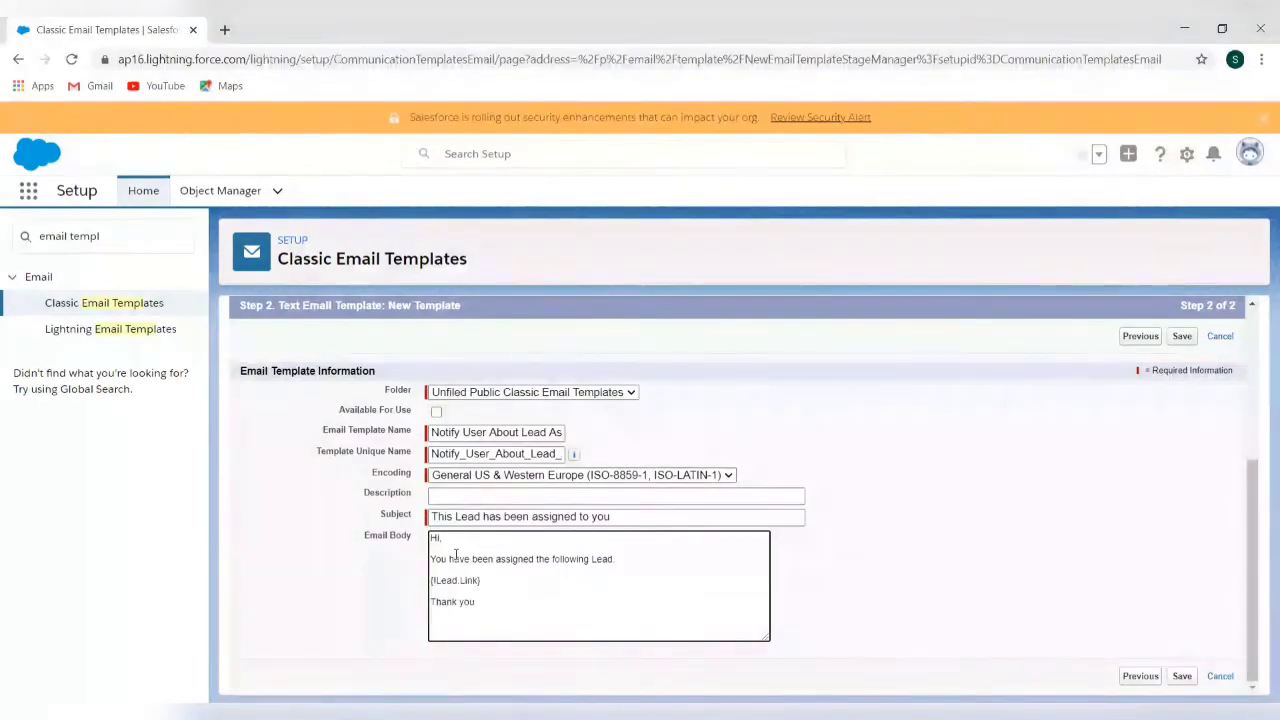
pyautogui.click(1182, 676)
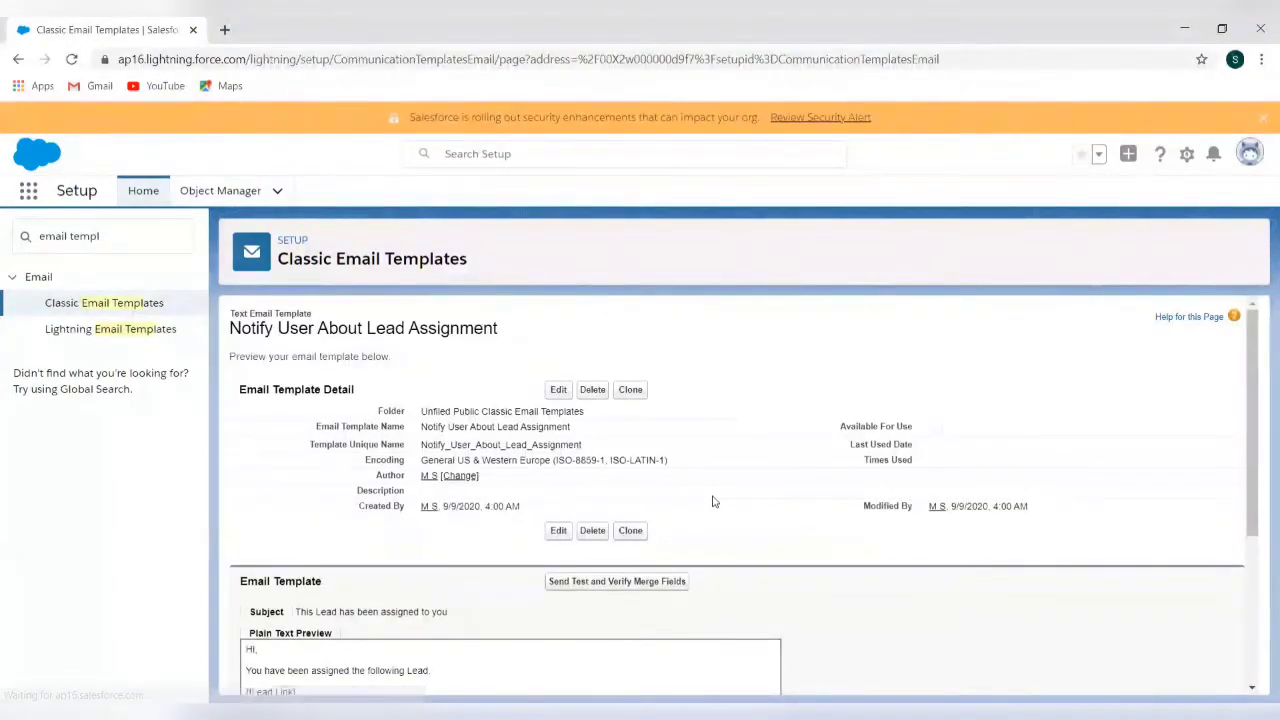
# Search Setup for 'assign' and go to Lead Assignment Rules
pyautogui.scroll(-3, 714, 500)
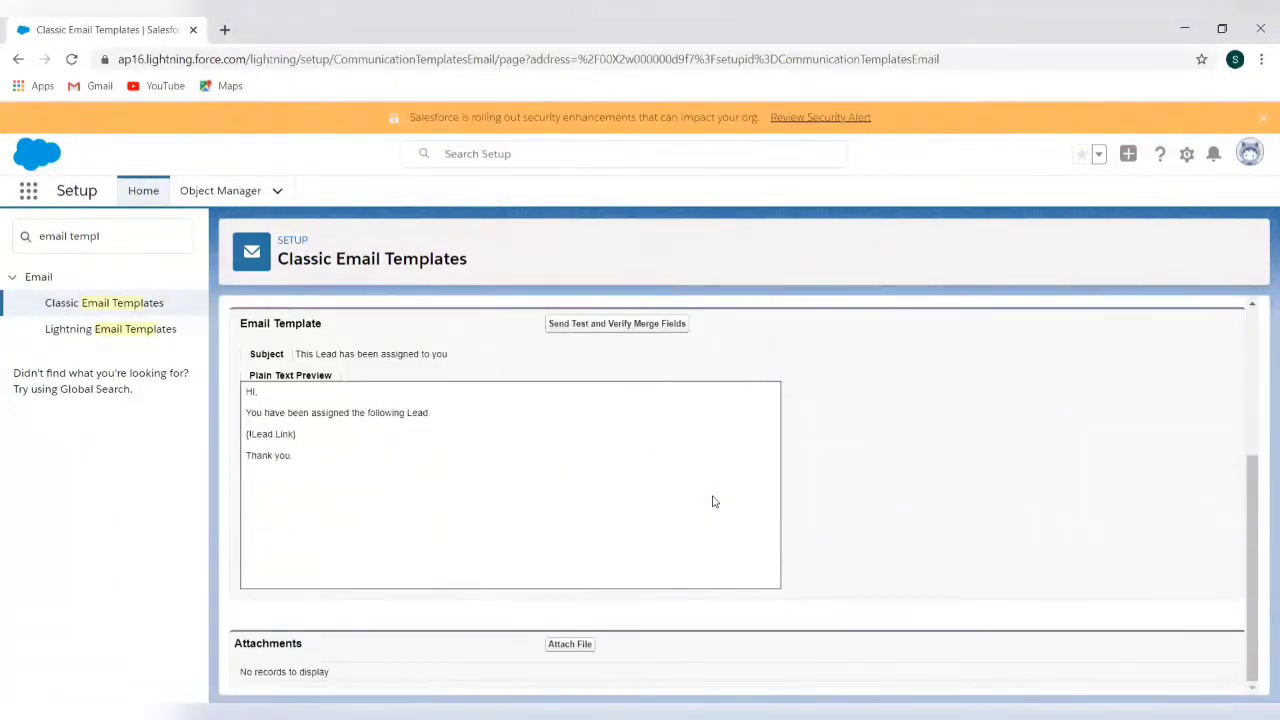
pyautogui.scroll(3, 714, 501)
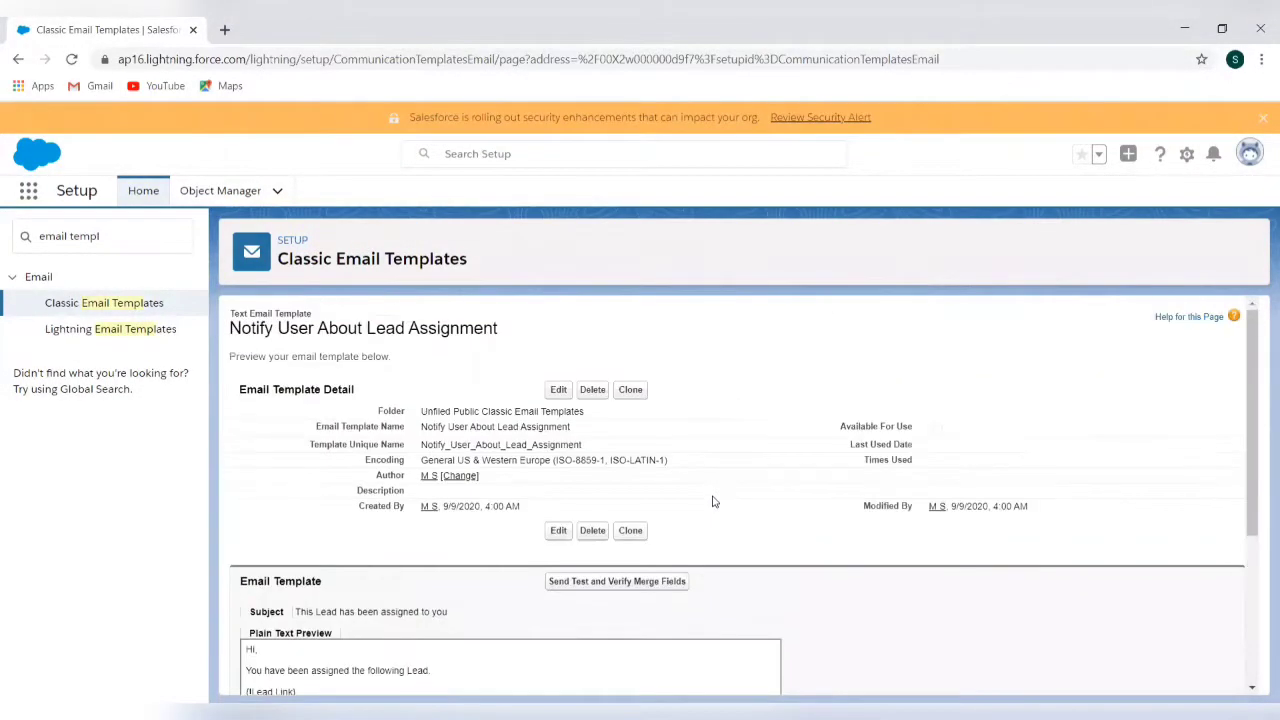
pyautogui.tripleClick(117, 241)
pyautogui.write('assign')
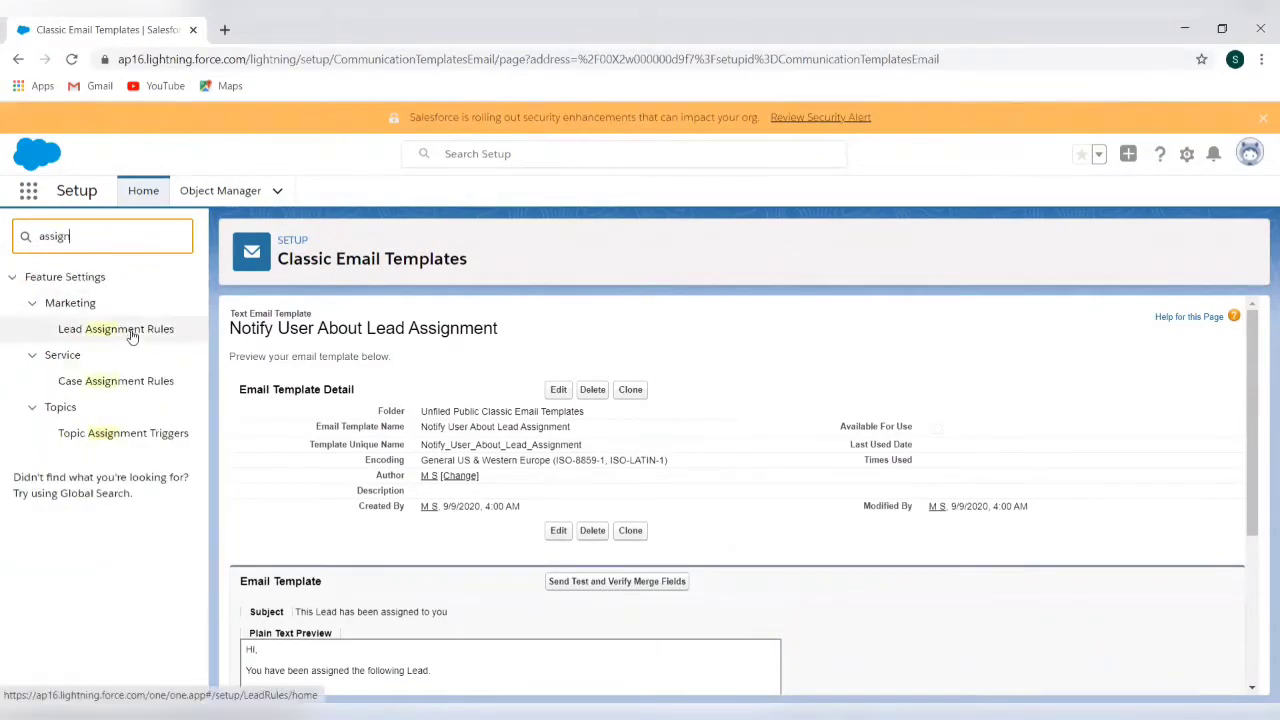
pyautogui.click(128, 332)
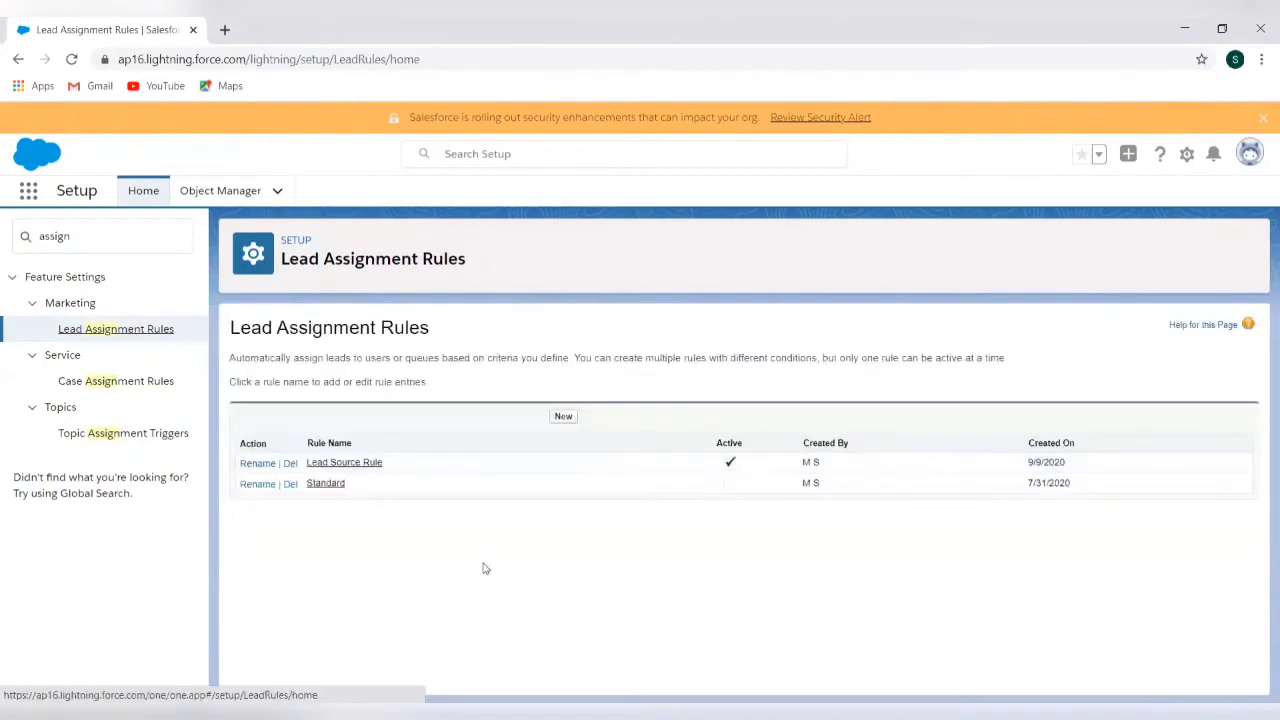
# Edit the Lead Source Rule's Web entry and open its Email Template lookup
pyautogui.click(344, 483)
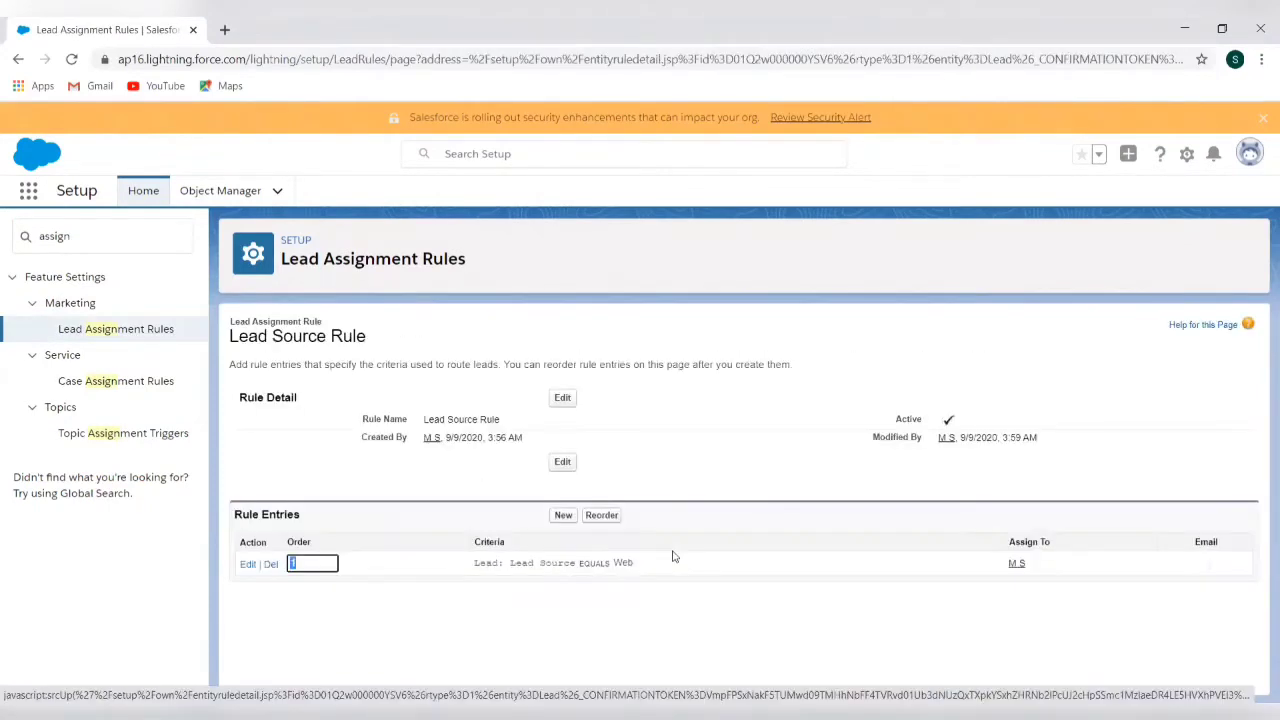
pyautogui.click(247, 564)
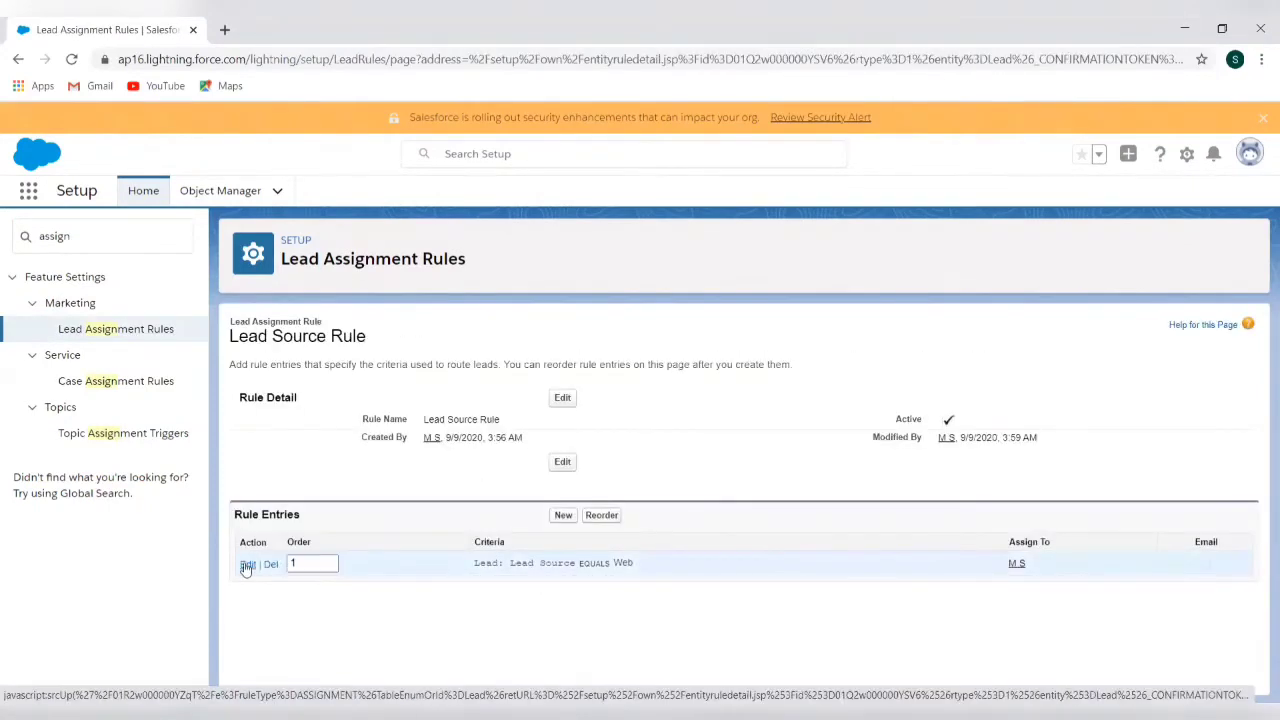
pyautogui.scroll(-2, 932, 598)
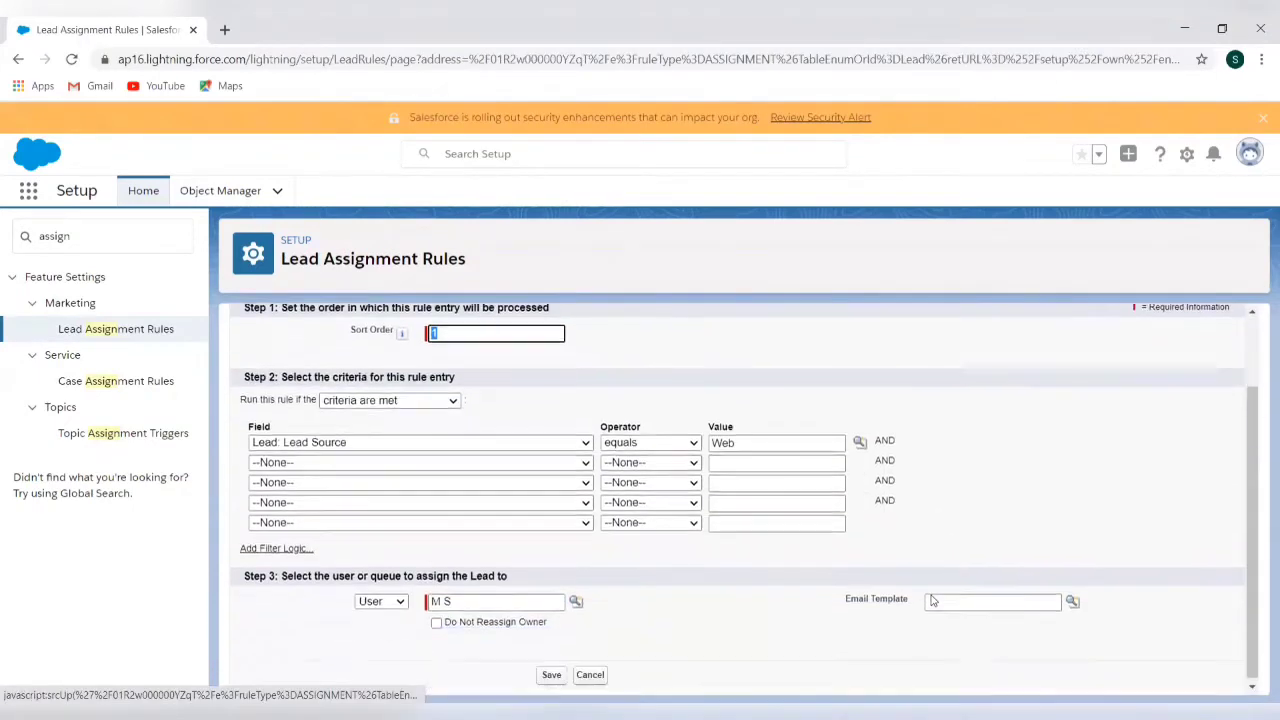
pyautogui.click(1072, 604)
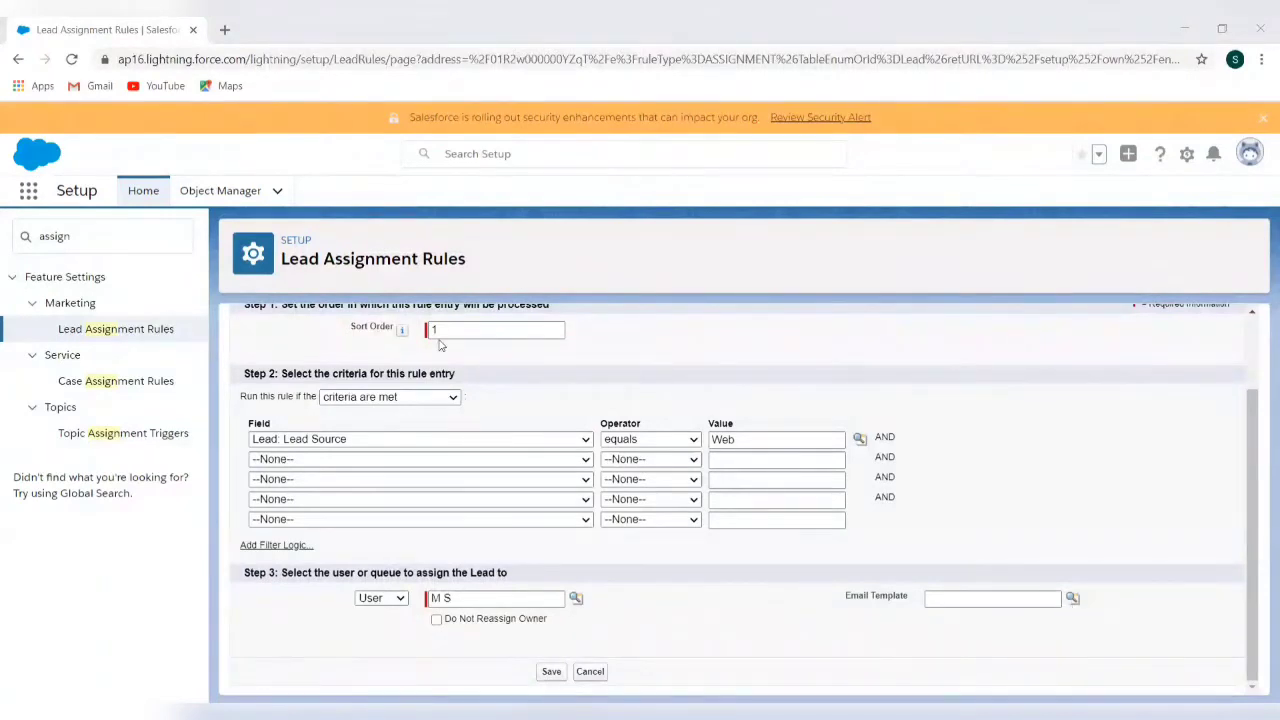
# Search Setup for 'email' and go to Classic Email Templates
pyautogui.click(162, 243)
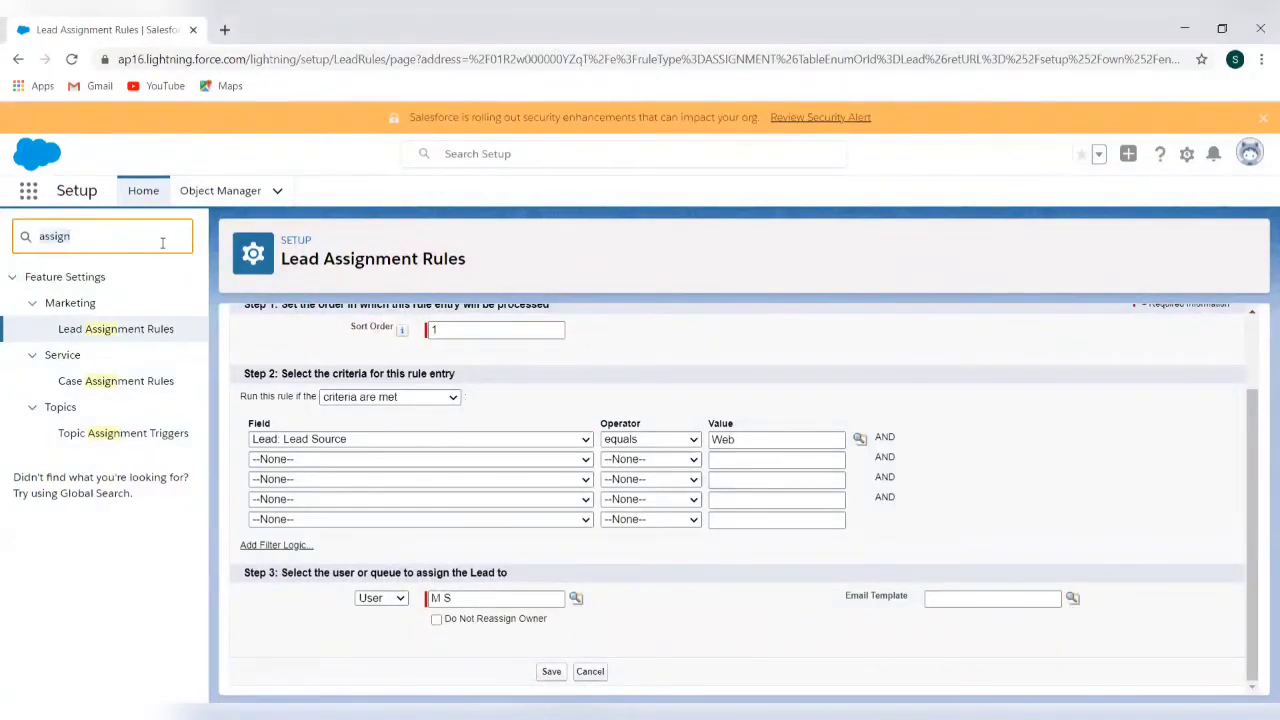
pyautogui.hotkey('ctrl', 'a')
pyautogui.write('emil')
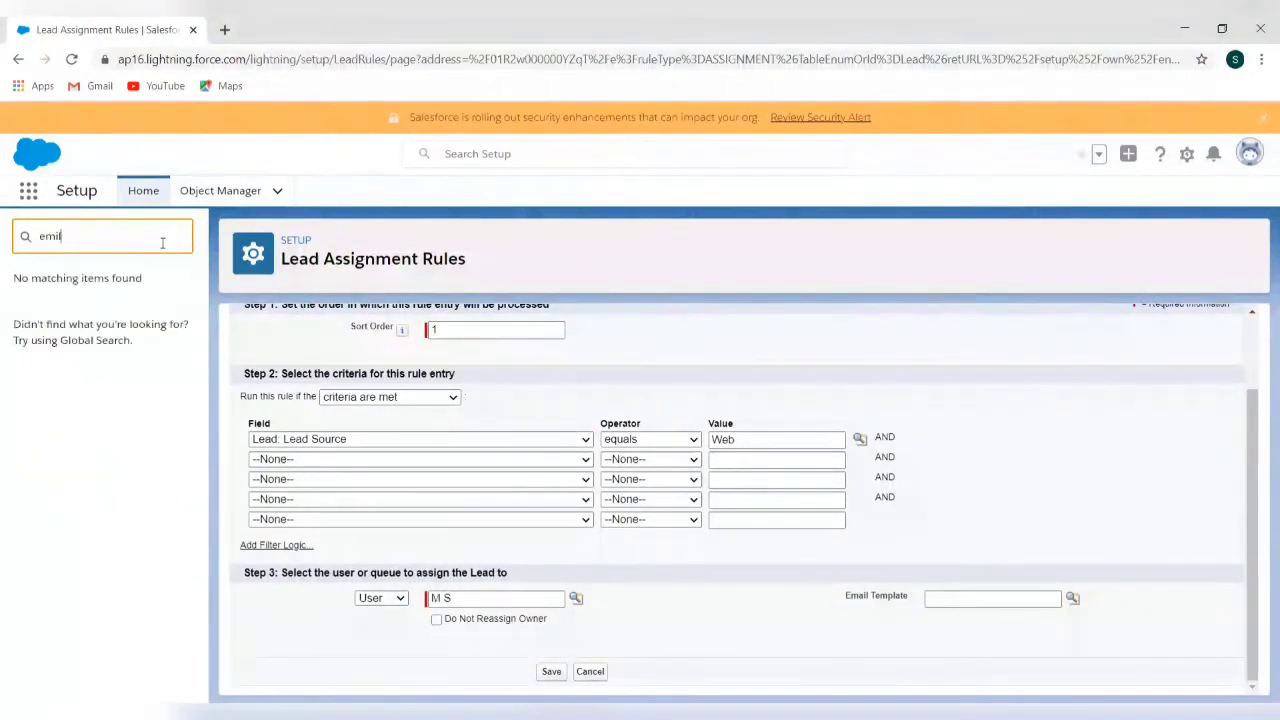
pyautogui.press('BackSpace')
pyautogui.press('BackSpace')
pyautogui.write('ail')
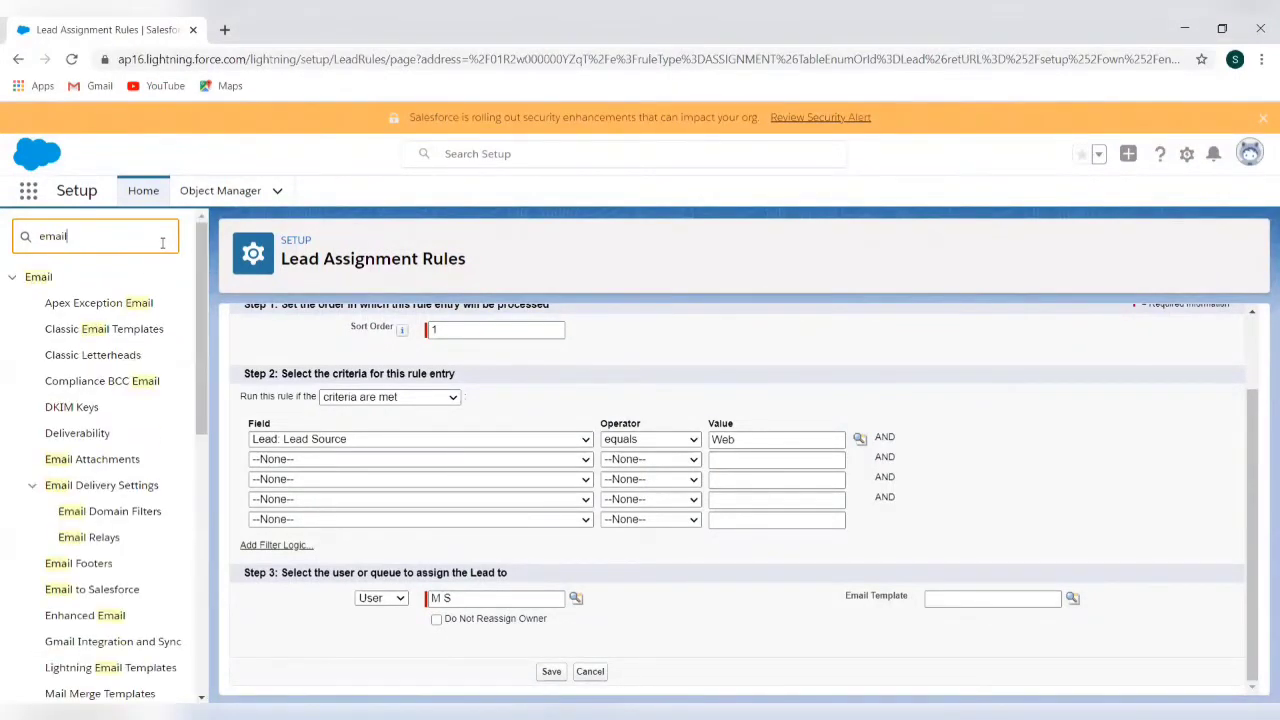
pyautogui.click(137, 328)
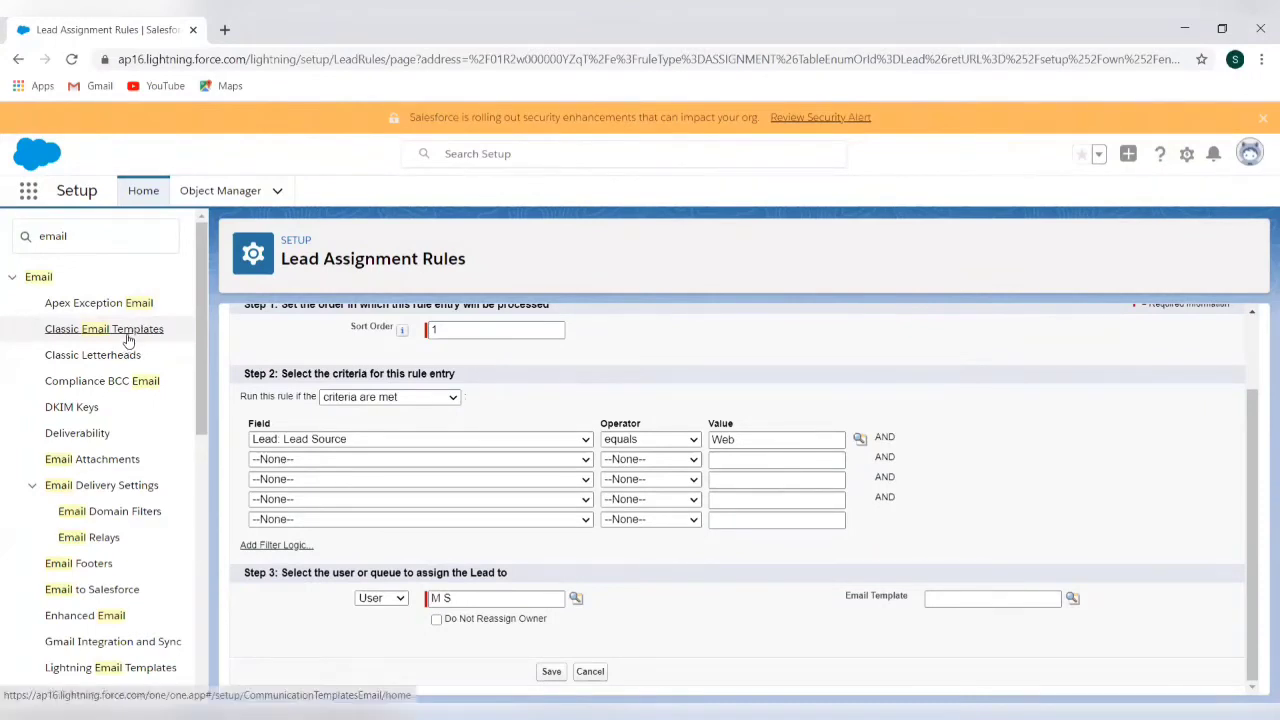
# Mark the Notify User About Lead Assignment classic template Available For Use and save it
pyautogui.click(127, 337)
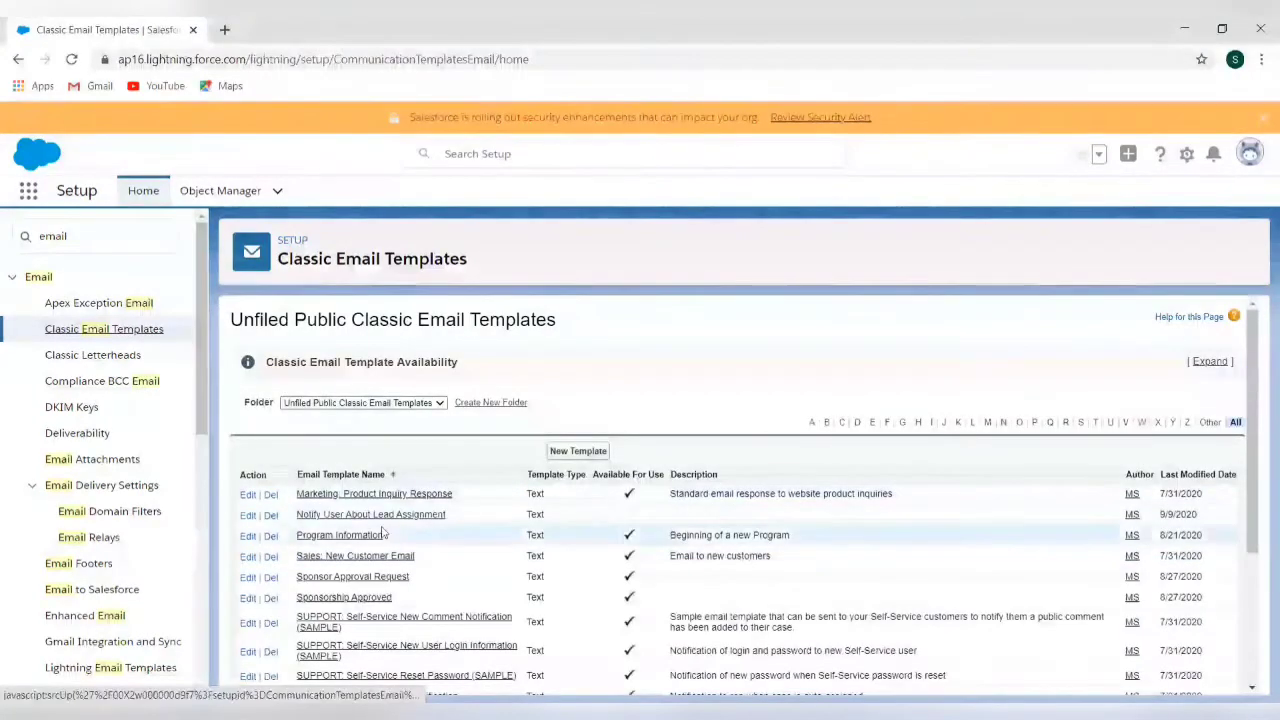
pyautogui.scroll(-1, 651, 581)
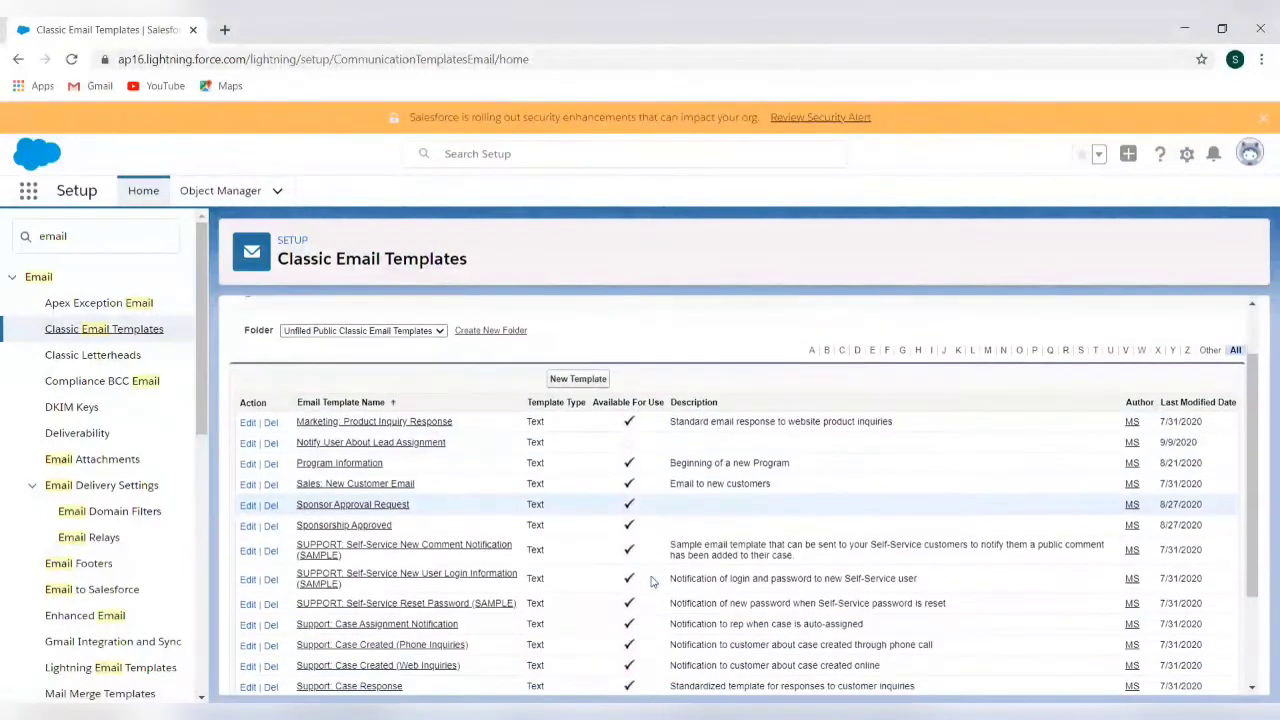
pyautogui.click(248, 443)
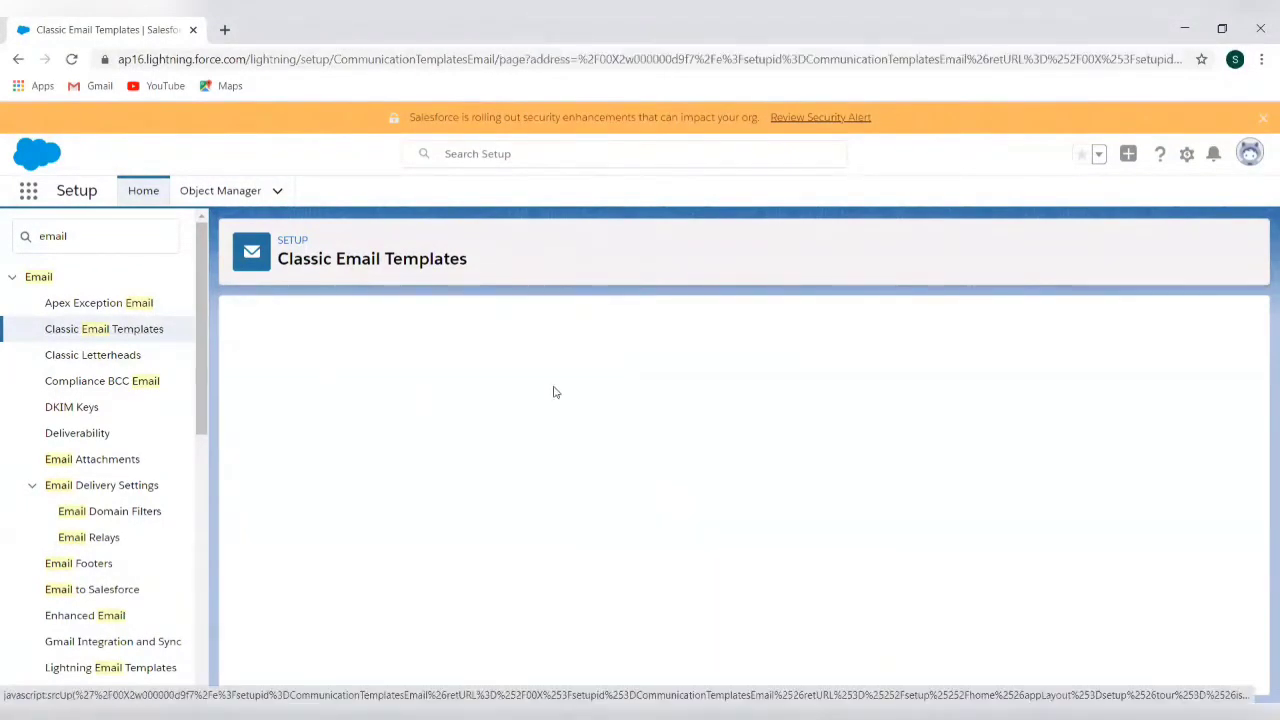
pyautogui.scroll(-2, 560, 556)
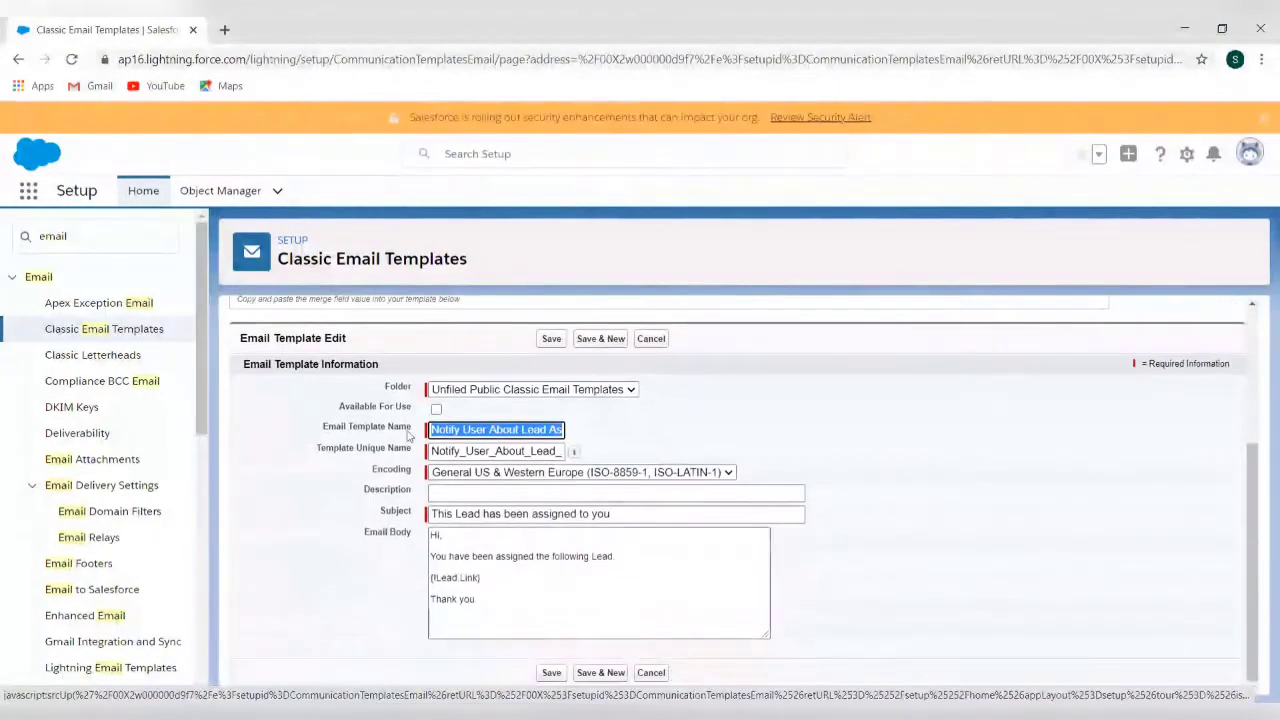
pyautogui.click(441, 414)
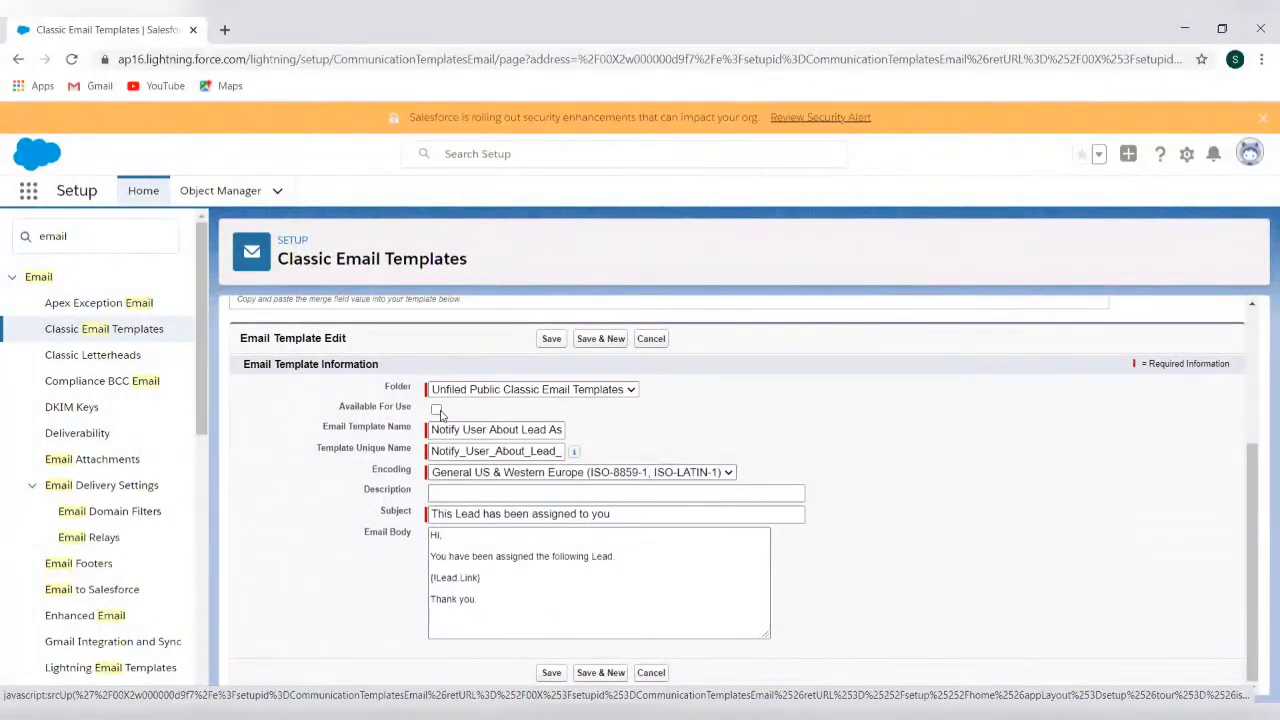
pyautogui.click(437, 410)
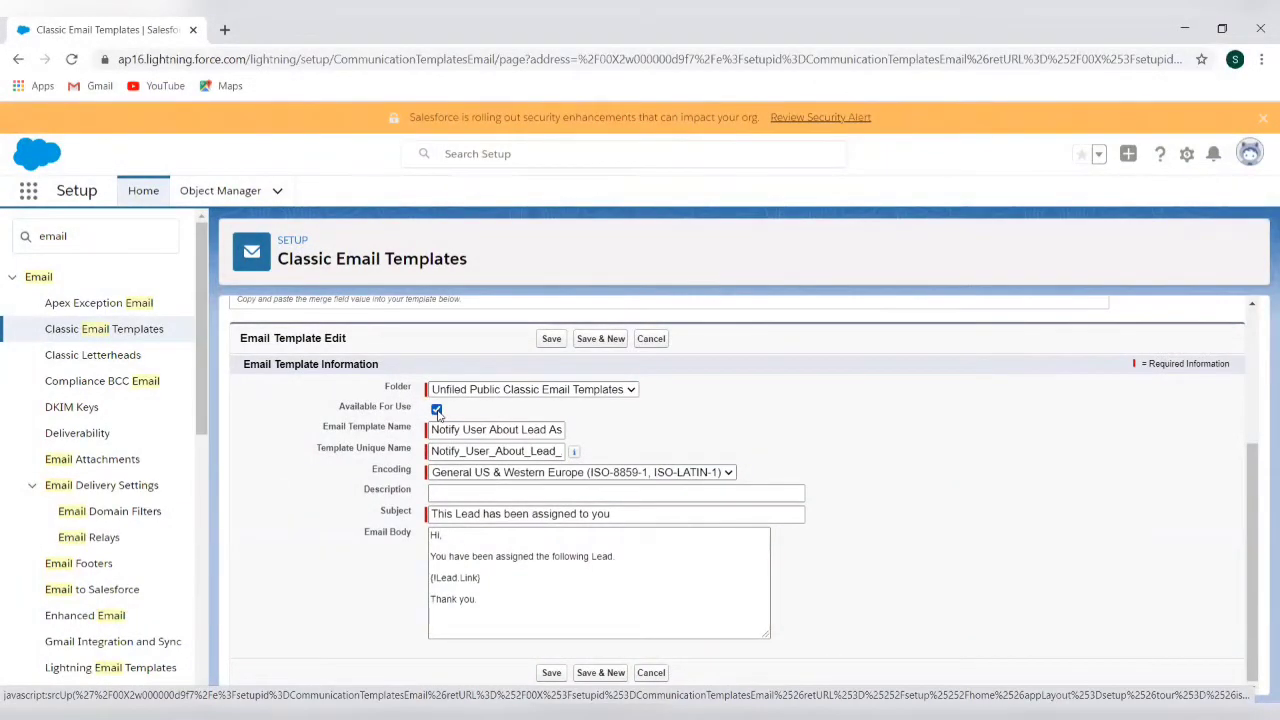
pyautogui.click(551, 674)
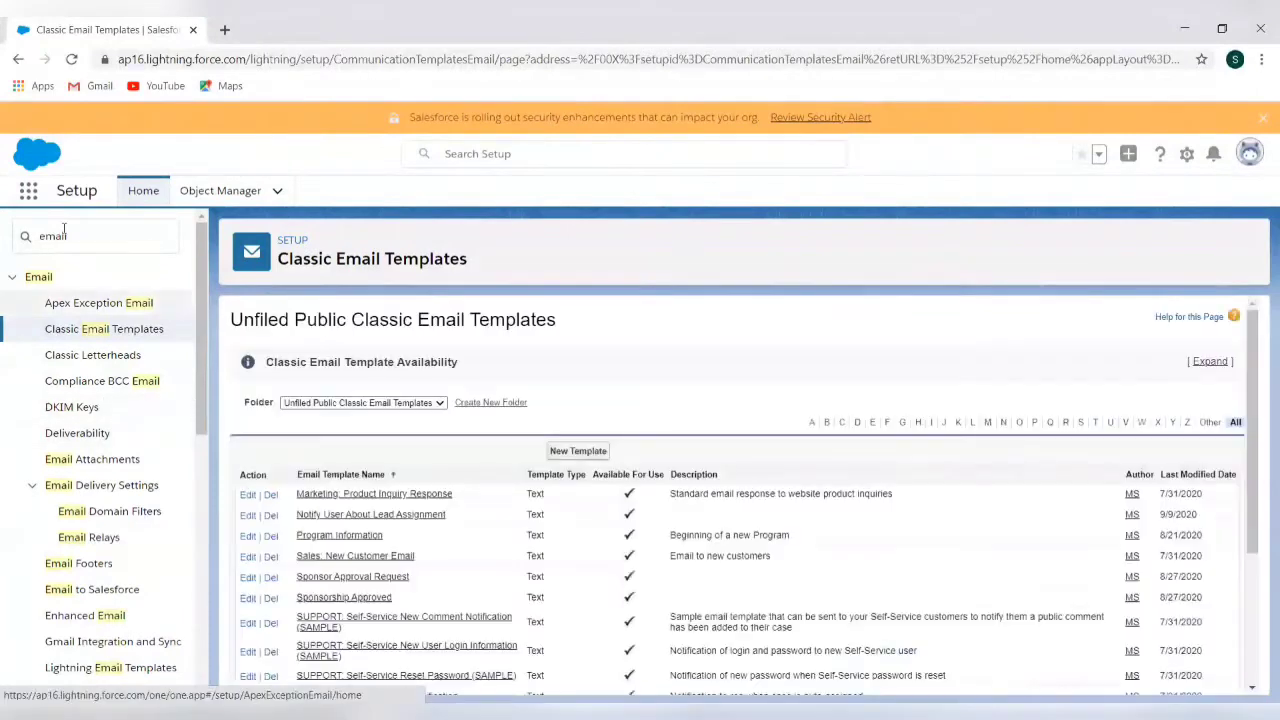
pyautogui.doubleClick(64, 235)
# Search Setup for 'lead ass' and reopen the Web rule entry for editing
pyautogui.write('le')
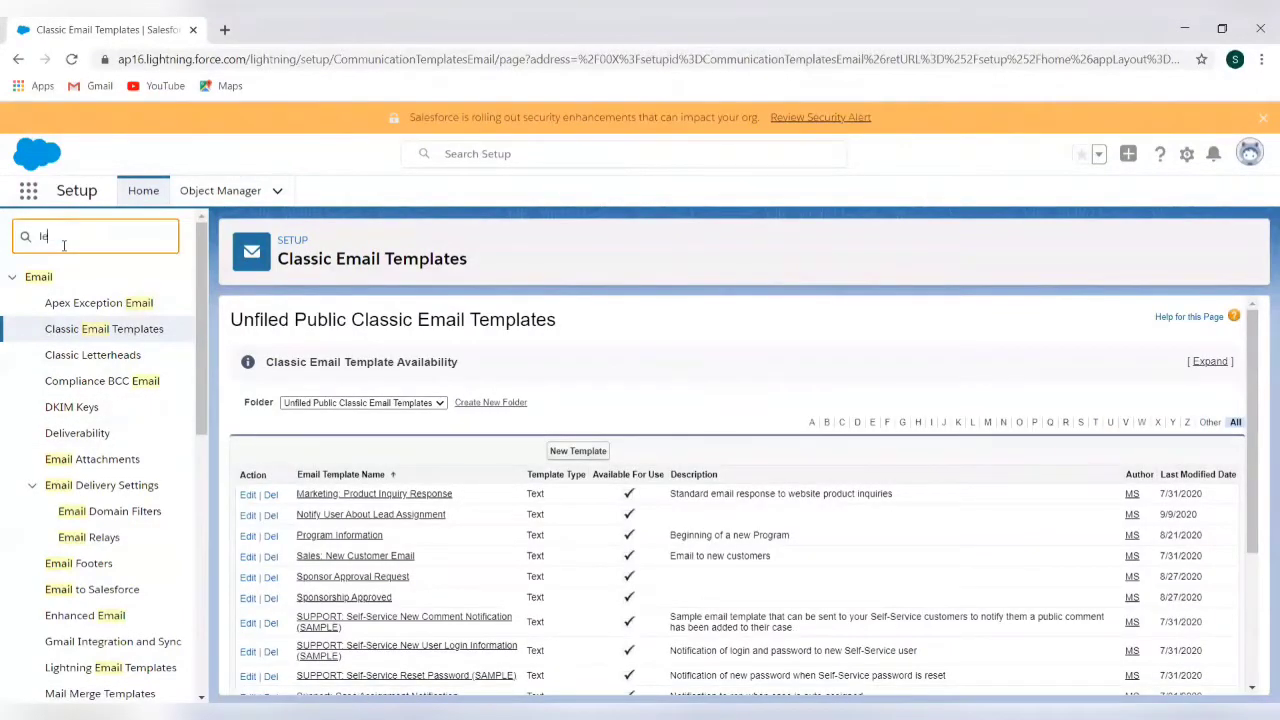
pyautogui.write('ad ass')
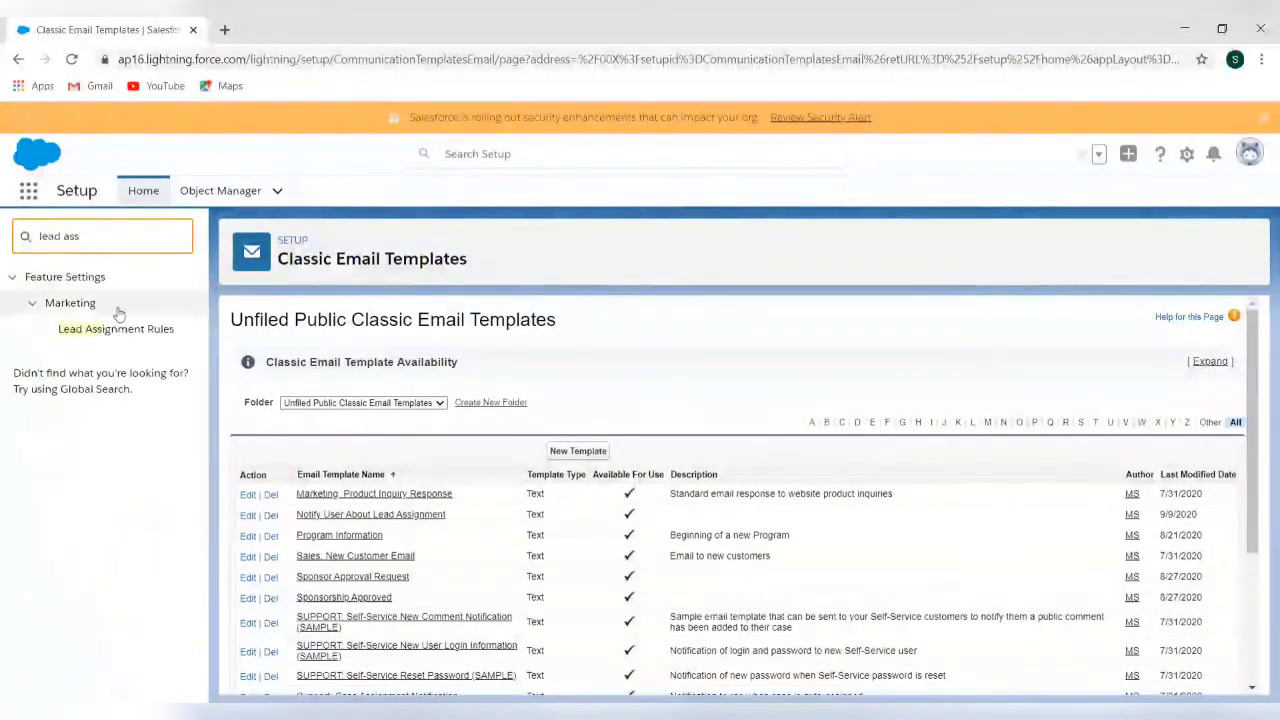
pyautogui.click(117, 331)
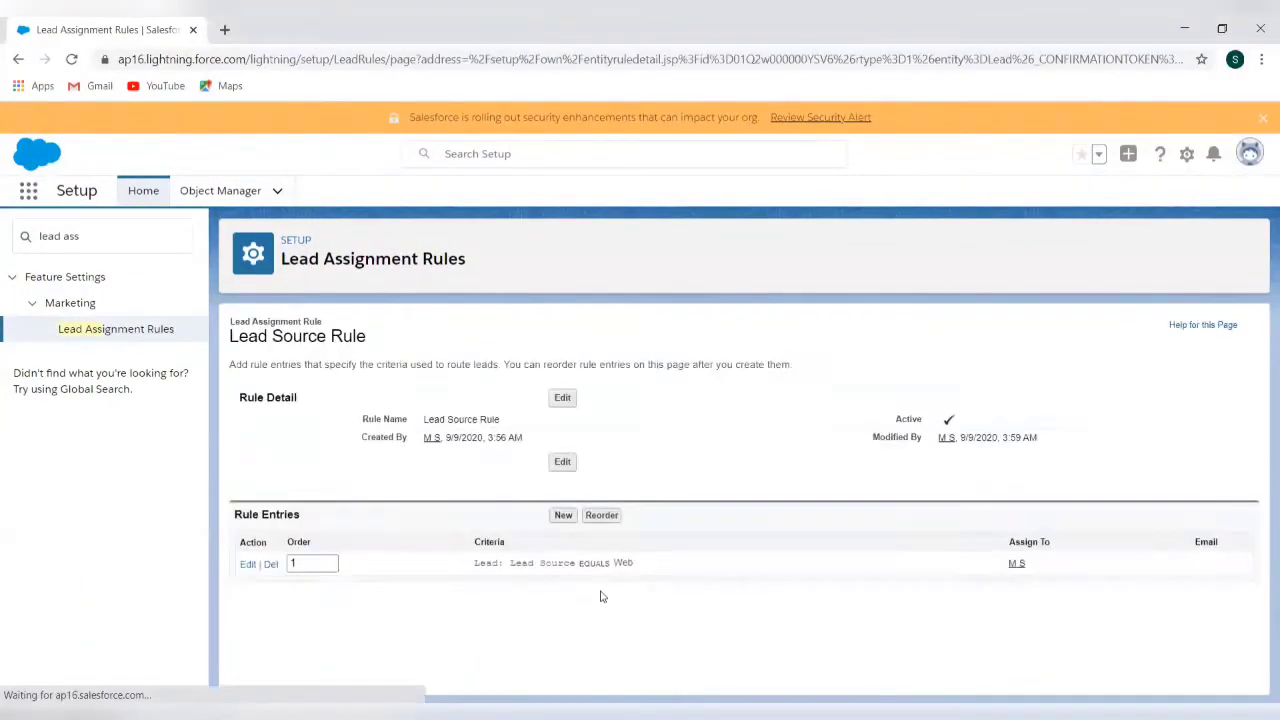
pyautogui.click(245, 566)
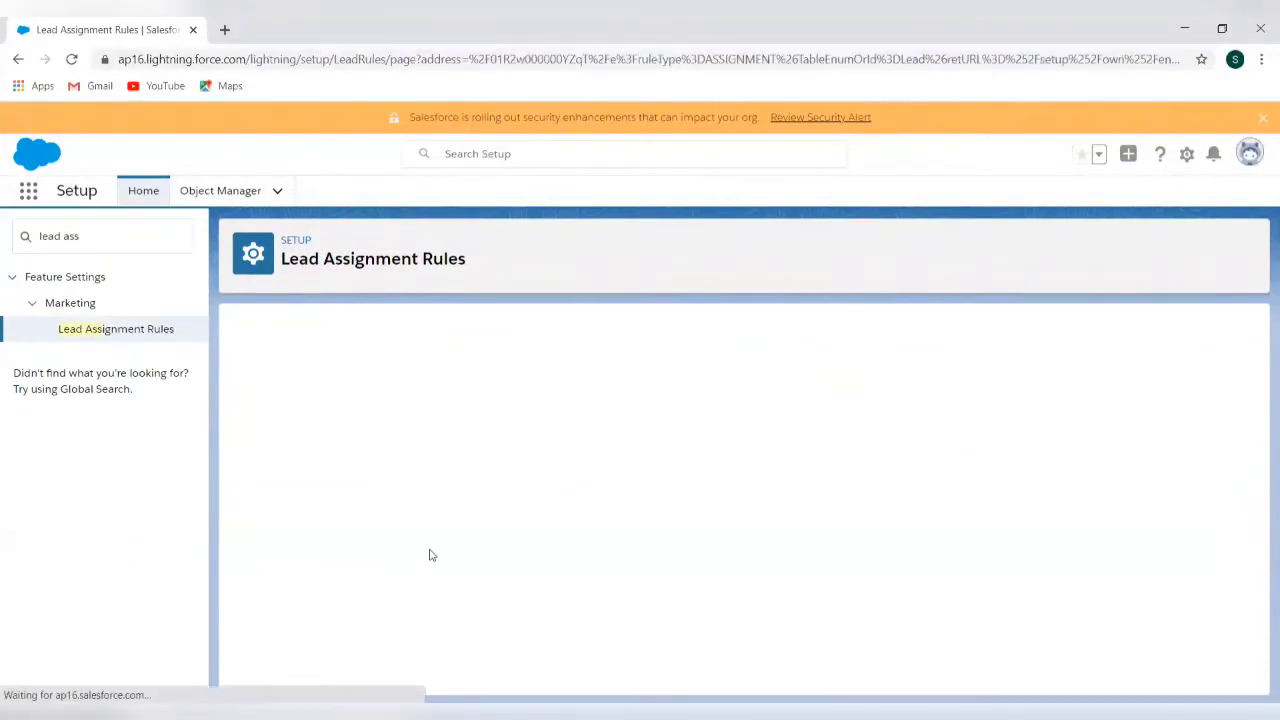
pyautogui.scroll(-2, 466, 457)
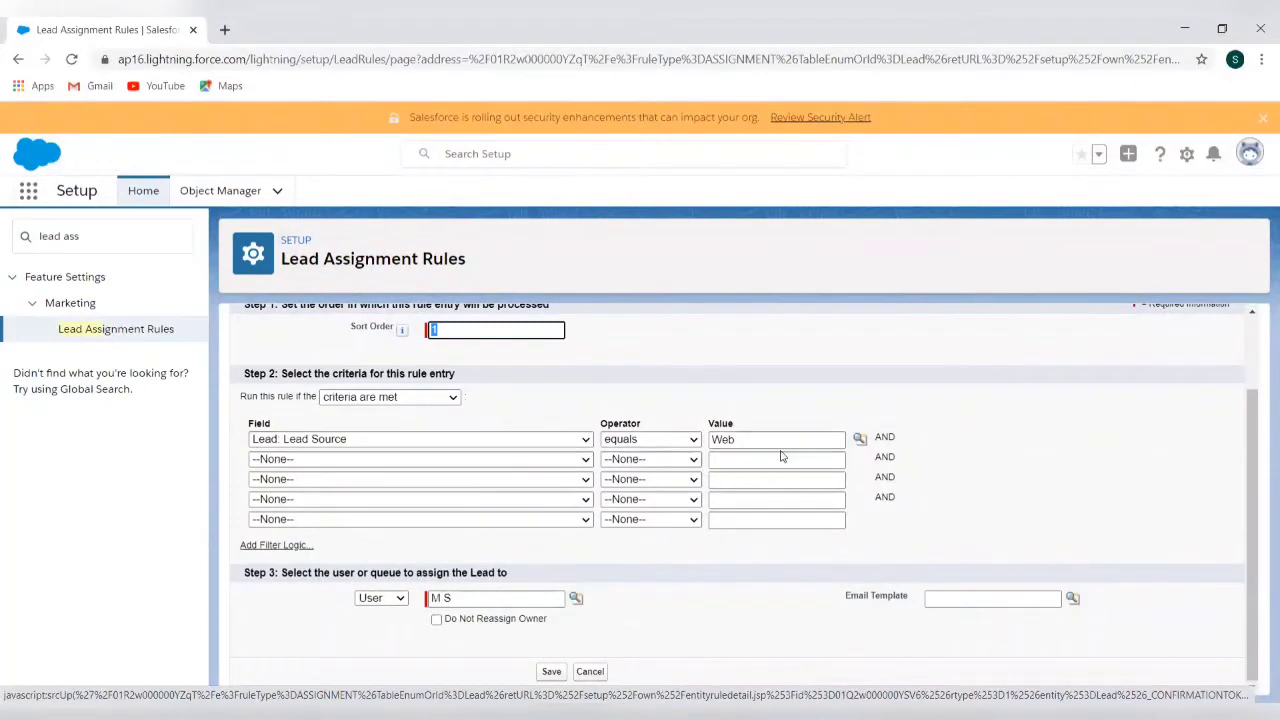
# Add a second criterion row with Field Lead: Country and Operator equals
pyautogui.click(586, 462)
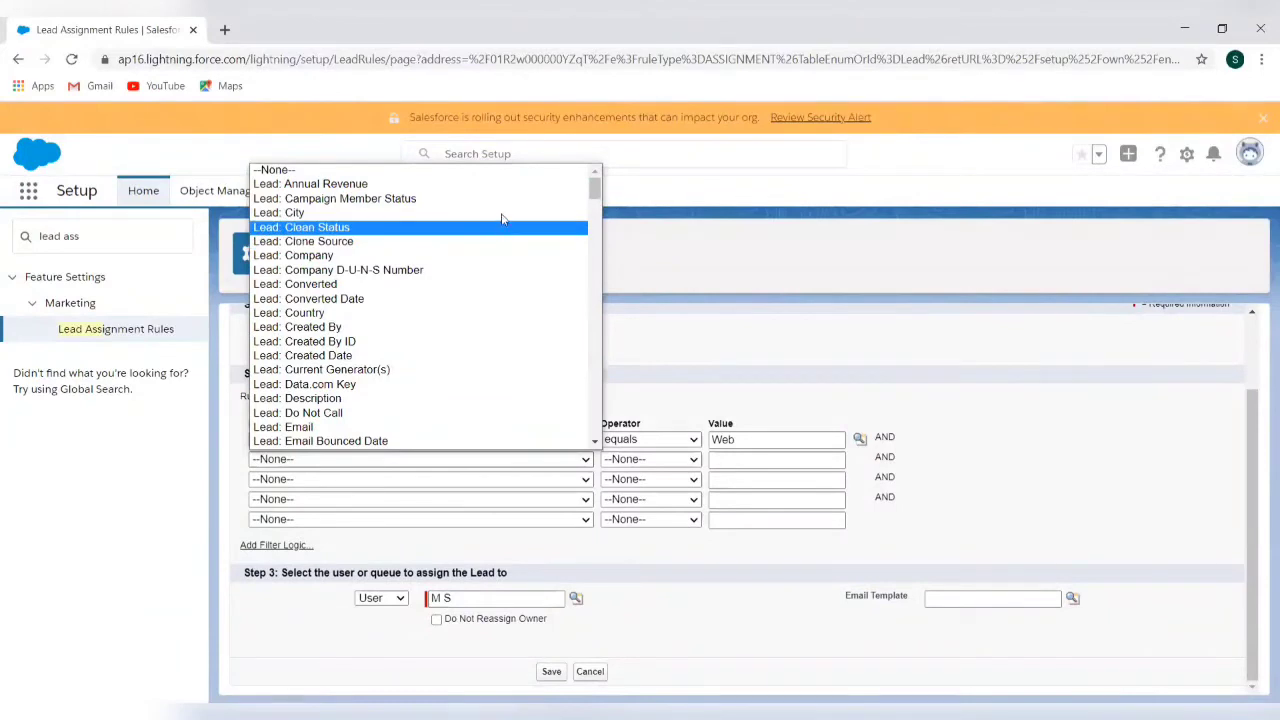
pyautogui.click(501, 313)
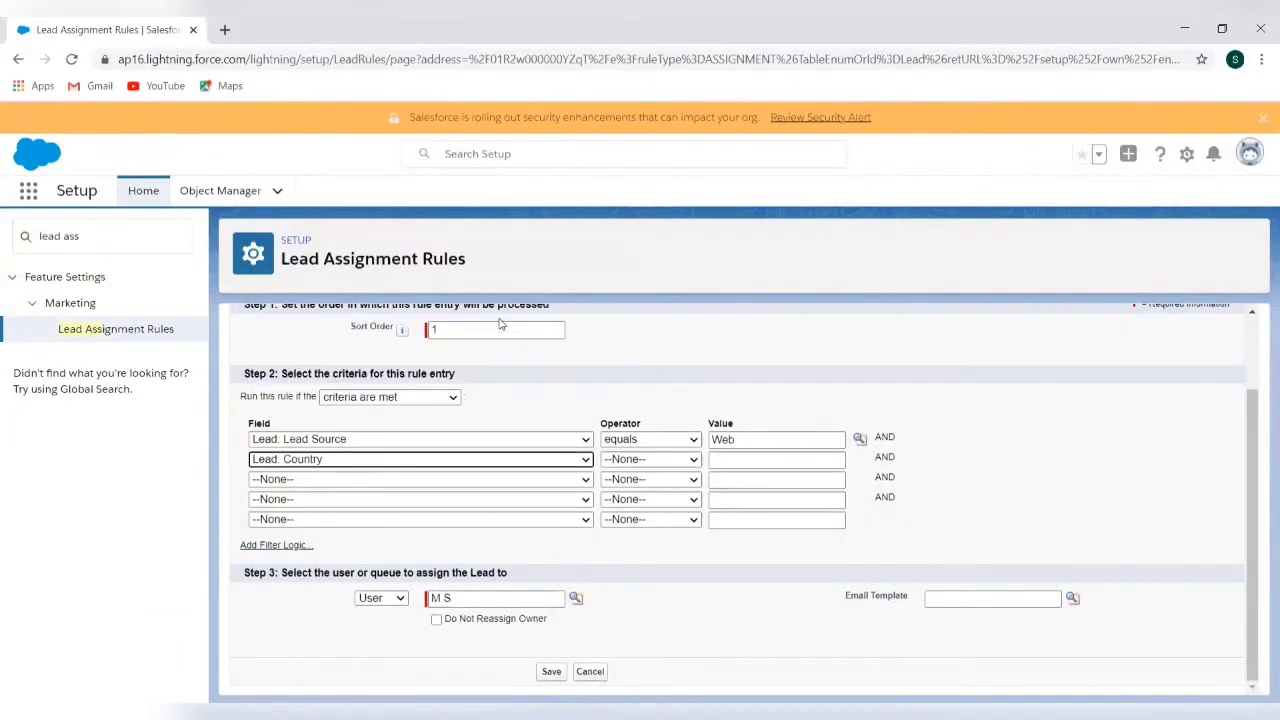
pyautogui.click(691, 459)
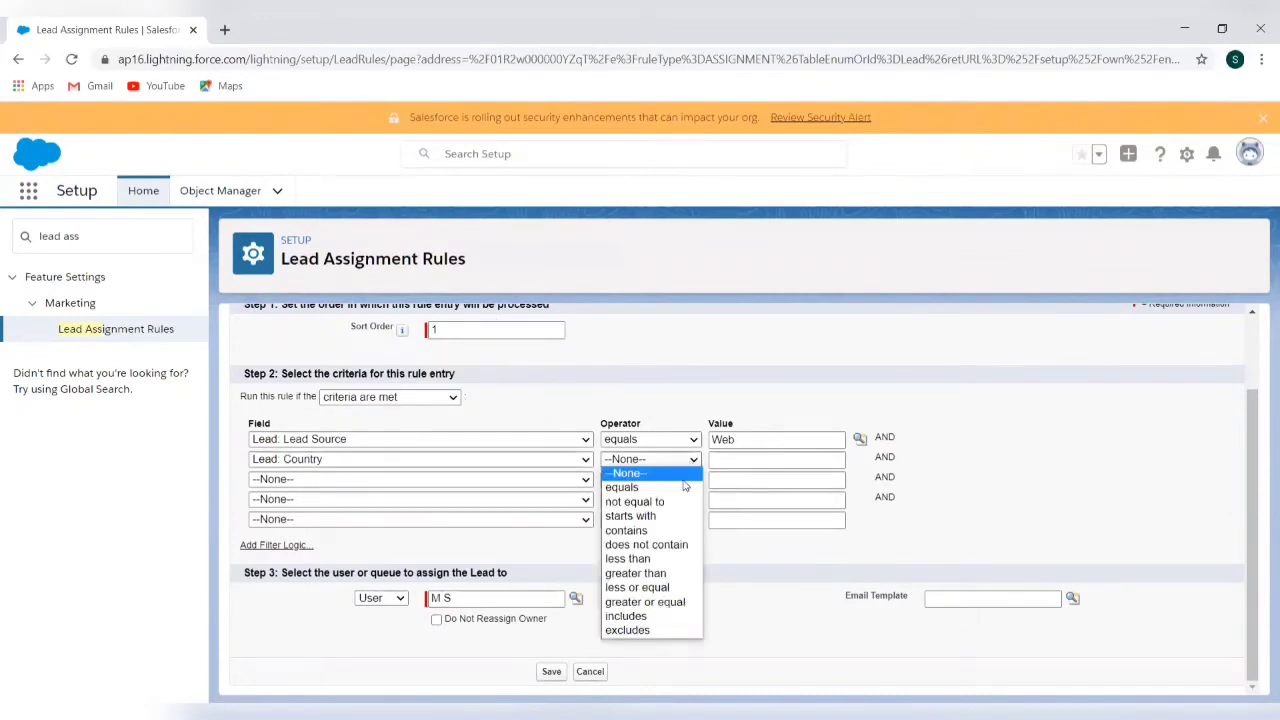
pyautogui.click(684, 486)
pyautogui.click(725, 455)
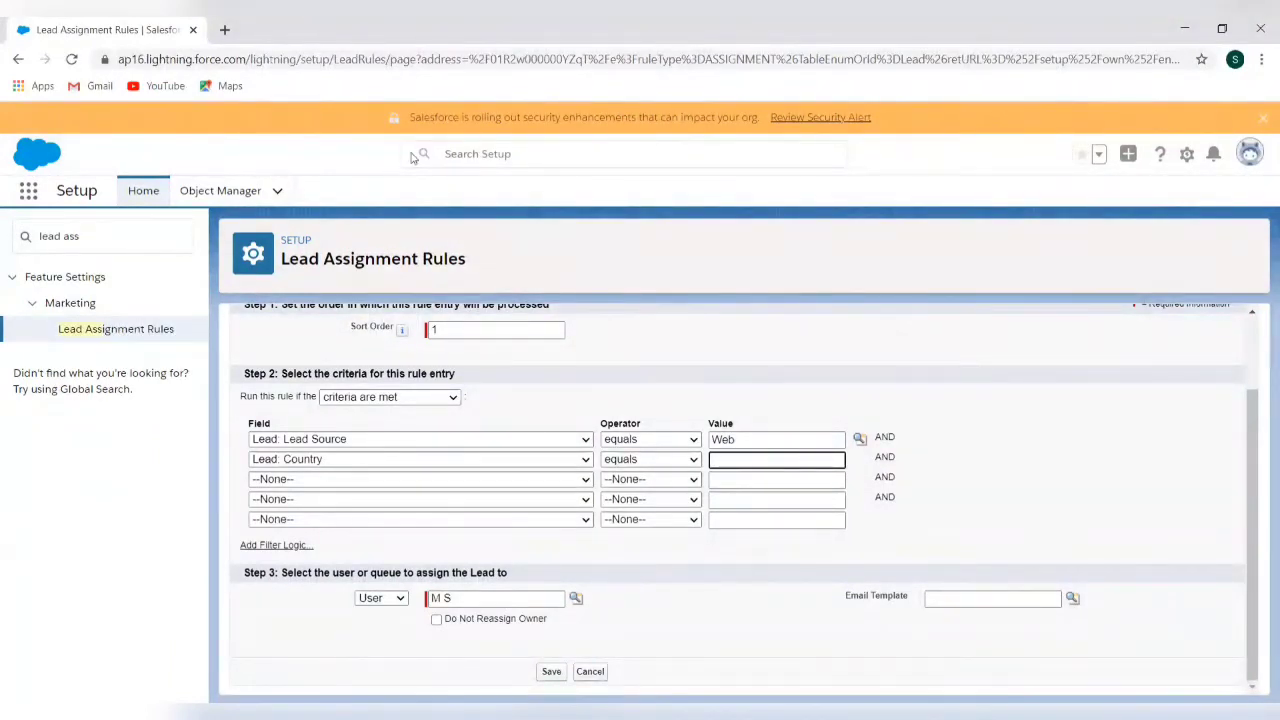
# Log in to Salesforce in a new tab, skip phone registration, and launch the Sales app
pyautogui.click(222, 28)
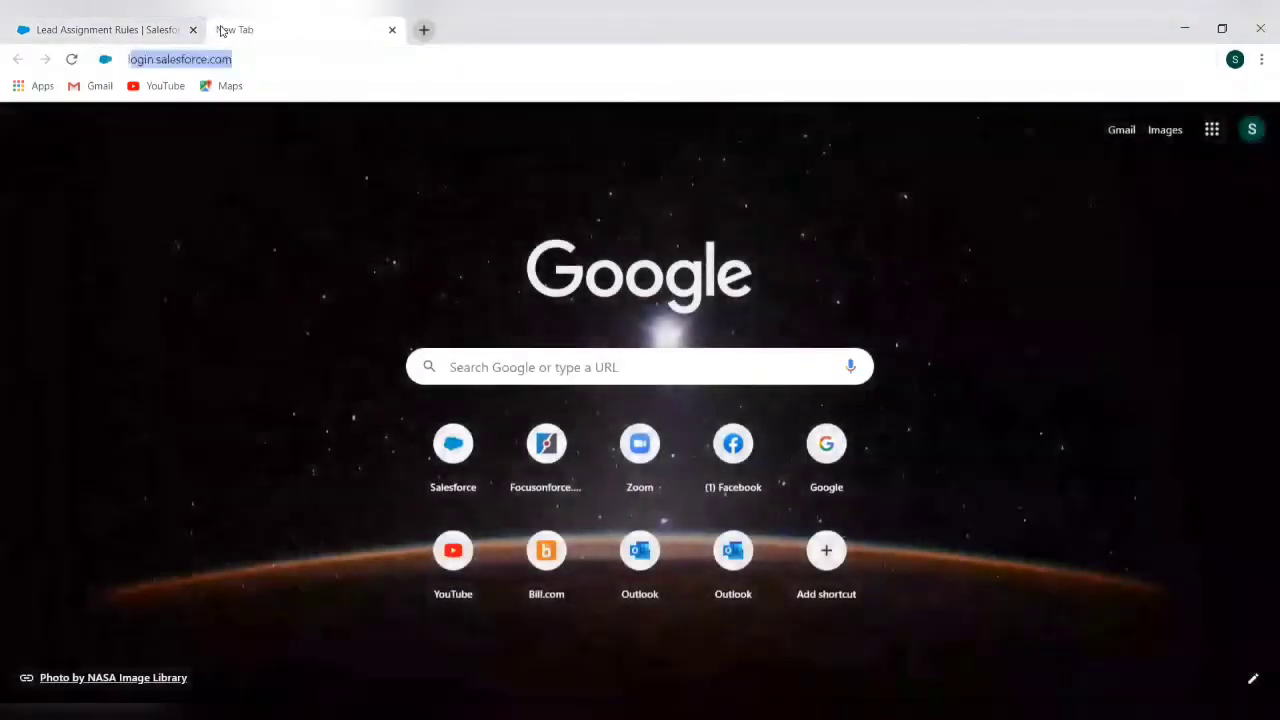
pyautogui.write('login')
pyautogui.press('Return')
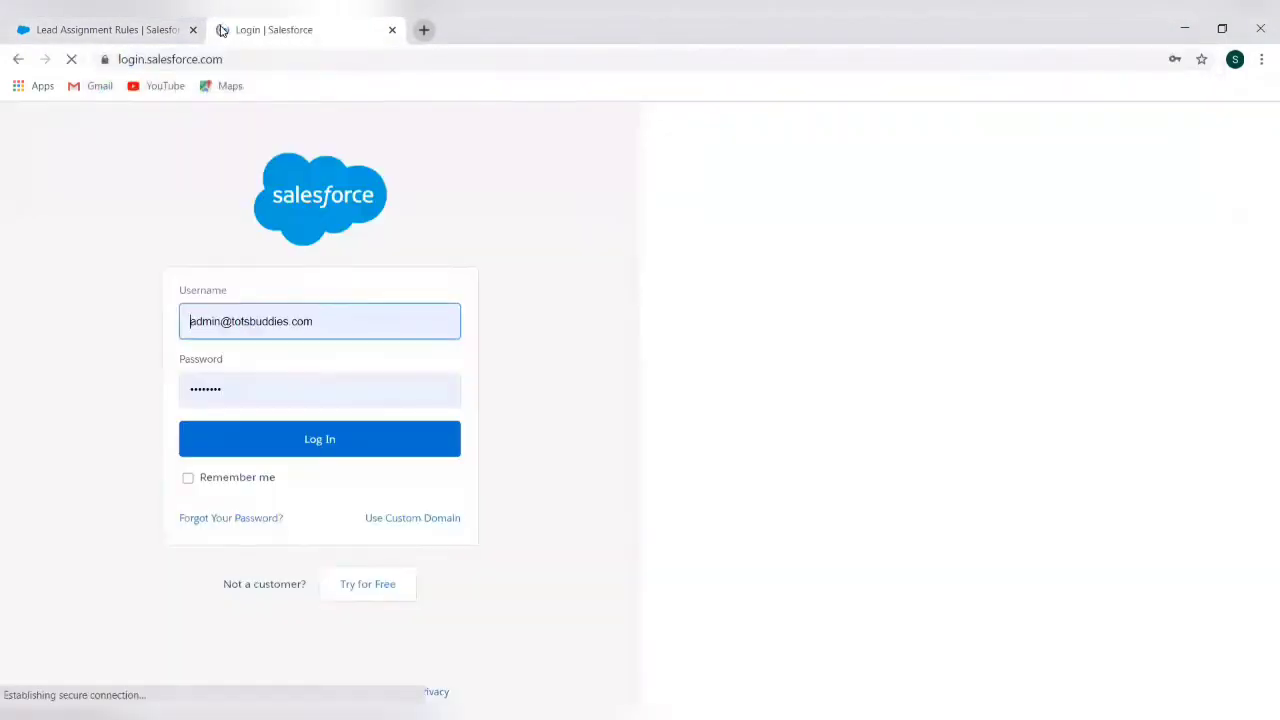
pyautogui.click(296, 449)
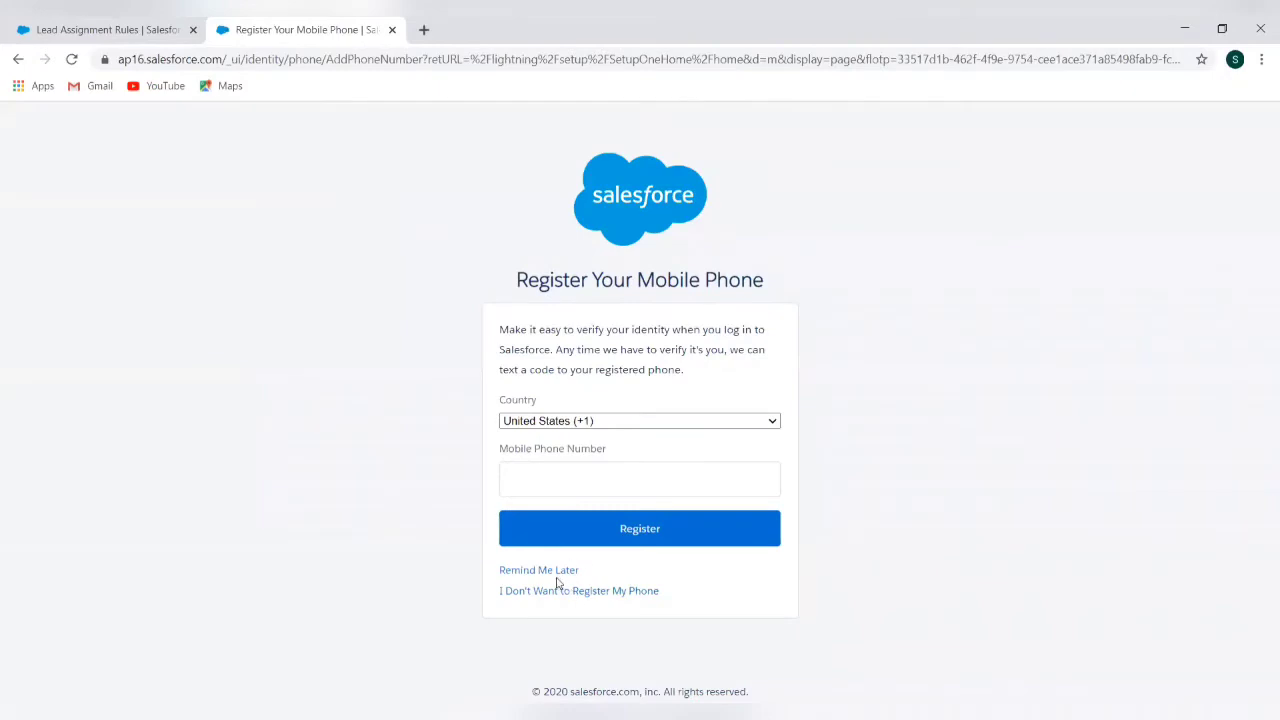
pyautogui.click(560, 572)
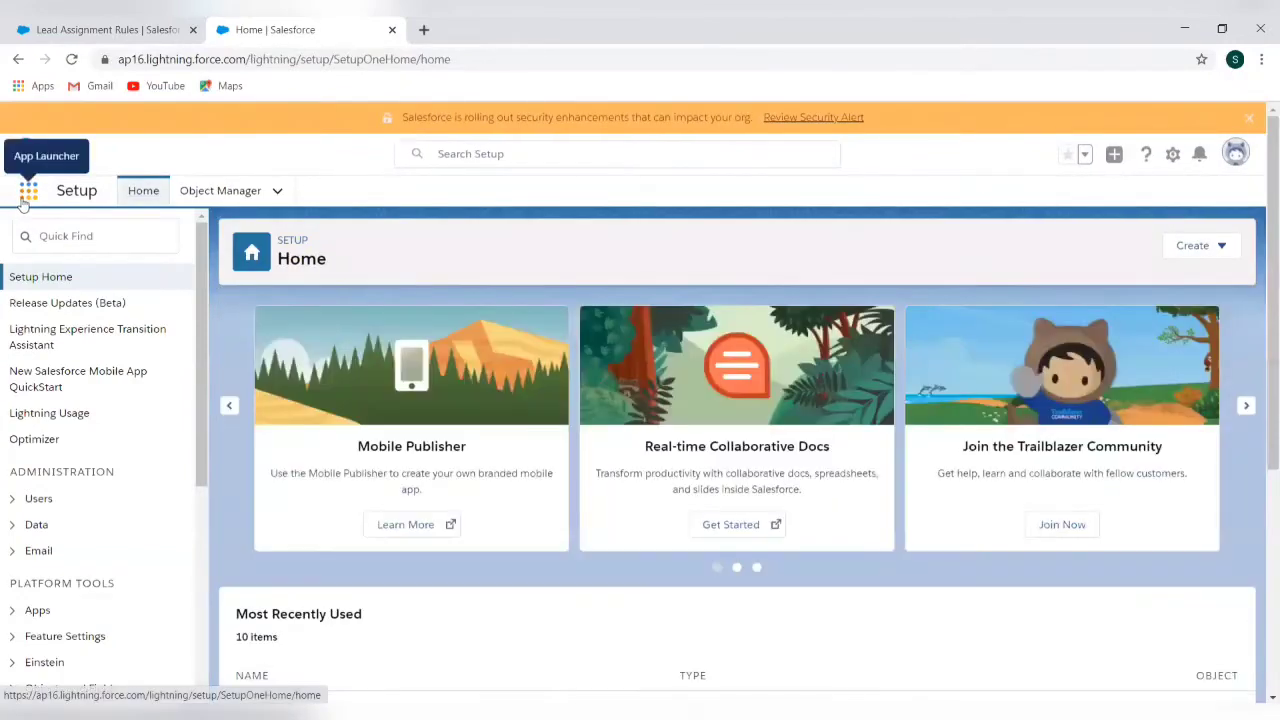
pyautogui.click(27, 193)
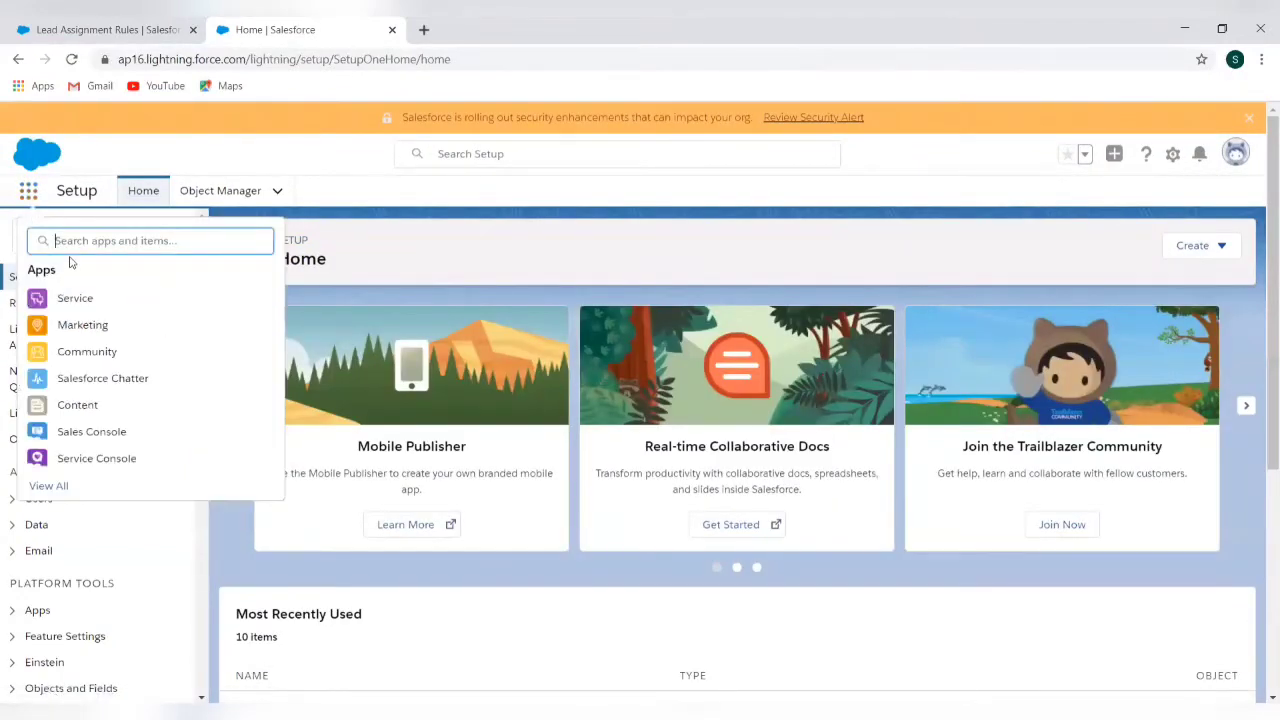
pyautogui.write('Sales')
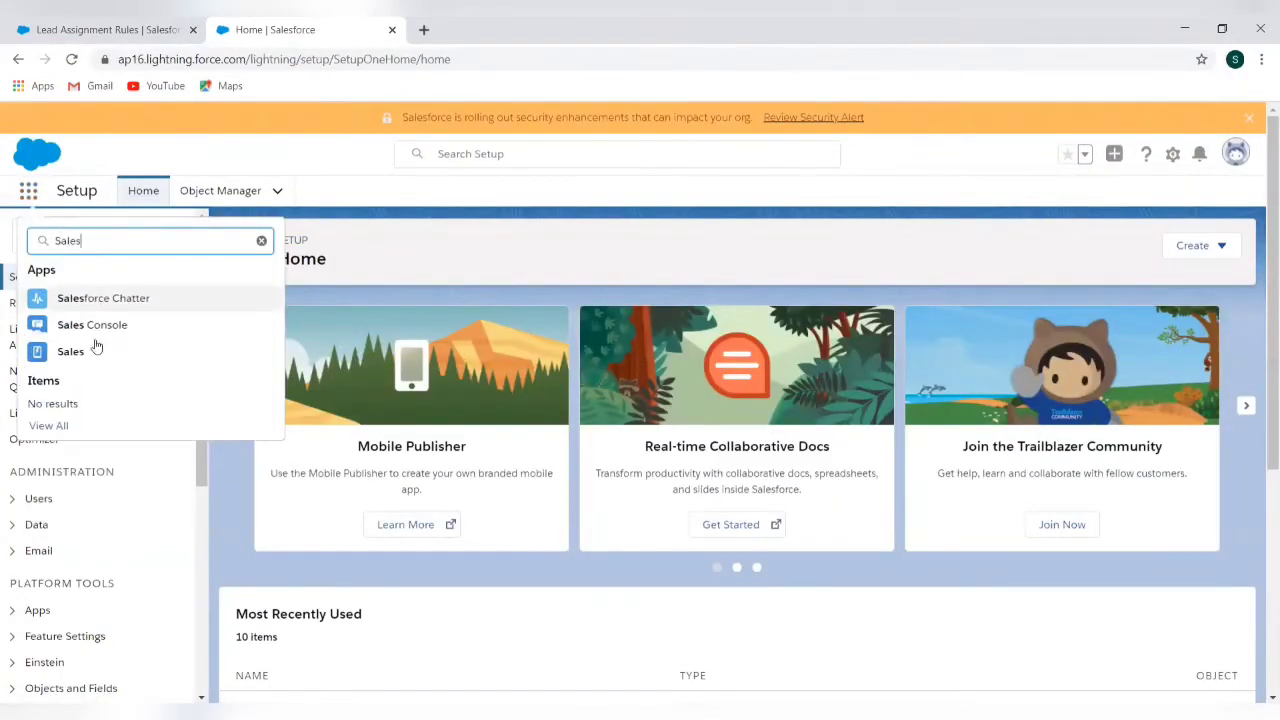
pyautogui.click(52, 346)
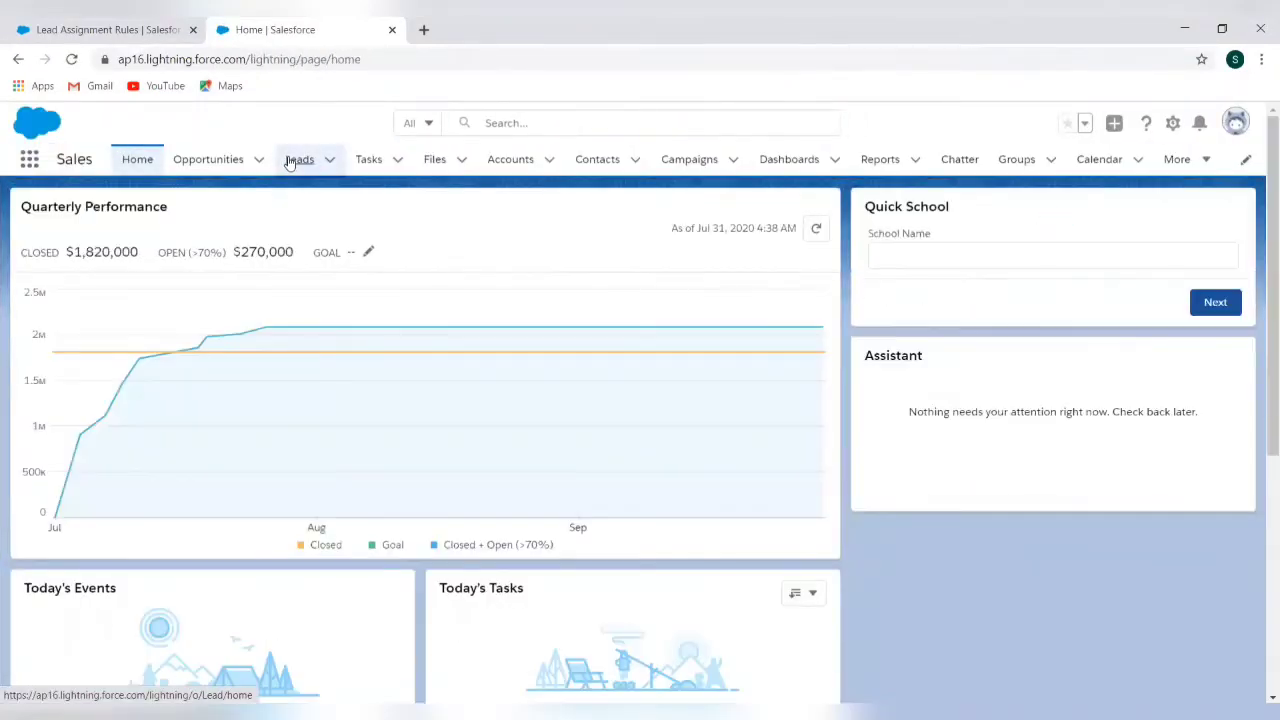
# Open the top lead from All Open Leads and view its Details, showing Web and USA
pyautogui.click(290, 160)
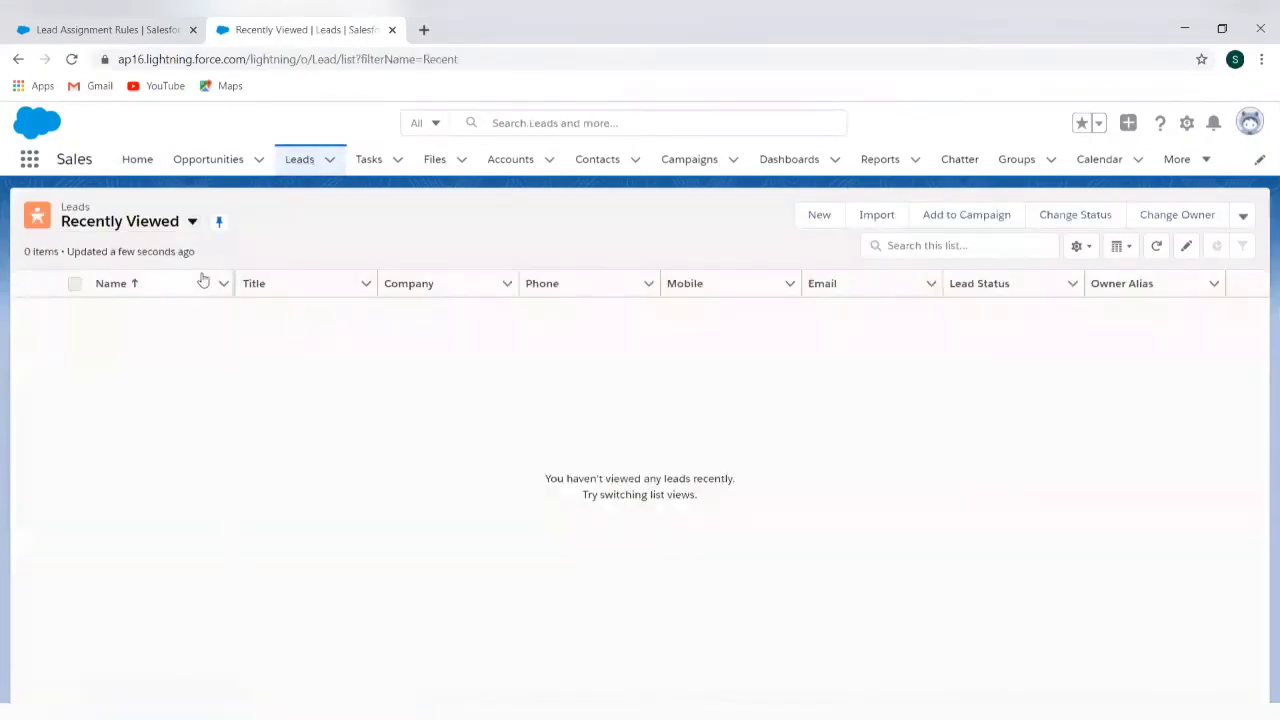
pyautogui.click(192, 221)
pyautogui.click(132, 278)
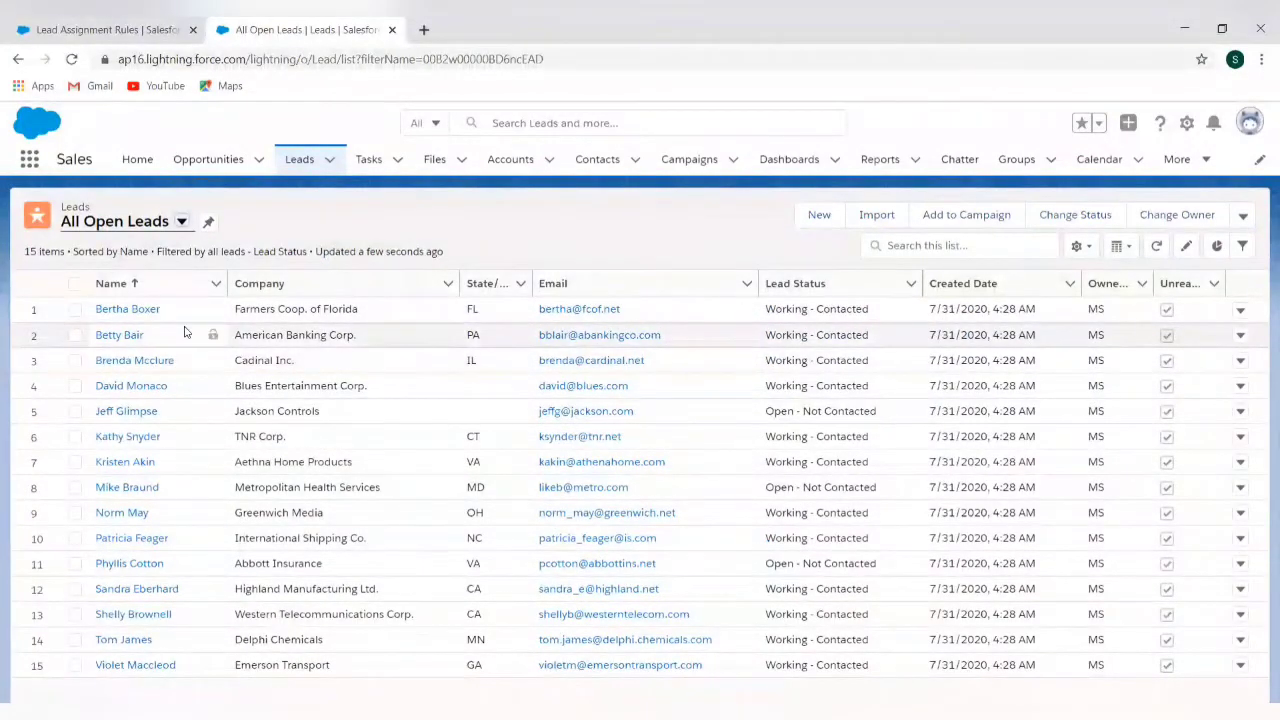
pyautogui.click(143, 310)
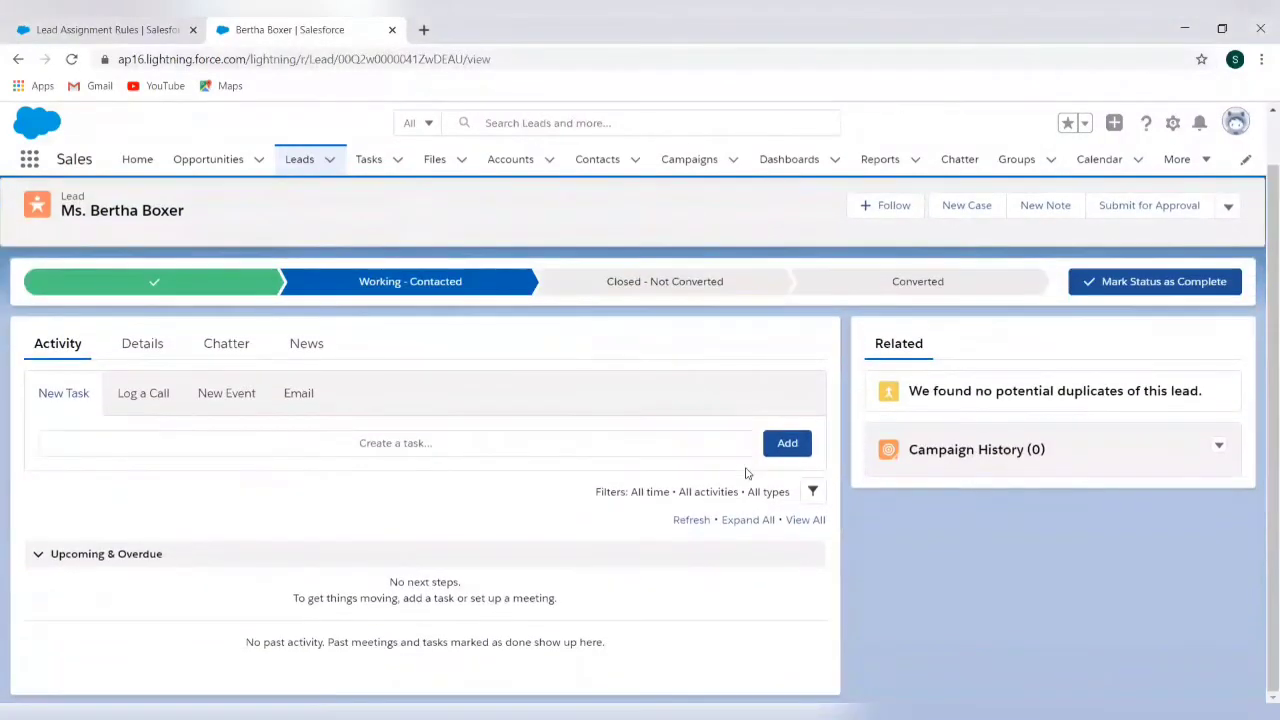
pyautogui.click(140, 344)
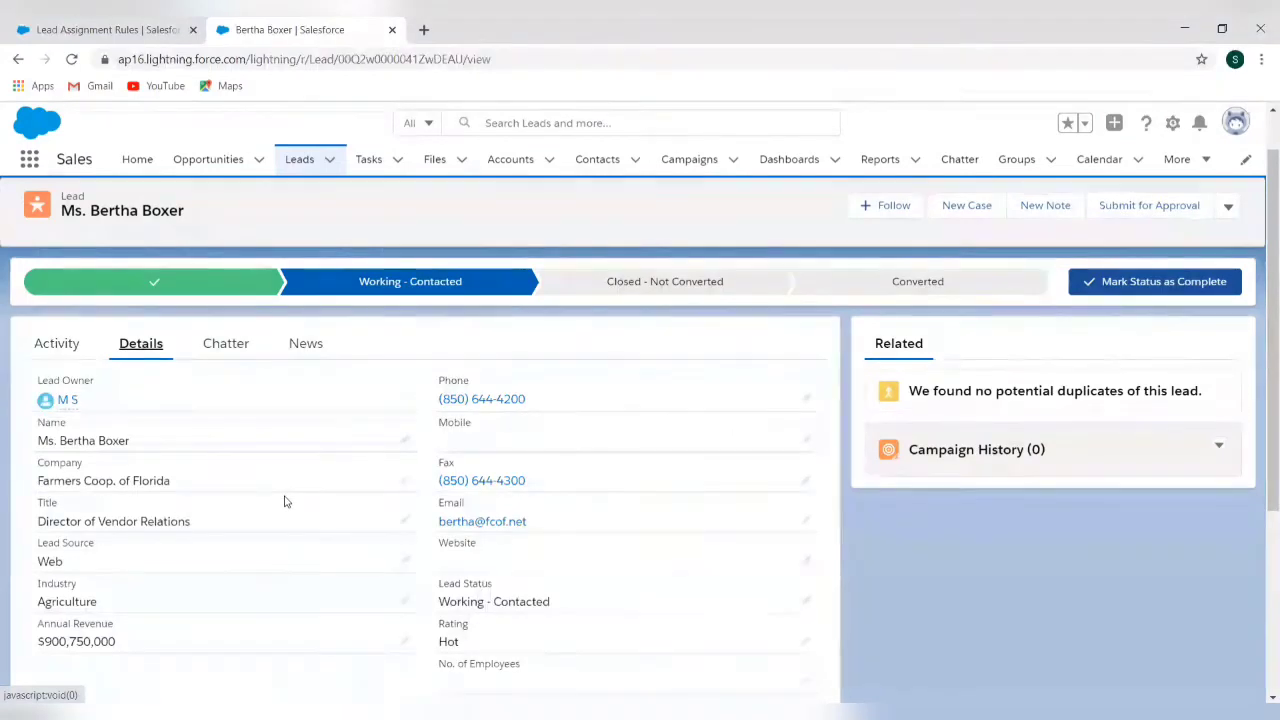
pyautogui.scroll(-1, 284, 501)
pyautogui.scroll(-2, 284, 501)
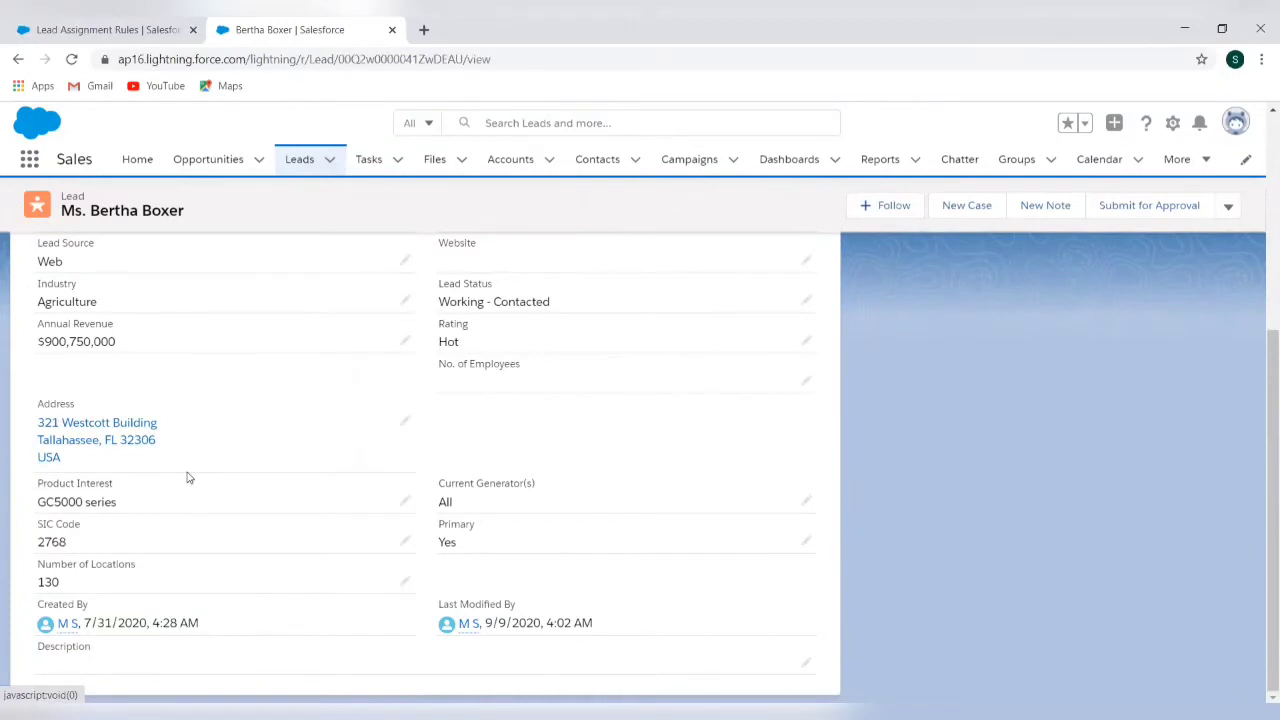
# Give the Web entry Country equals USA and the notification template; saving fails with Invalid Data
pyautogui.click(101, 31)
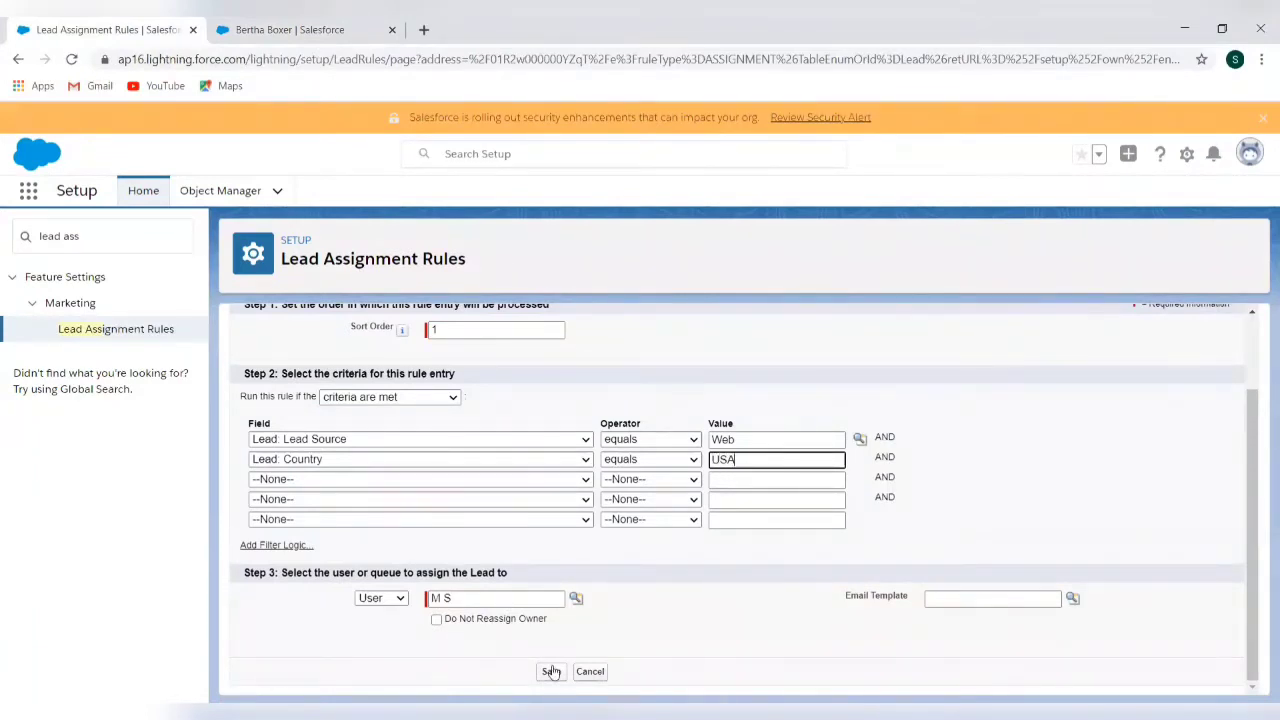
pyautogui.click(1072, 598)
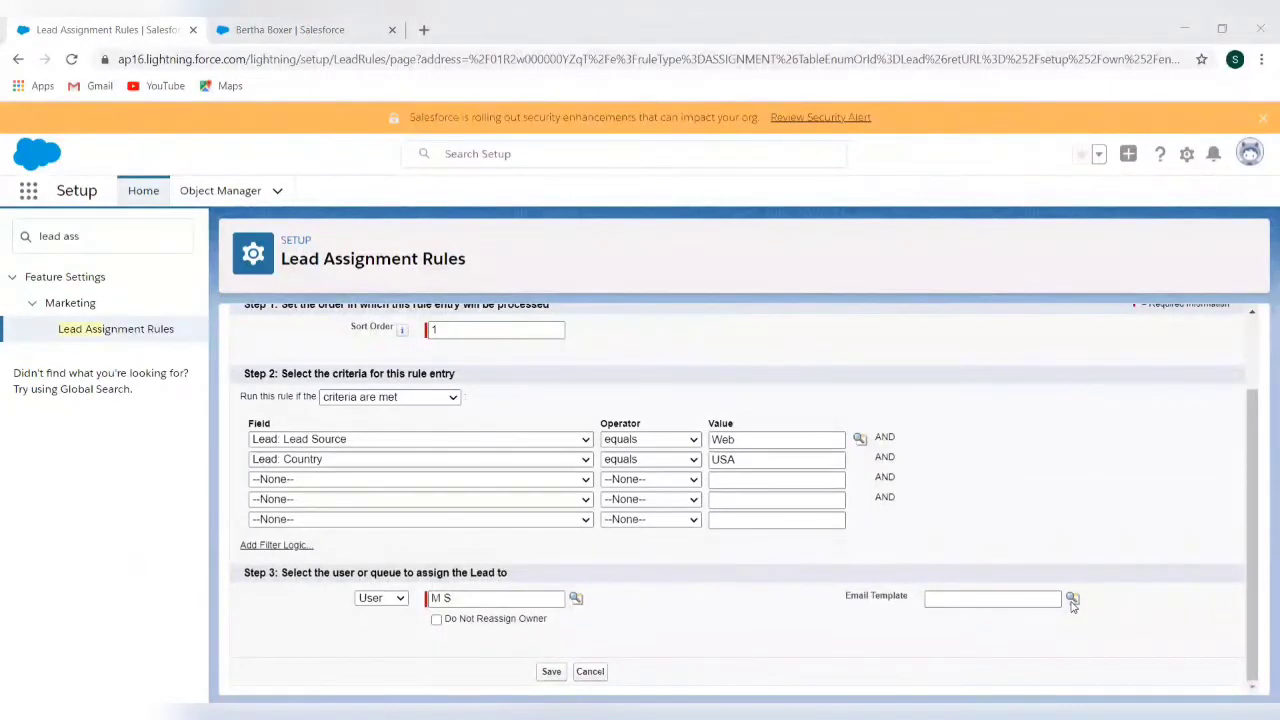
pyautogui.click(837, 548)
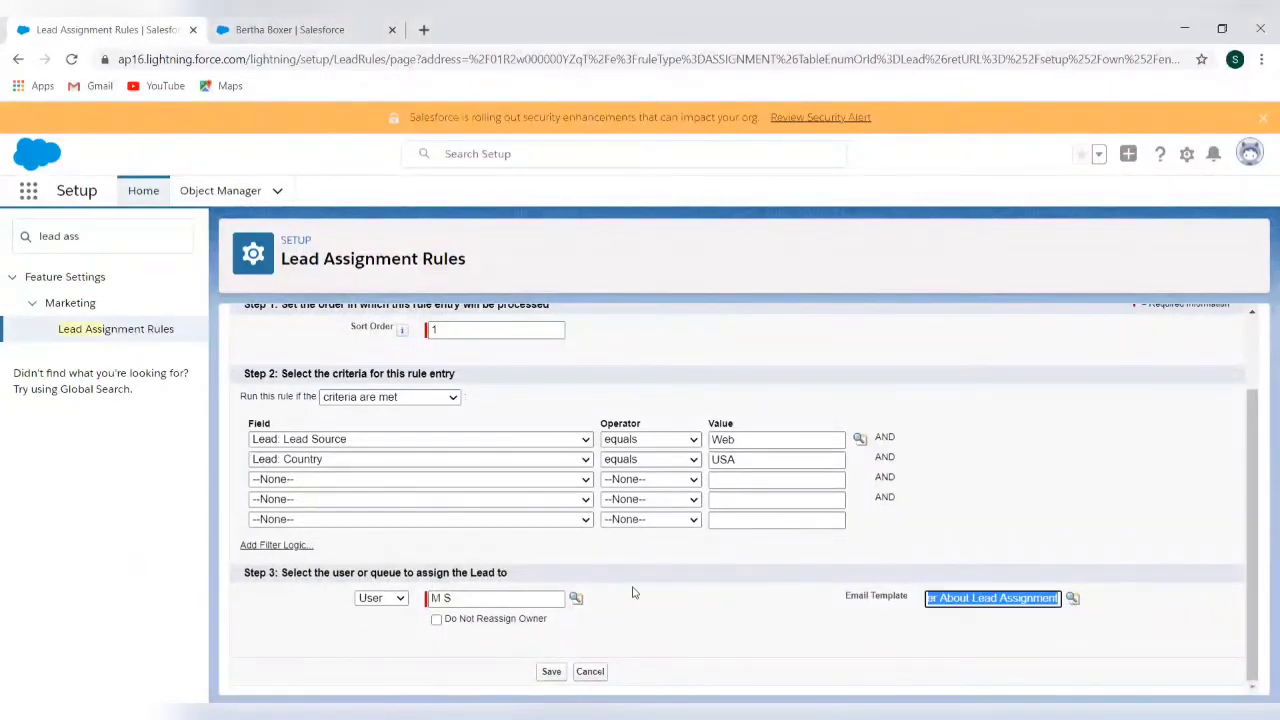
pyautogui.click(555, 677)
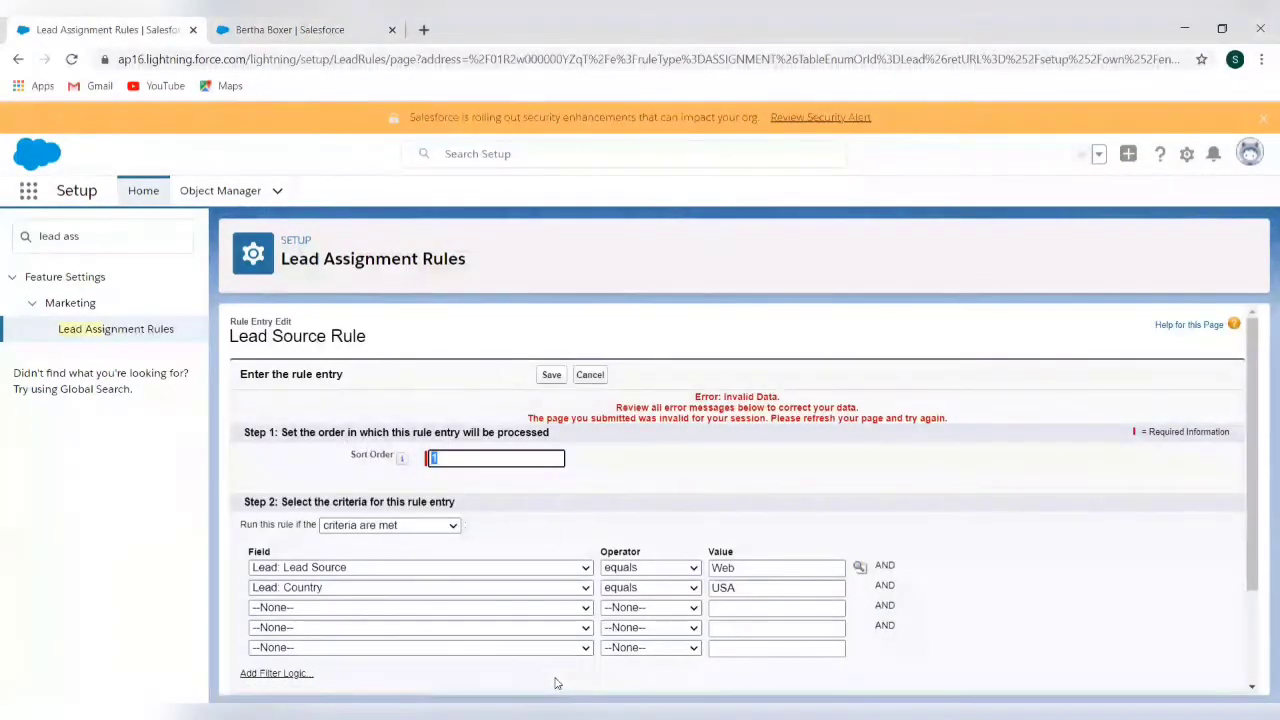
pyautogui.scroll(-2, 646, 493)
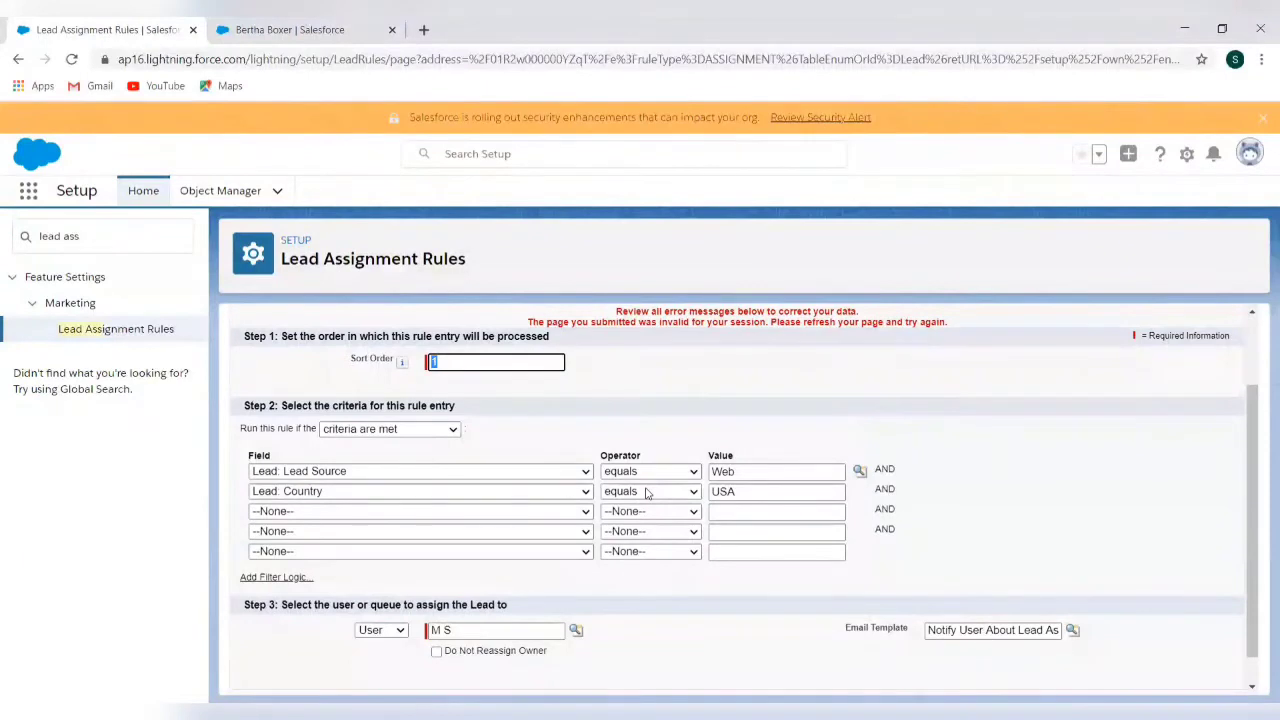
pyautogui.scroll(2, 646, 493)
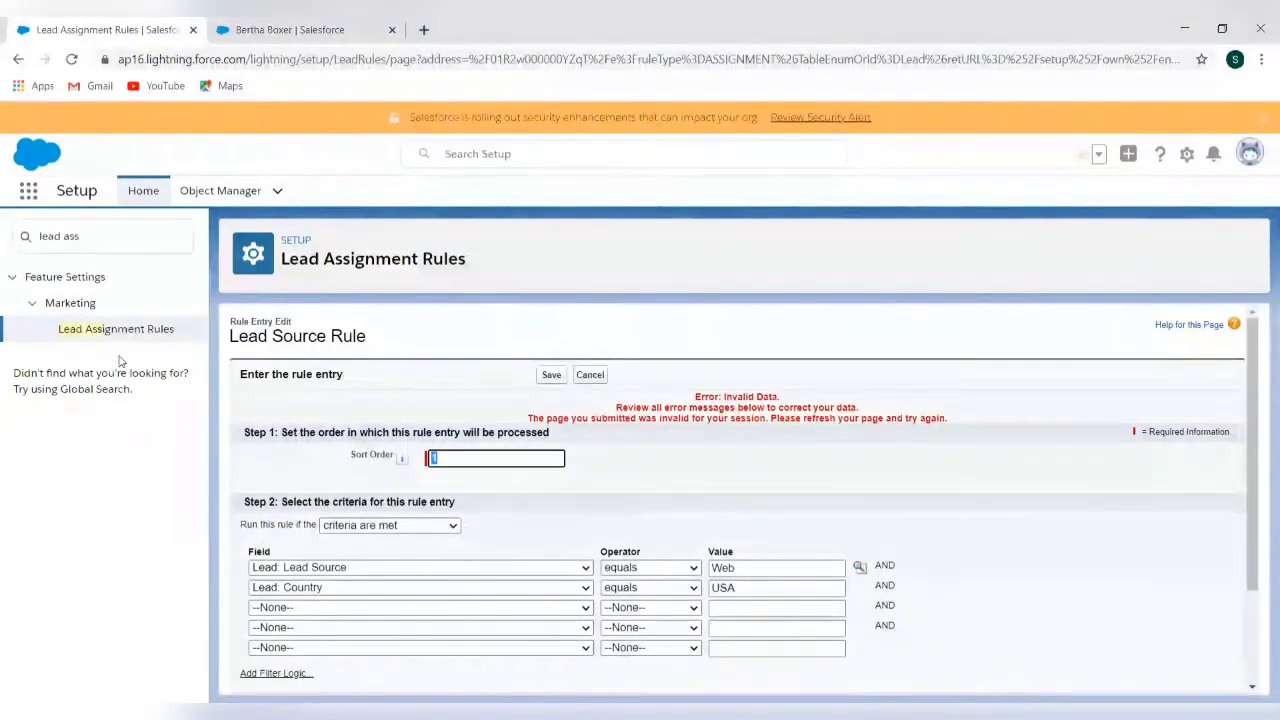
# Reopen Setup in a new tab and reach Lead Assignment Rules via a 'lead' search
pyautogui.click(193, 29)
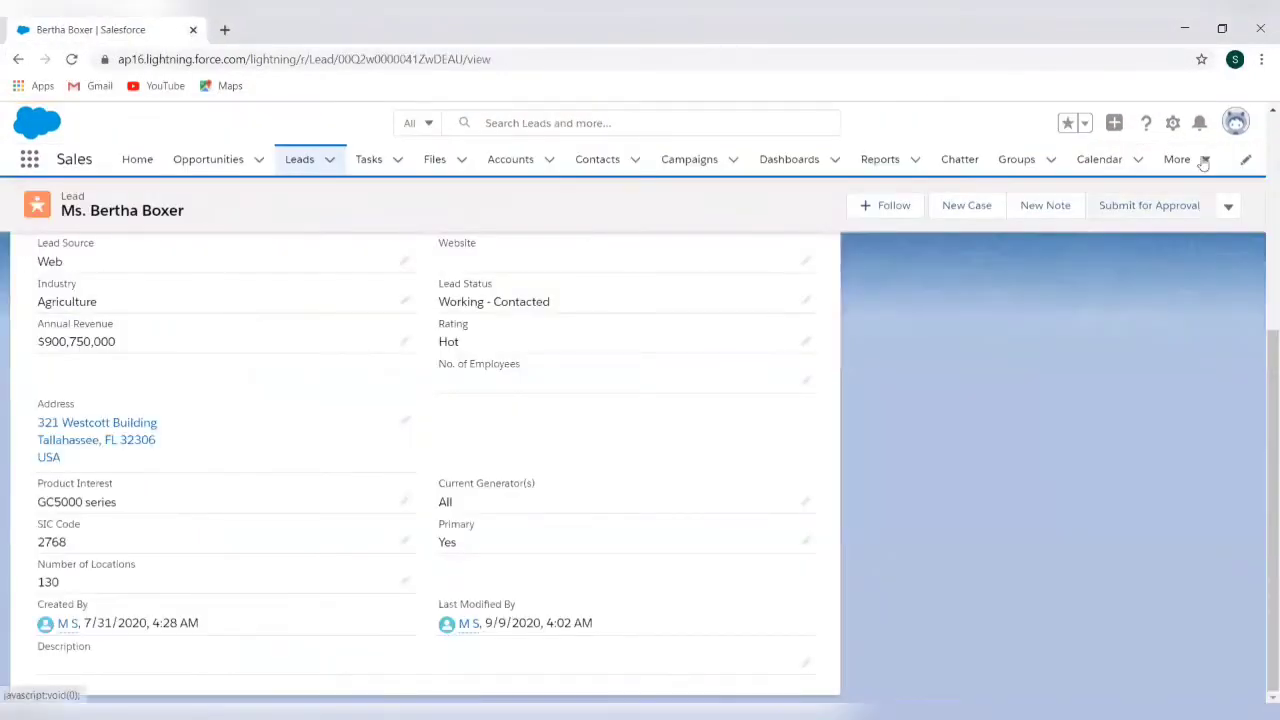
pyautogui.click(1174, 124)
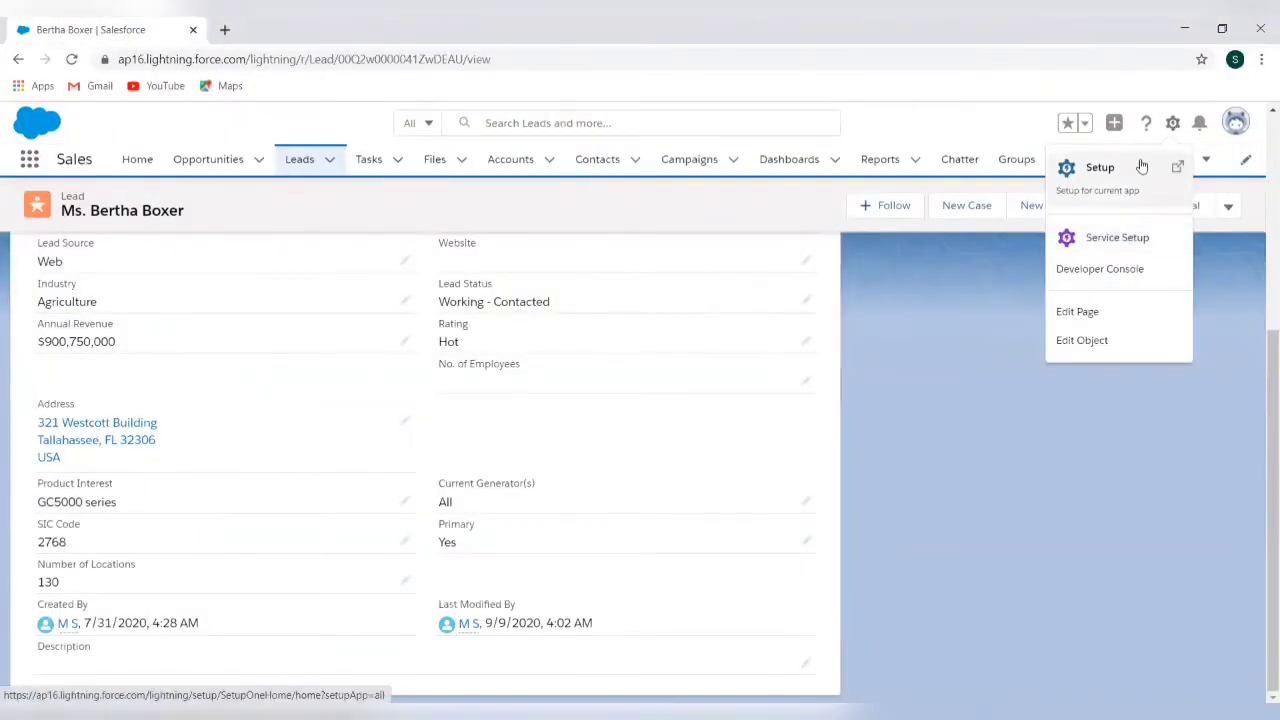
pyautogui.click(1137, 183)
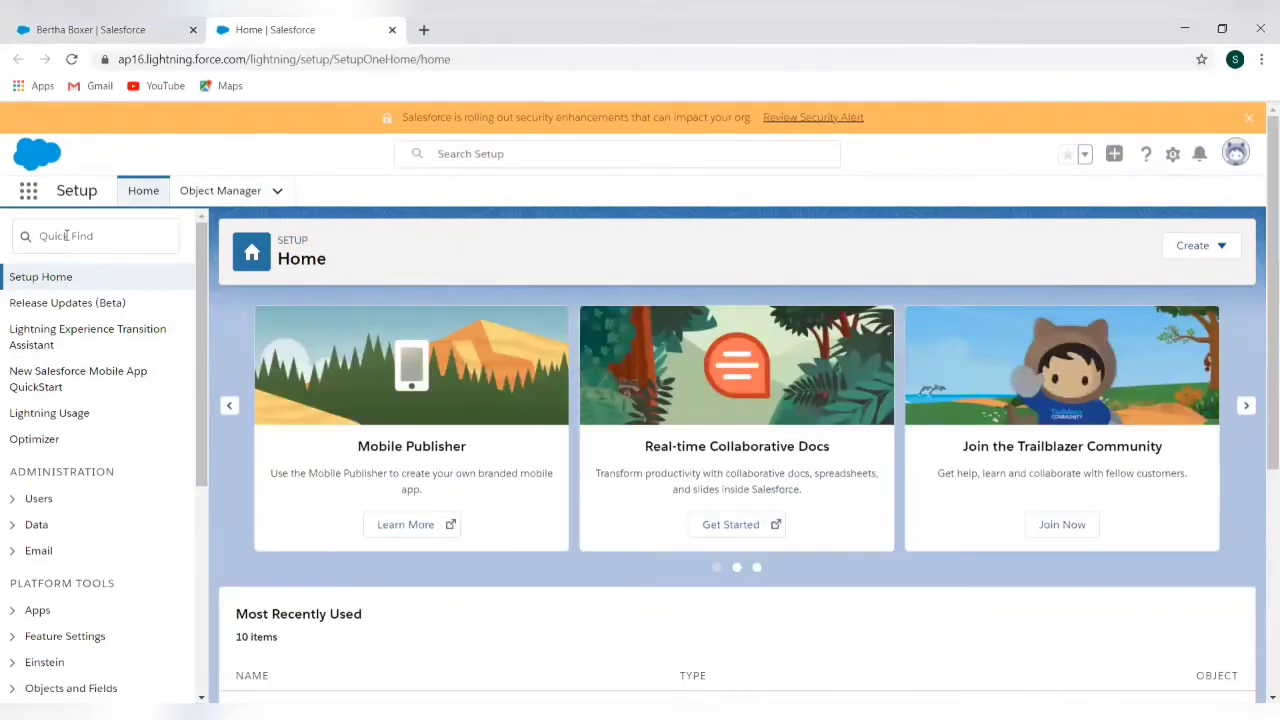
pyautogui.click(66, 236)
pyautogui.write('lea')
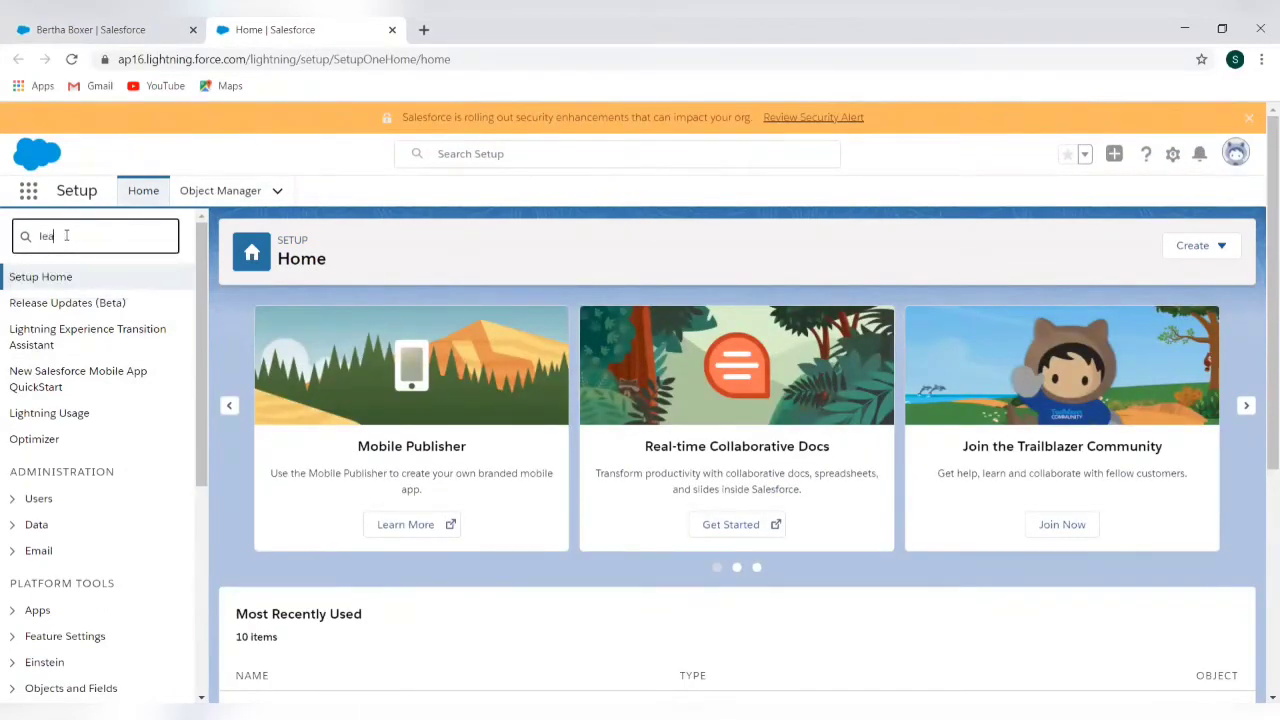
pyautogui.write('d')
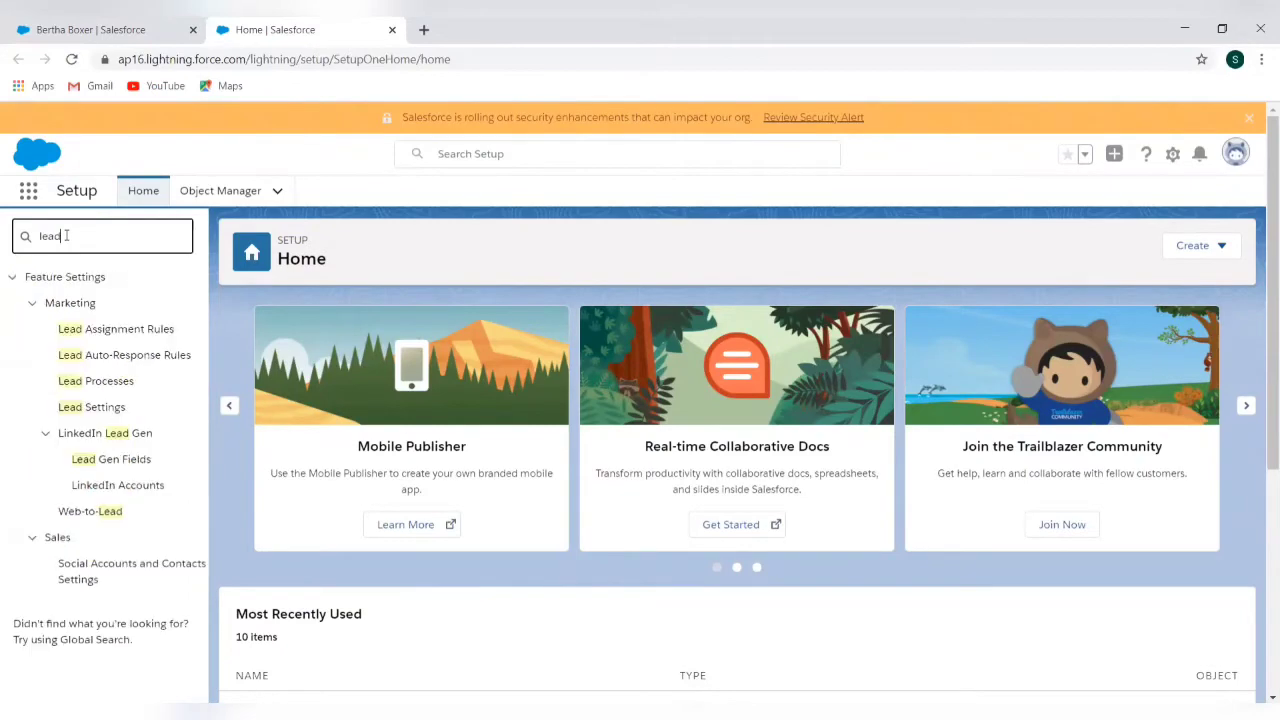
pyautogui.click(121, 331)
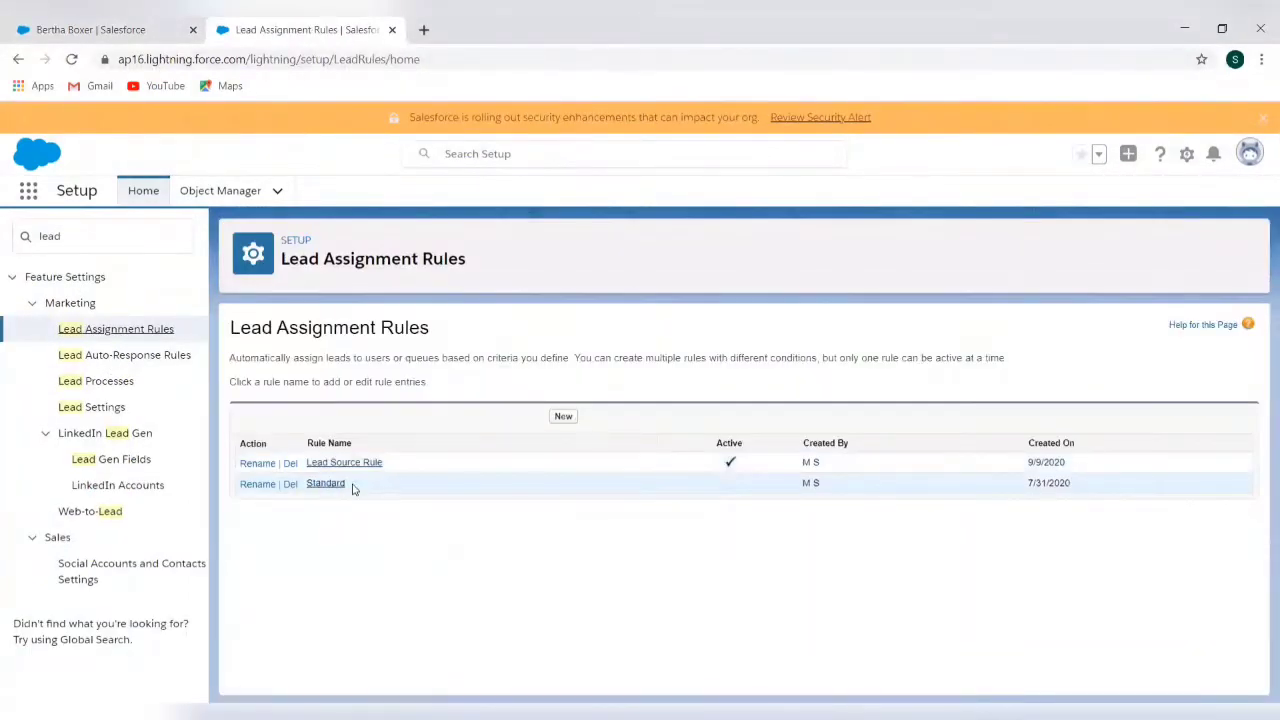
# Give the Lead Source Rule's Web entry the lead assignment notification template and save
pyautogui.click(340, 484)
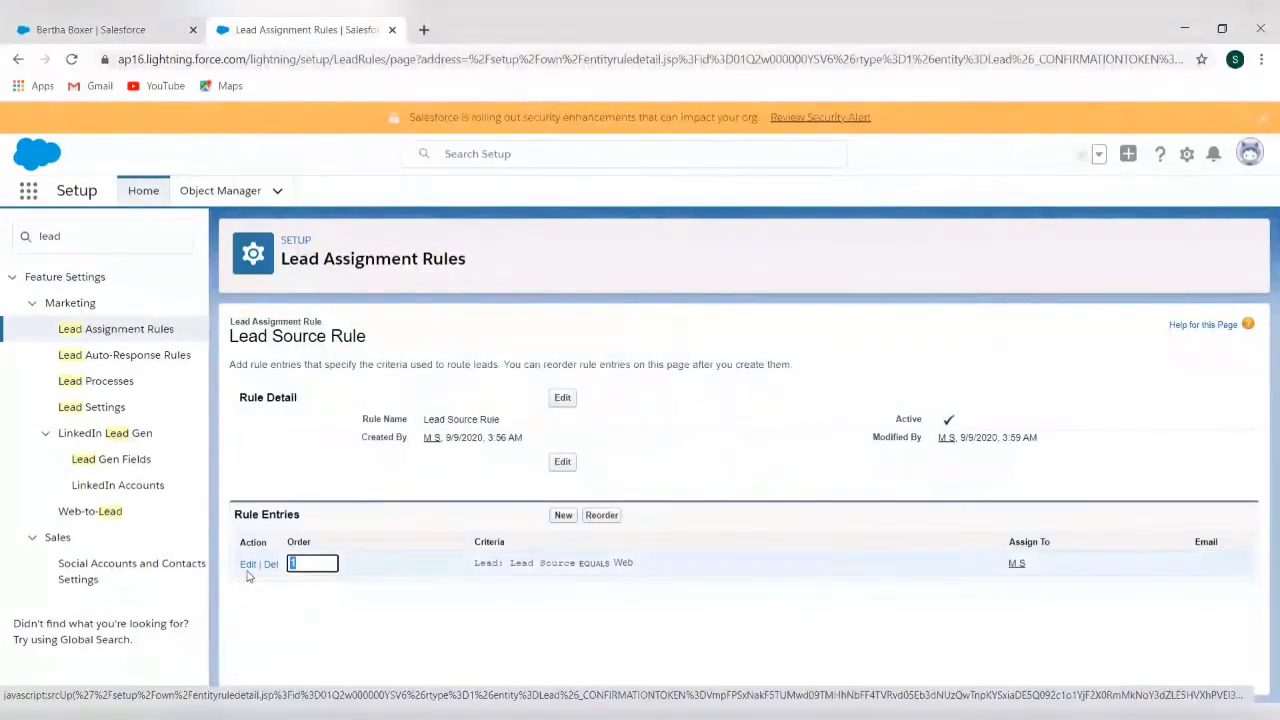
pyautogui.click(248, 565)
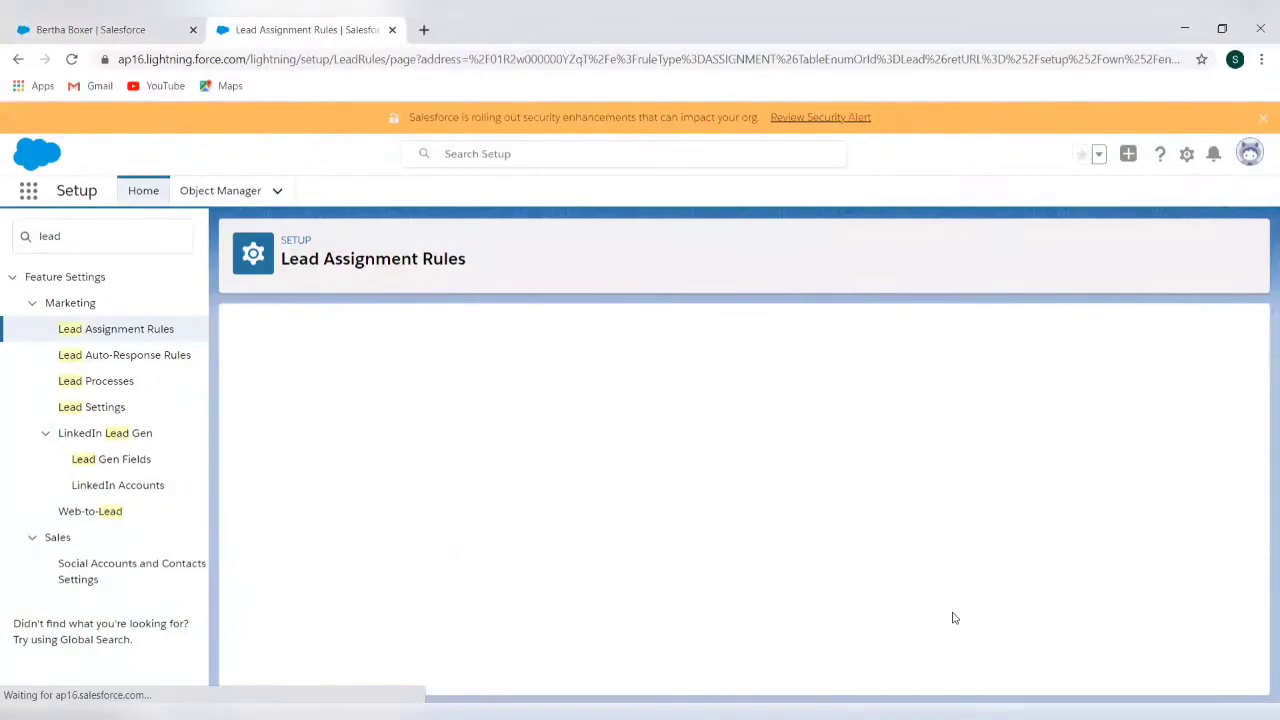
pyautogui.scroll(-1, 1112, 613)
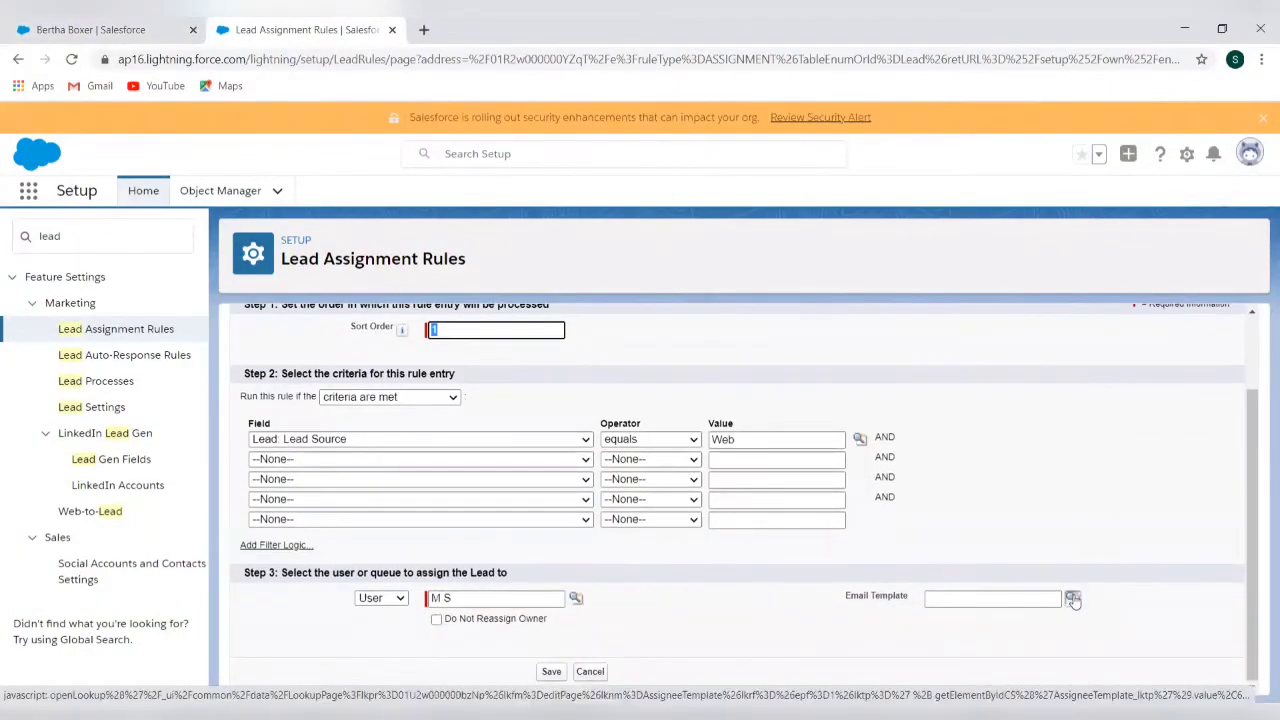
pyautogui.click(1073, 599)
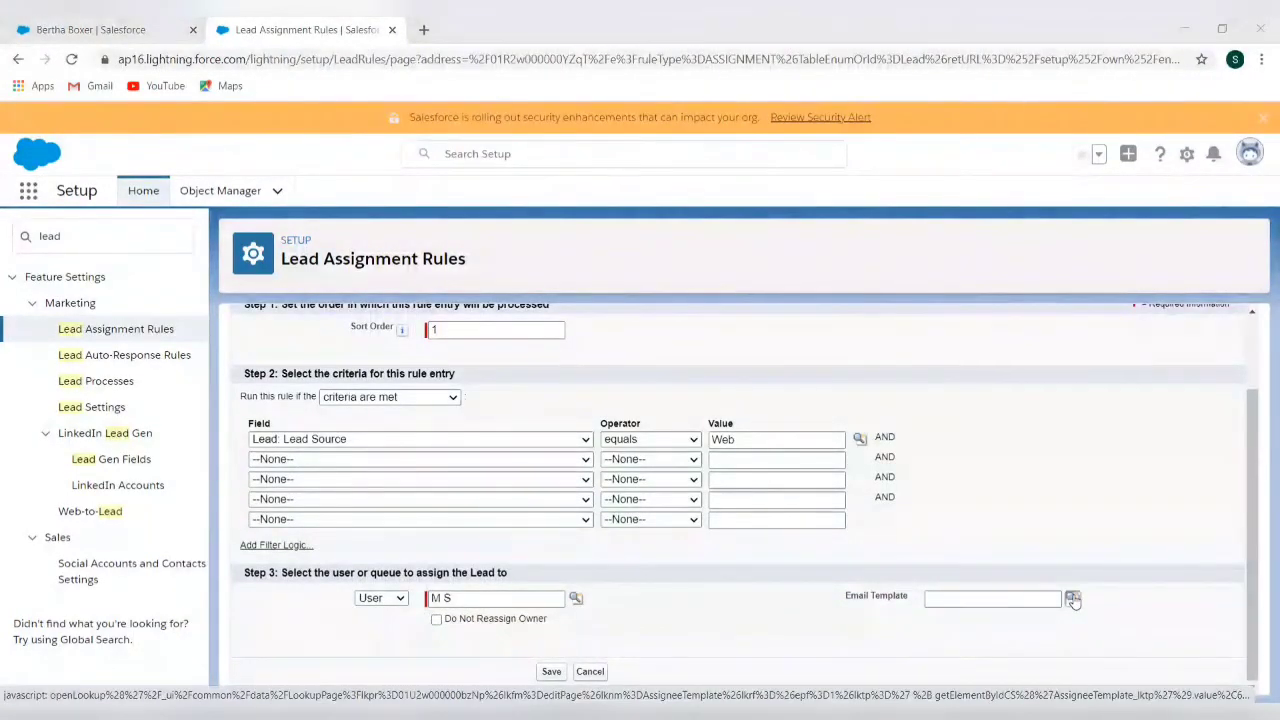
pyautogui.click(497, 625)
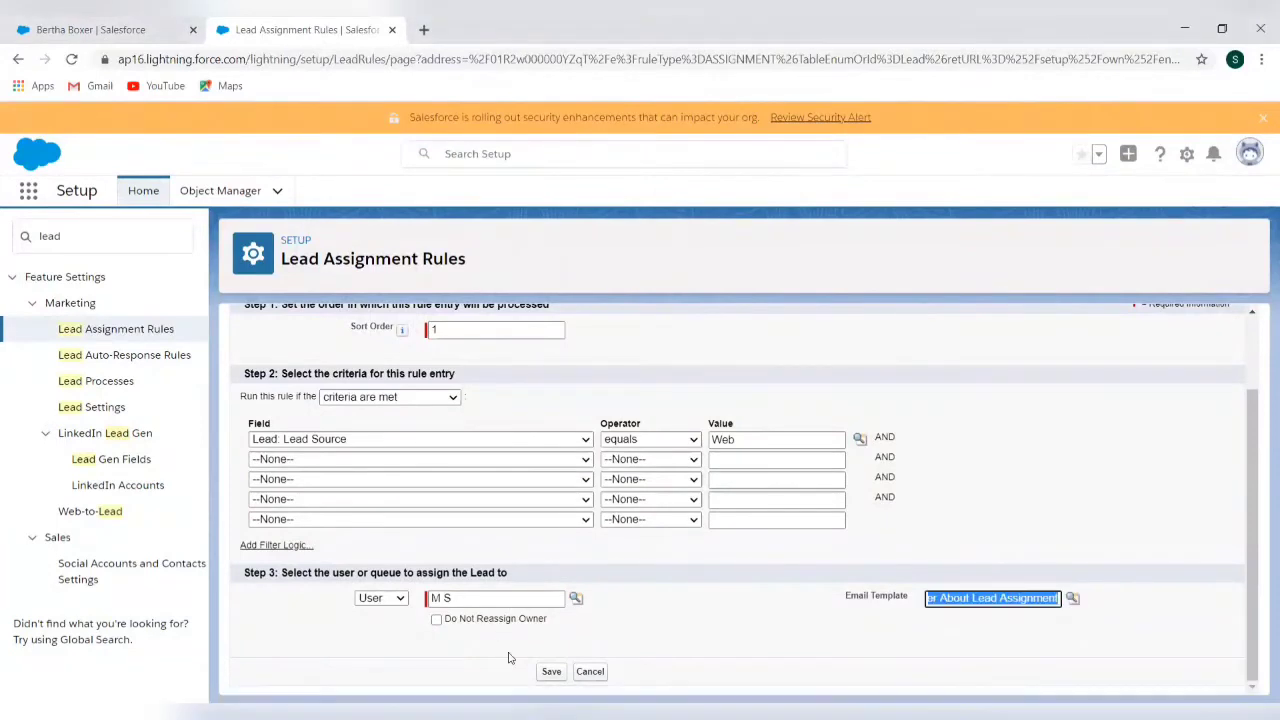
pyautogui.click(550, 672)
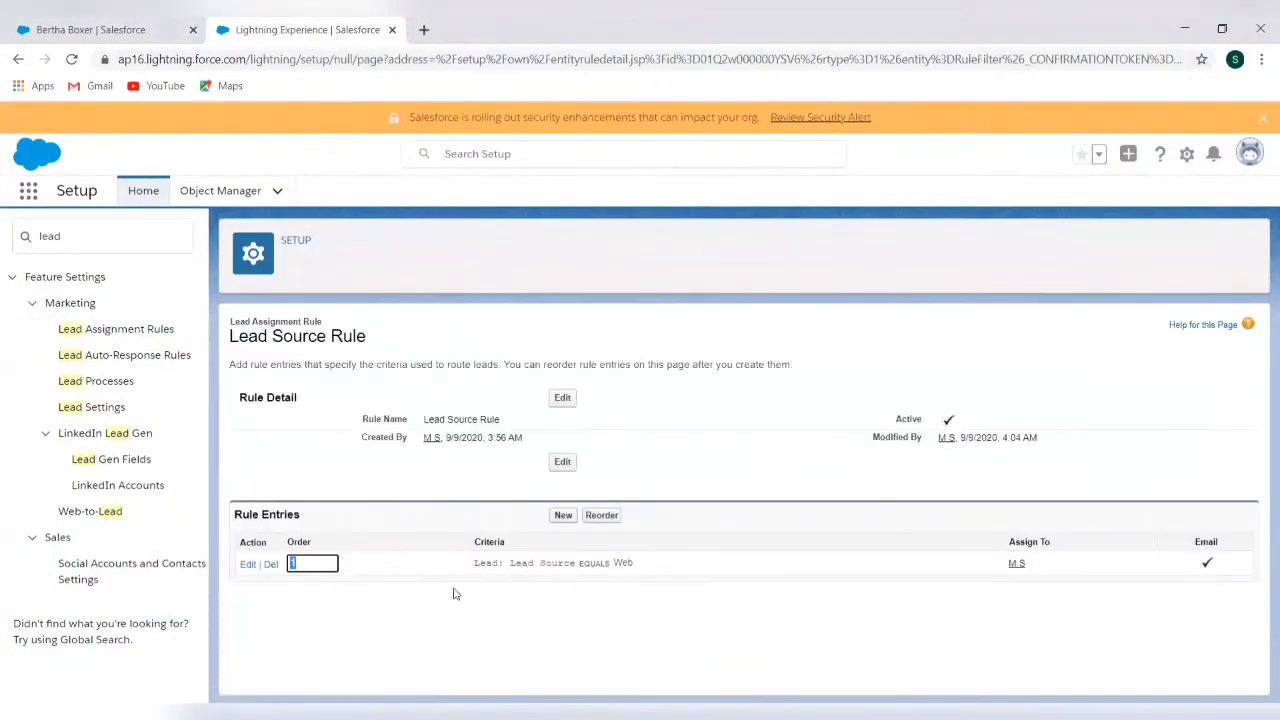
# Start a new rule entry with sort order 2 and criterion Lead Source equals Phone Inquiry
pyautogui.click(563, 516)
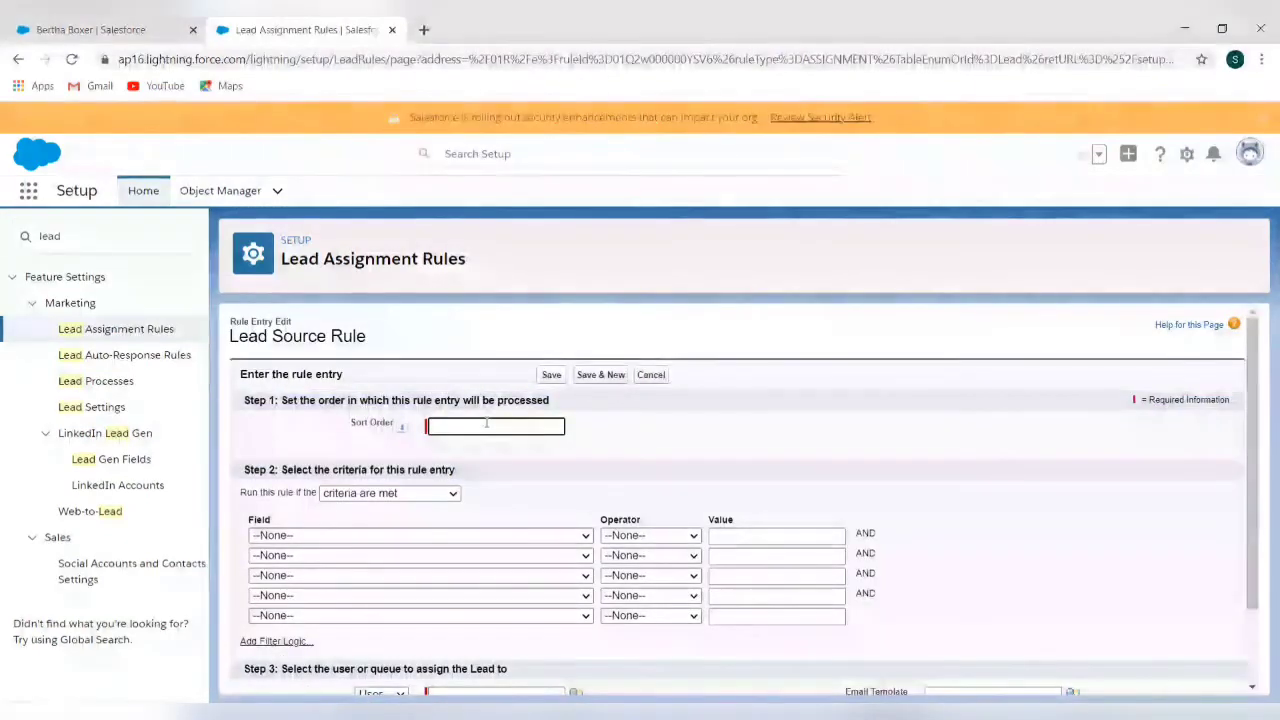
pyautogui.write('2')
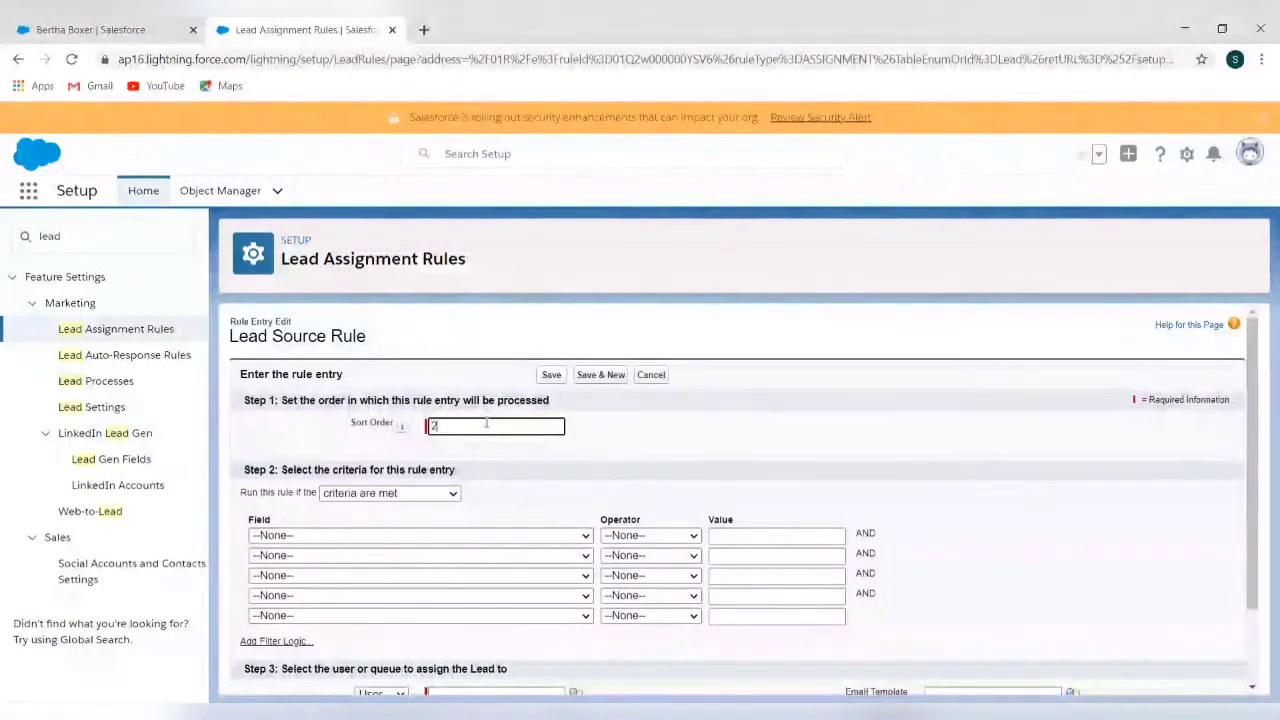
pyautogui.click(403, 536)
pyautogui.scroll(-5, 420, 448)
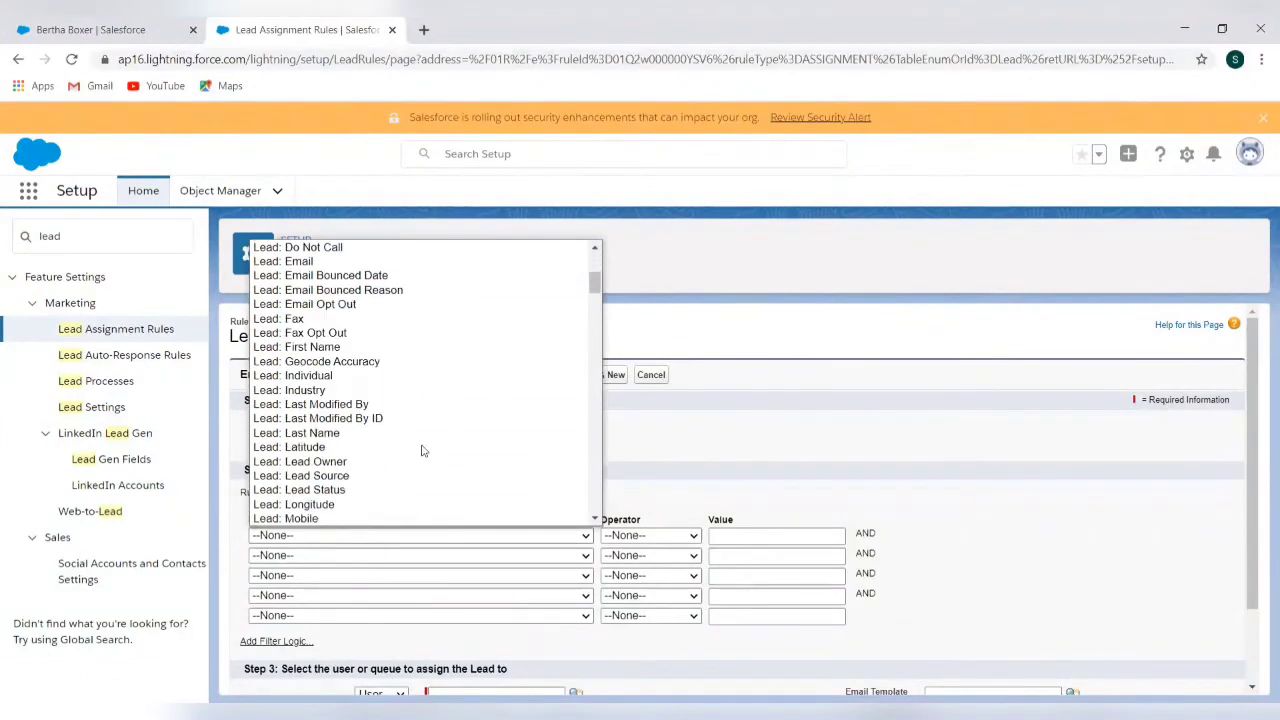
pyautogui.click(404, 476)
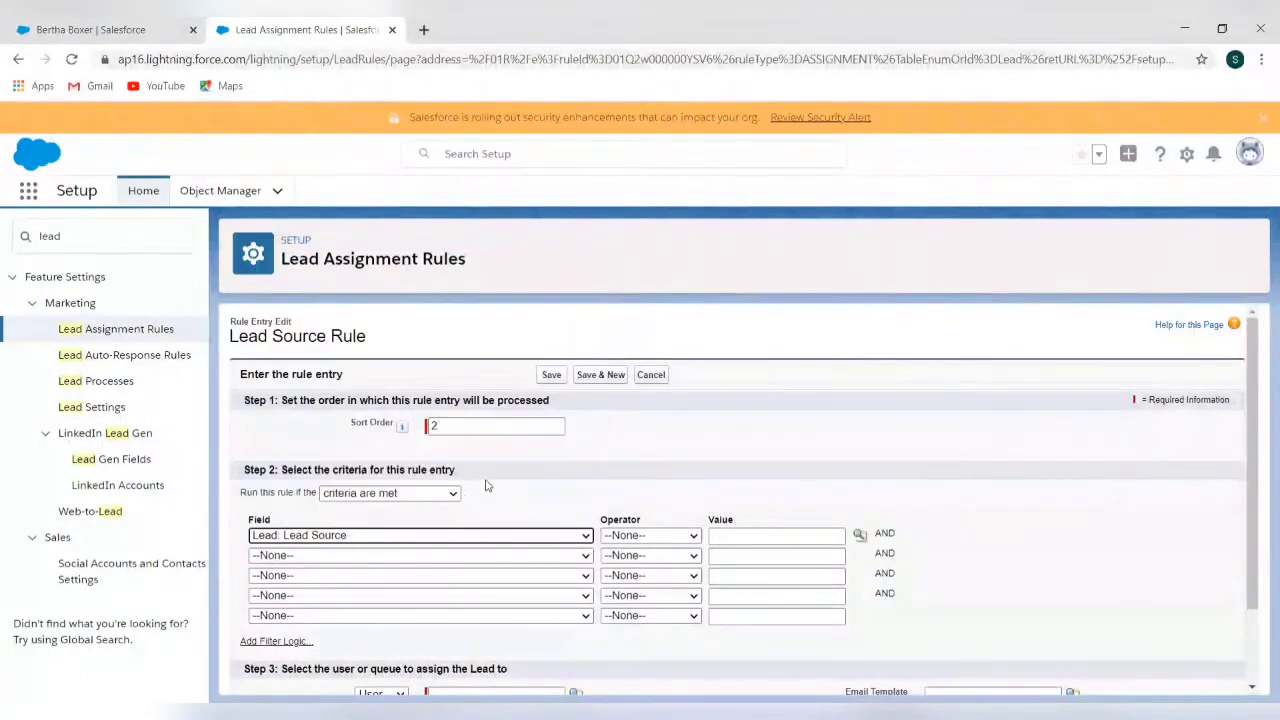
pyautogui.click(618, 537)
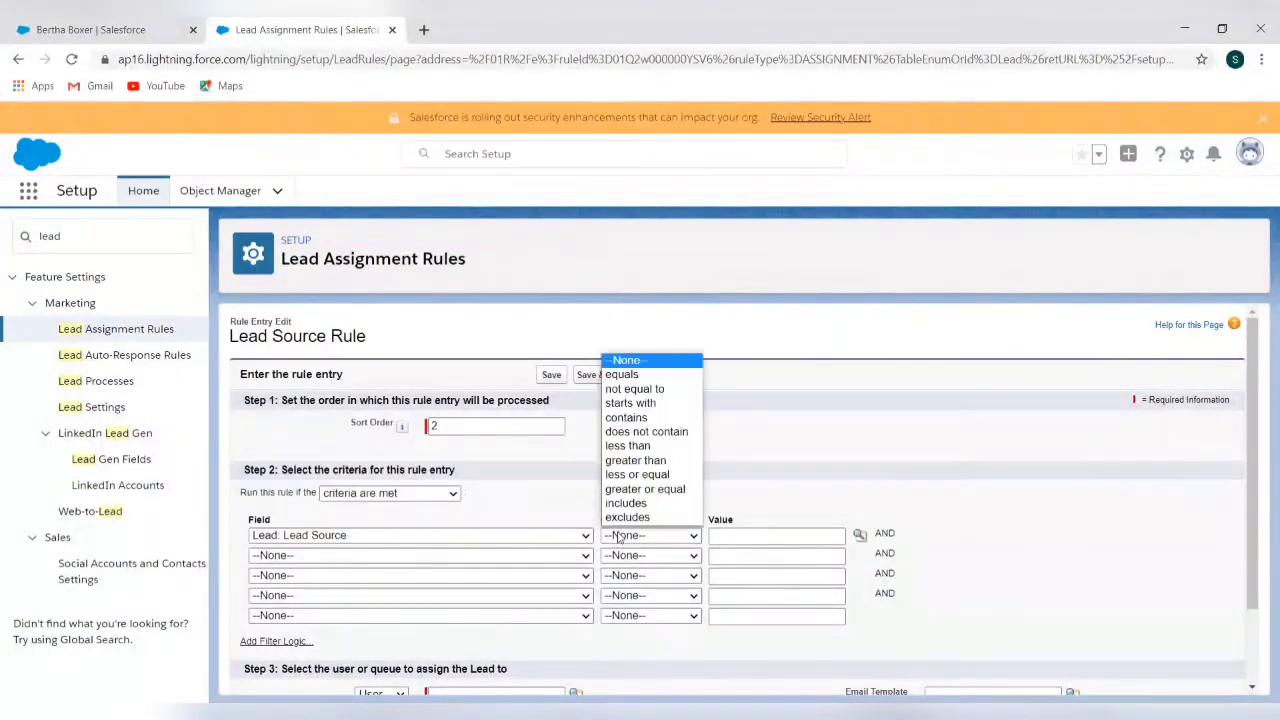
pyautogui.click(628, 375)
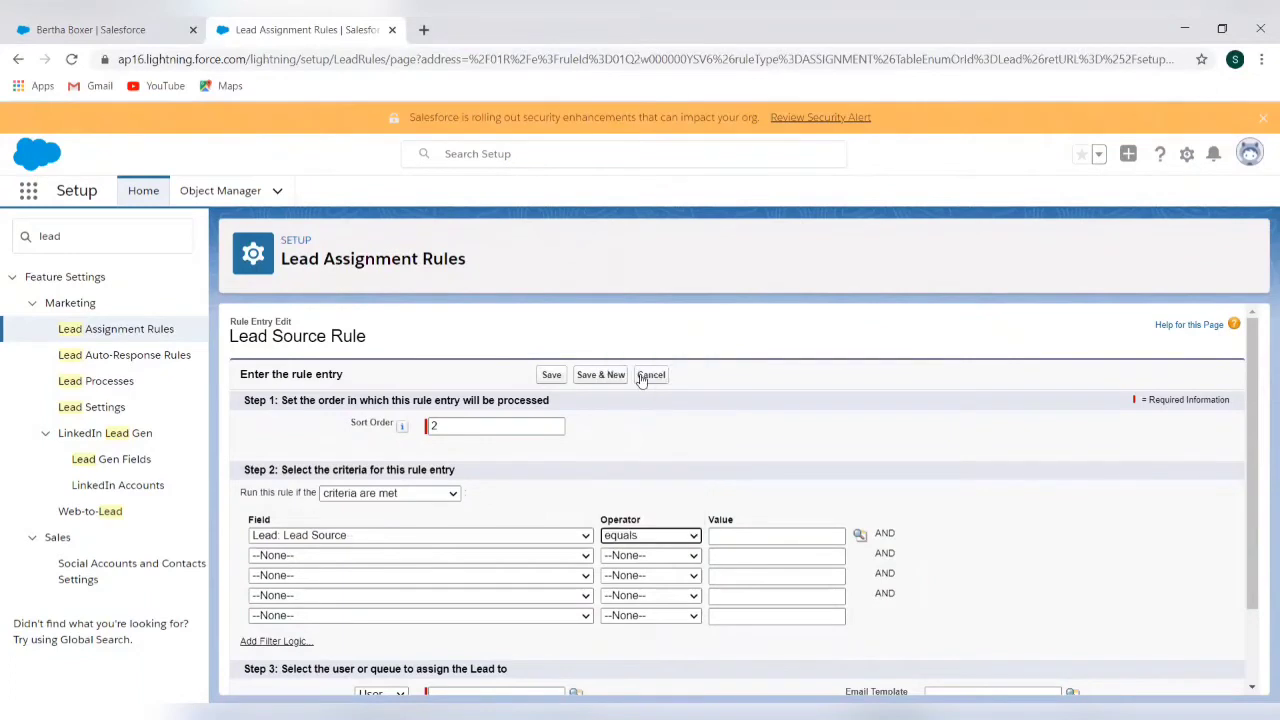
pyautogui.click(860, 535)
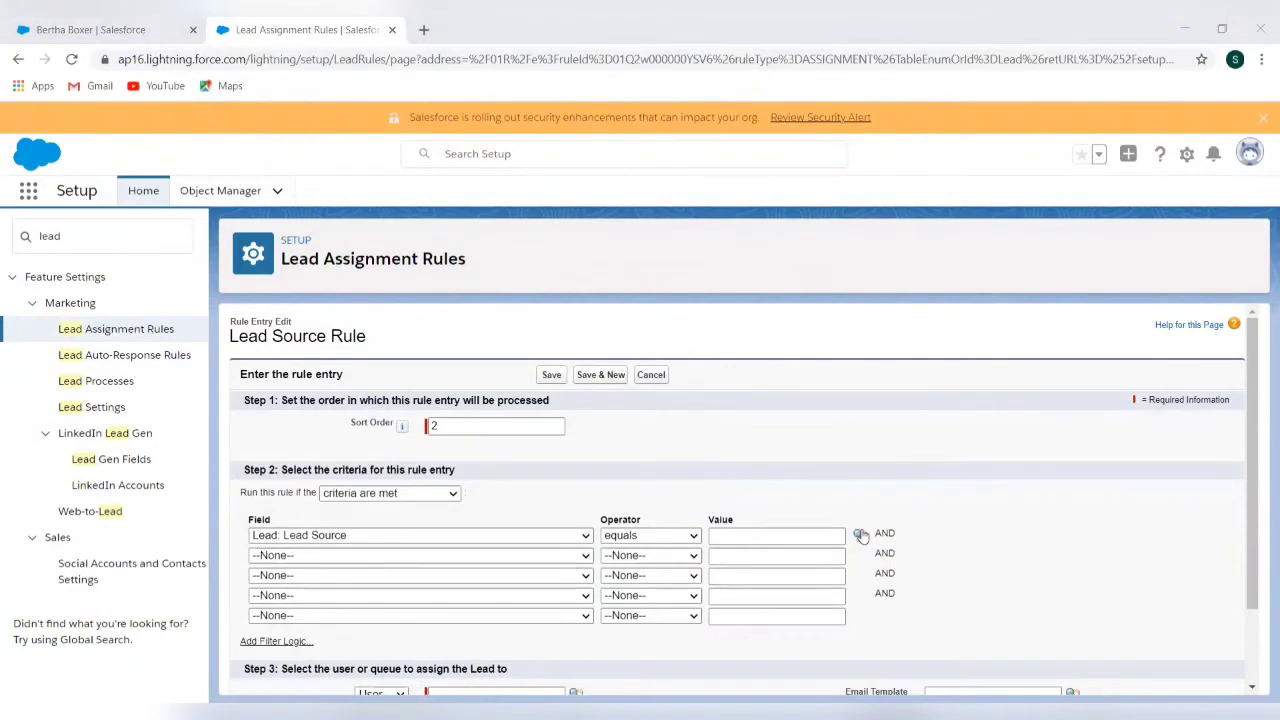
# Assign the entry to a user and pick the lead assignment notification email template
pyautogui.scroll(-2, 471, 531)
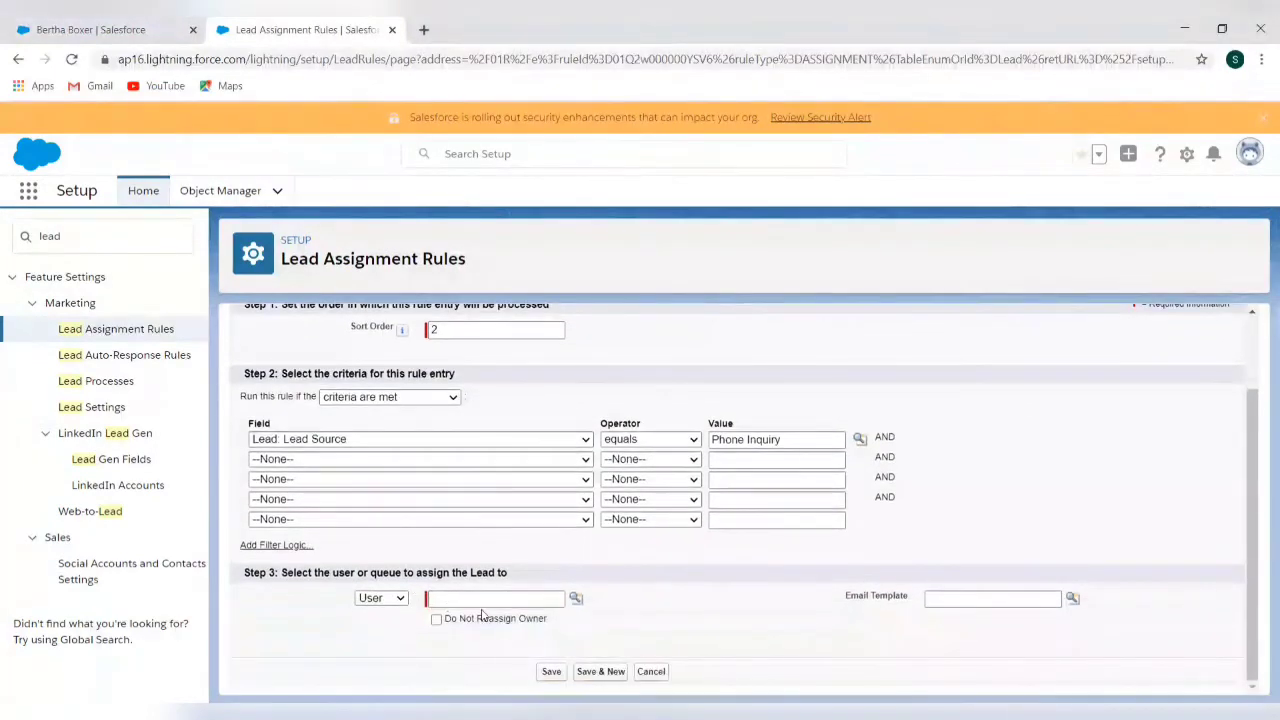
pyautogui.click(576, 600)
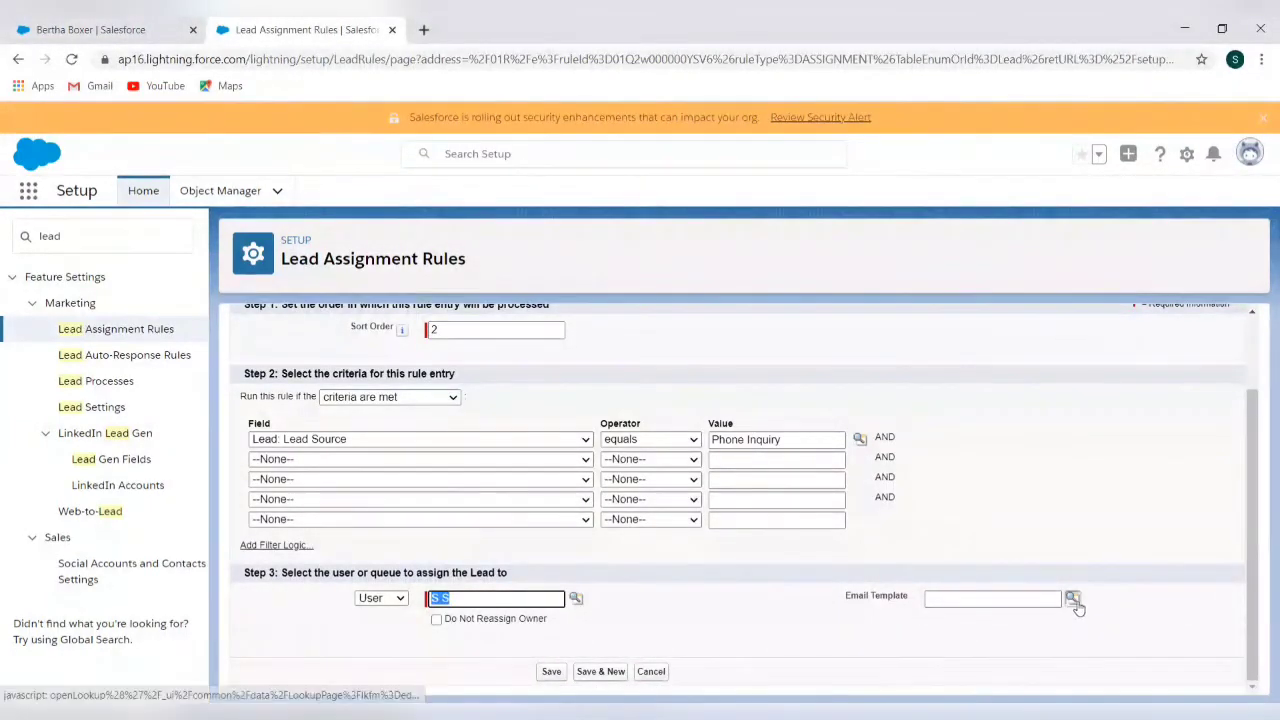
pyautogui.click(1075, 603)
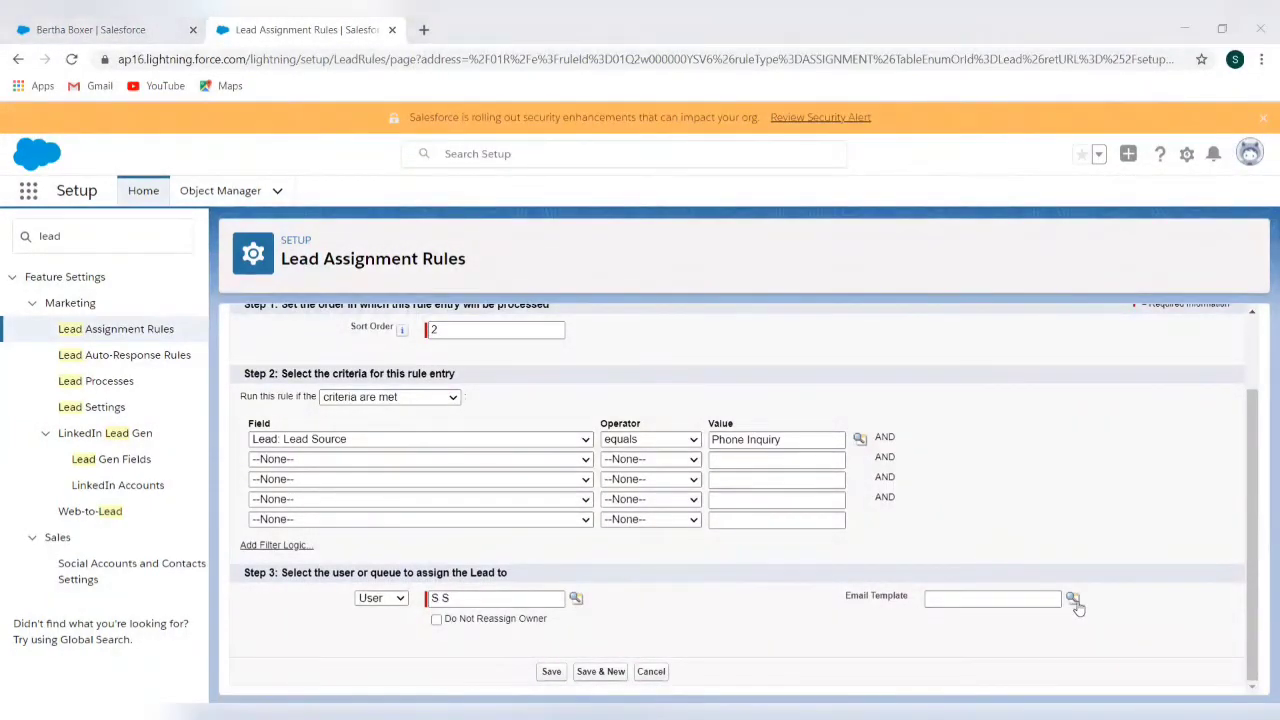
pyautogui.click(853, 552)
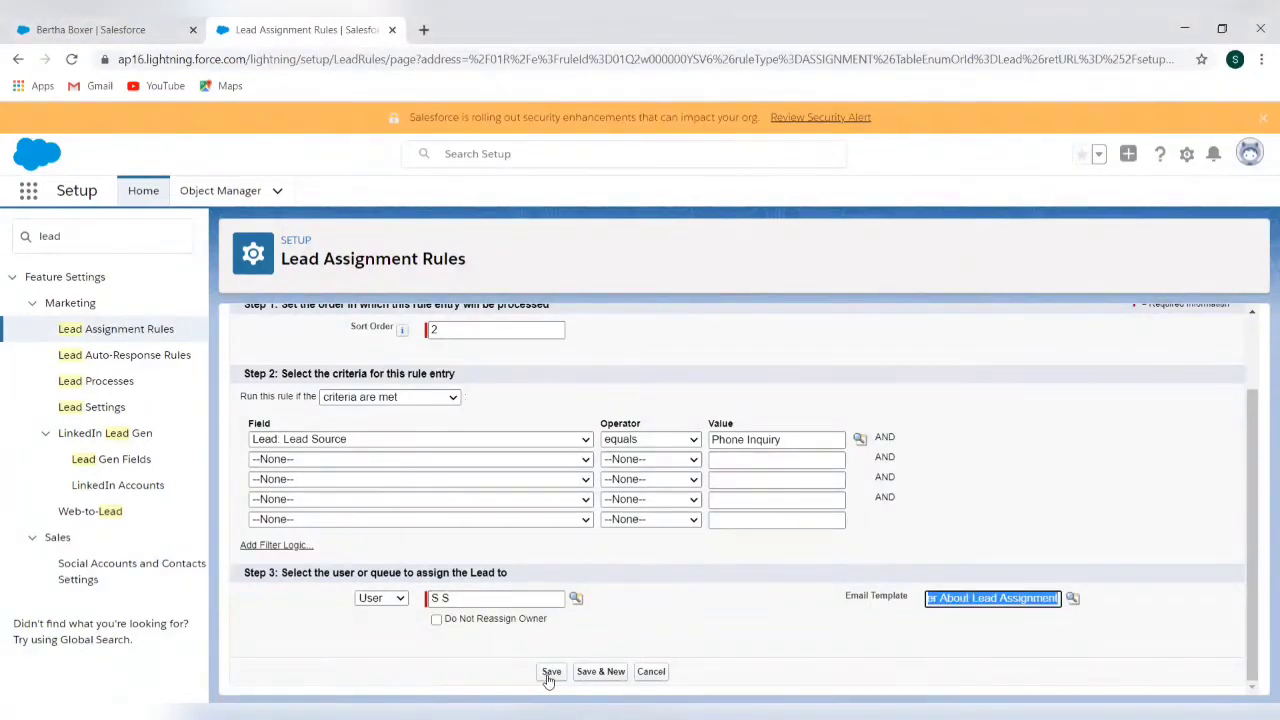
pyautogui.click(497, 460)
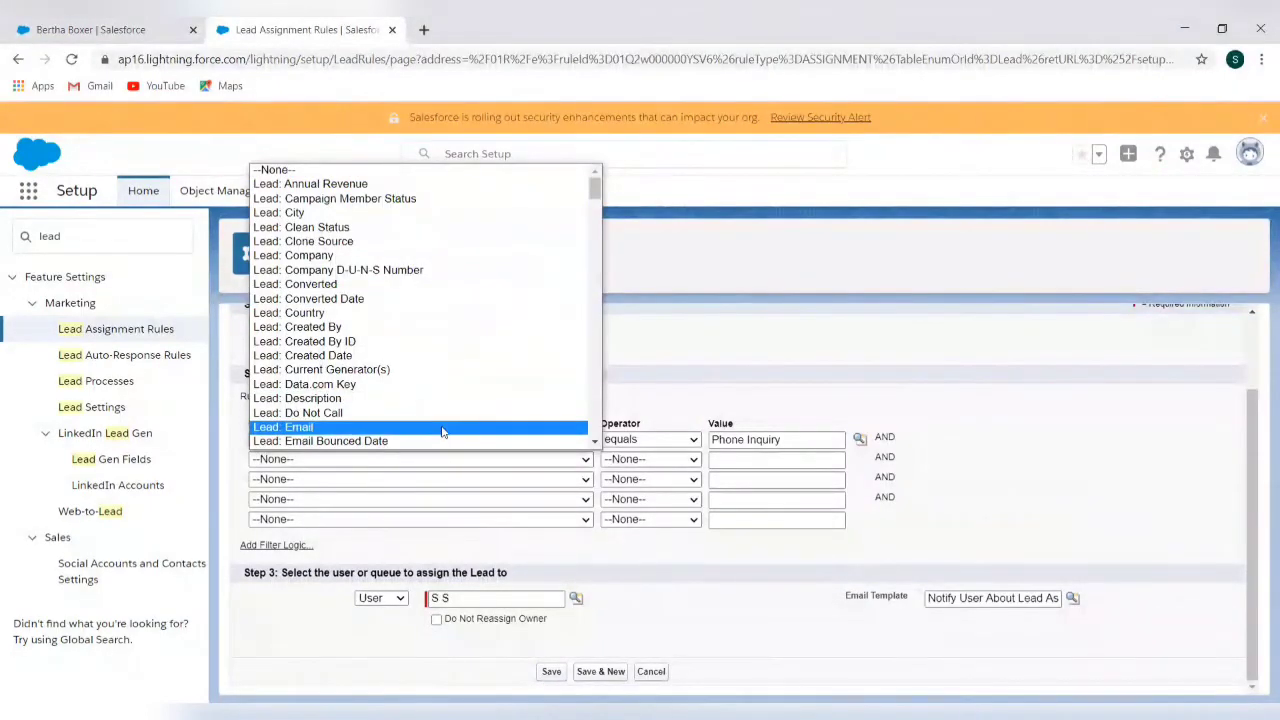
# Add a second criterion Country equals USA and save the rule entry
pyautogui.click(450, 313)
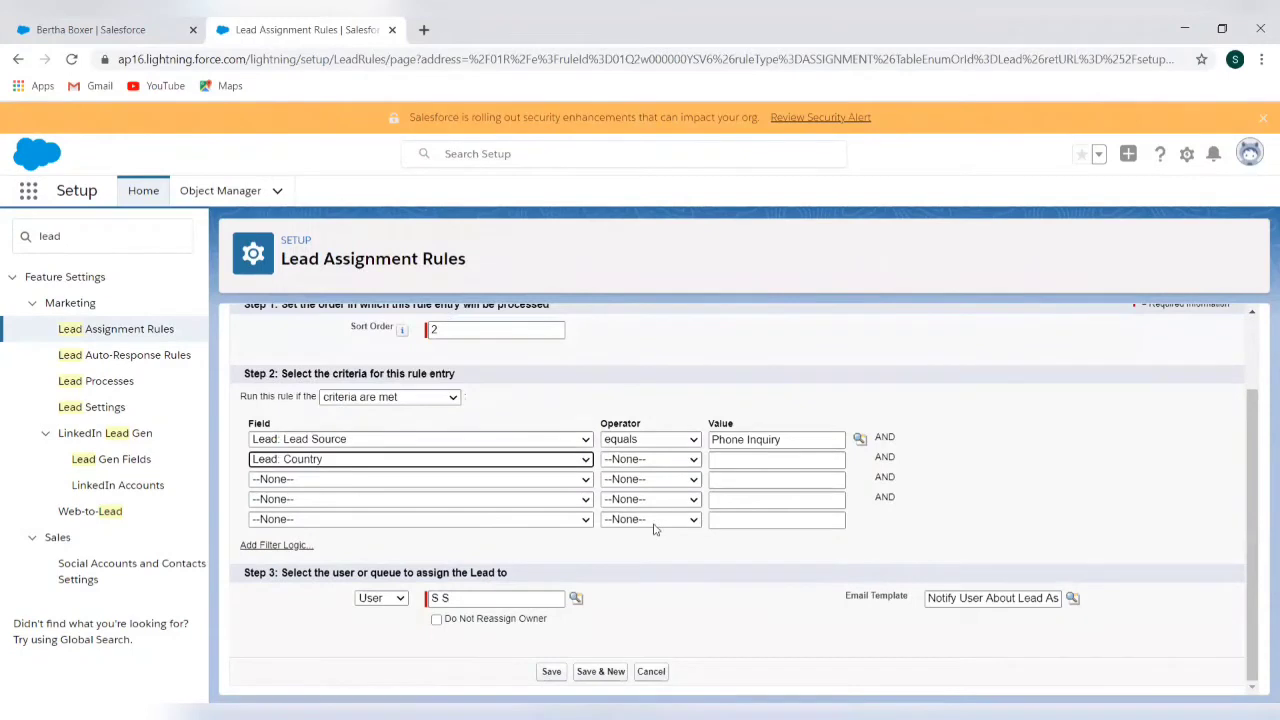
pyautogui.click(678, 460)
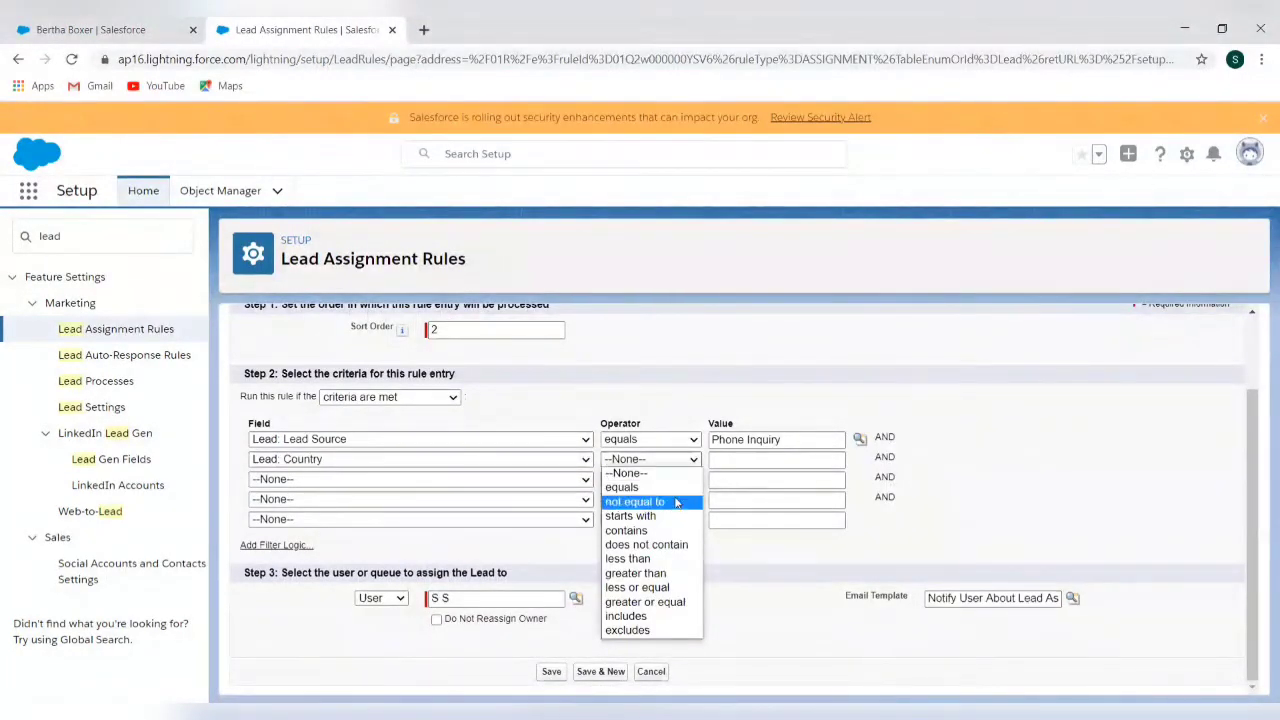
pyautogui.click(675, 502)
pyautogui.click(678, 460)
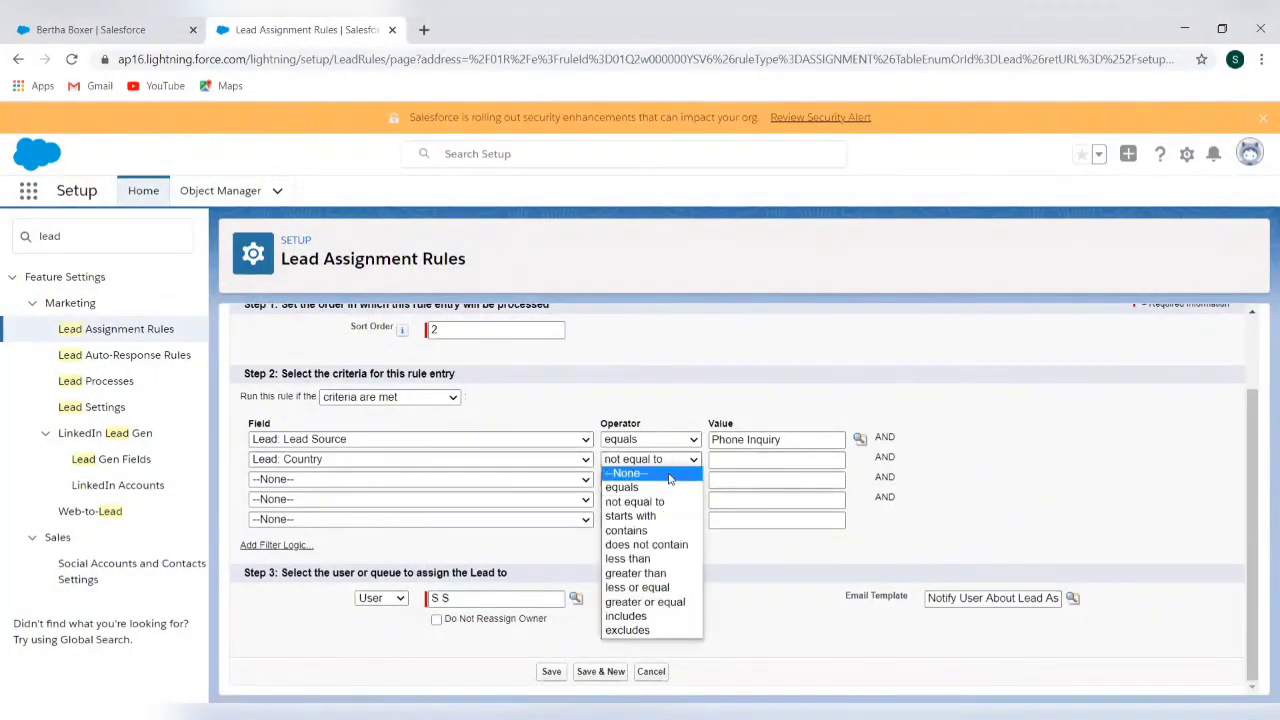
pyautogui.click(668, 487)
pyautogui.click(724, 460)
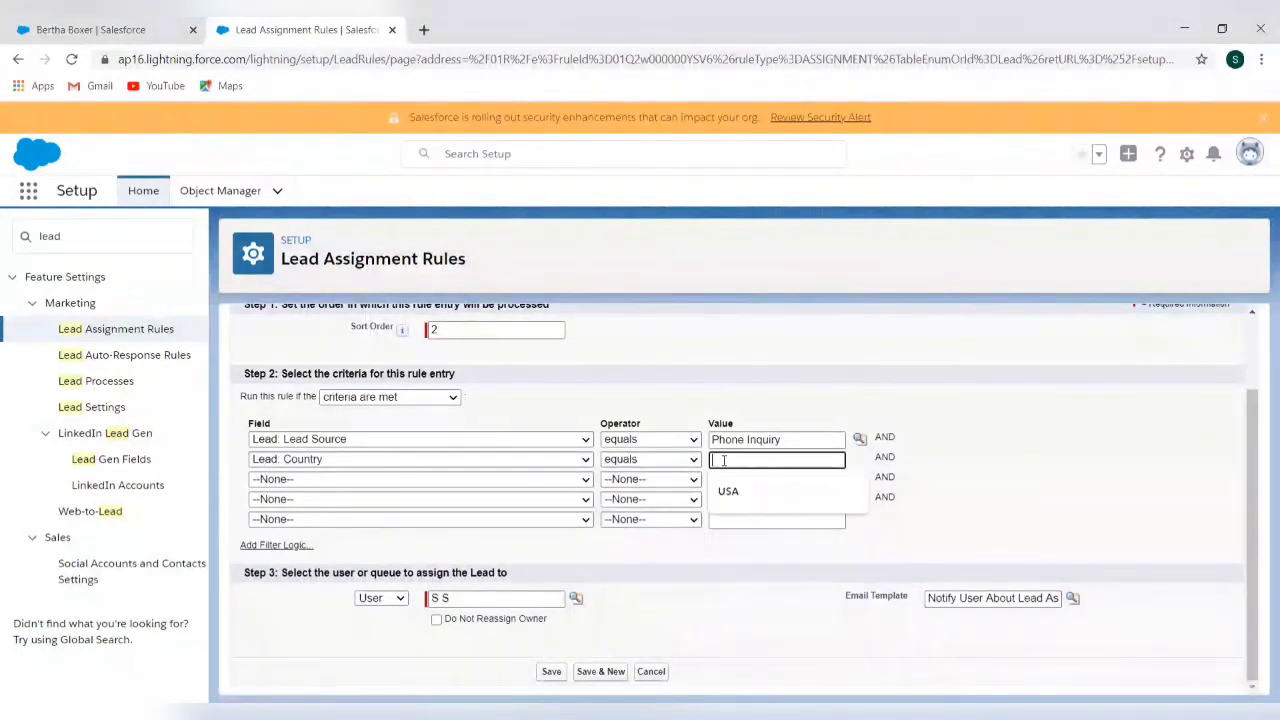
pyautogui.click(728, 489)
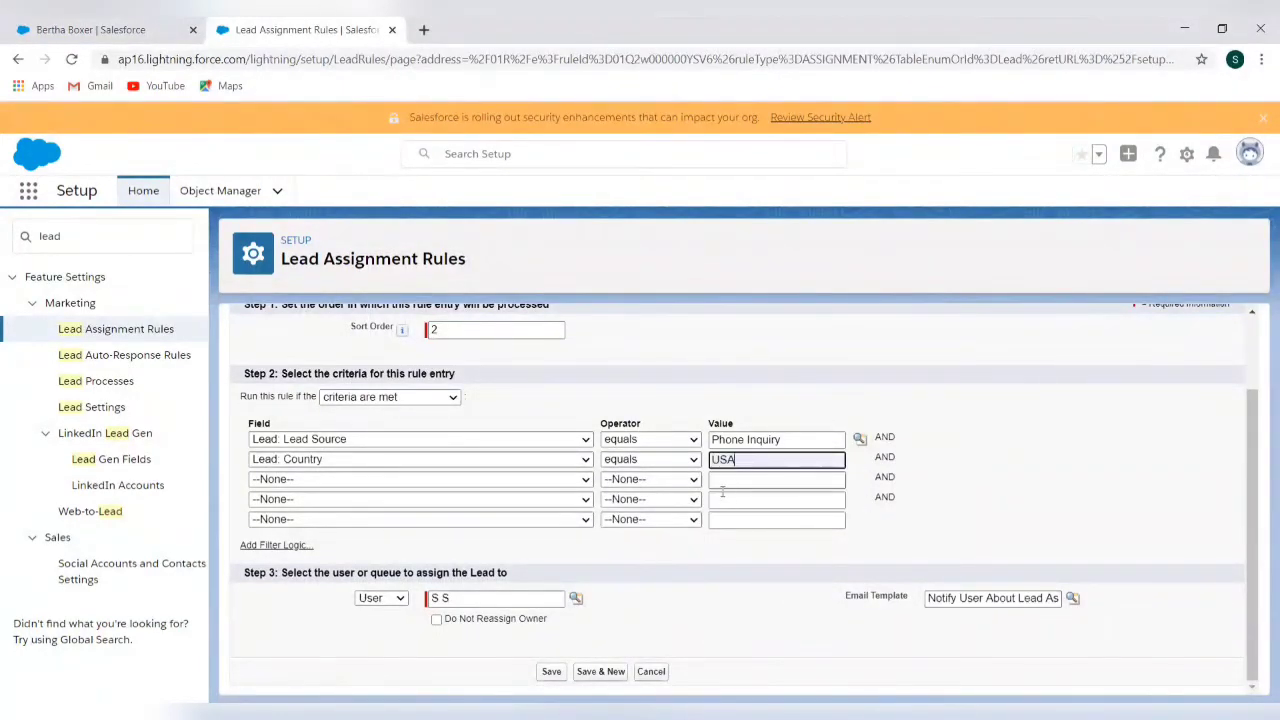
pyautogui.click(556, 672)
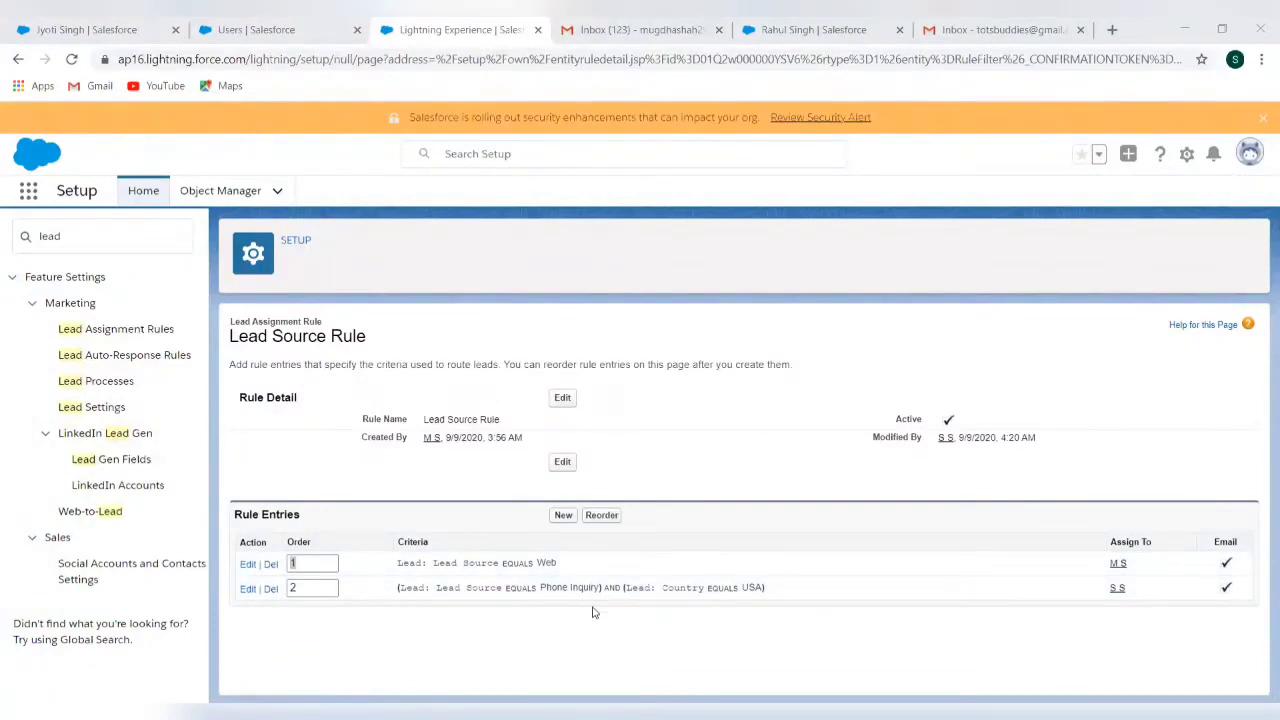
# Reopen rule entry 2 and append ', US,' to its Country value
pyautogui.click(248, 589)
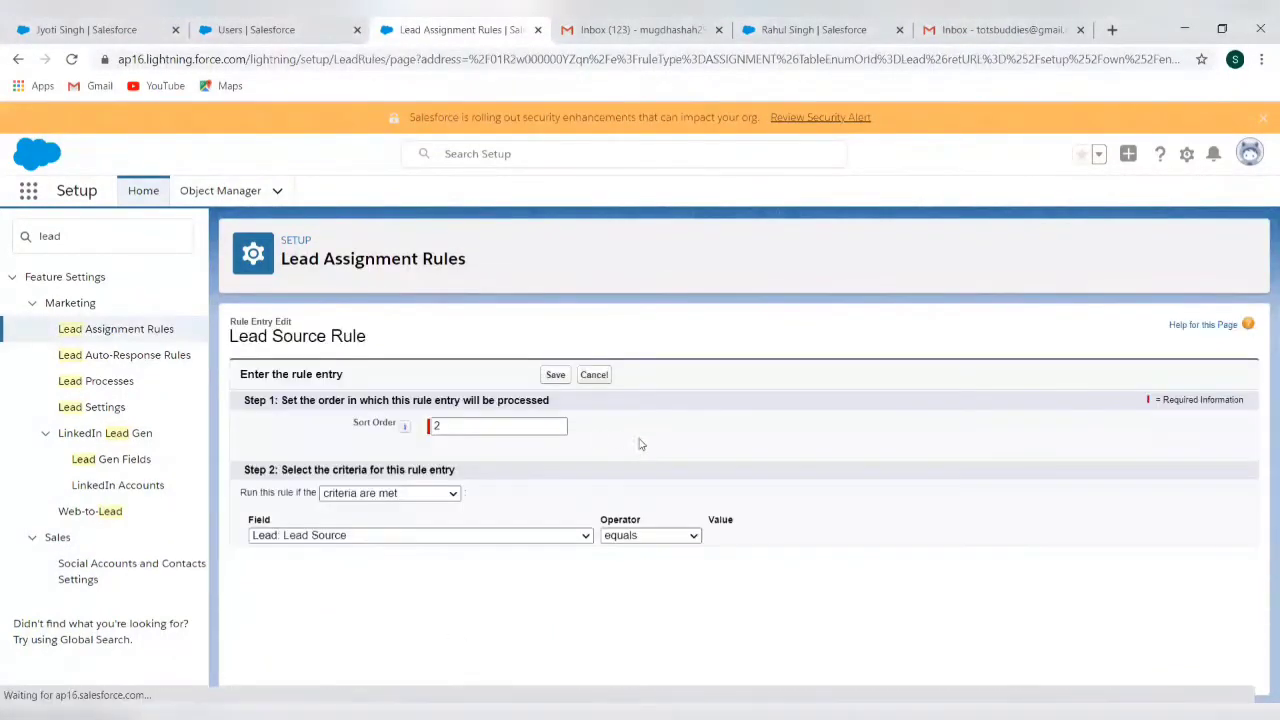
pyautogui.click(763, 557)
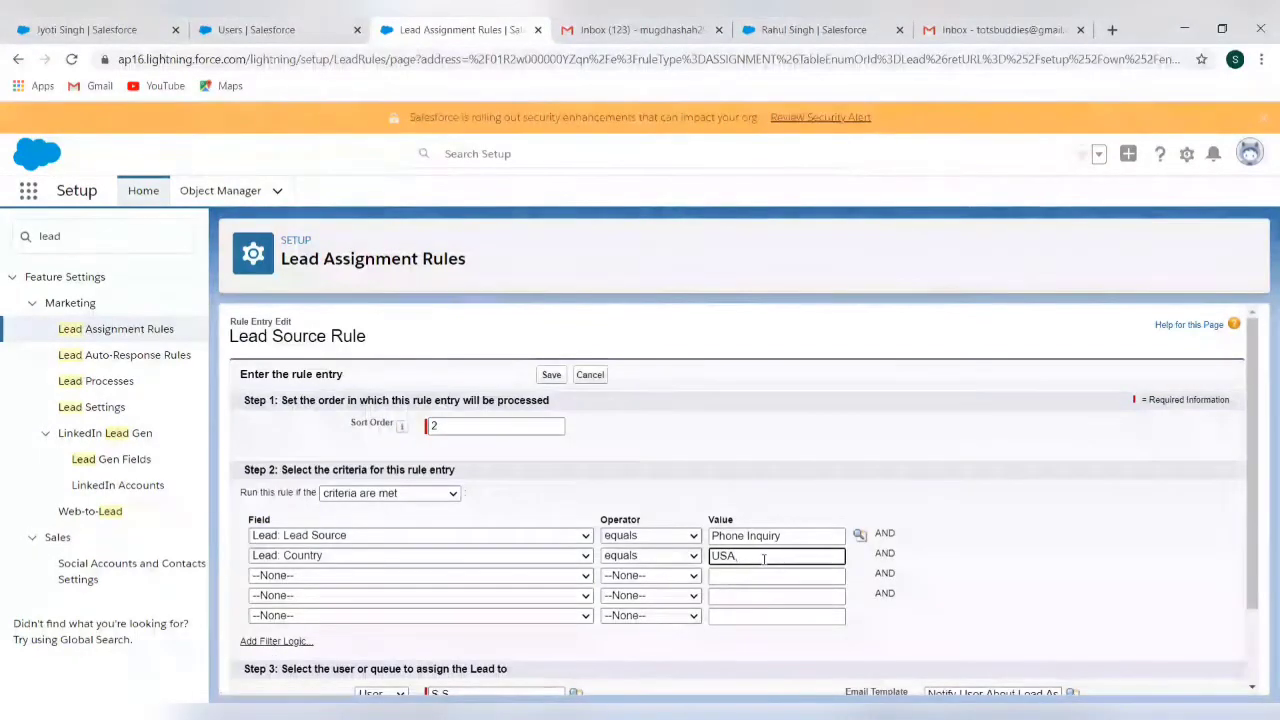
pyautogui.write(',')
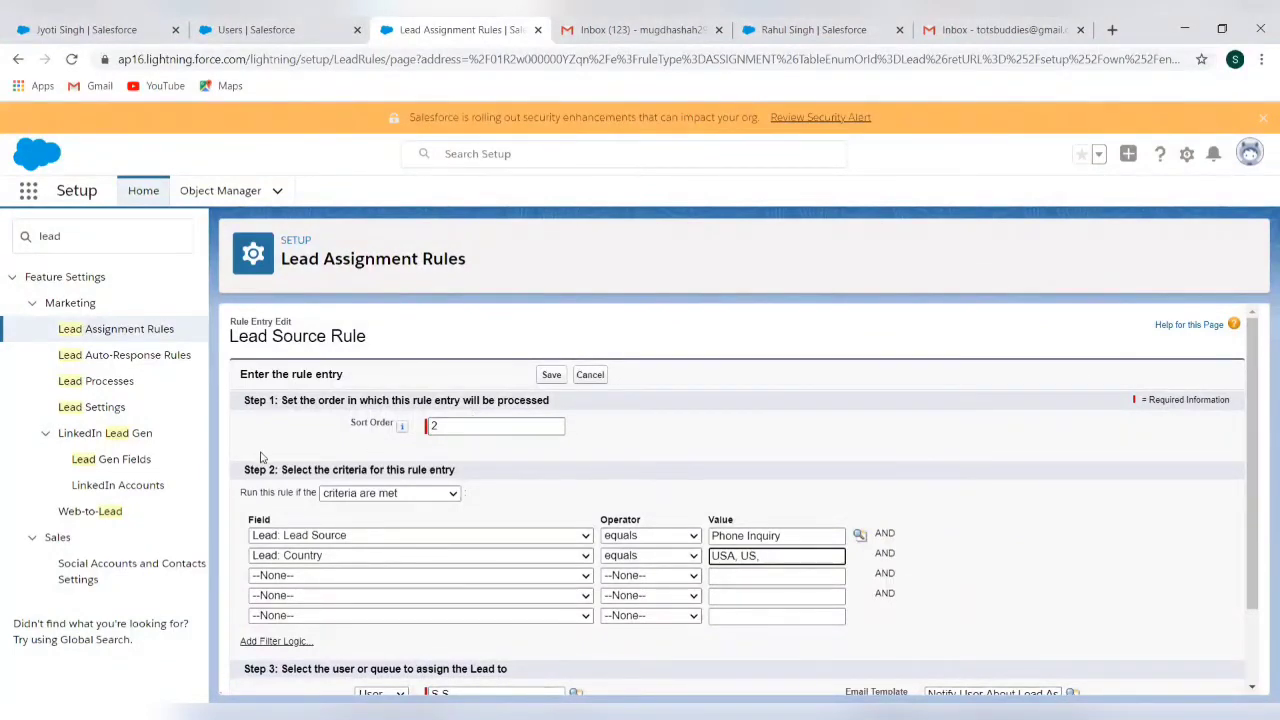
# Inspect the Standard rule's second entry Country values, then return to the Lead Assignment Rules list unsaved
pyautogui.click(120, 338)
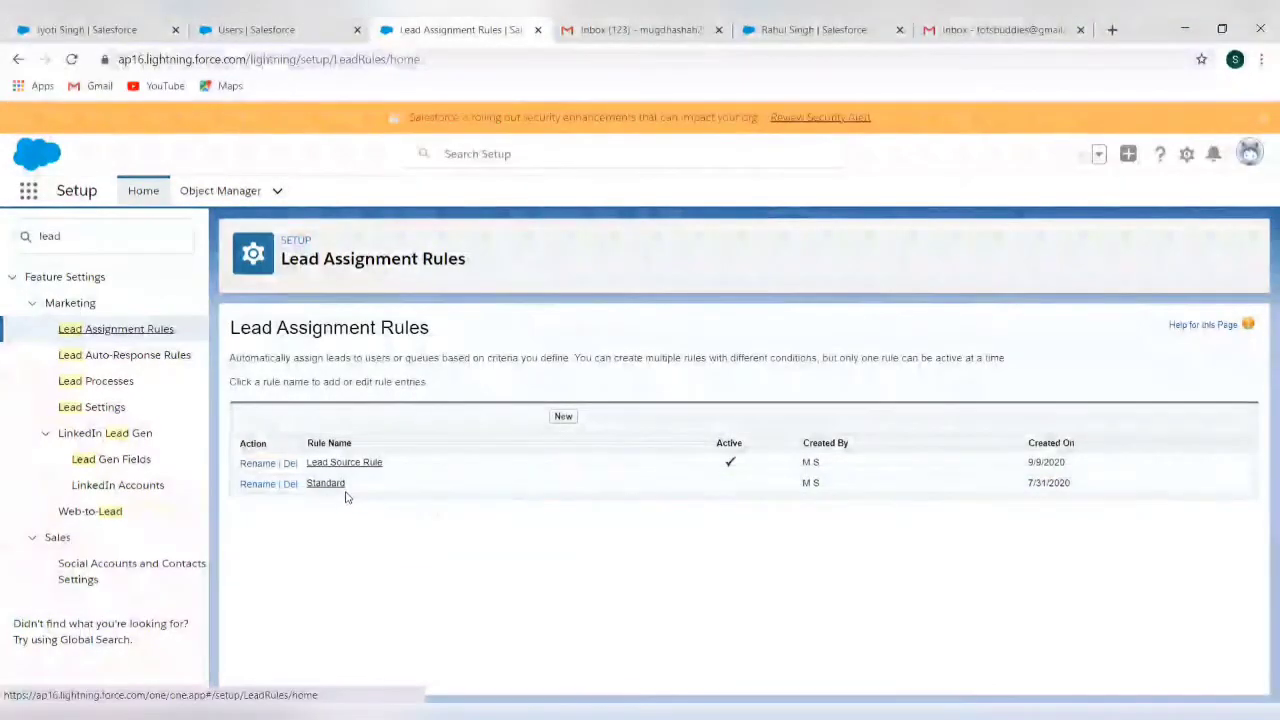
pyautogui.click(331, 485)
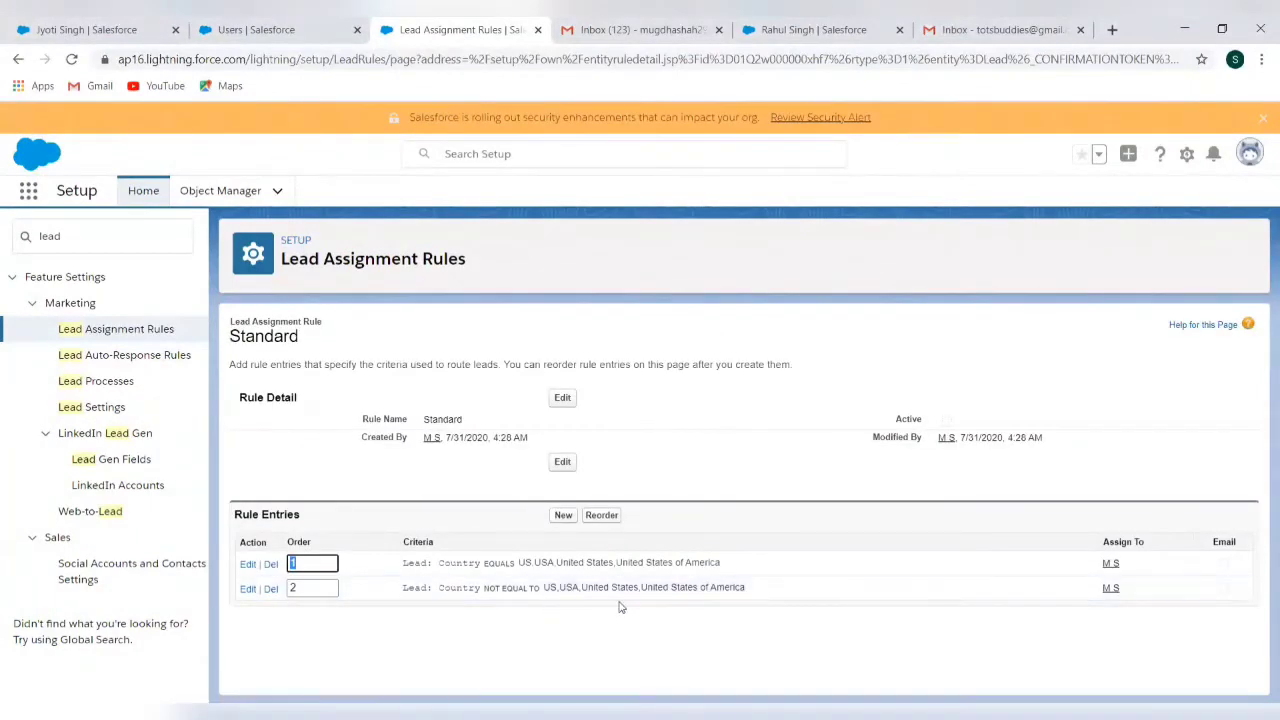
pyautogui.click(248, 590)
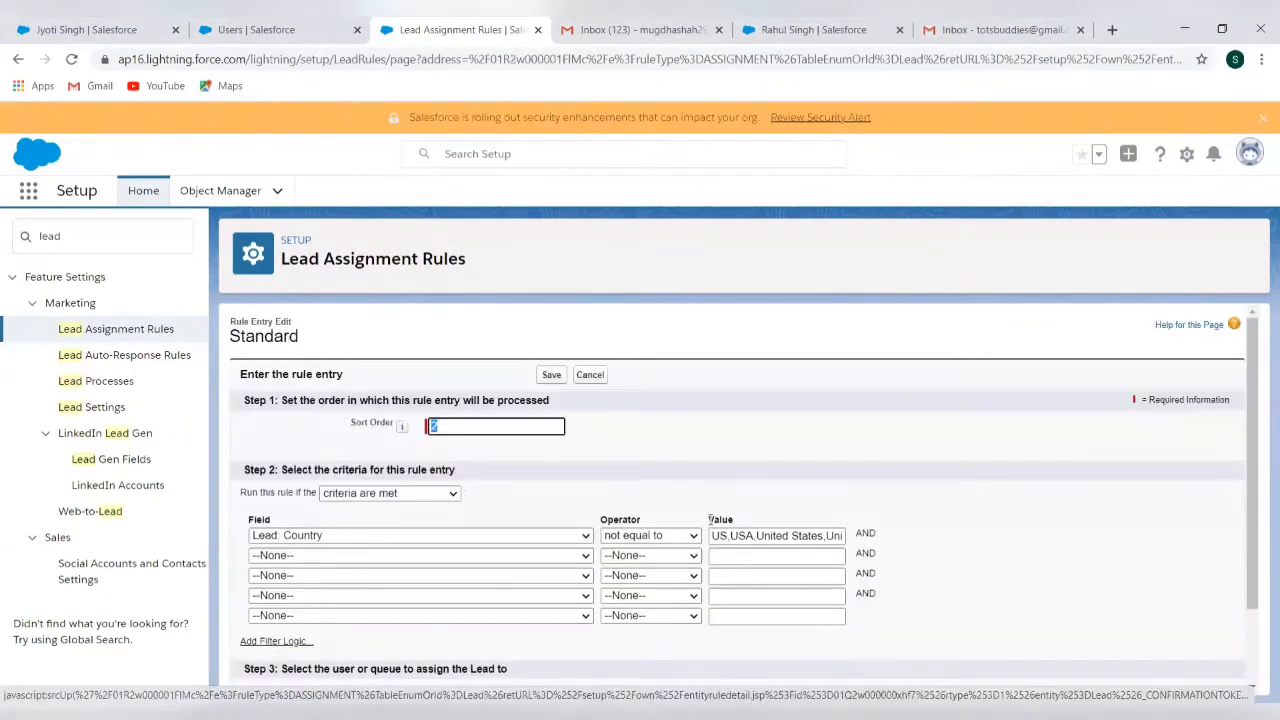
pyautogui.tripleClick(719, 537)
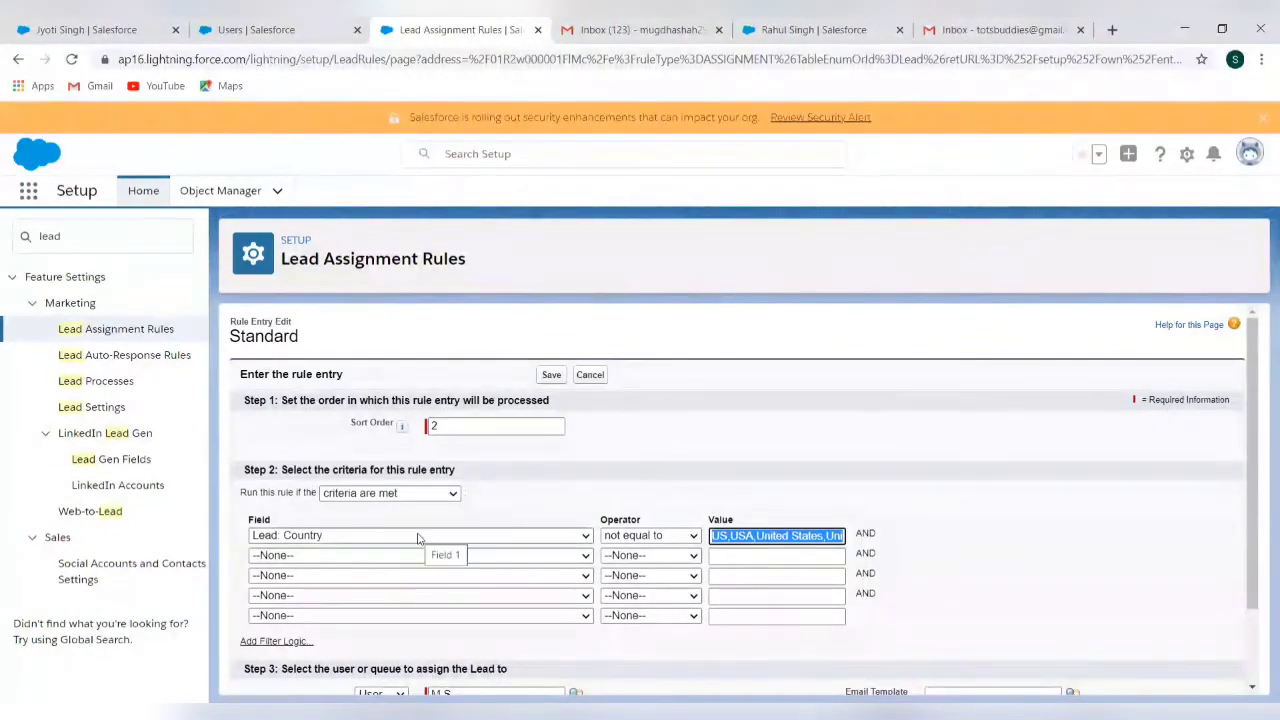
pyautogui.click(141, 329)
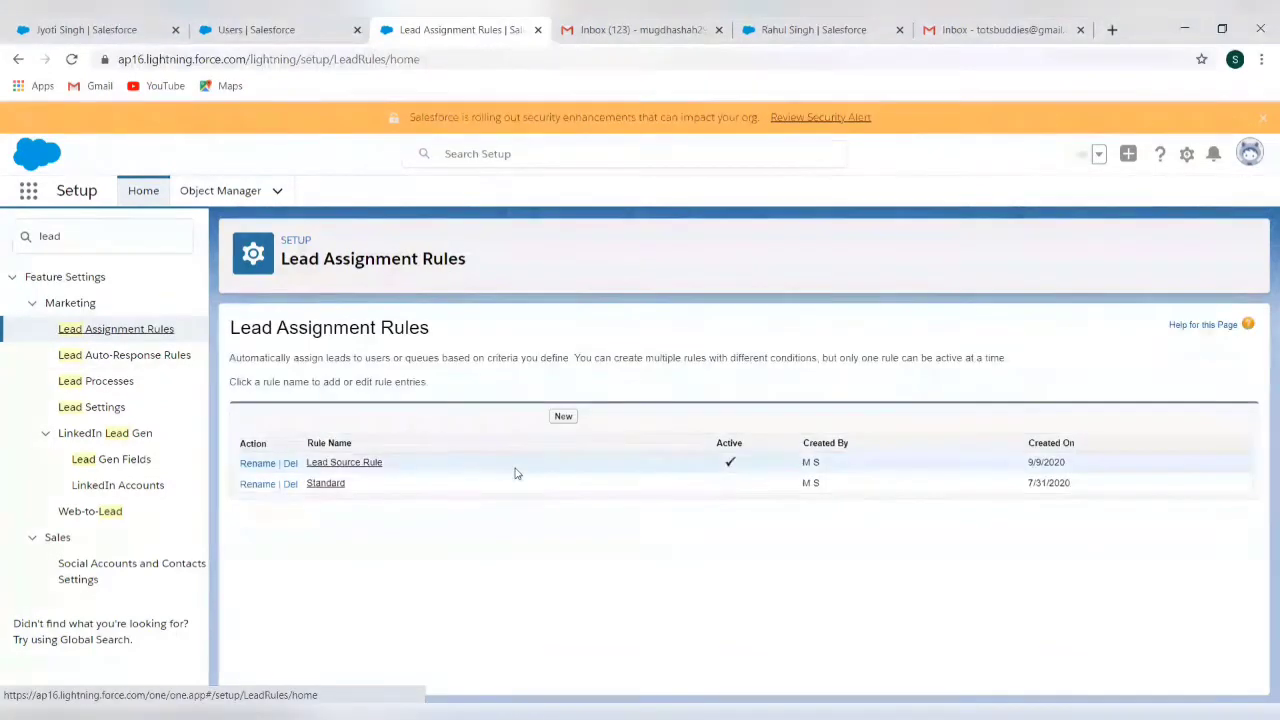
# Replace entry 2's Country value with US, USA, United States, United States of America and save
pyautogui.click(366, 464)
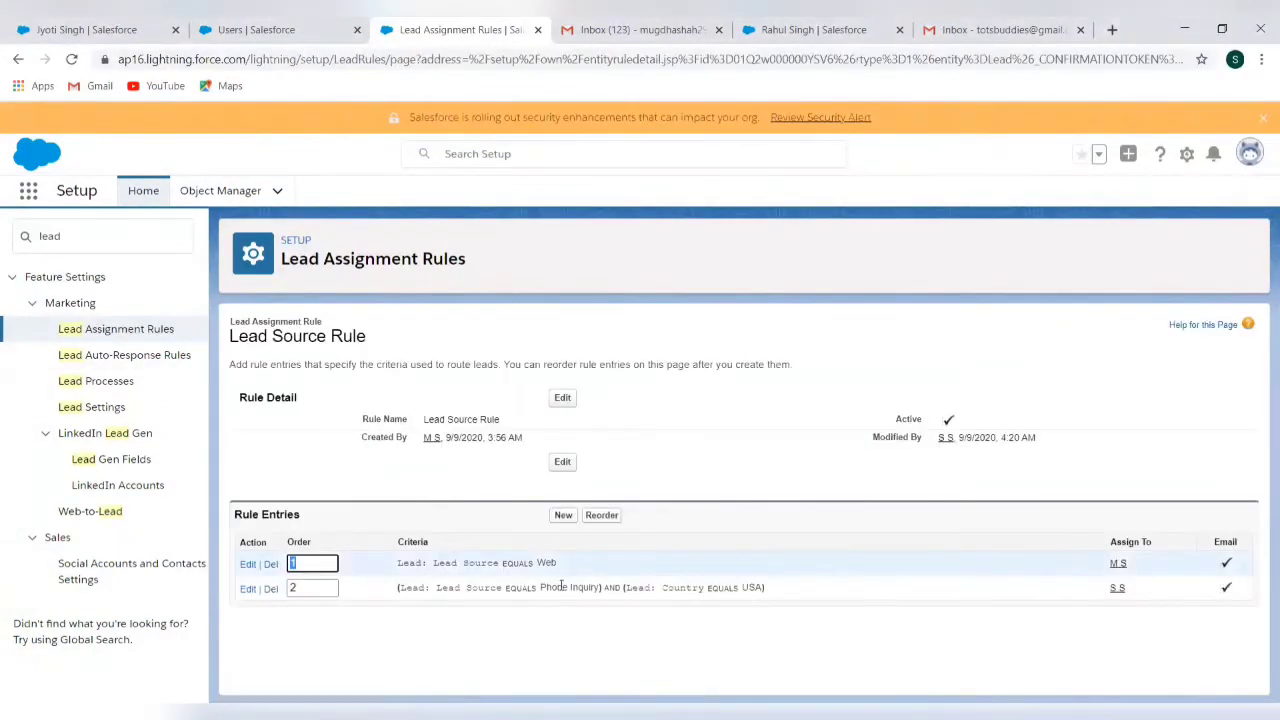
pyautogui.click(248, 589)
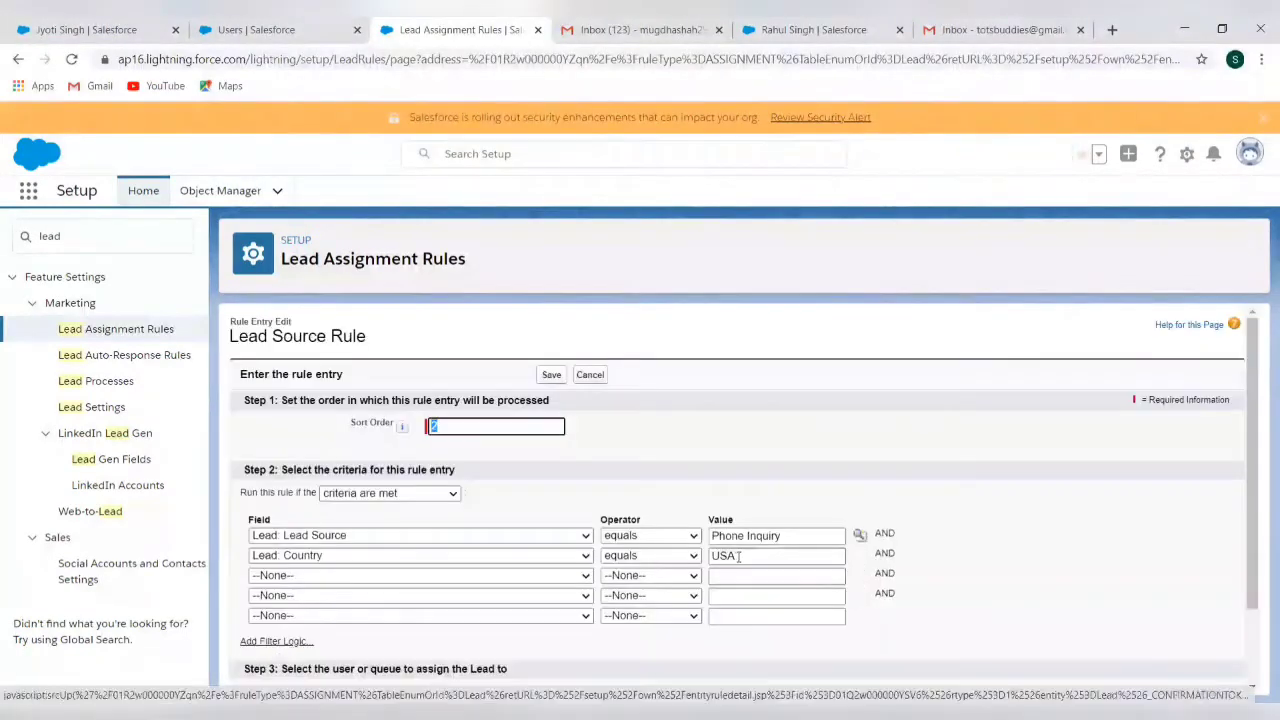
pyautogui.doubleClick(738, 556)
pyautogui.hotkey('ctrl', 'v')
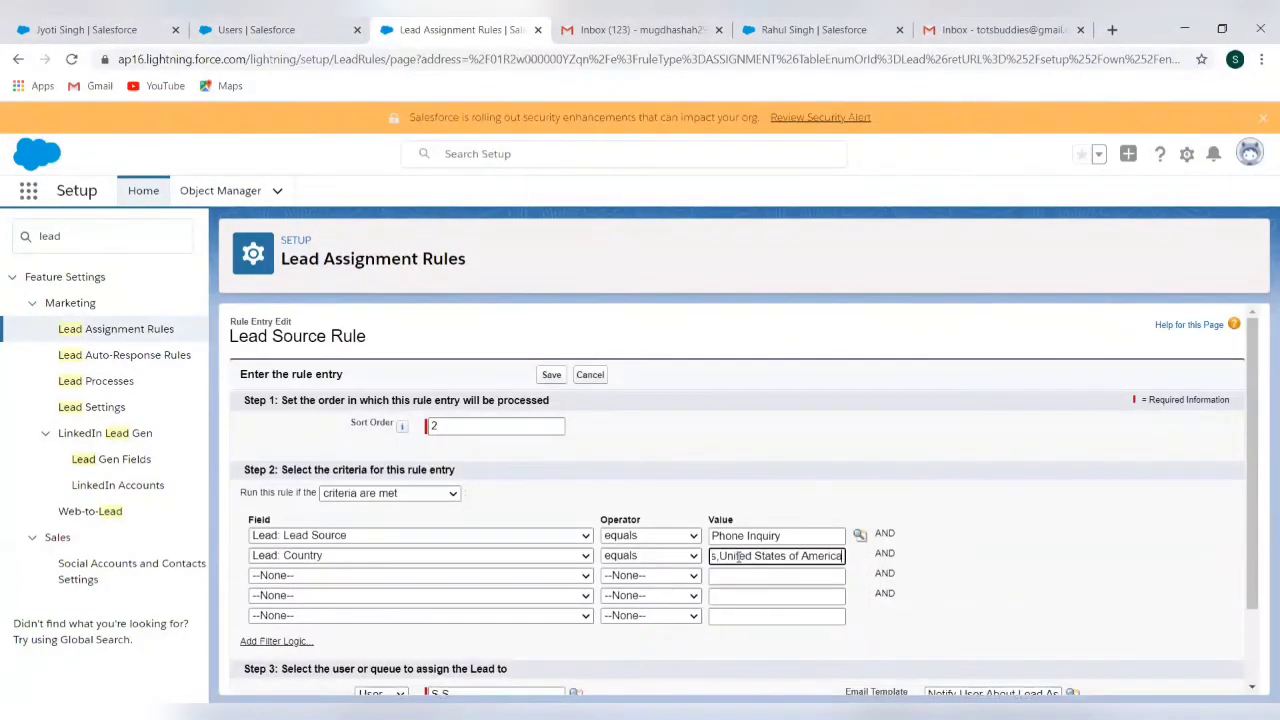
pyautogui.press('Home')
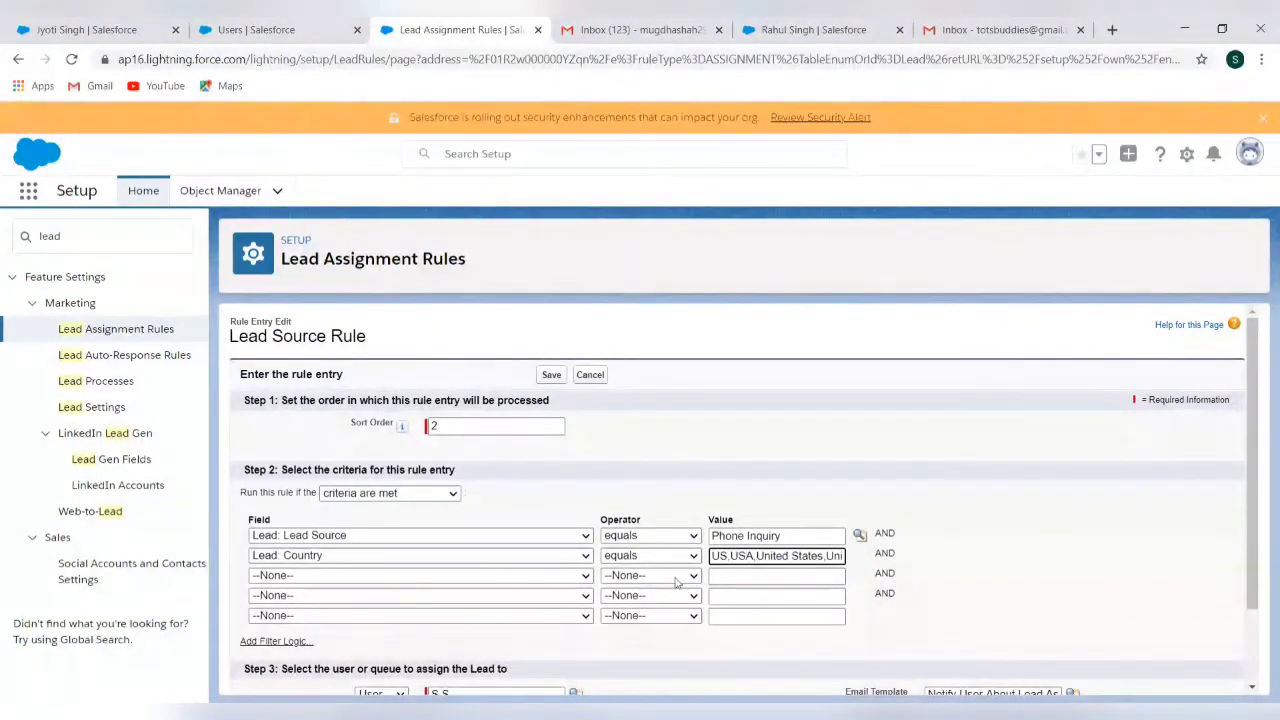
pyautogui.scroll(-1, 668, 595)
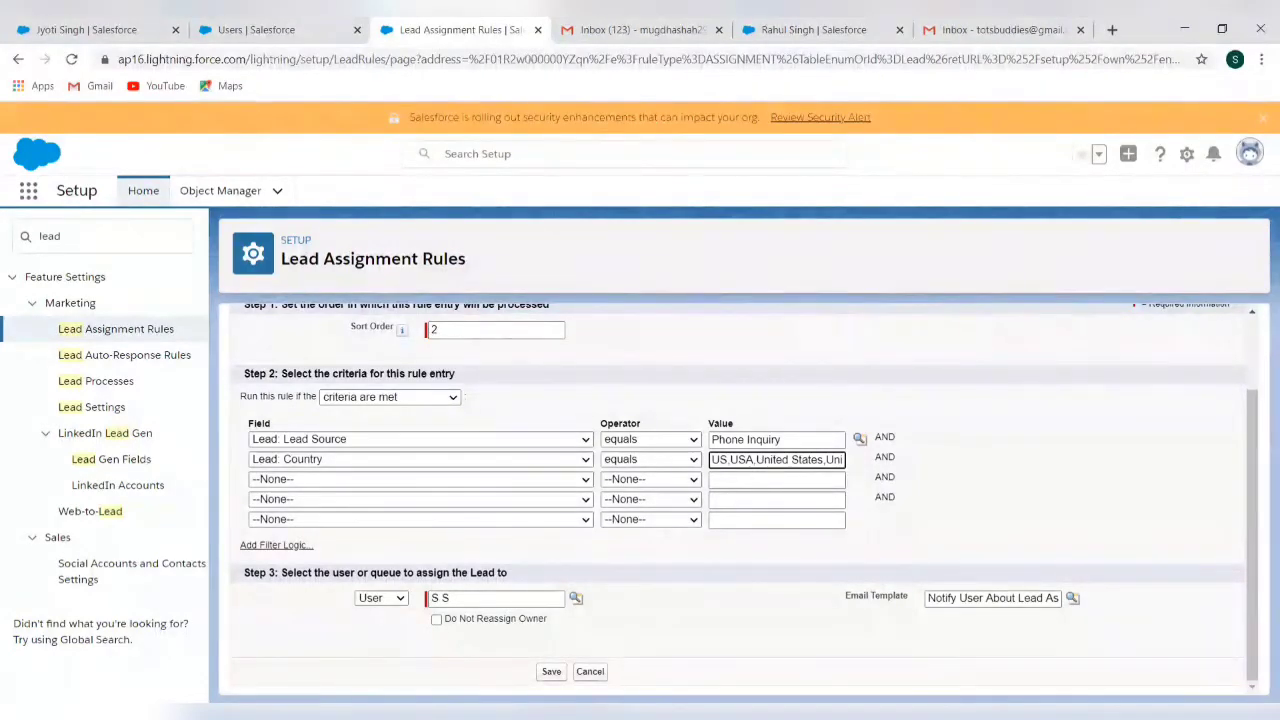
pyautogui.click(553, 672)
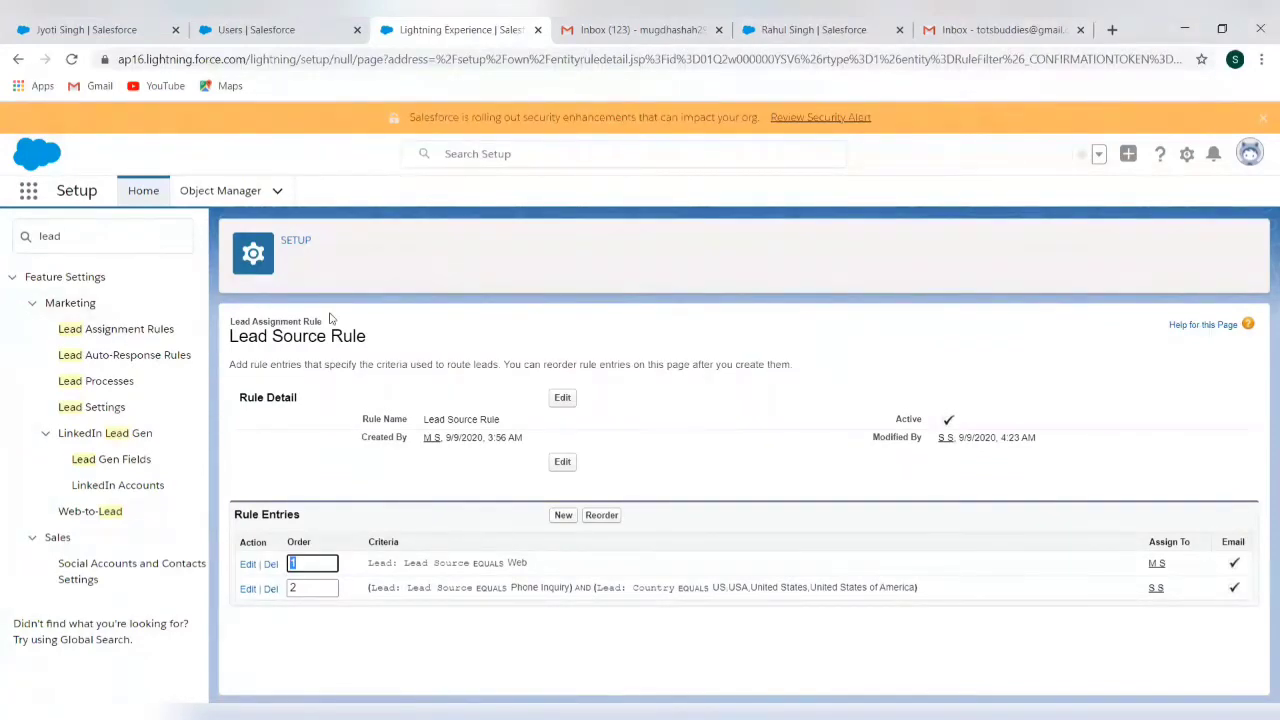
# Start a new lead with salutation Ms., the lead's first and last name, and company TCS
pyautogui.click(113, 33)
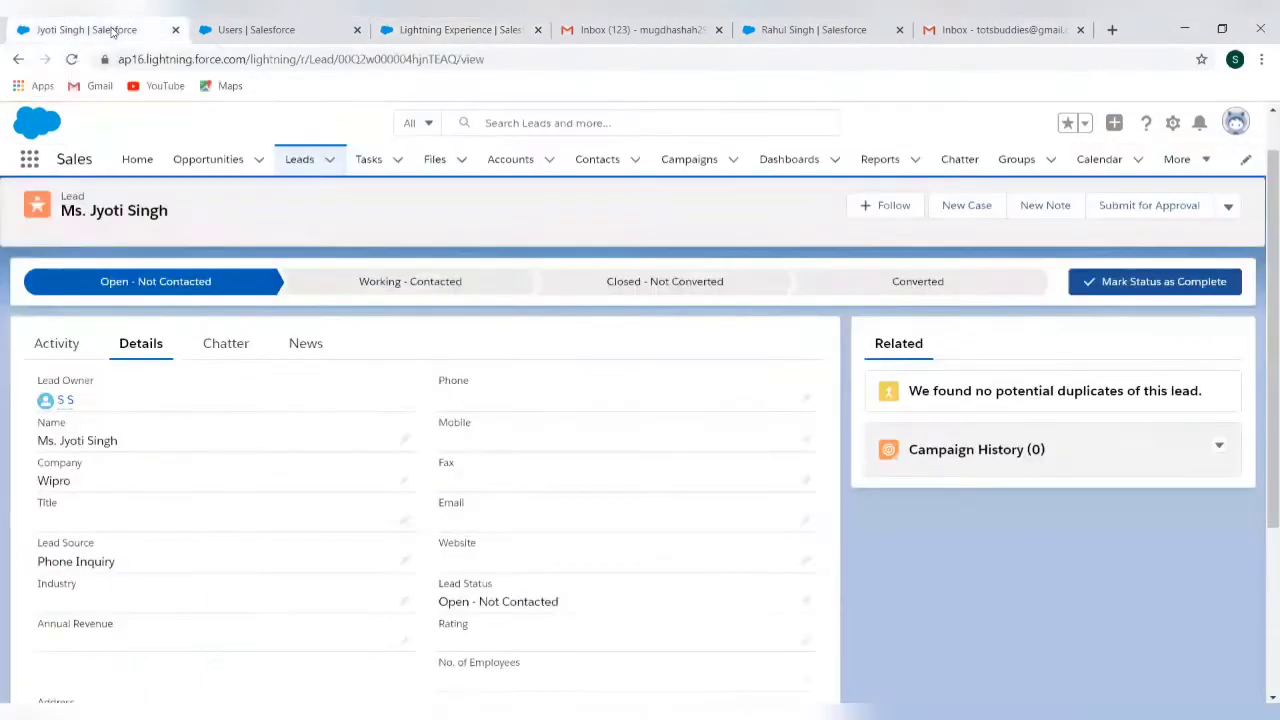
pyautogui.click(331, 163)
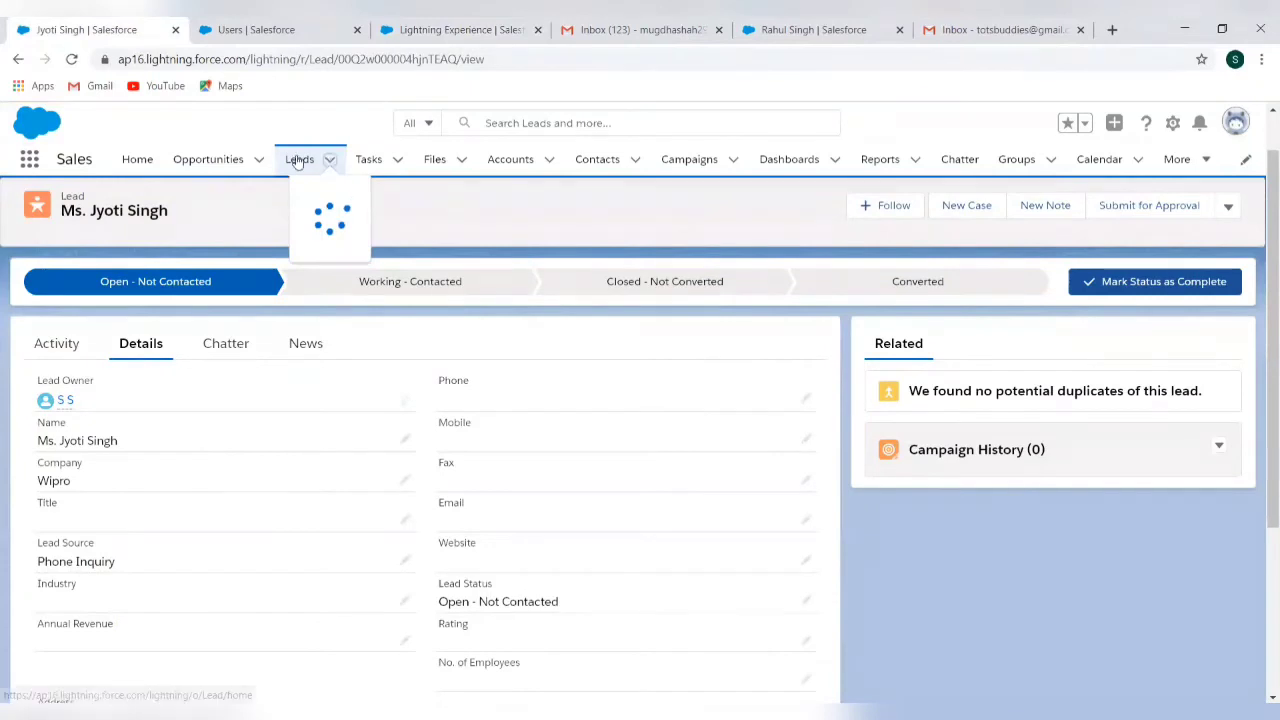
pyautogui.click(299, 159)
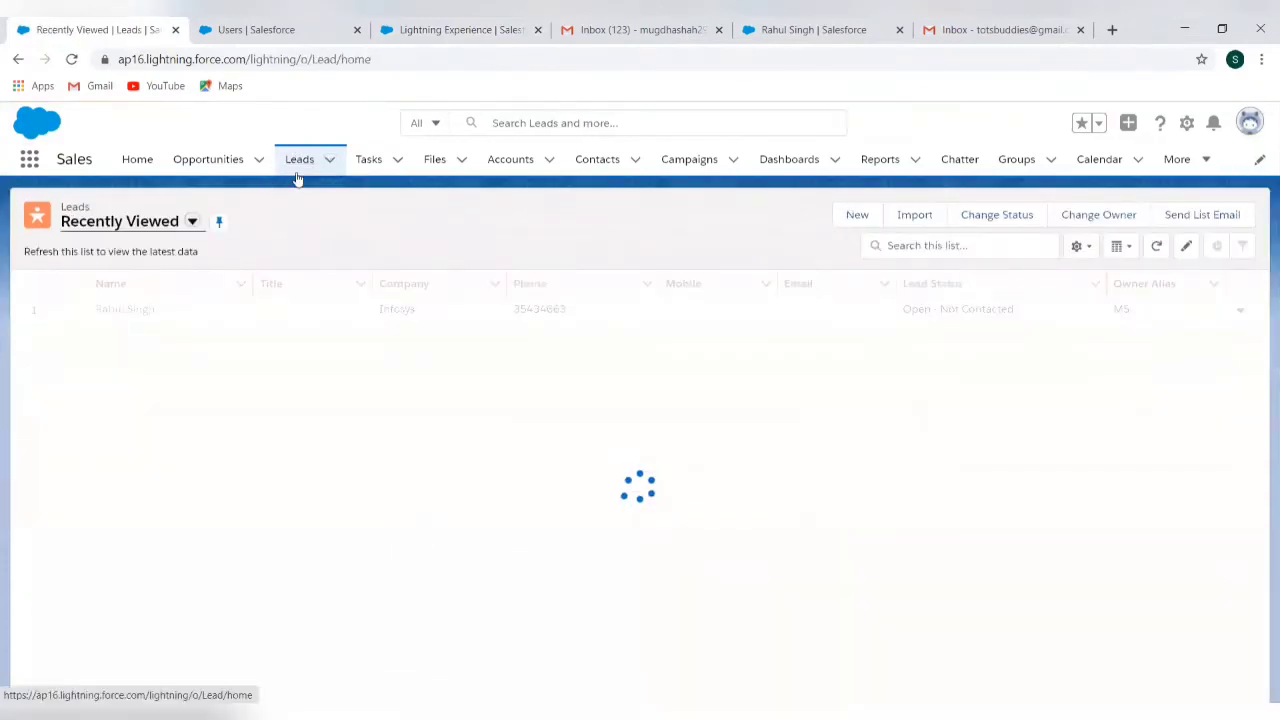
pyautogui.click(856, 216)
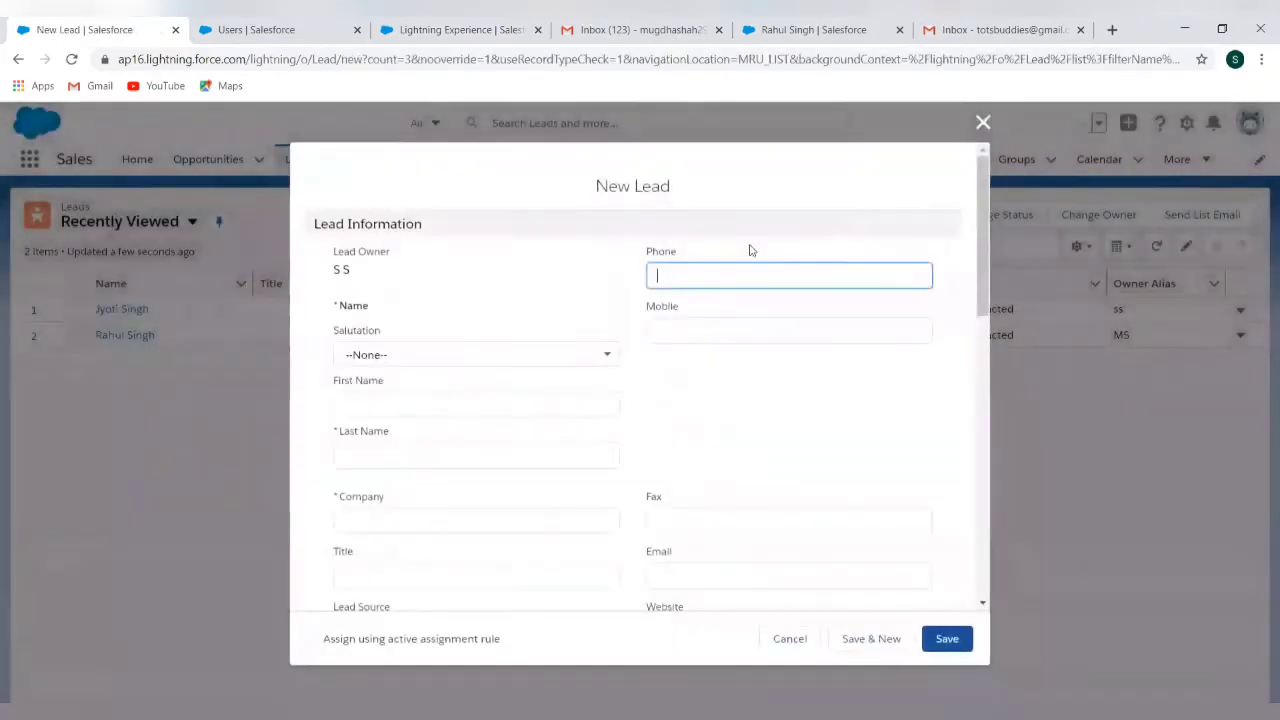
pyautogui.click(465, 363)
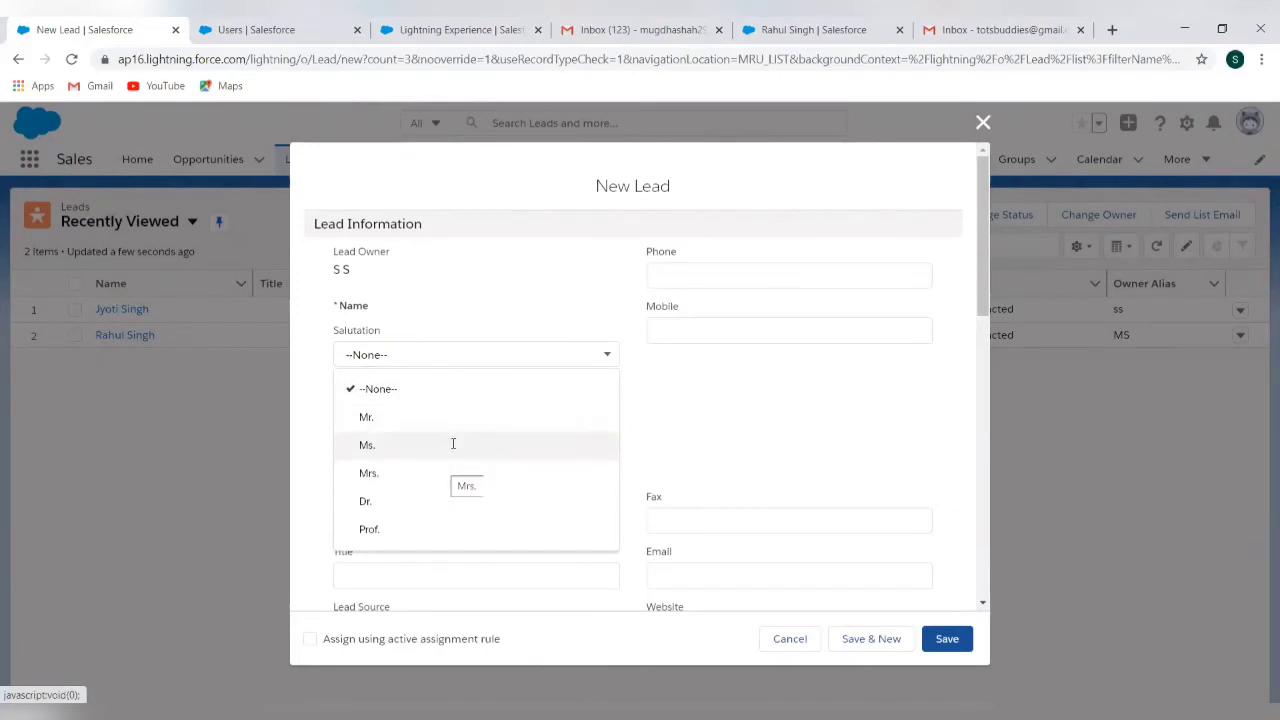
pyautogui.click(453, 443)
pyautogui.click(406, 399)
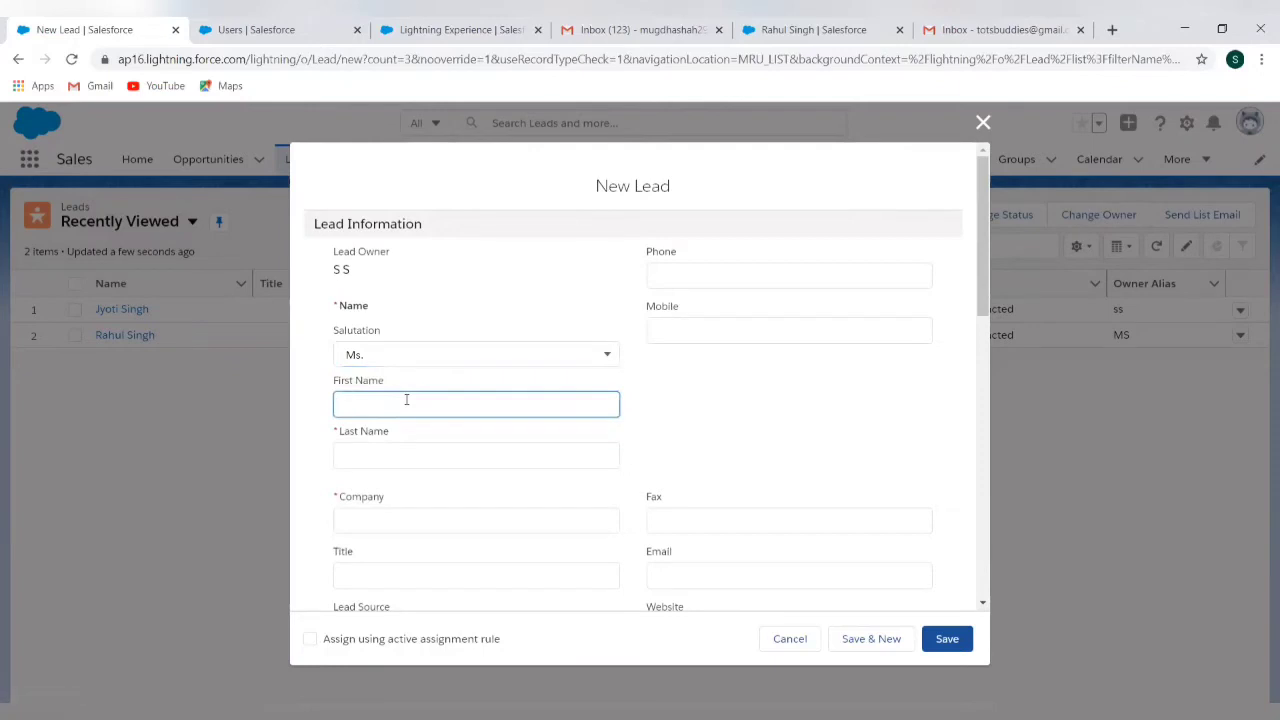
pyautogui.click(382, 458)
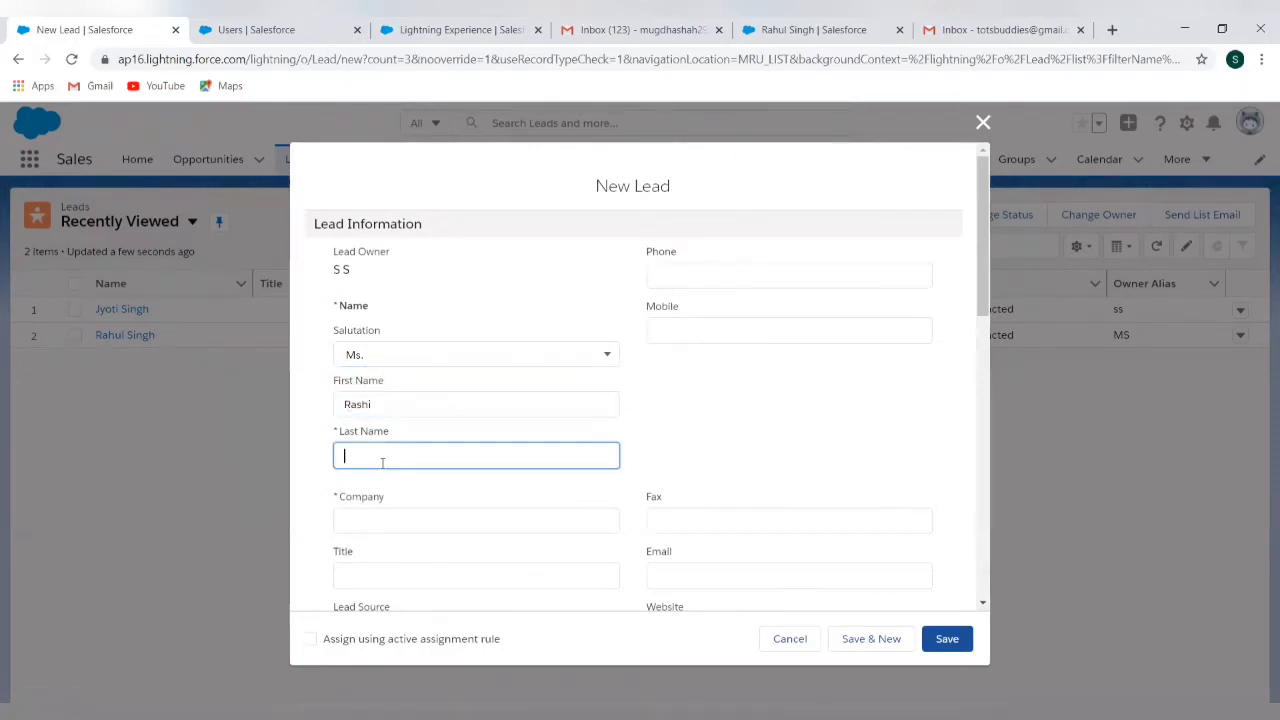
pyautogui.click(406, 518)
pyautogui.write('T')
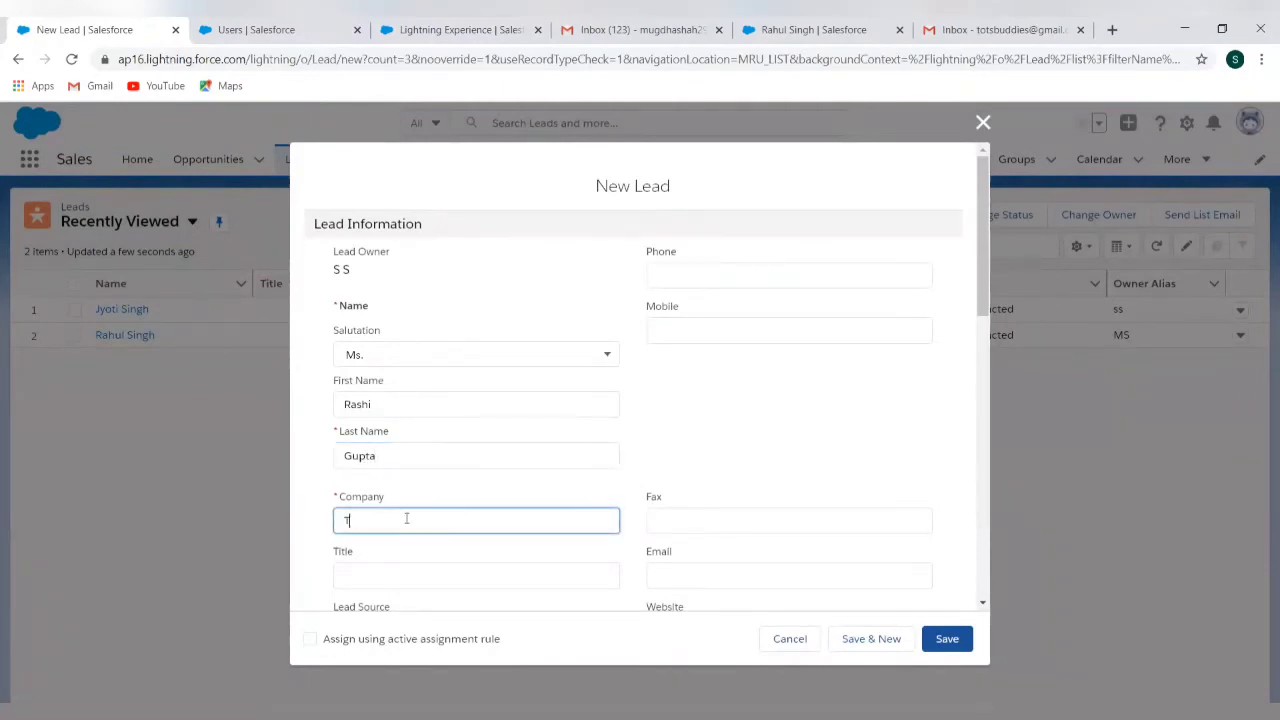
pyautogui.write('CS')
# Set Lead Source to Web, apply the active assignment rule, and save the lead
pyautogui.scroll(-3, 643, 512)
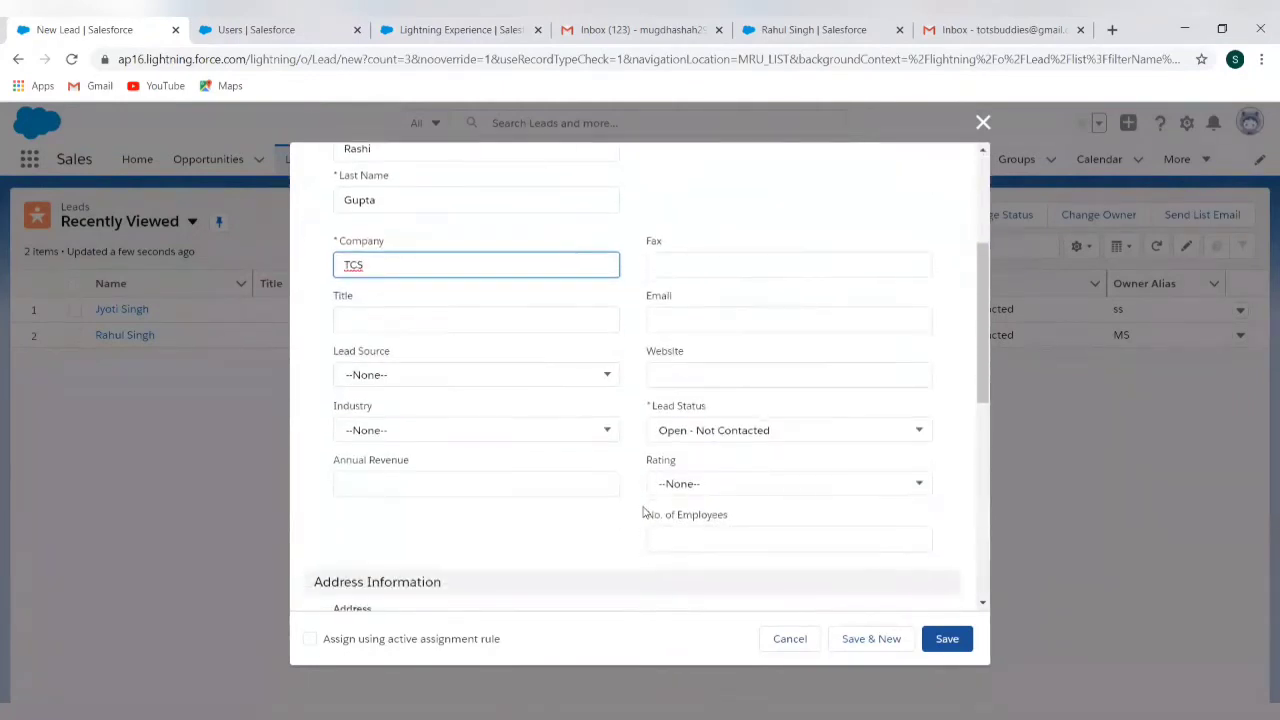
pyautogui.scroll(-6, 545, 484)
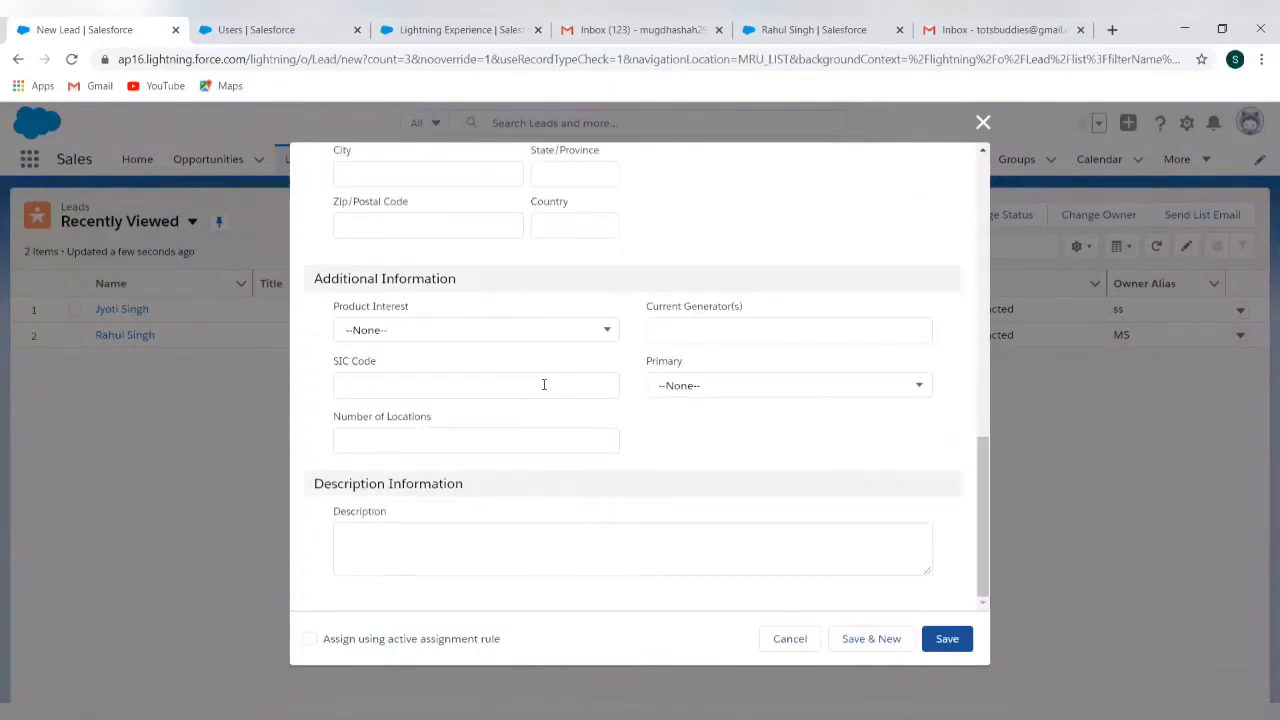
pyautogui.scroll(6, 543, 385)
pyautogui.click(530, 262)
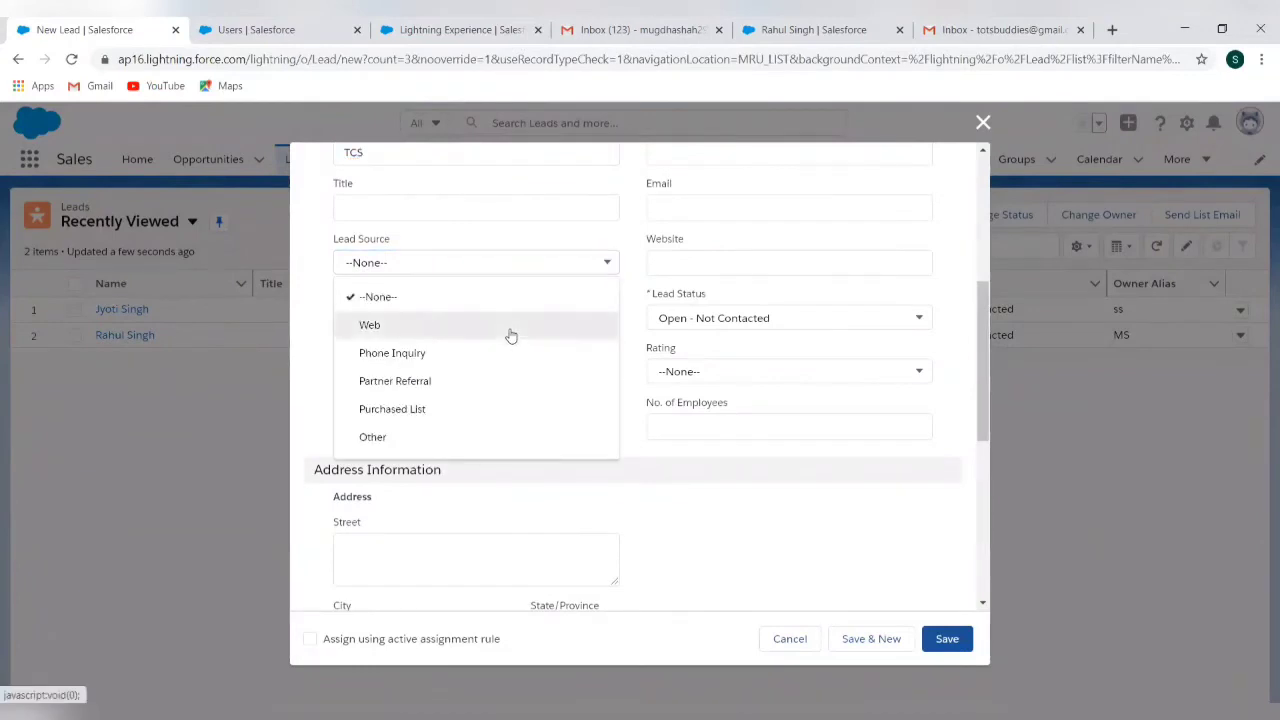
pyautogui.click(510, 332)
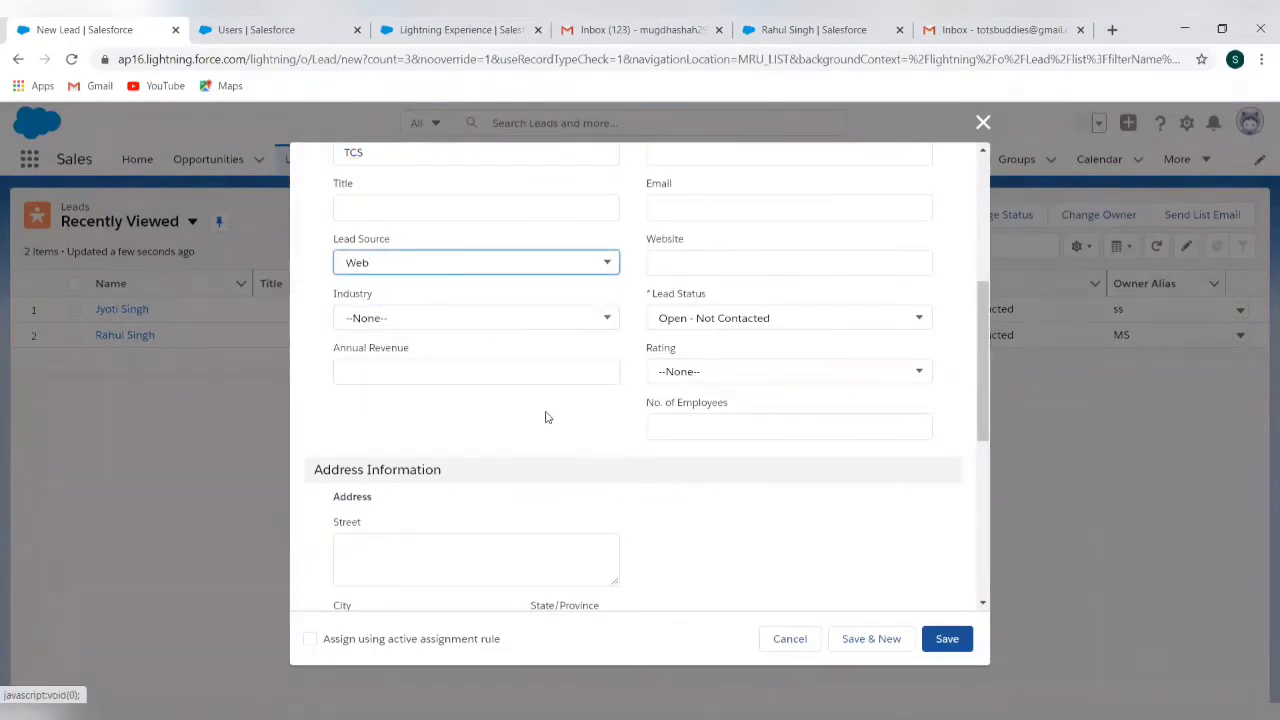
pyautogui.scroll(5, 545, 417)
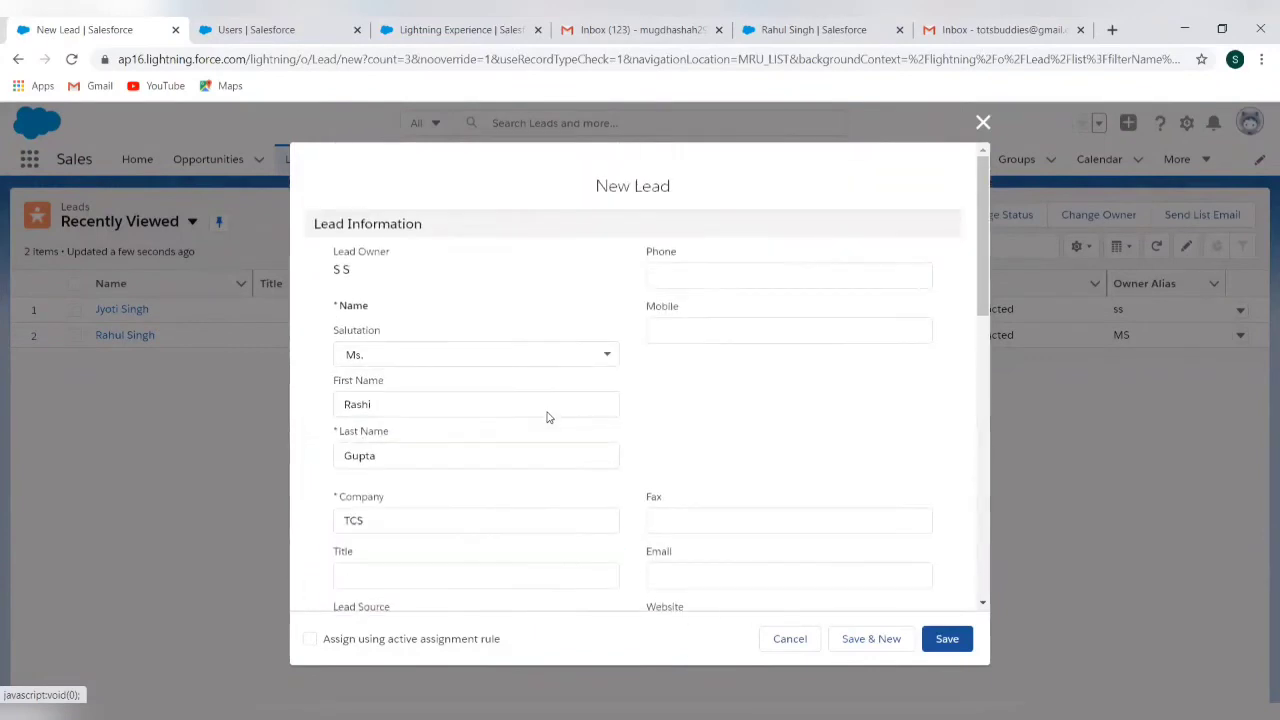
pyautogui.scroll(-3, 548, 411)
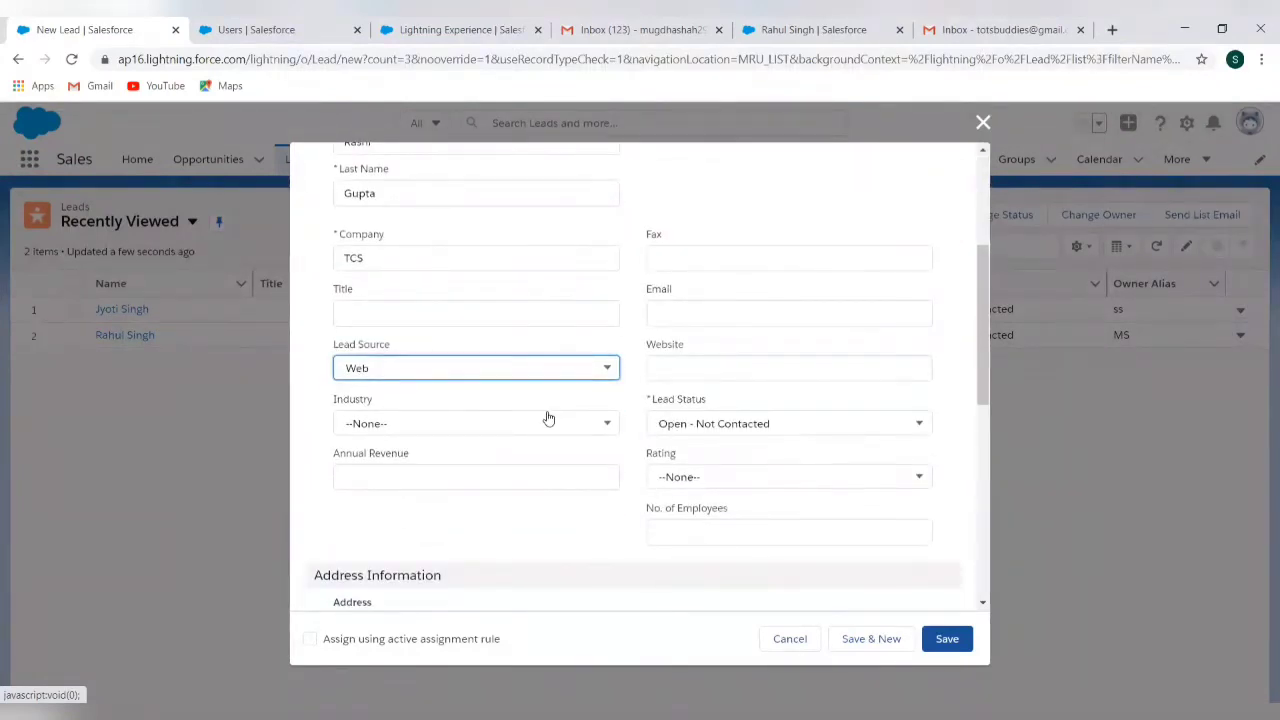
pyautogui.scroll(-3, 548, 418)
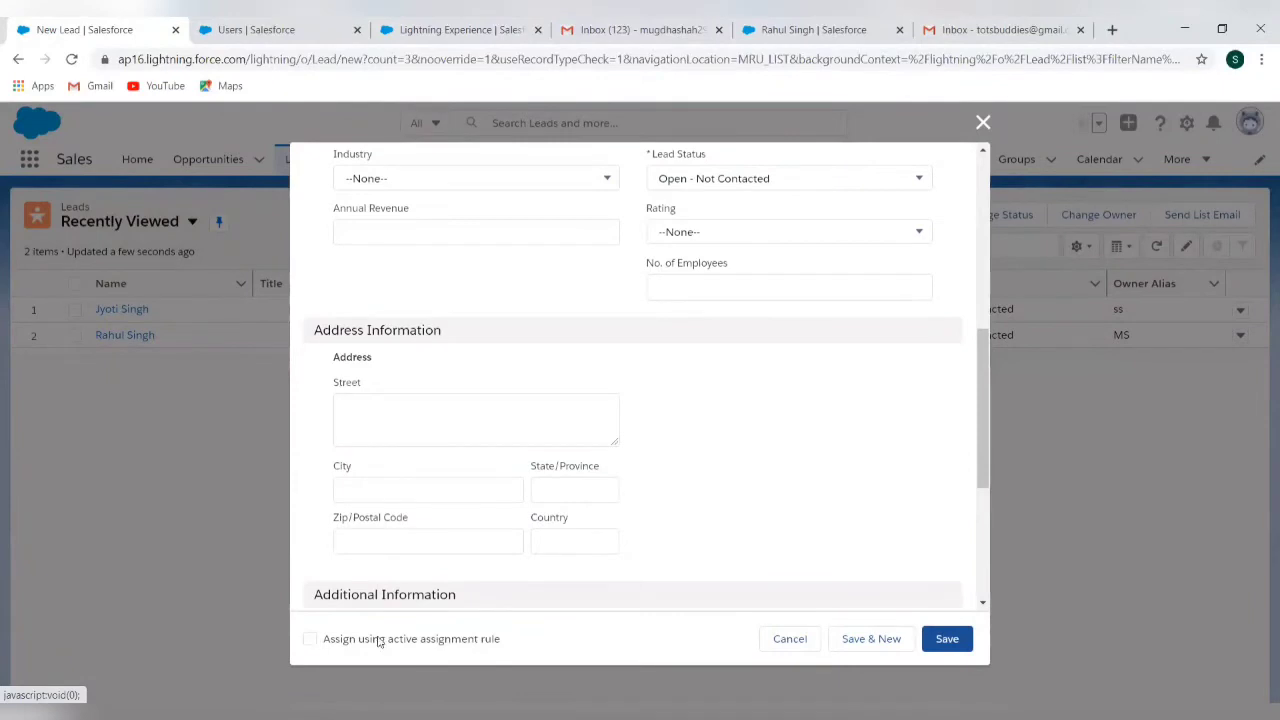
pyautogui.click(310, 641)
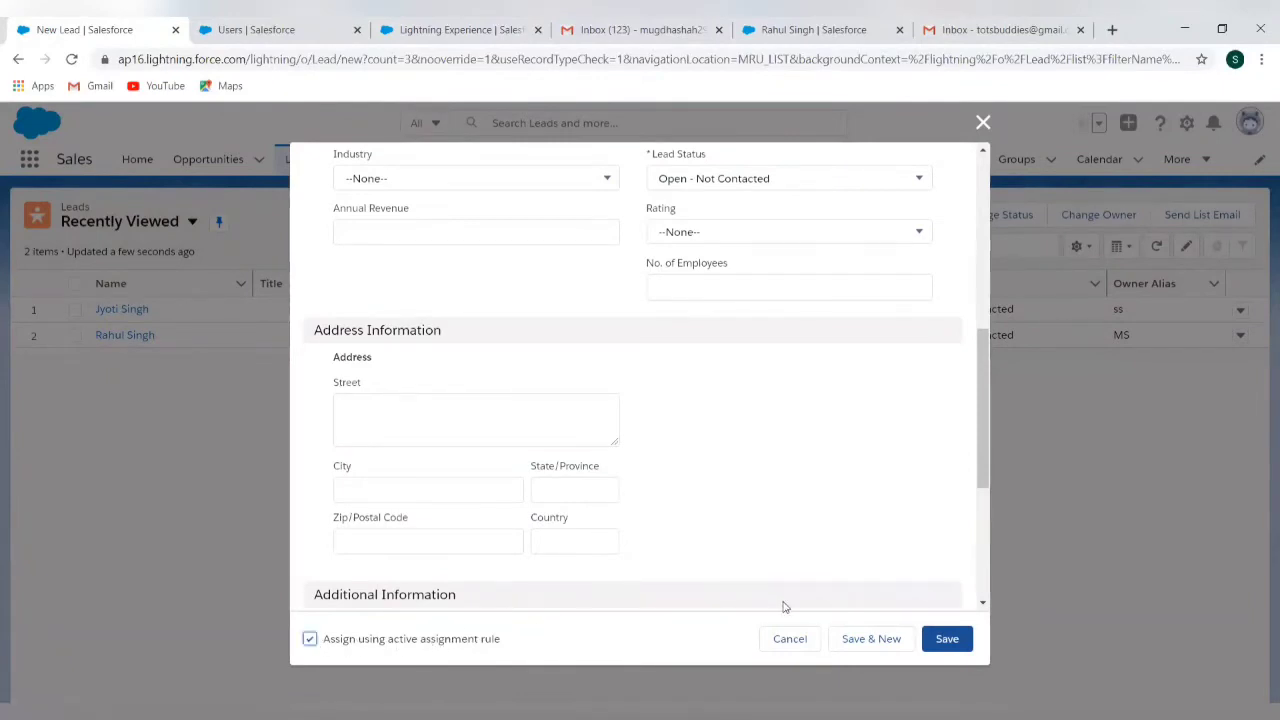
pyautogui.click(963, 646)
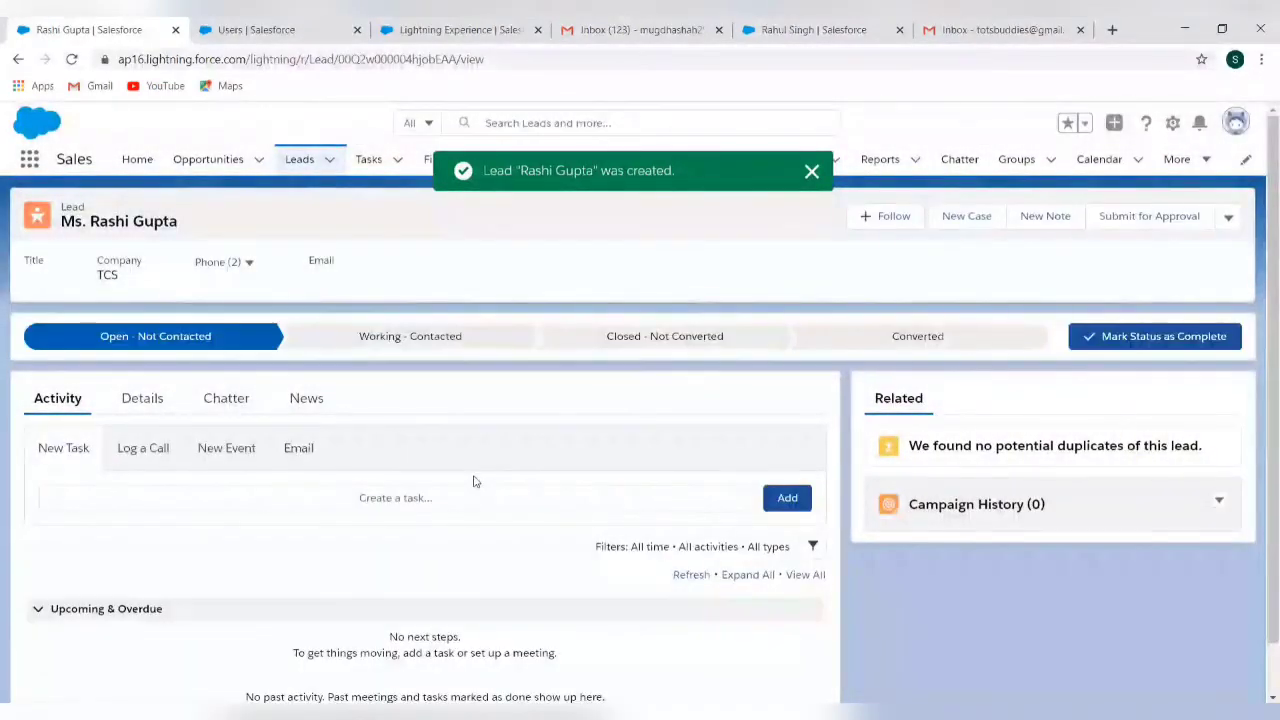
# Check the TCS lead's Lead Owner and Created By details, then switch to the Gmail inbox
pyautogui.click(130, 414)
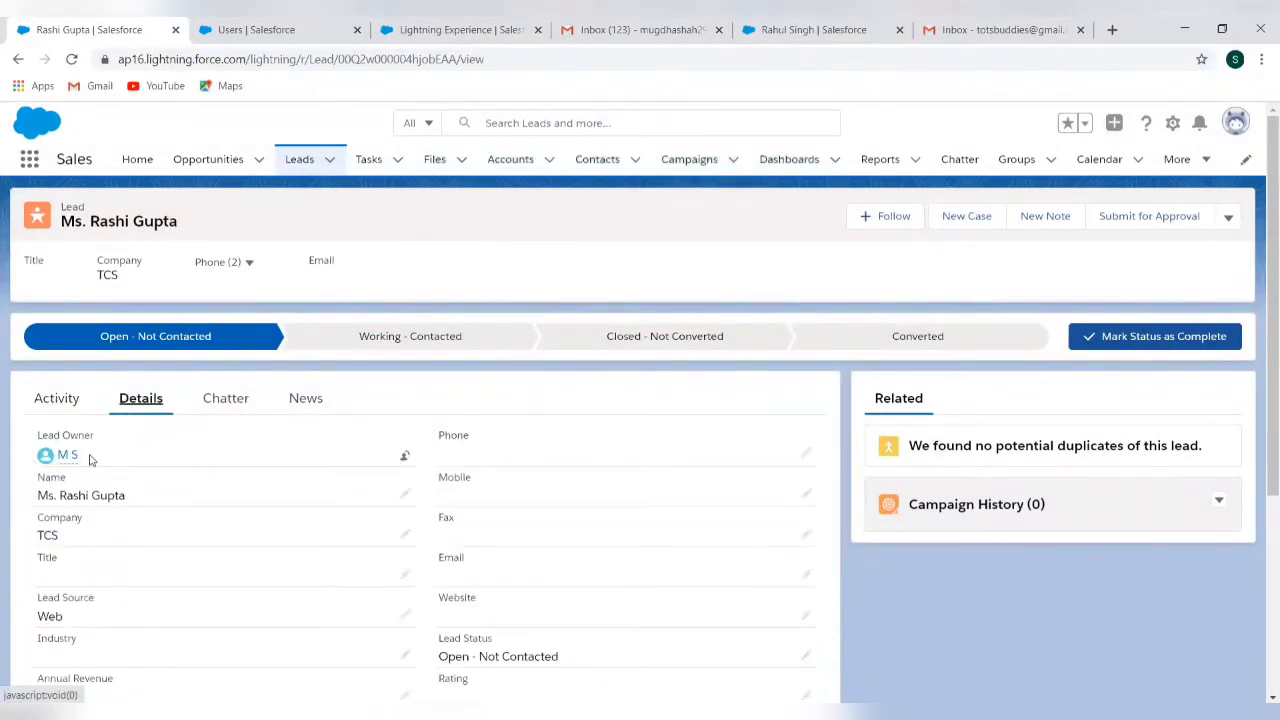
pyautogui.scroll(-3, 197, 495)
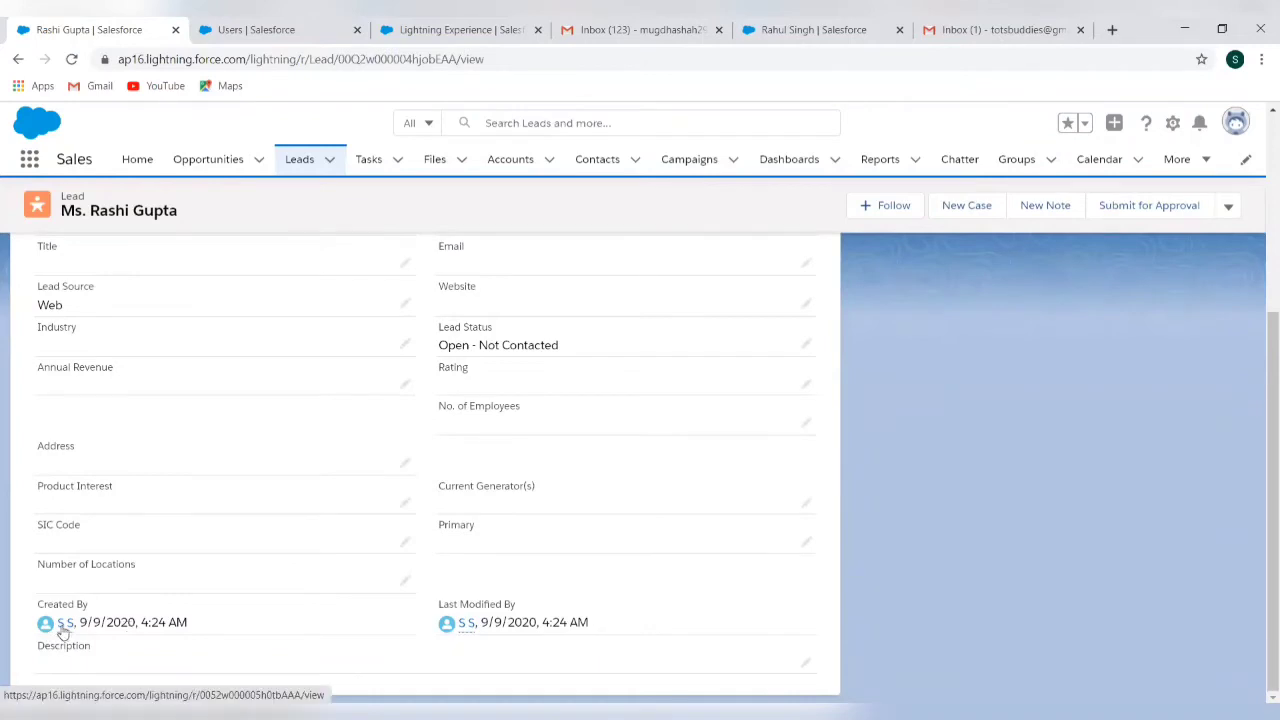
pyautogui.moveTo(64, 624)
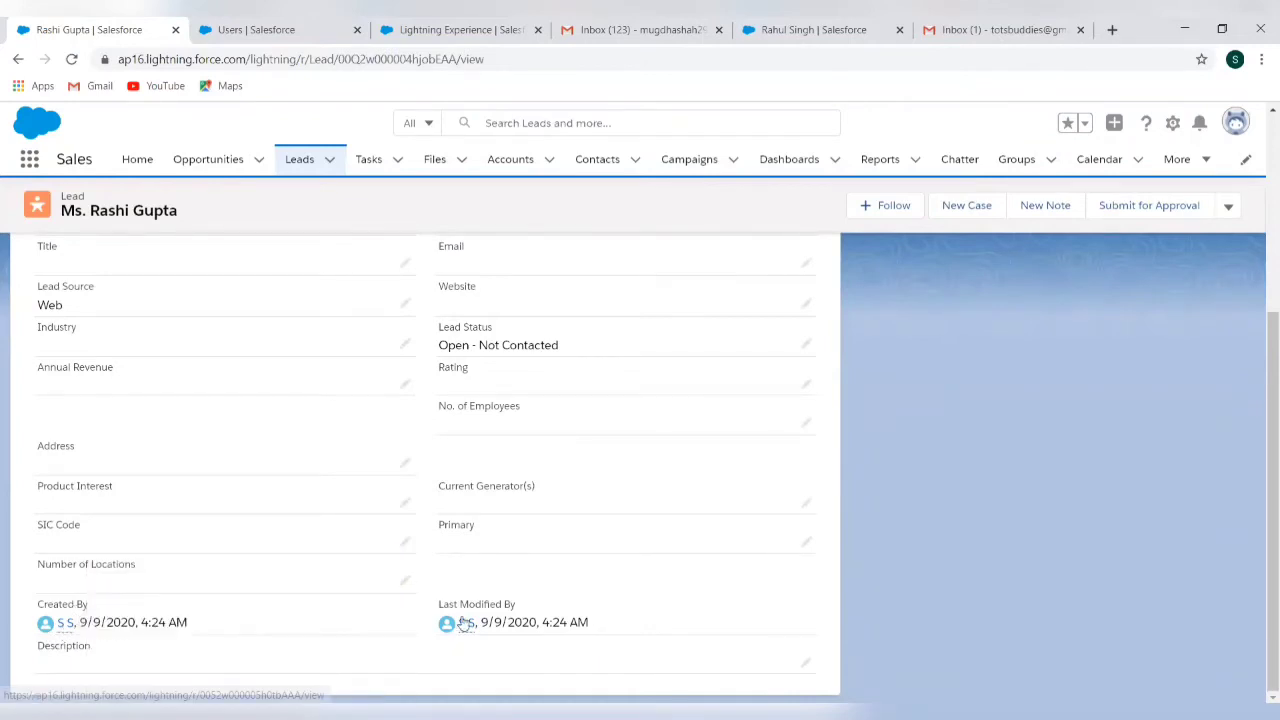
pyautogui.scroll(5, 296, 432)
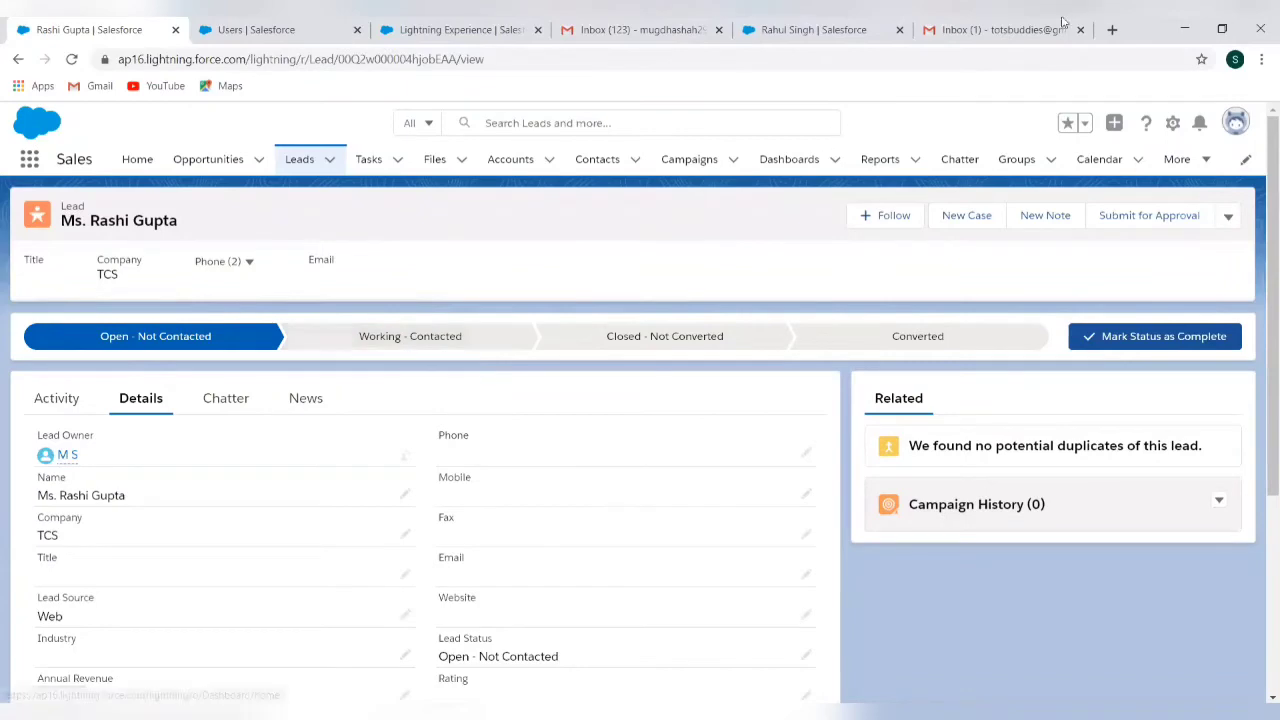
pyautogui.click(1000, 30)
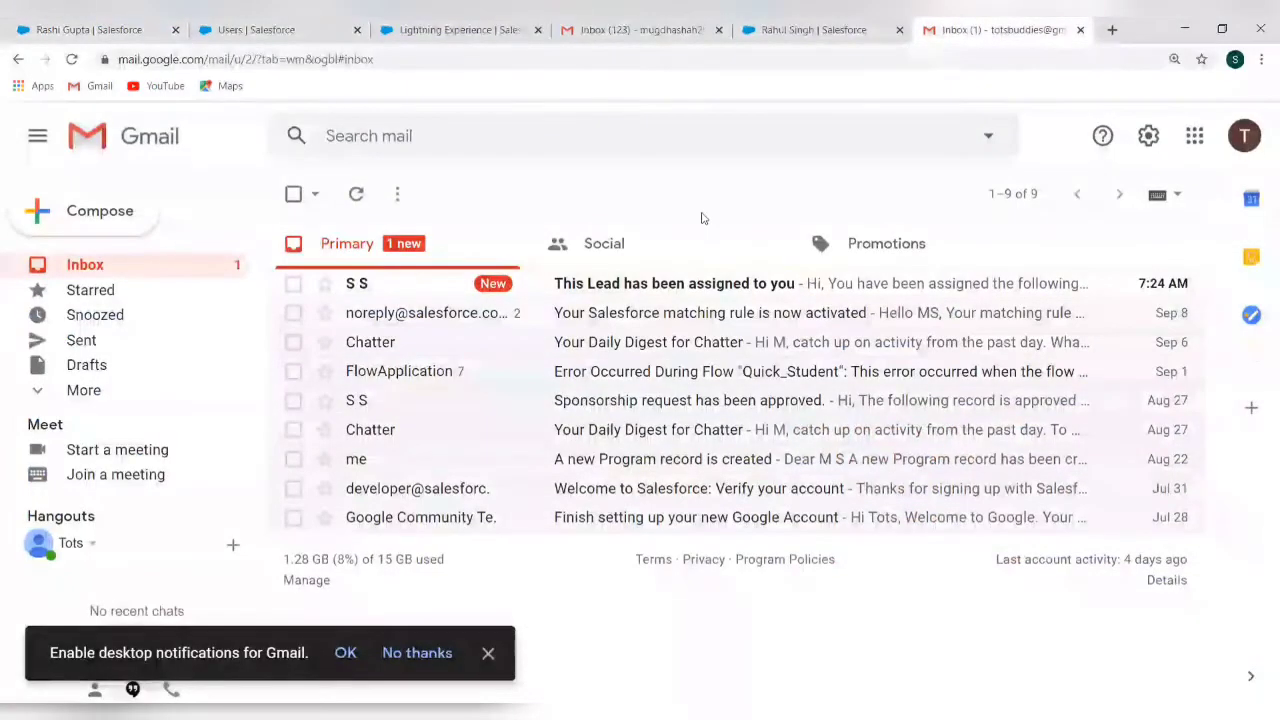
# Open the 'This Lead has been assigned to you' email and follow its link to the TCS lead
pyautogui.click(630, 290)
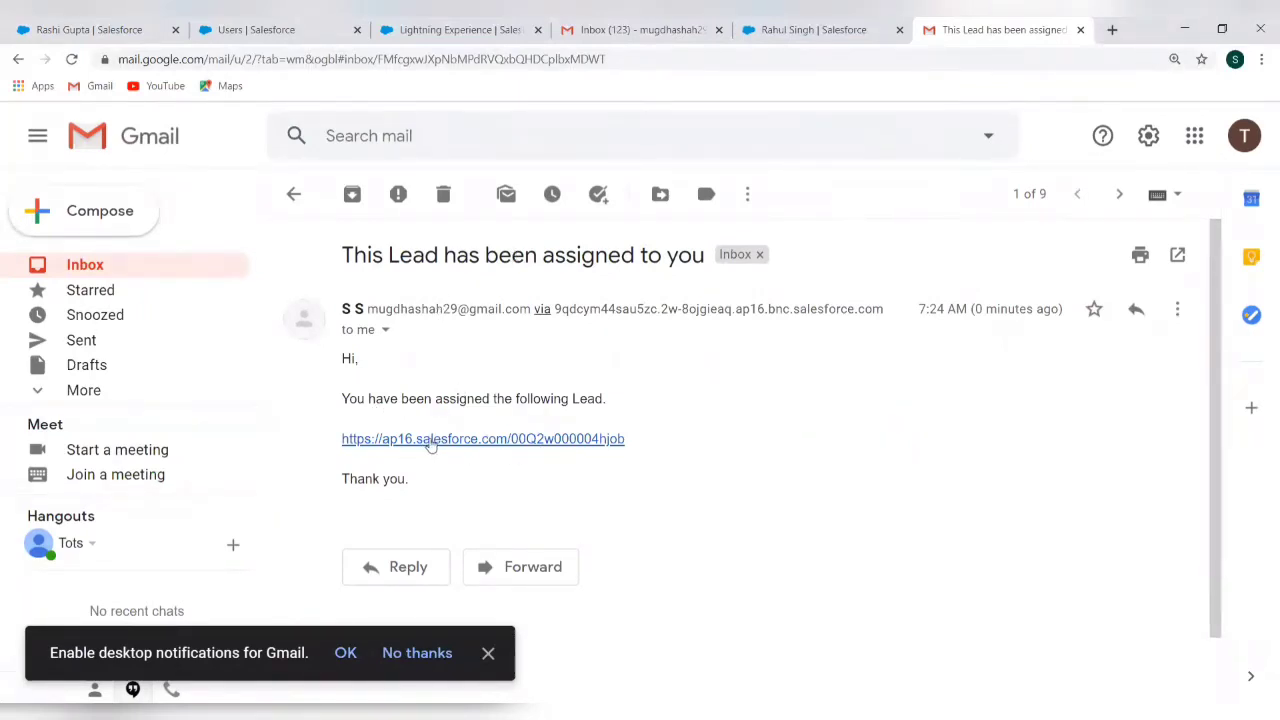
pyautogui.click(583, 441)
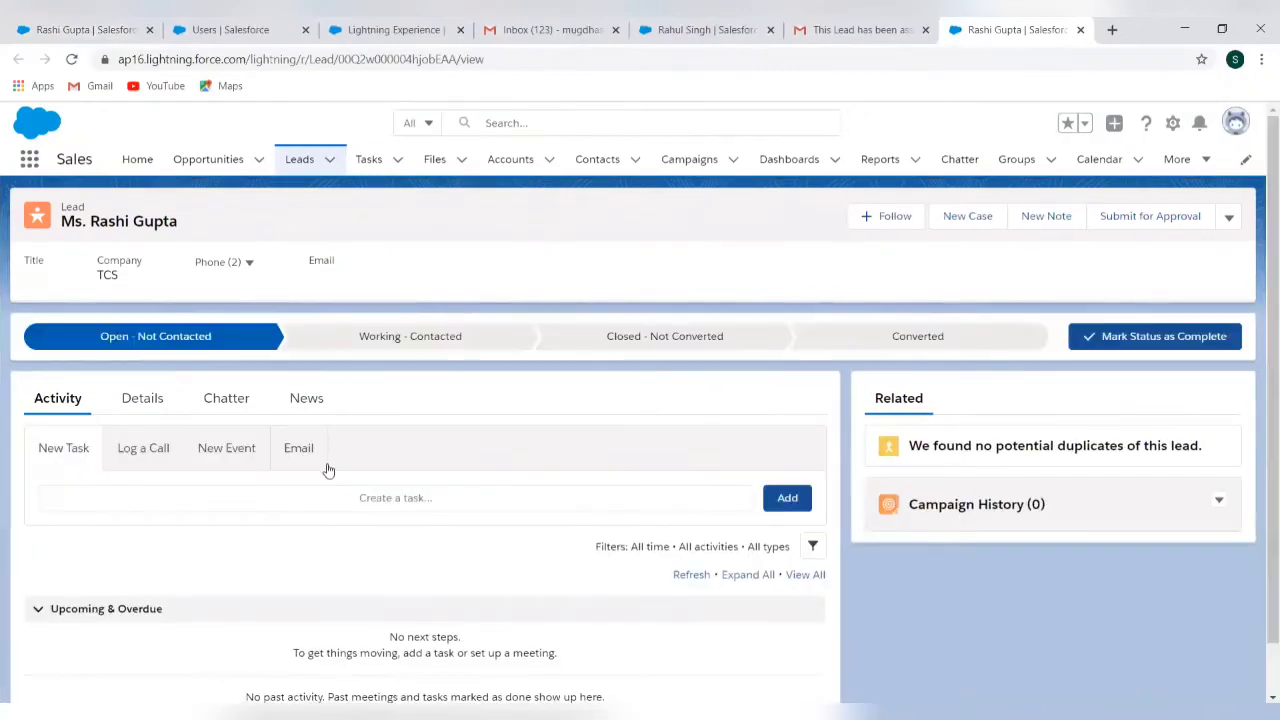
# Review the TCS lead's details confirming Lead Source Web, then return to the Leads list
pyautogui.click(140, 410)
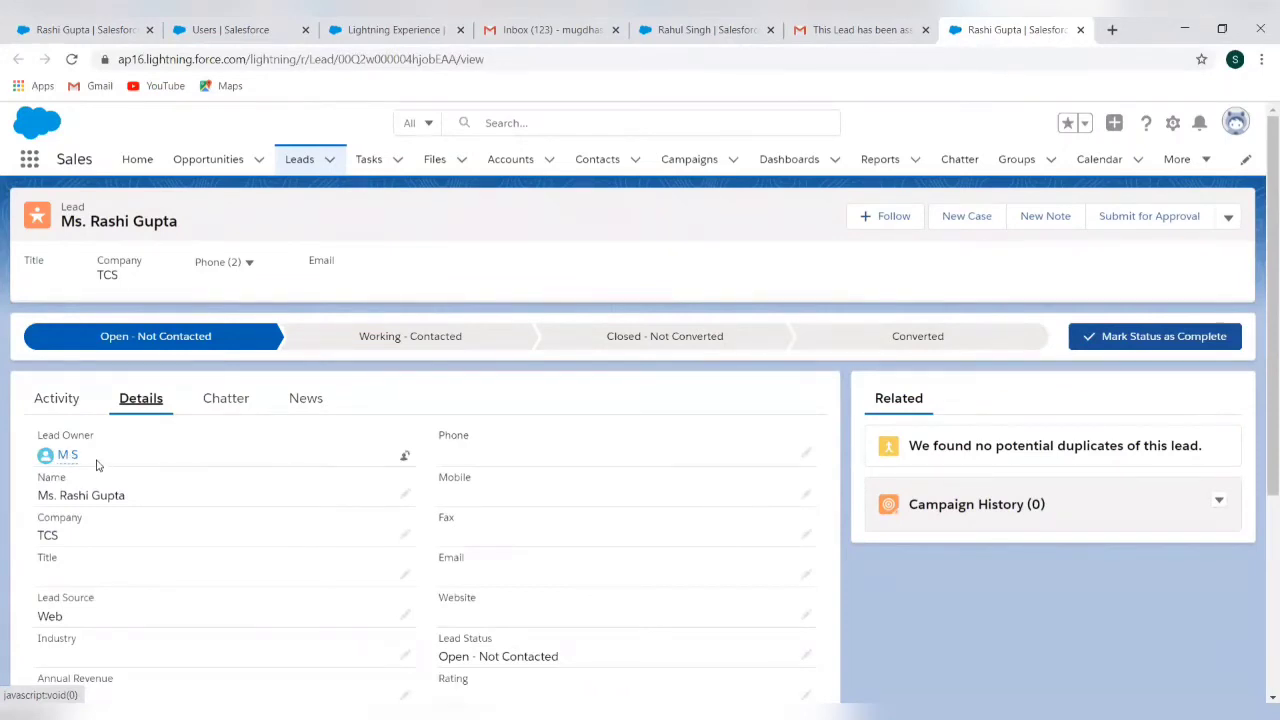
pyautogui.scroll(-3, 250, 521)
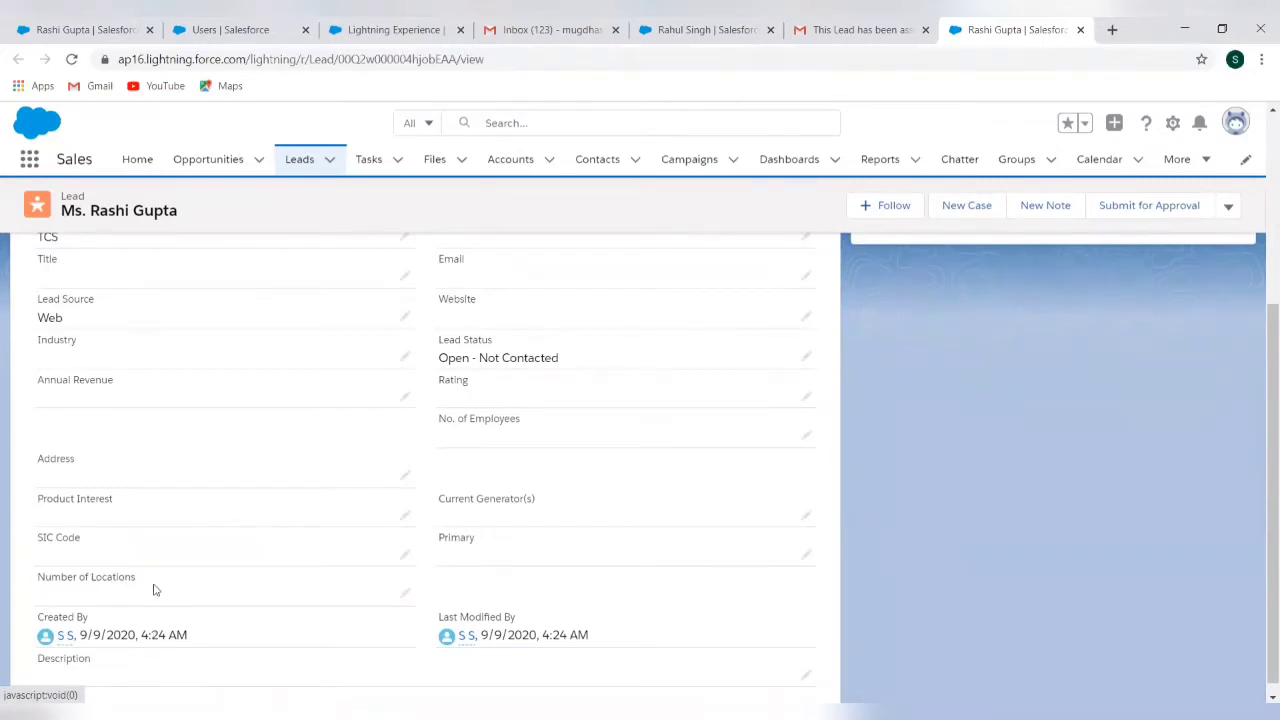
pyautogui.scroll(5, 160, 500)
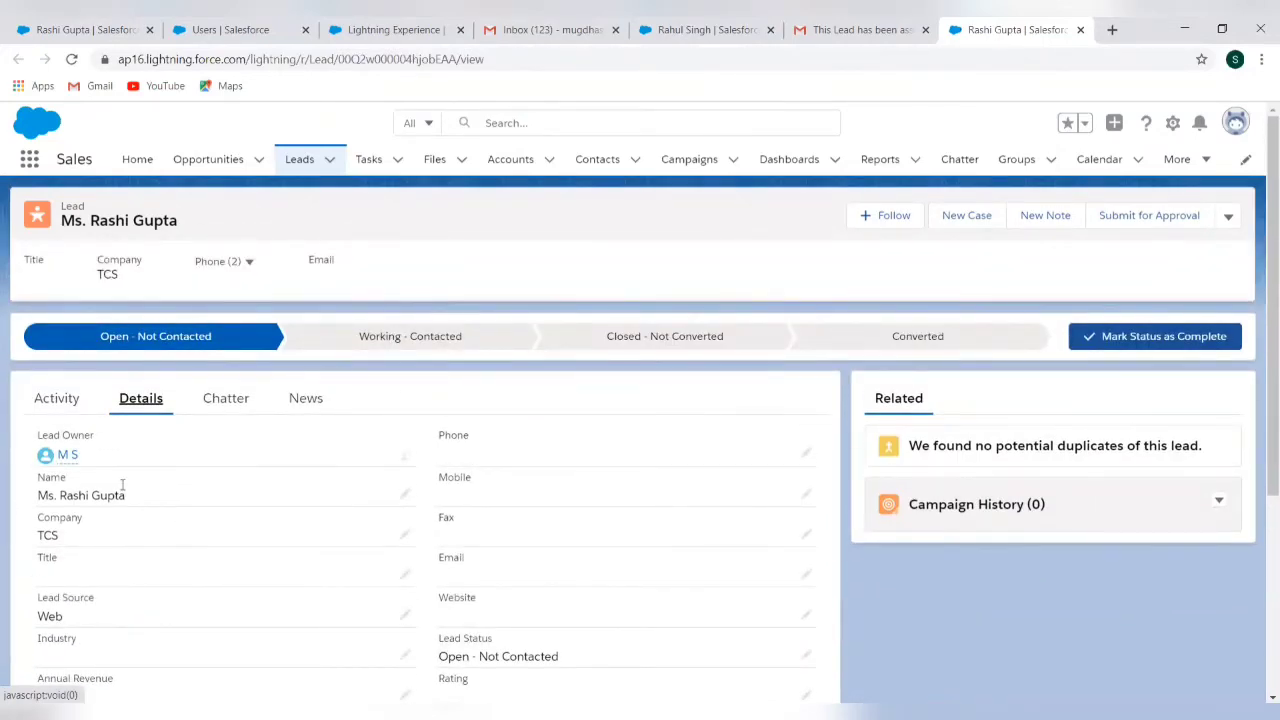
pyautogui.click(305, 161)
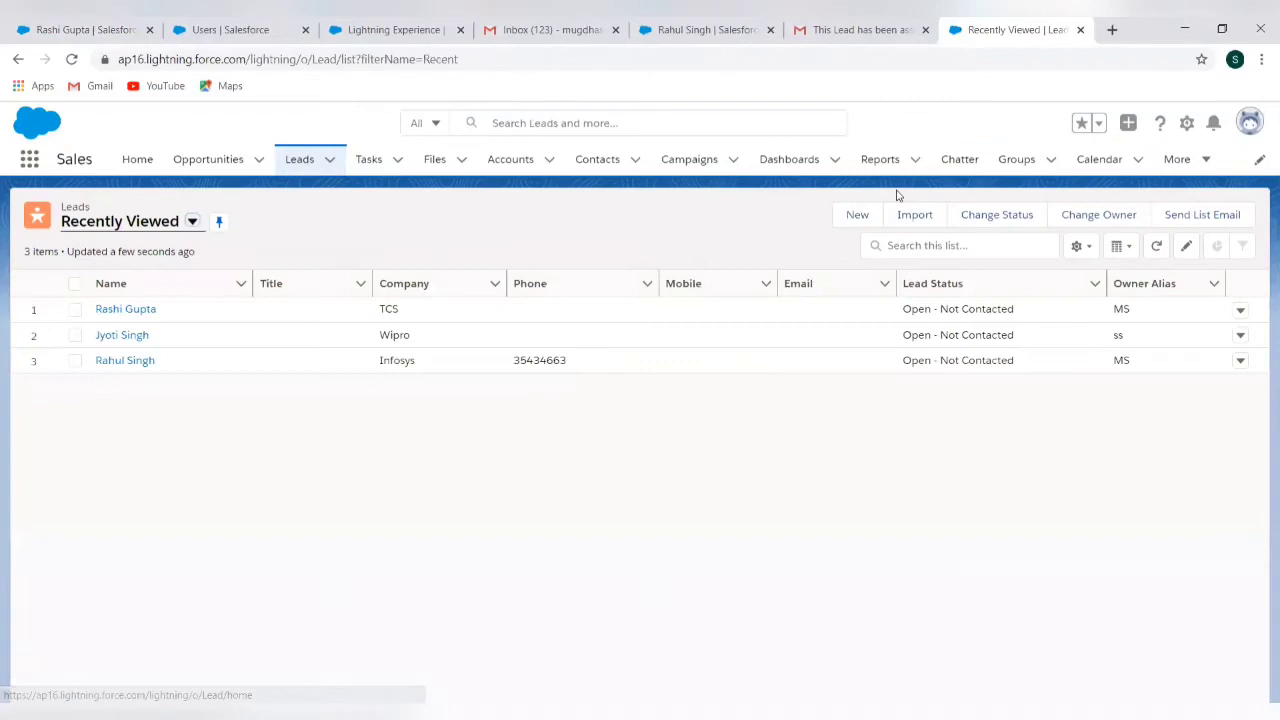
# Start a new lead with the lead's first and last name and company Wipro
pyautogui.click(852, 222)
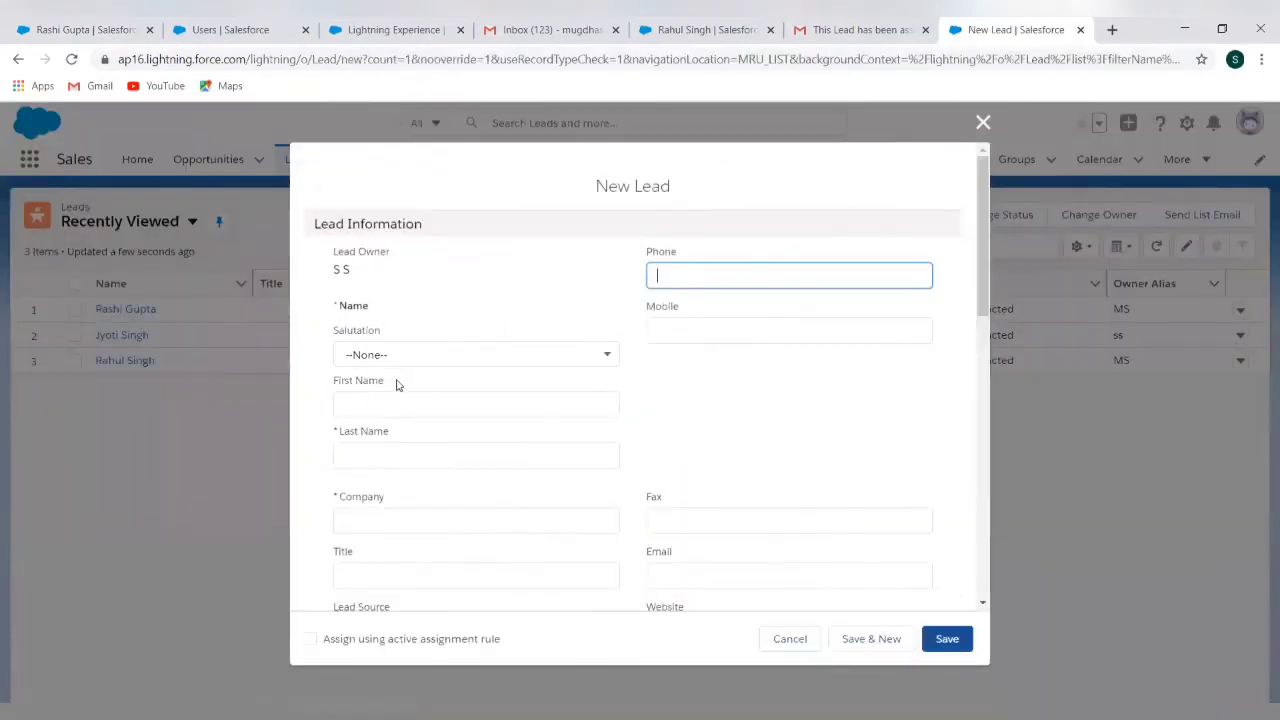
pyautogui.click(350, 403)
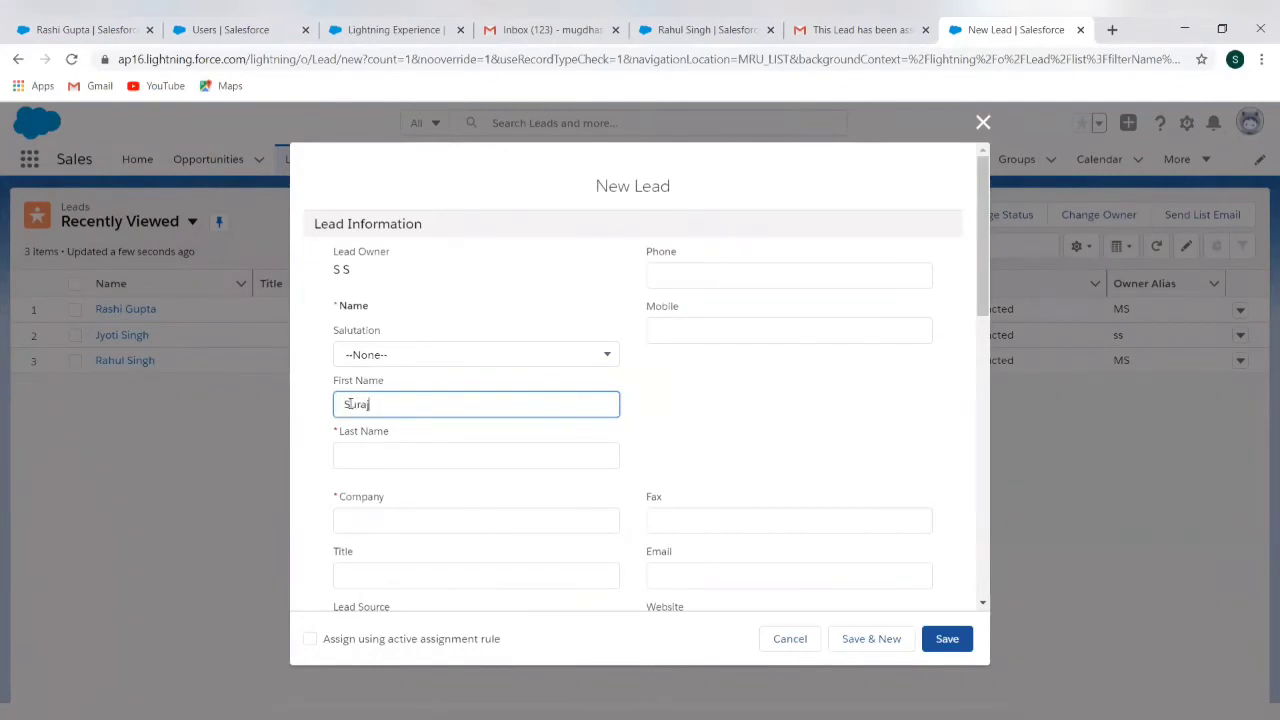
pyautogui.click(391, 449)
pyautogui.write('M')
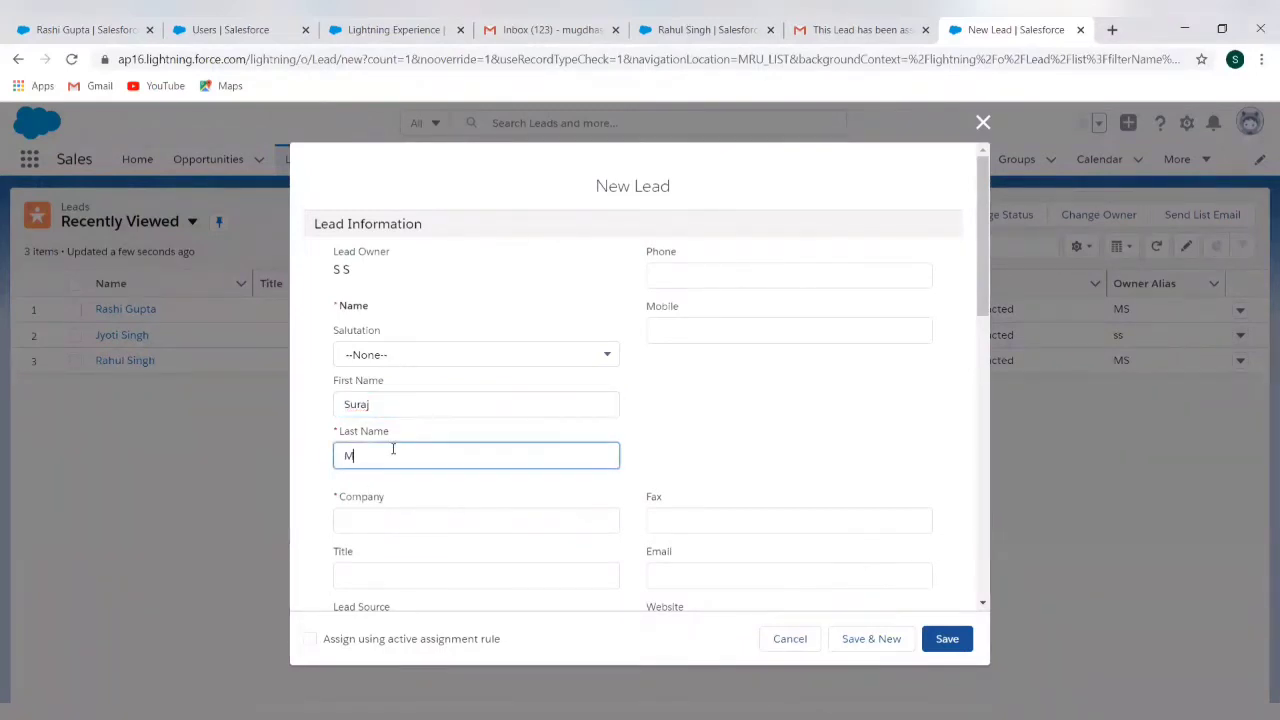
pyautogui.write('ittal')
pyautogui.click(523, 519)
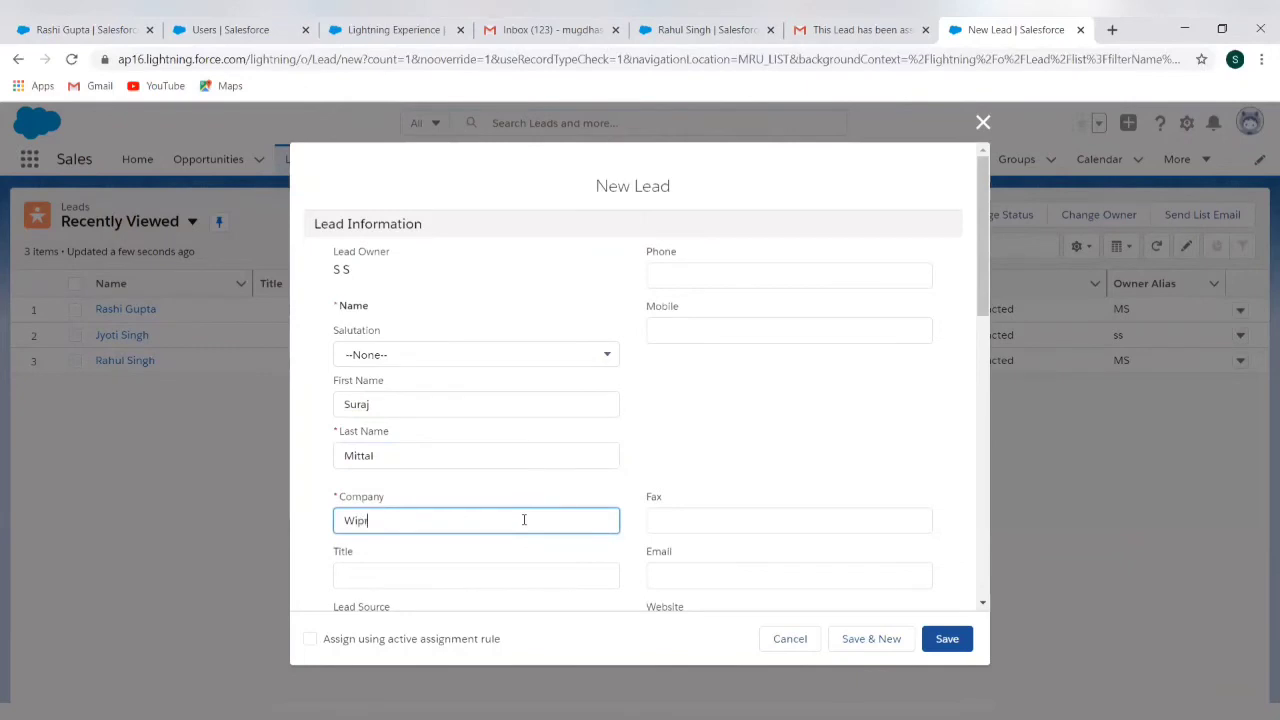
# Set Lead Source Phone Inquiry and Country USA, apply the active assignment rule, and save
pyautogui.scroll(-2, 612, 519)
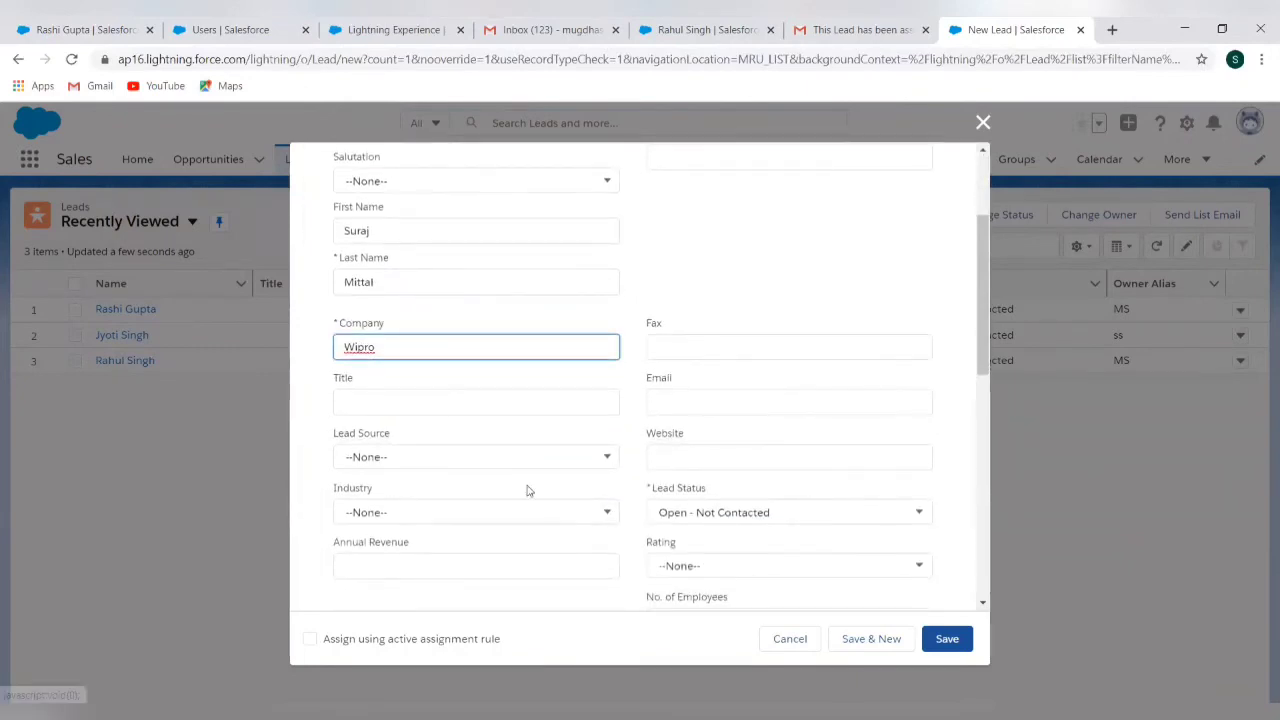
pyautogui.click(507, 458)
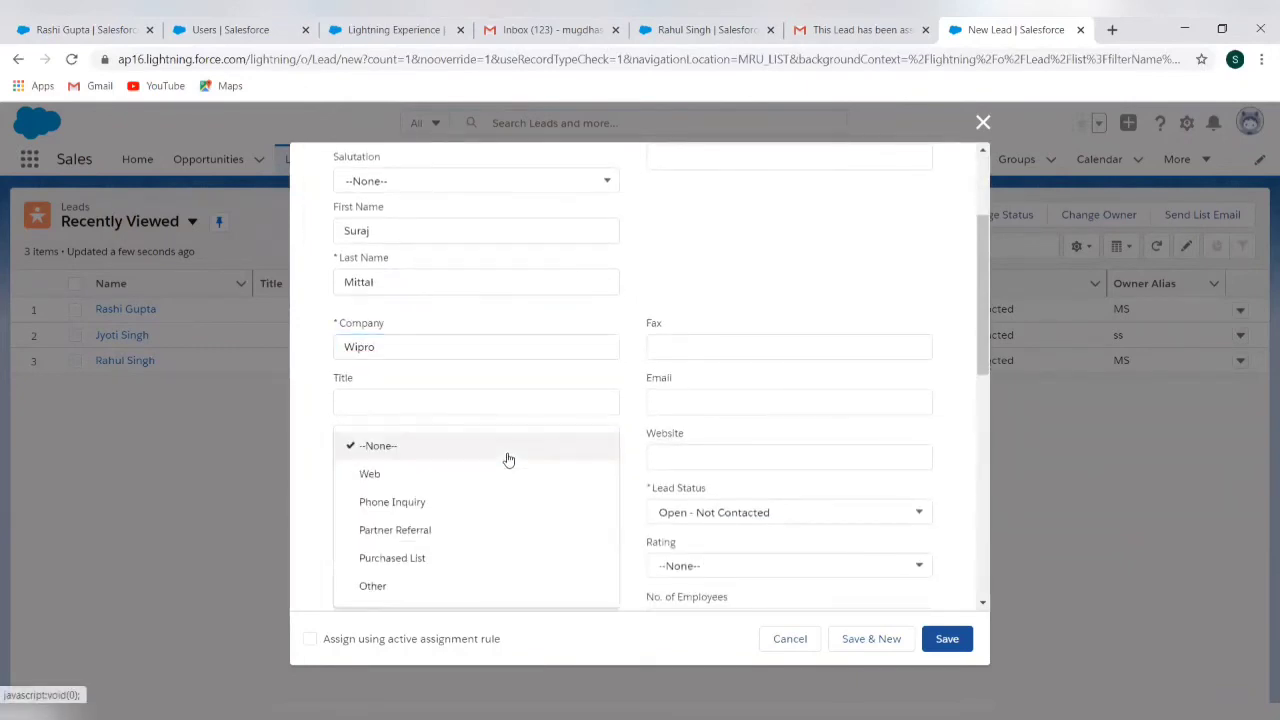
pyautogui.click(479, 505)
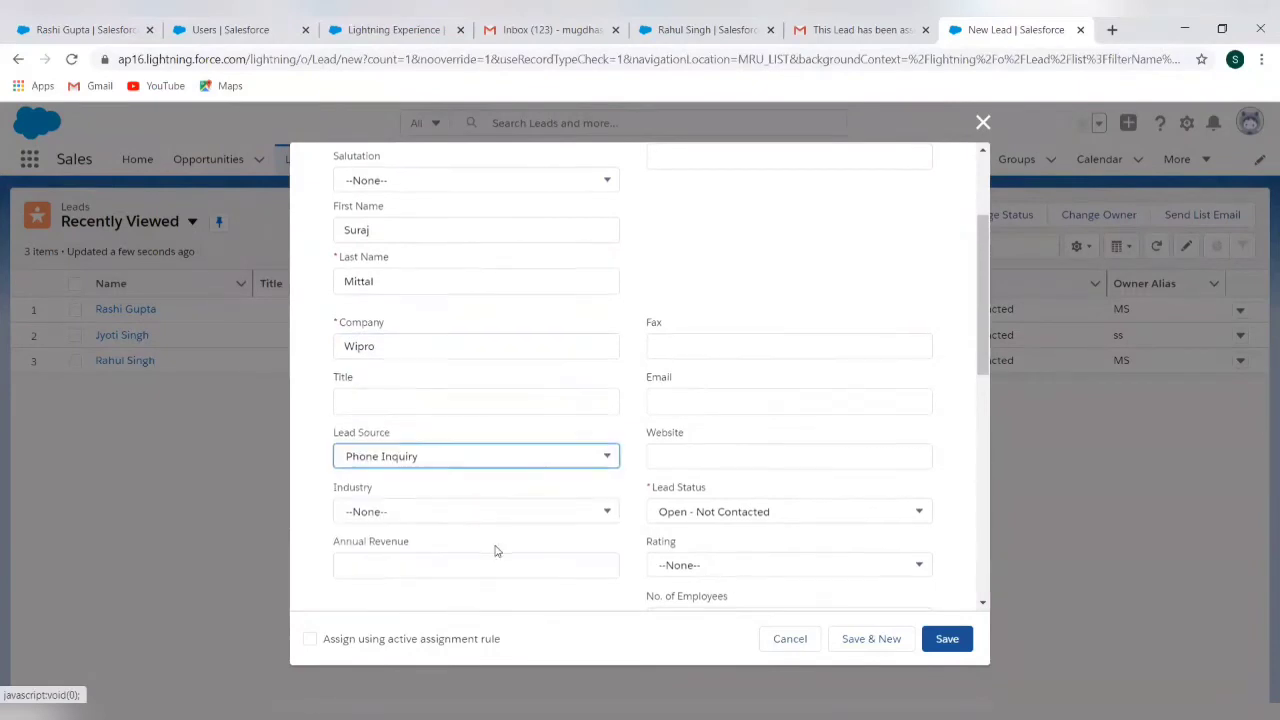
pyautogui.scroll(-3, 495, 551)
pyautogui.scroll(-1, 490, 530)
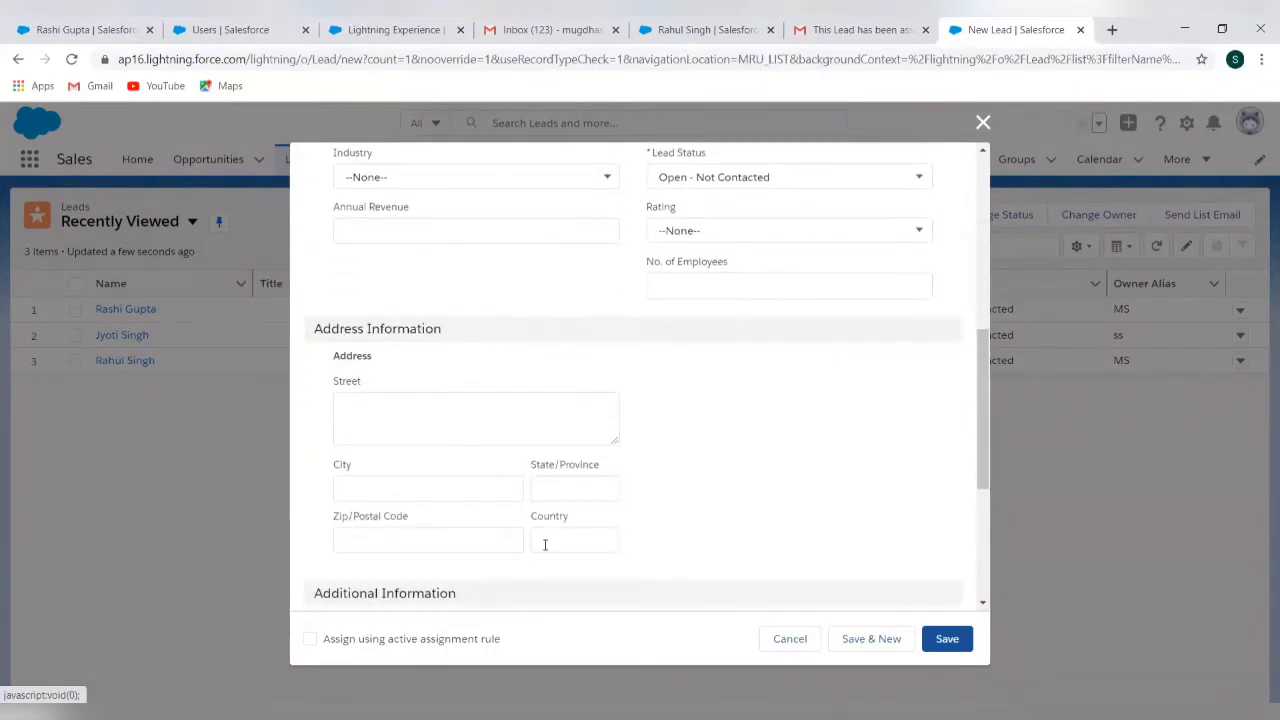
pyautogui.click(545, 544)
pyautogui.write('USA')
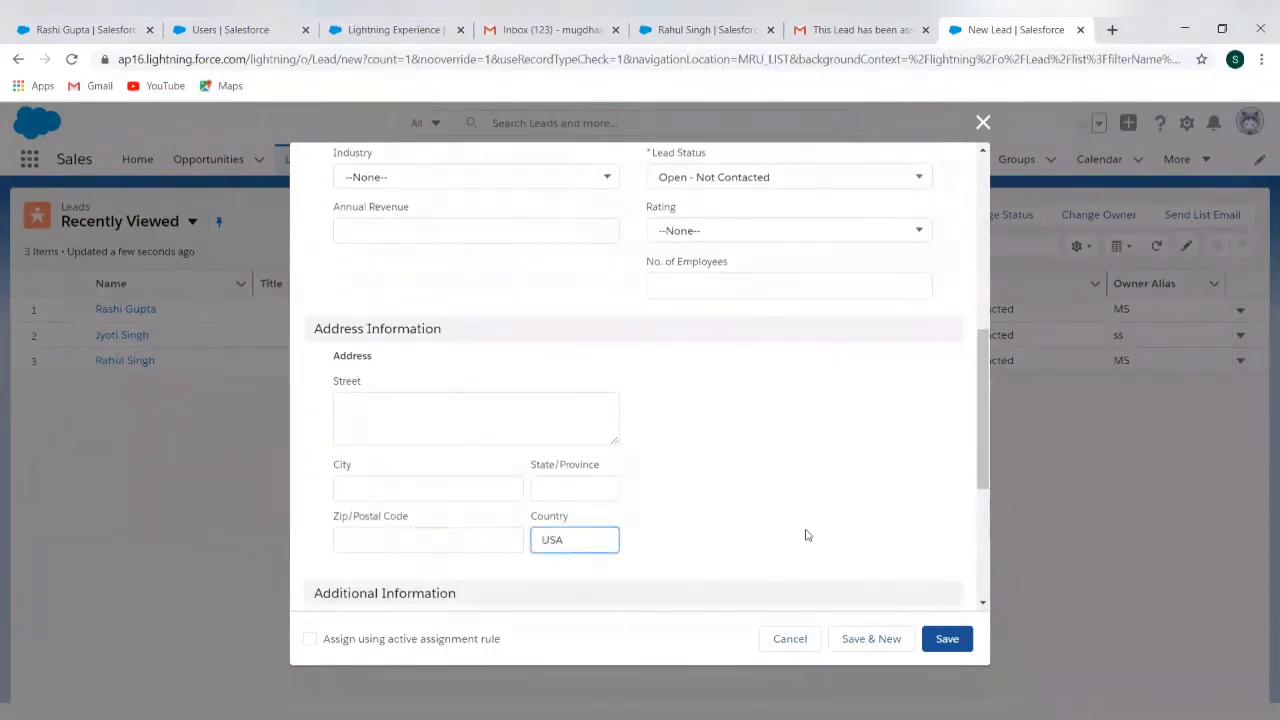
pyautogui.click(310, 640)
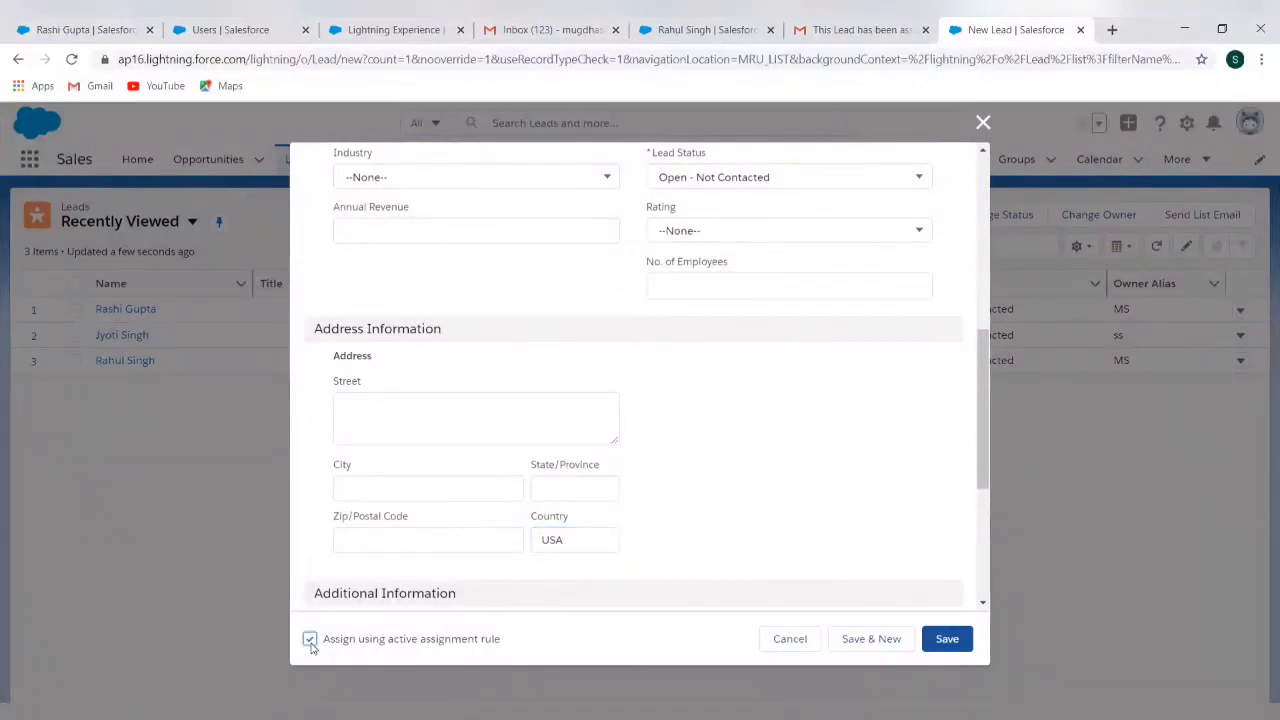
pyautogui.click(944, 641)
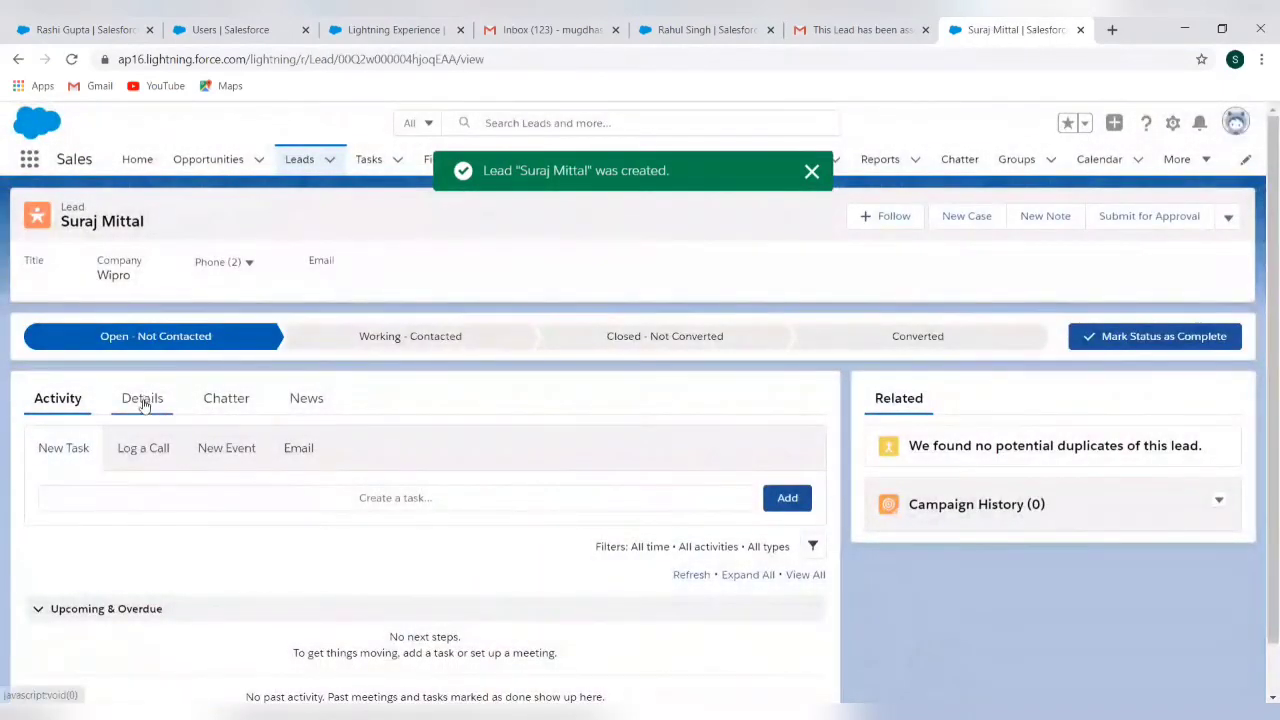
# Review the Wipro lead's details: Phone Inquiry source, USA address, Open - Not Contacted status, and owner
pyautogui.click(143, 400)
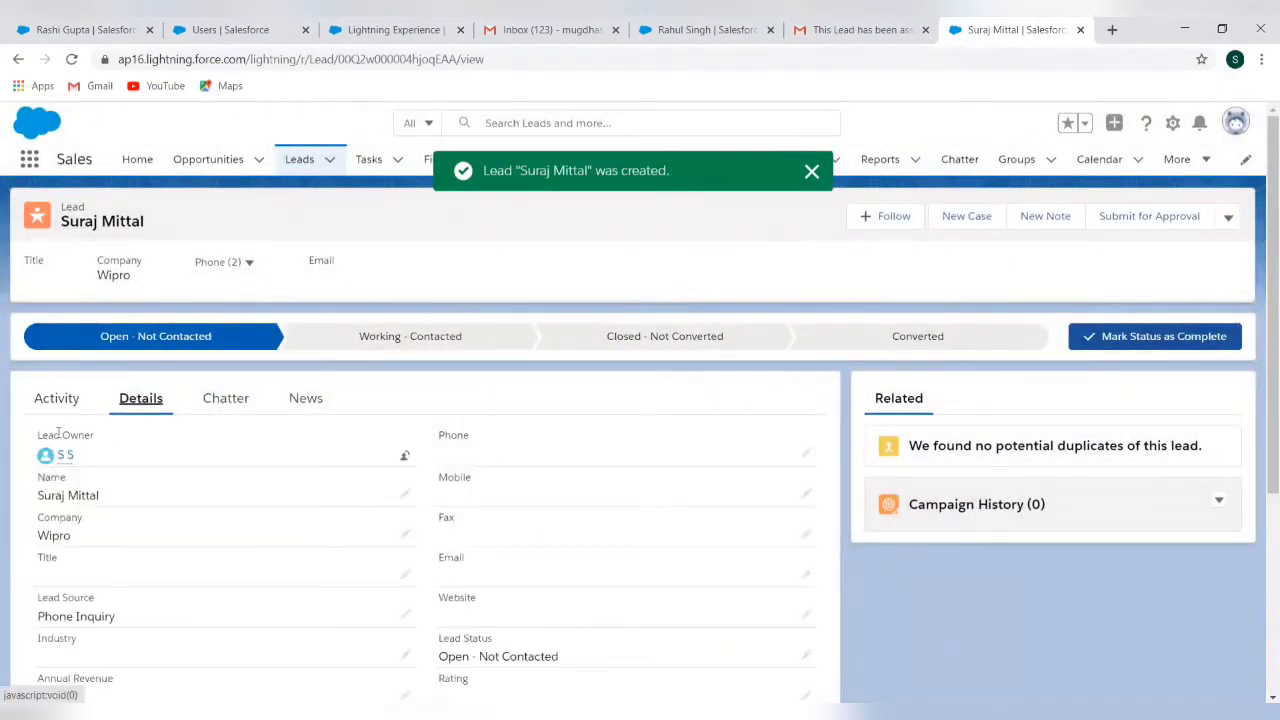
pyautogui.scroll(-3, 222, 552)
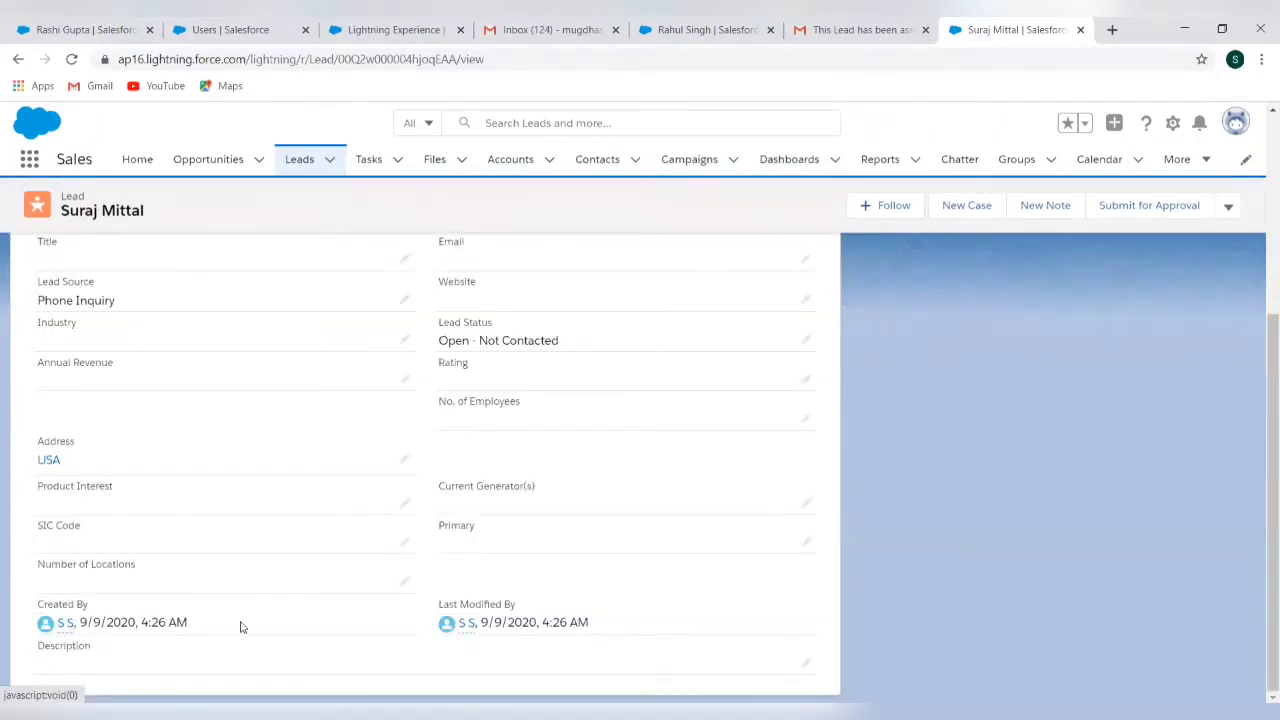
pyautogui.scroll(5, 274, 443)
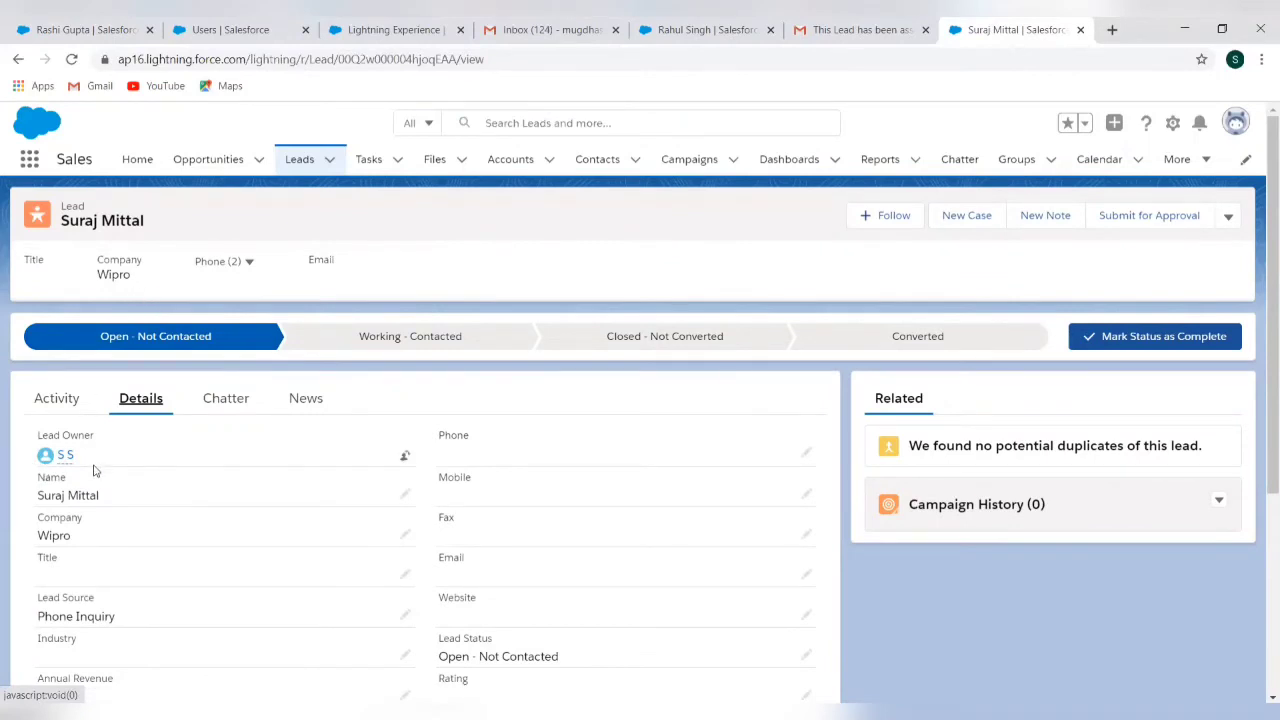
# Read the newest 'This Lead has been assigned to you' email, mark it Looks safe, then return to Setup
pyautogui.click(533, 30)
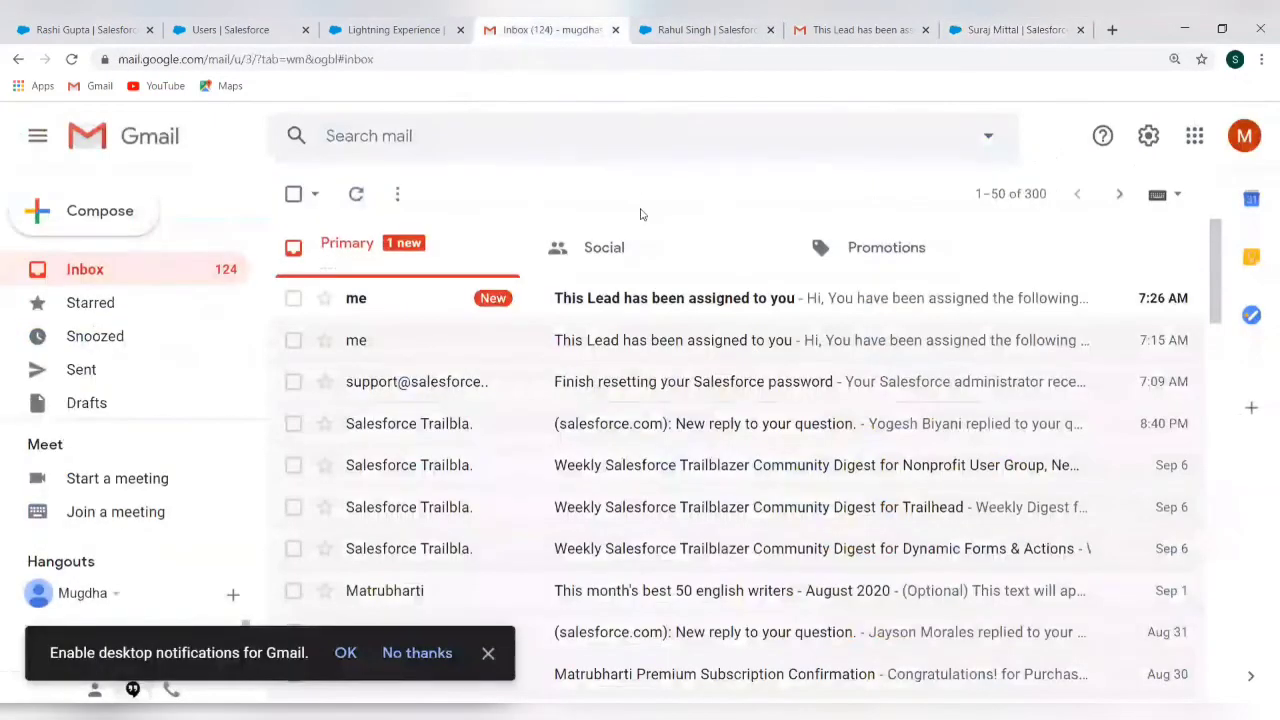
pyautogui.click(659, 305)
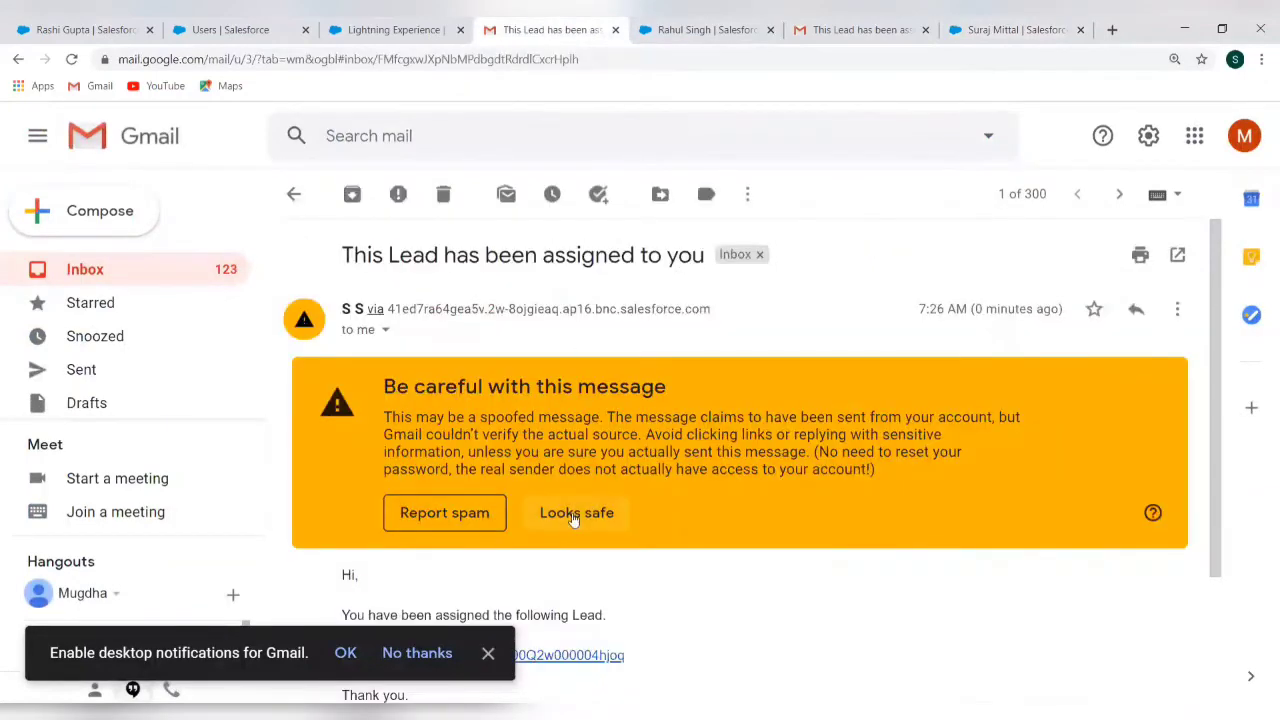
pyautogui.scroll(-2, 575, 518)
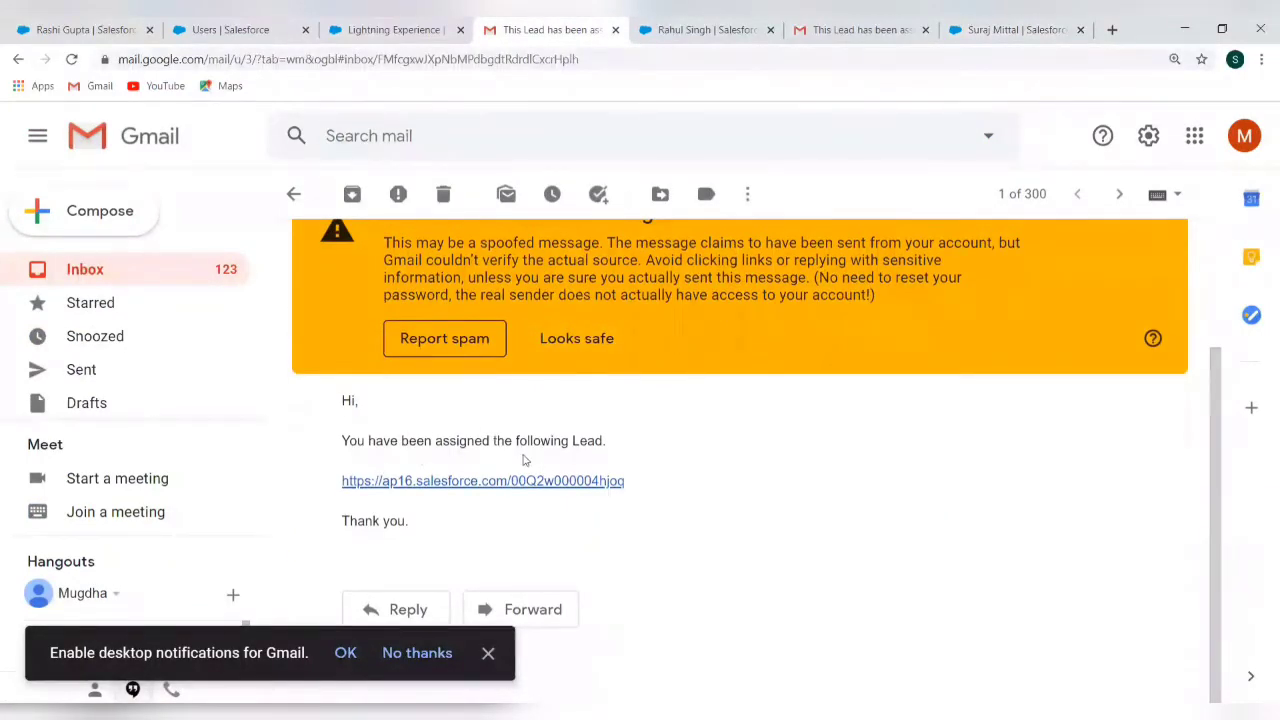
pyautogui.click(604, 339)
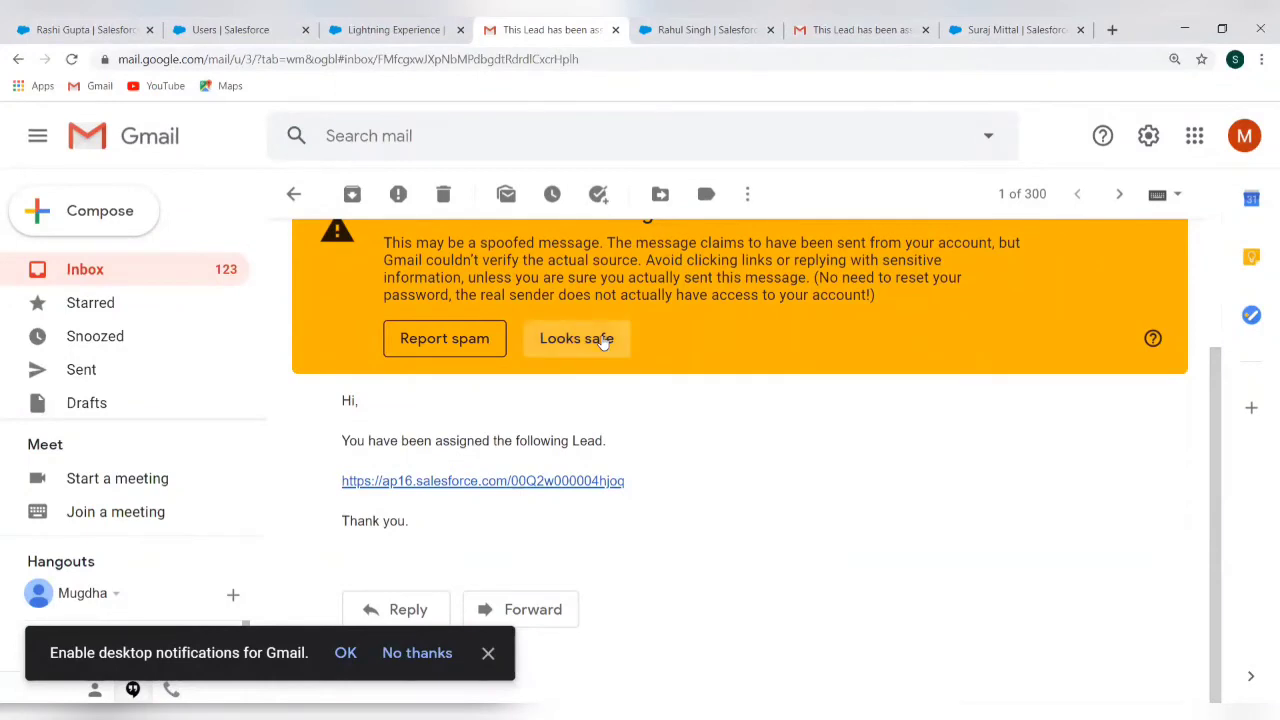
pyautogui.scroll(1, 623, 451)
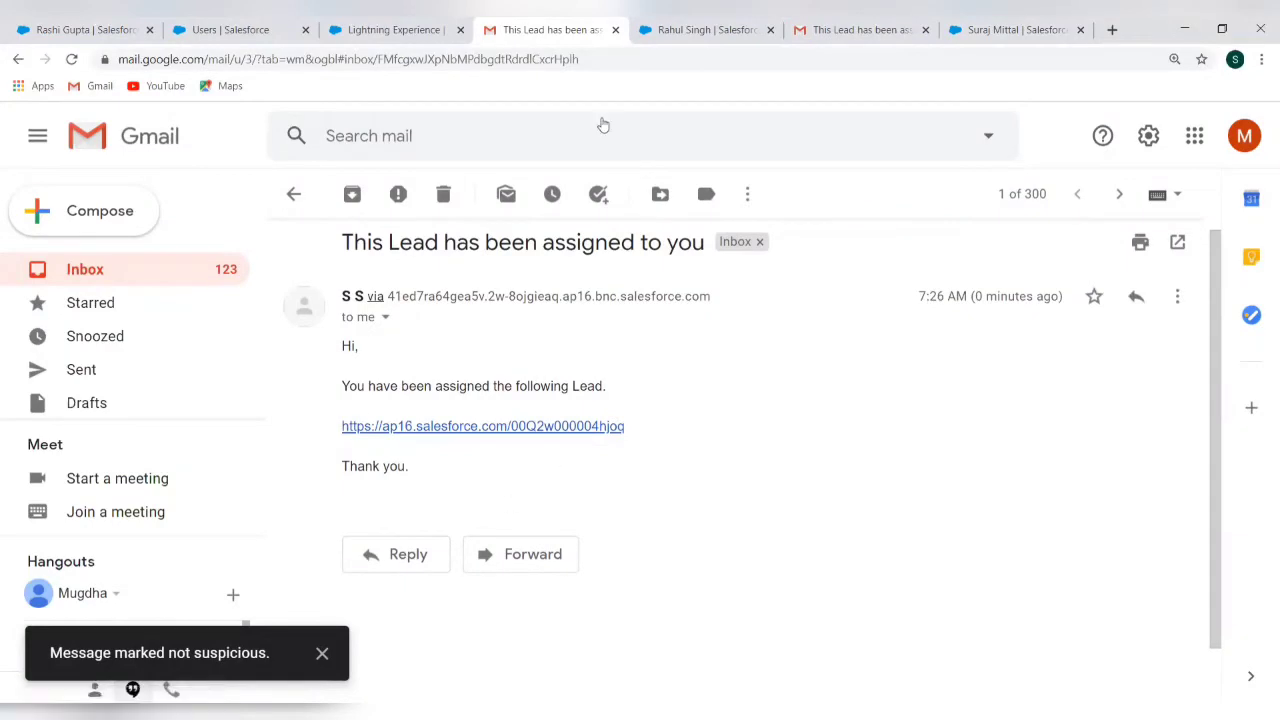
pyautogui.click(398, 37)
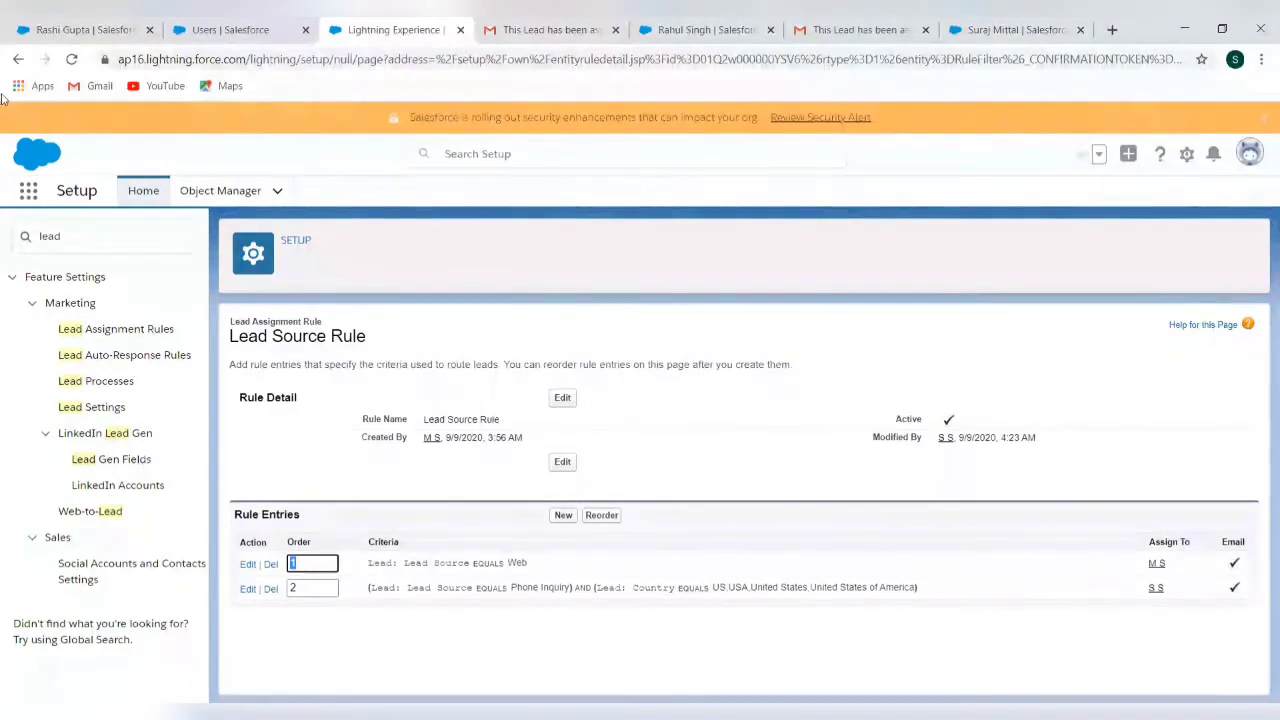
# Find Case Assignment Rules via a 'case' Quick Find search and open the Standard rule
pyautogui.click(90, 236)
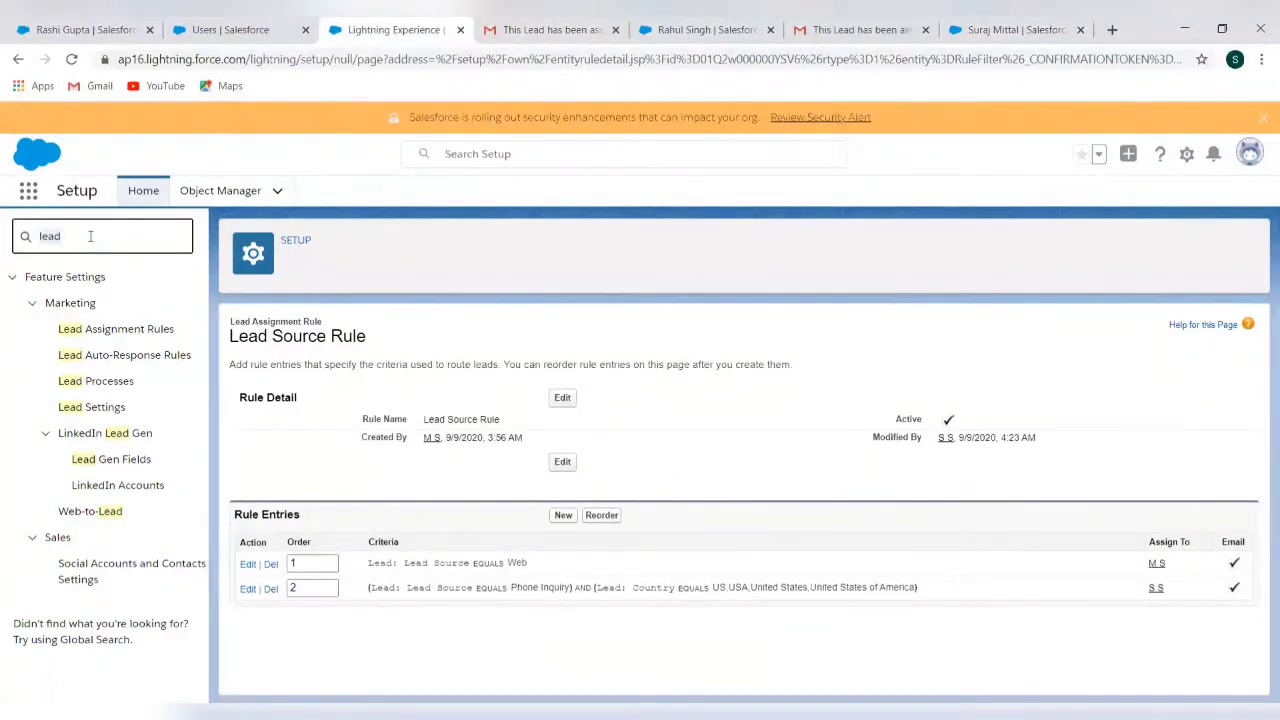
pyautogui.hotkey('ctrl', 'a')
pyautogui.write('case')
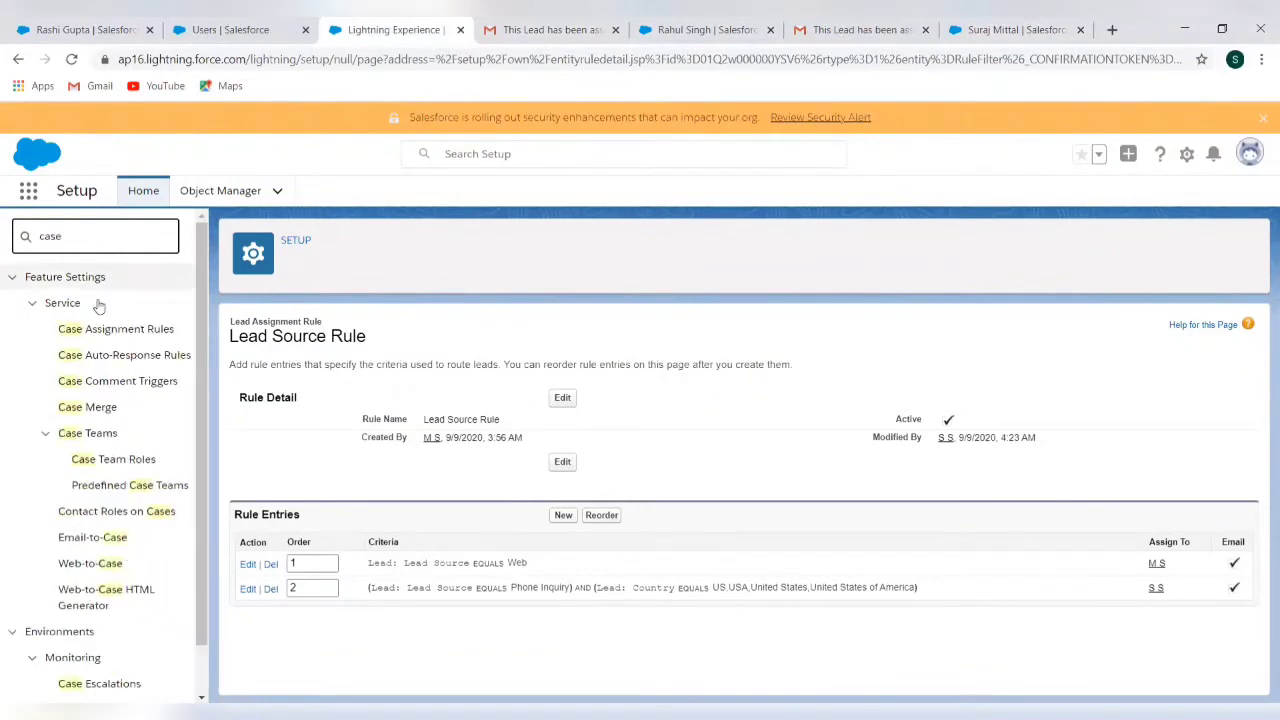
pyautogui.click(120, 336)
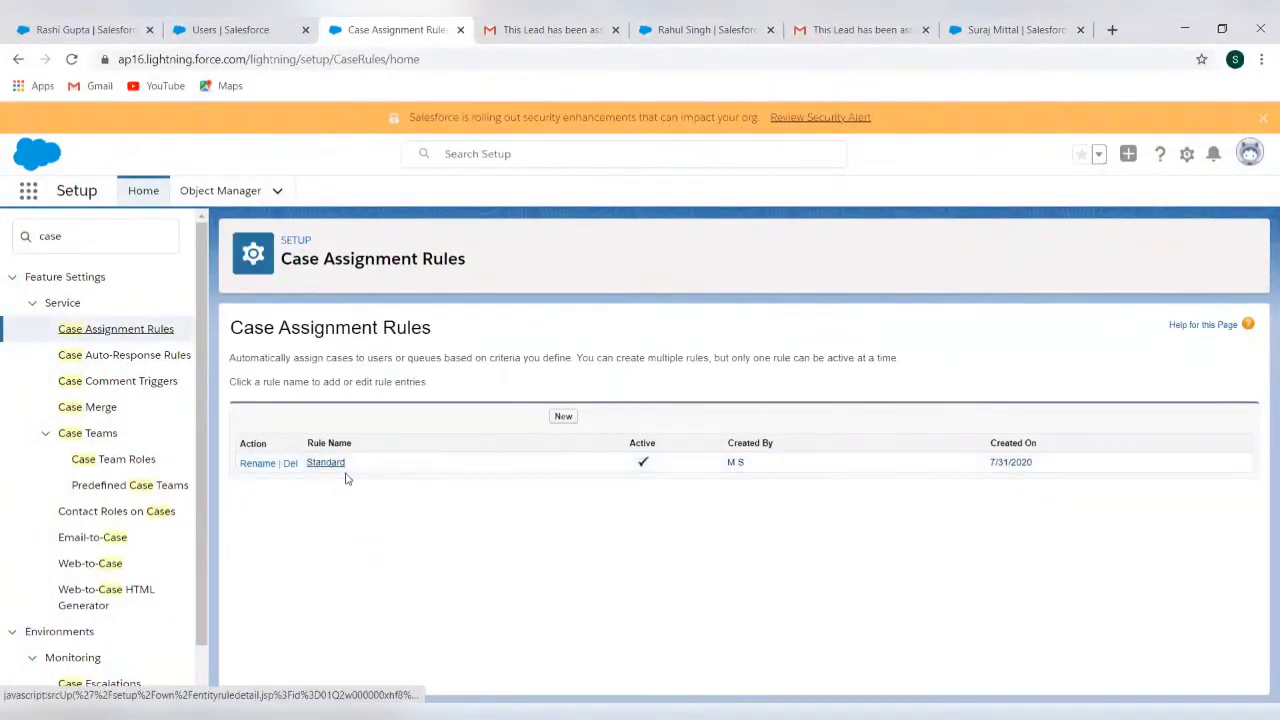
pyautogui.click(326, 463)
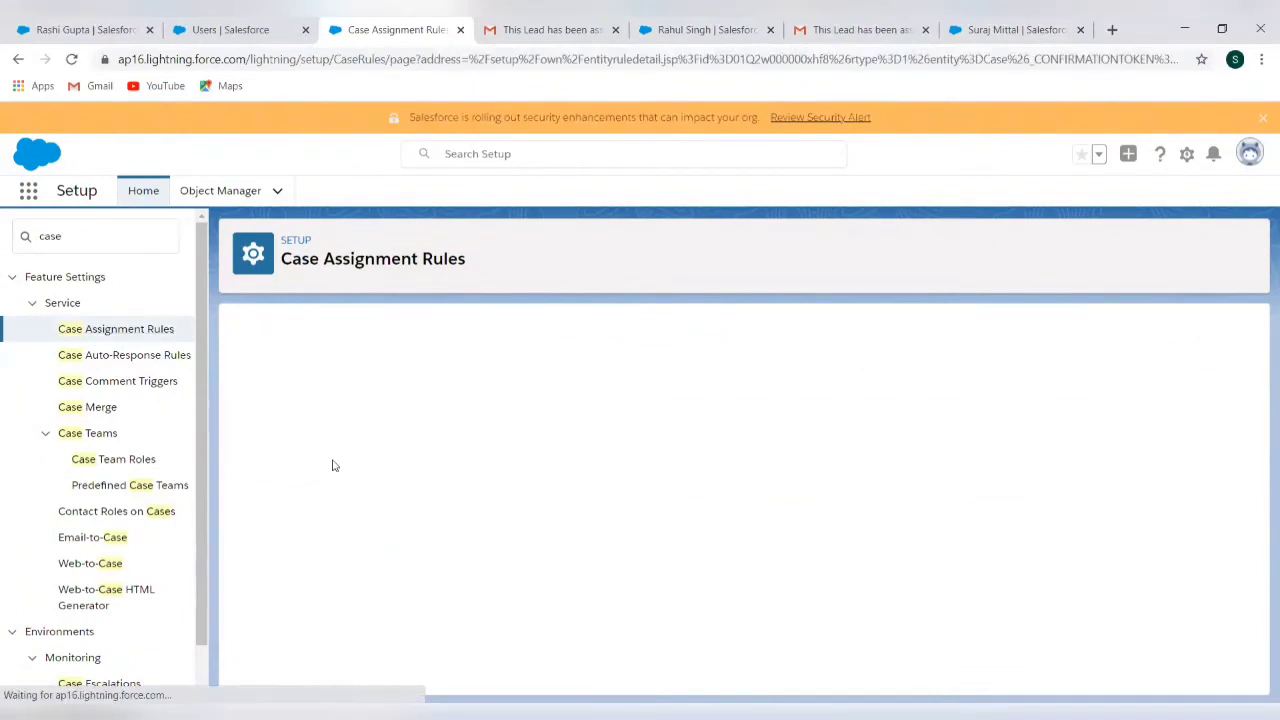
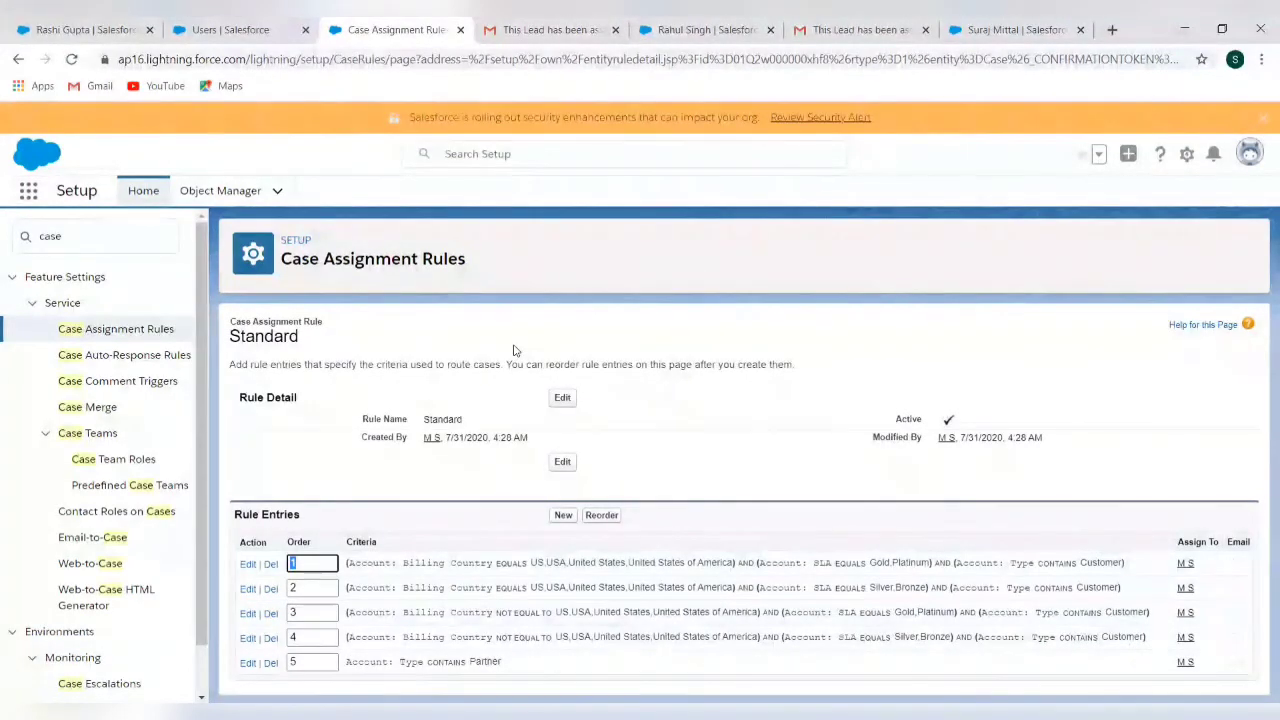
# Go back to the Case Assignment Rules list, where Standard is the active rule
pyautogui.click(95, 340)
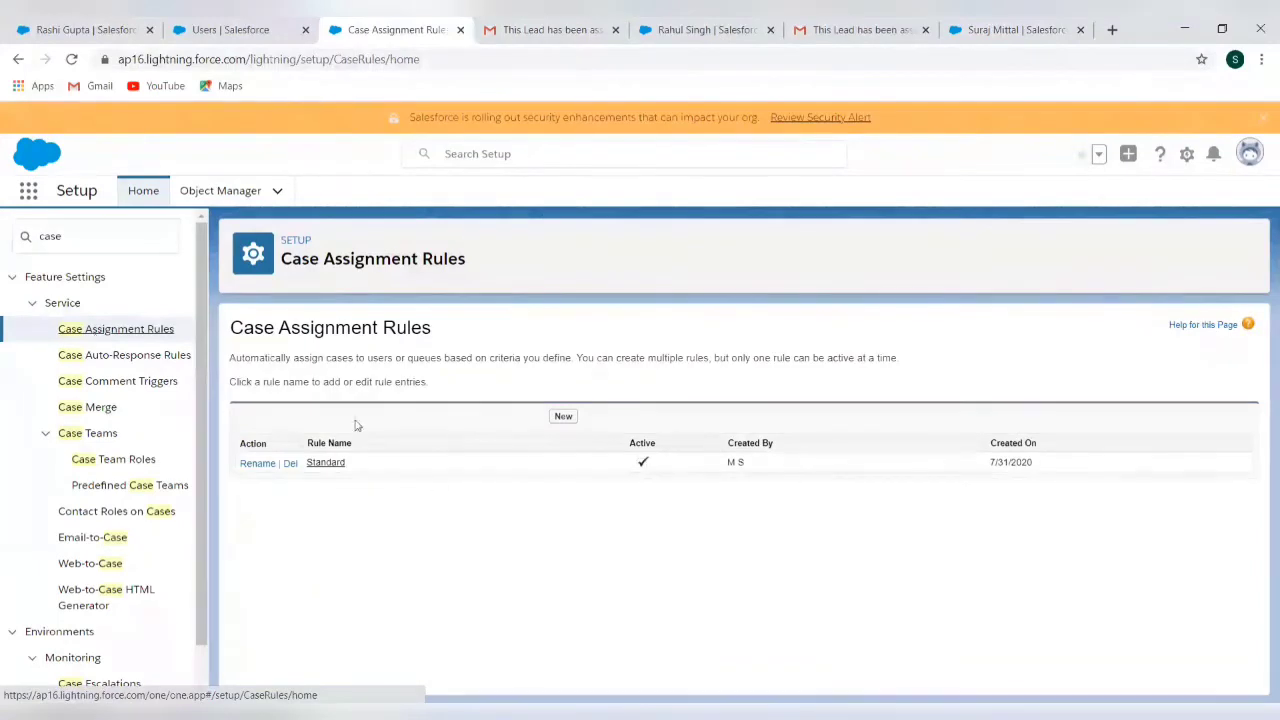
# Create a new active assignment rule named 'Case Priority Rule' and open its detail page
pyautogui.click(563, 418)
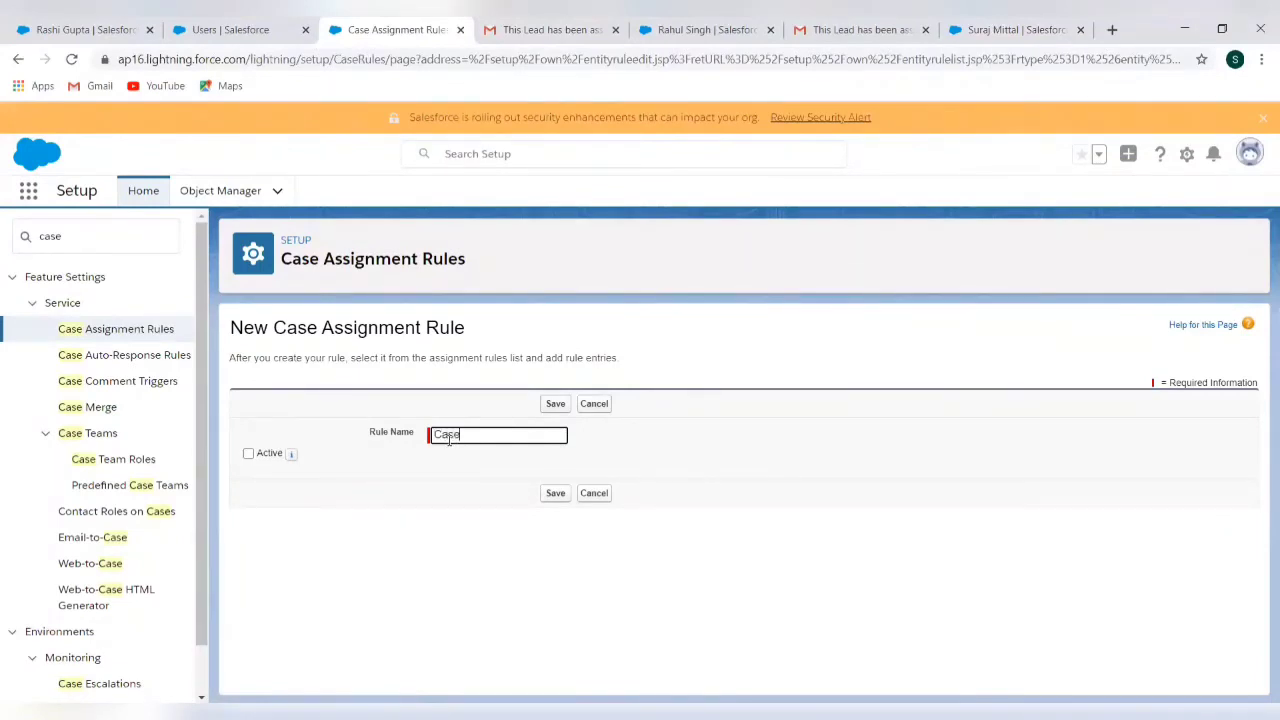
pyautogui.write('Case Priority Rule')
pyautogui.click(248, 454)
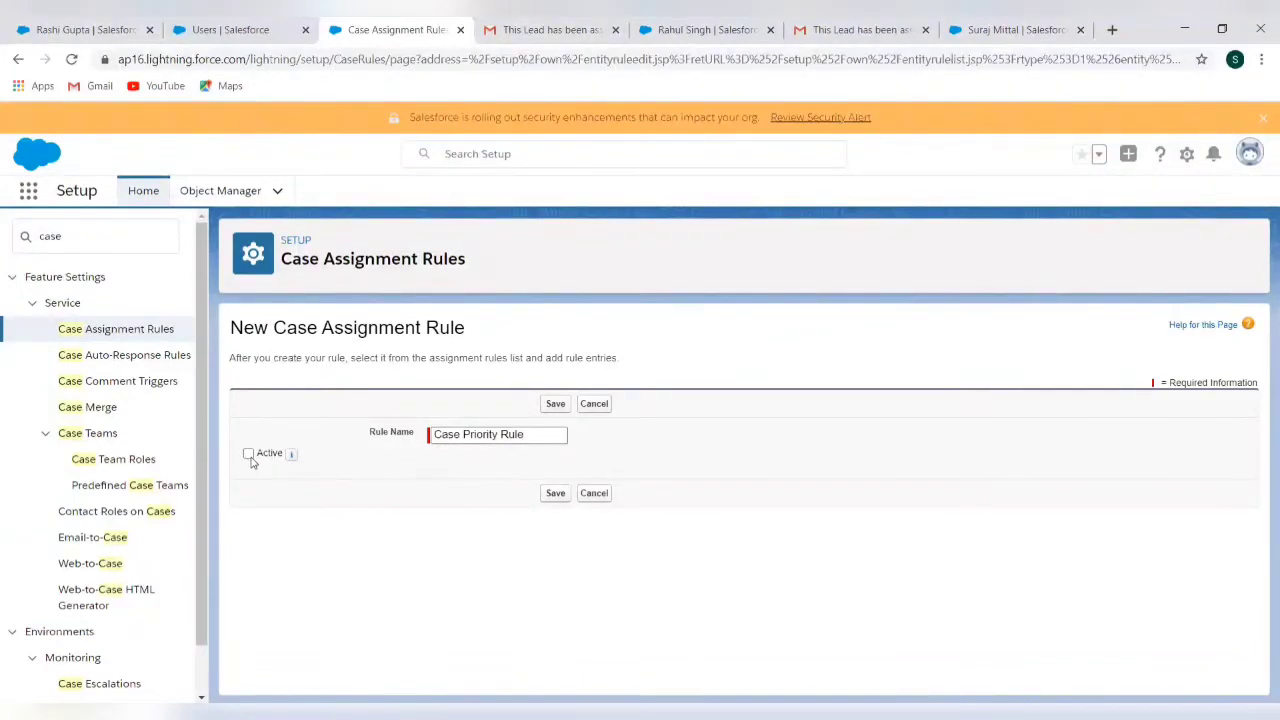
pyautogui.click(555, 494)
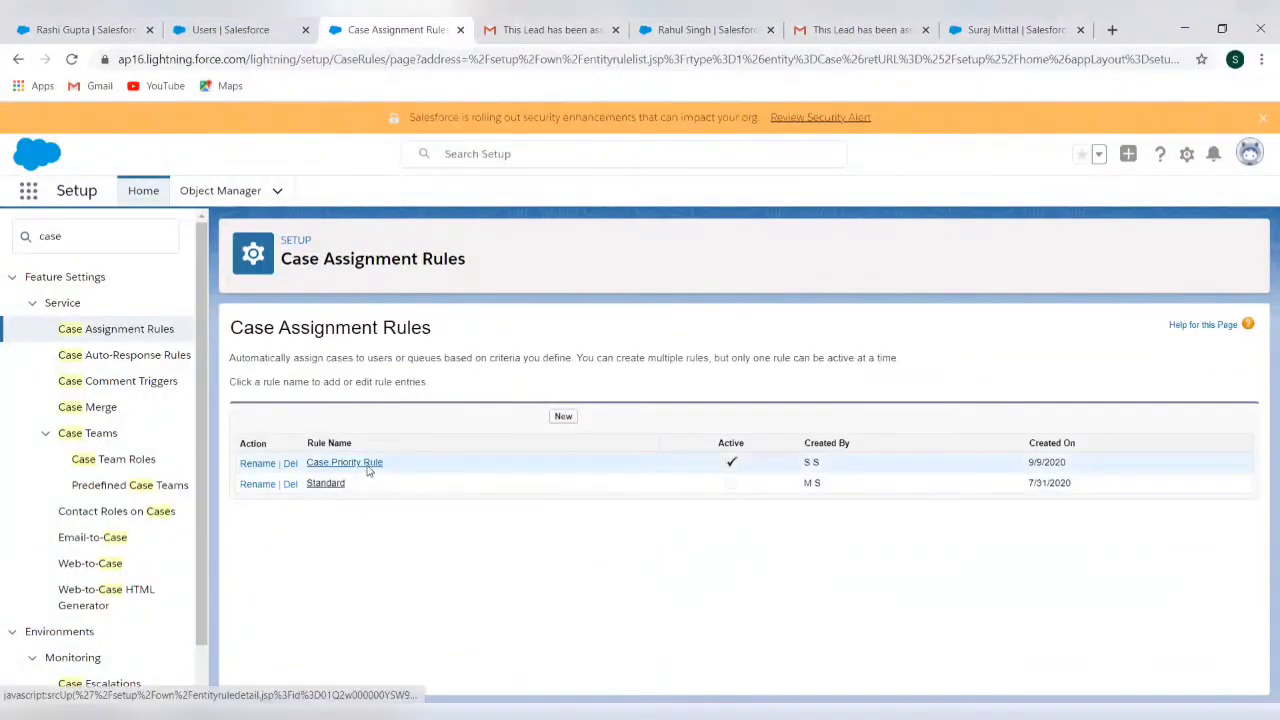
pyautogui.click(345, 463)
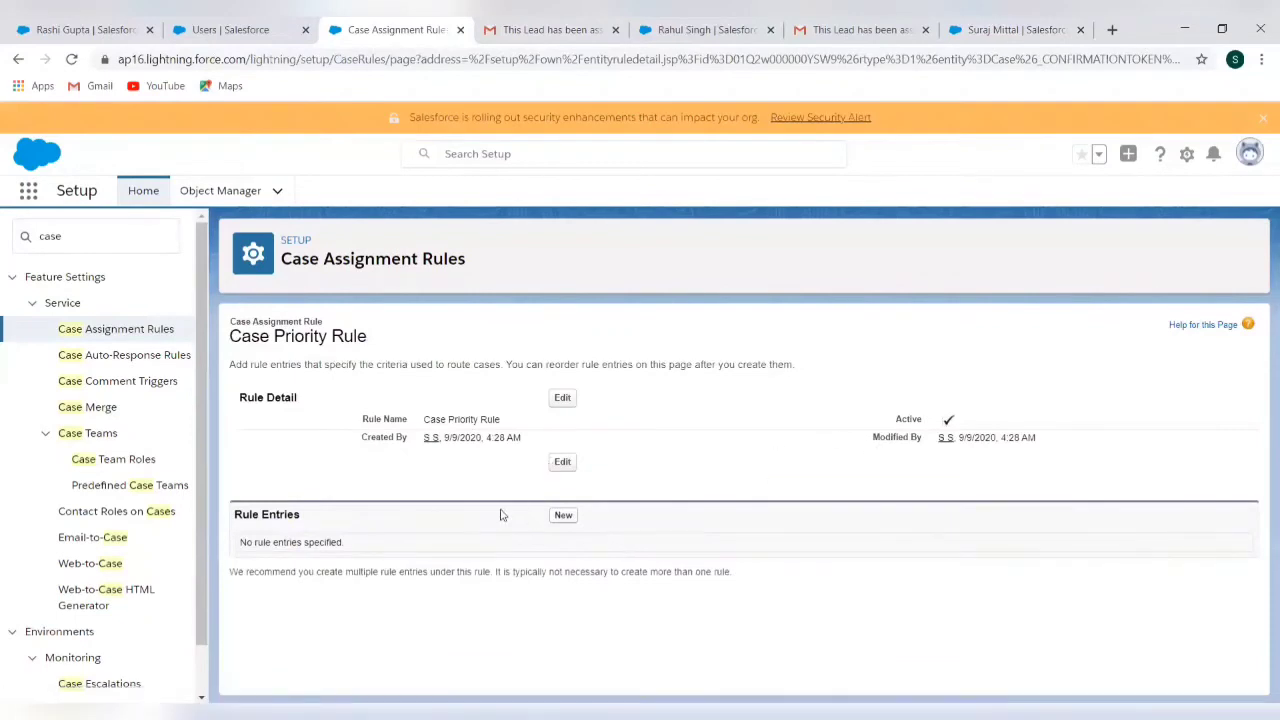
# Add a rule entry with sort order 1 and the criterion Case: Priority equals High
pyautogui.click(563, 515)
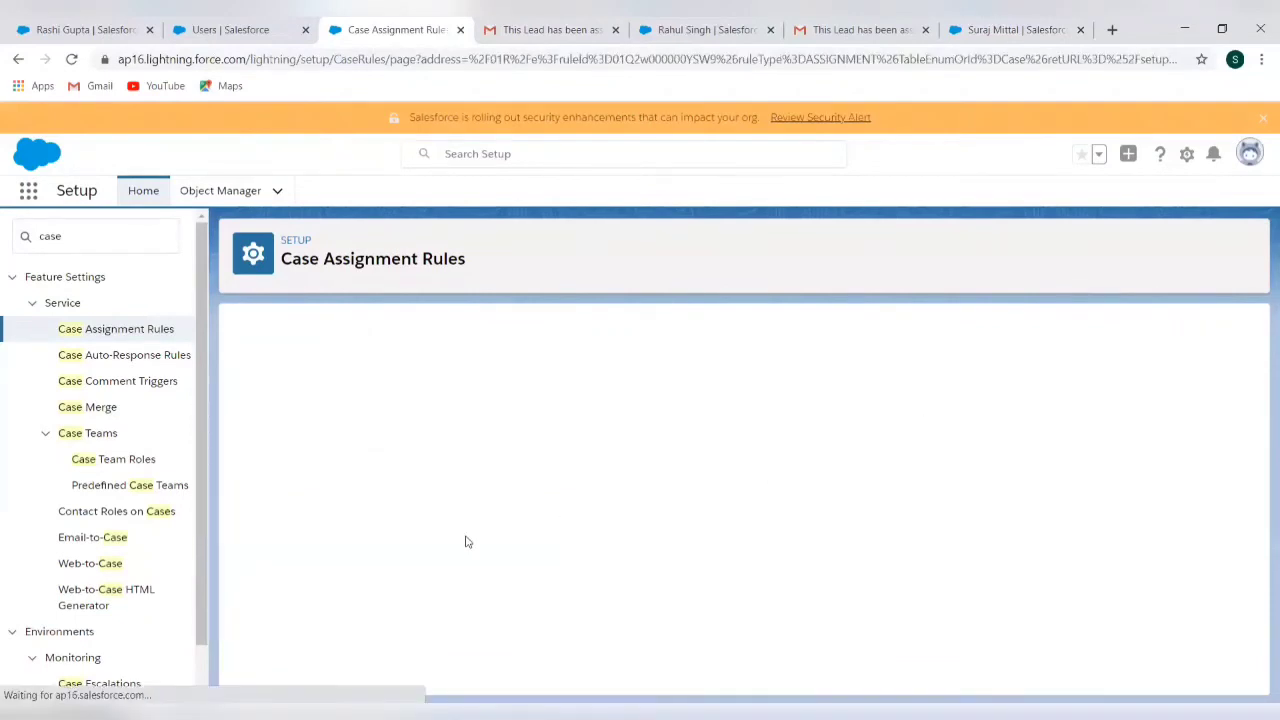
pyautogui.scroll(-3, 468, 541)
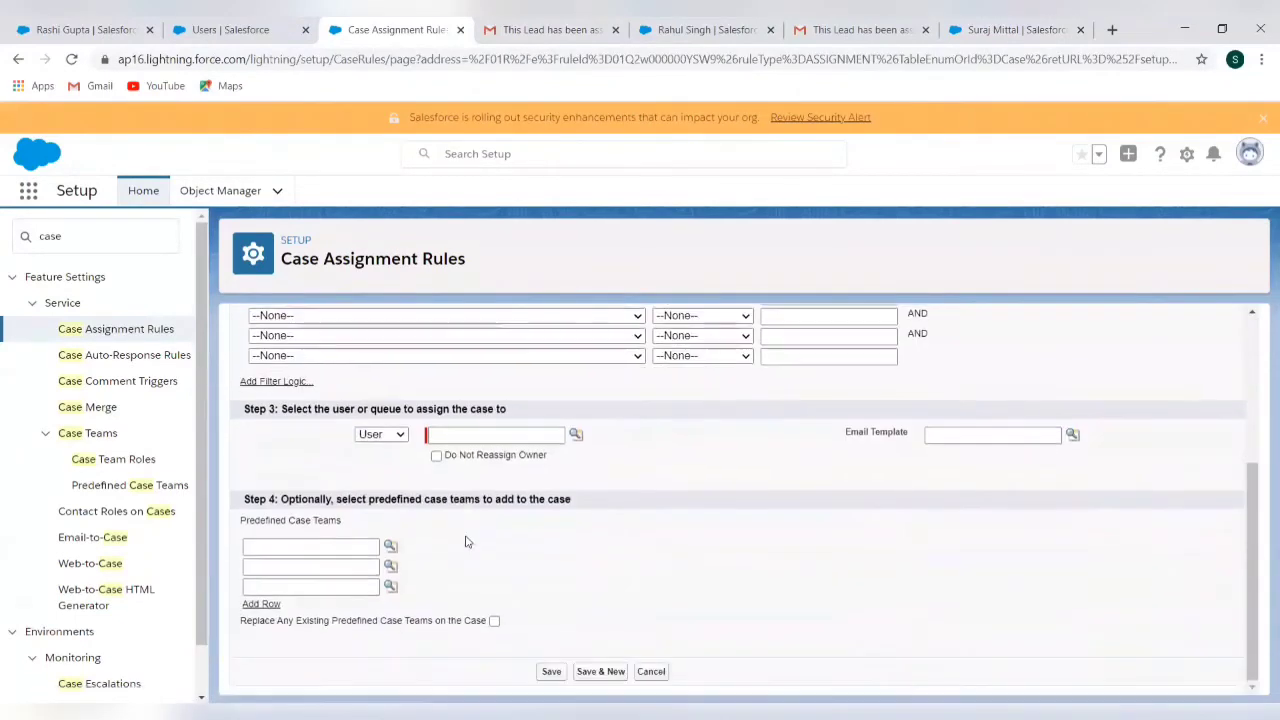
pyautogui.scroll(3, 468, 541)
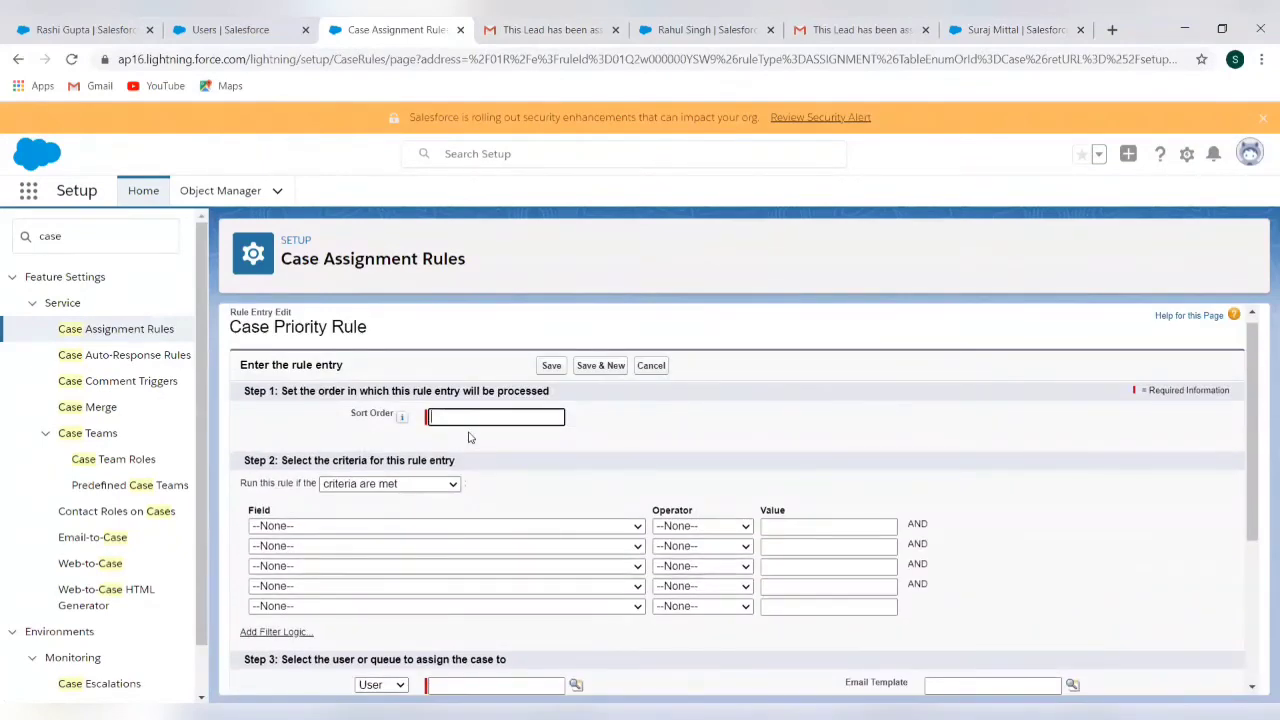
pyautogui.click(389, 525)
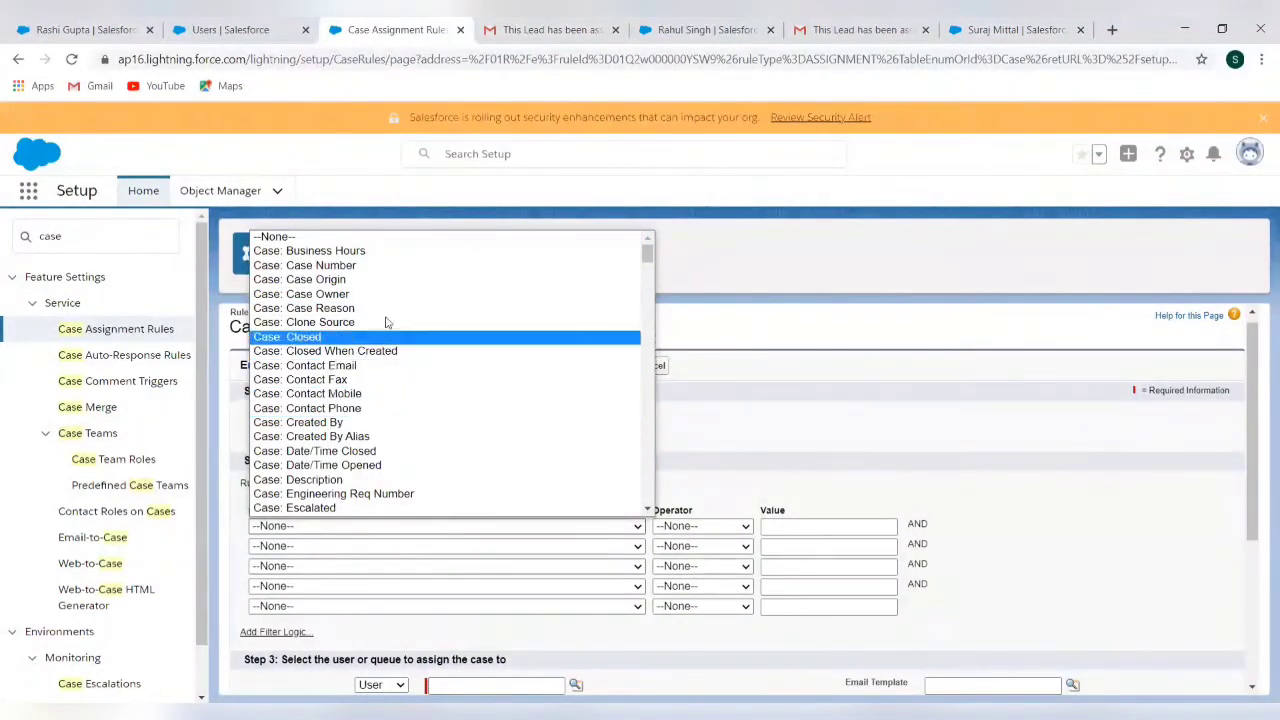
pyautogui.scroll(-5, 375, 460)
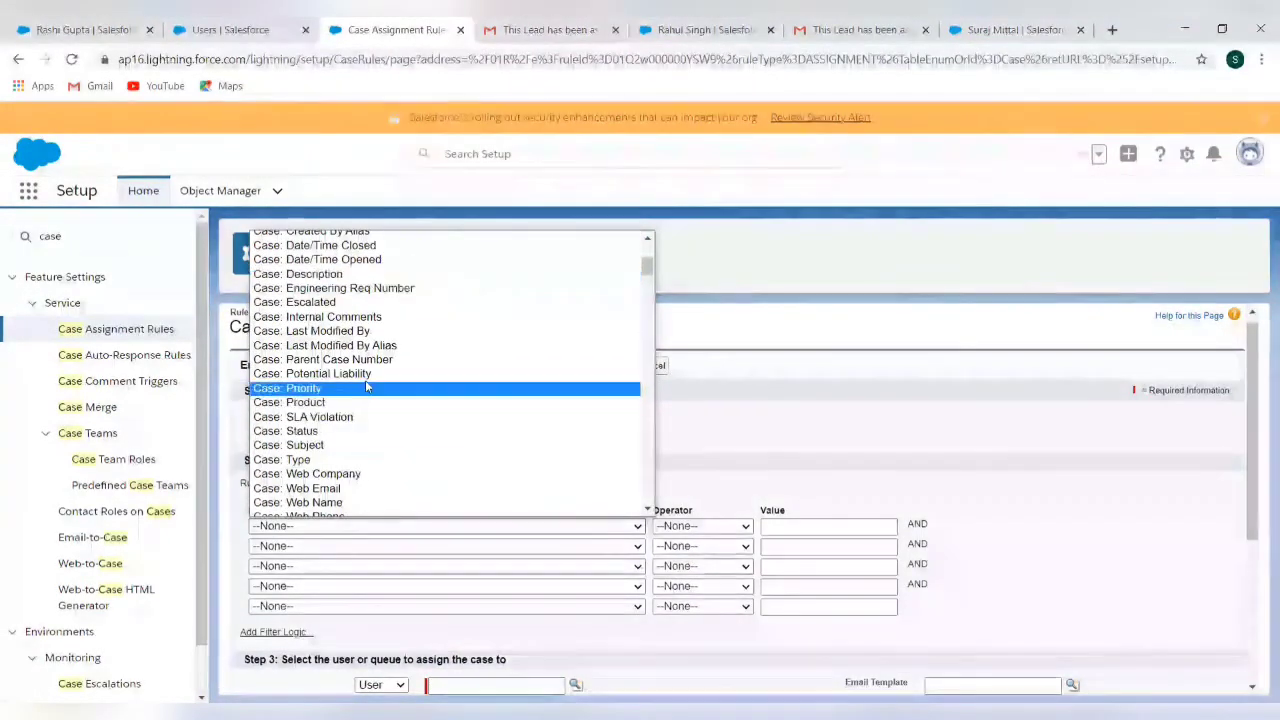
pyautogui.click(366, 387)
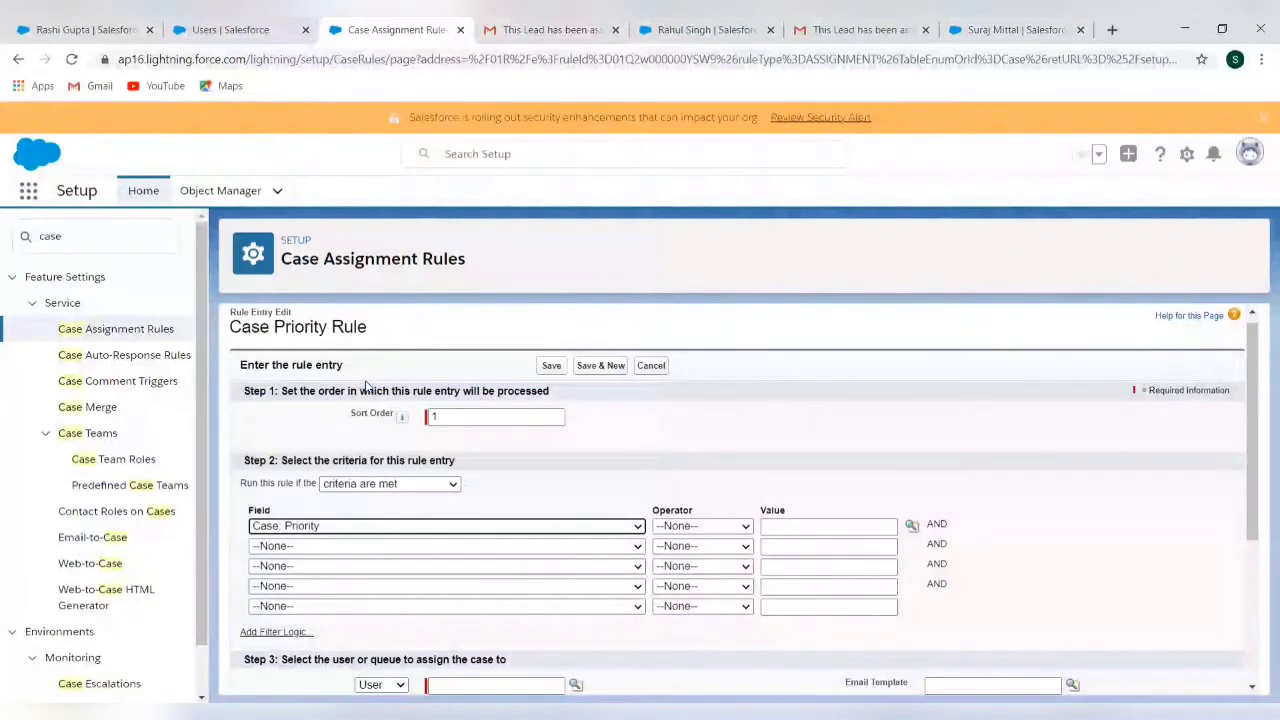
pyautogui.click(723, 530)
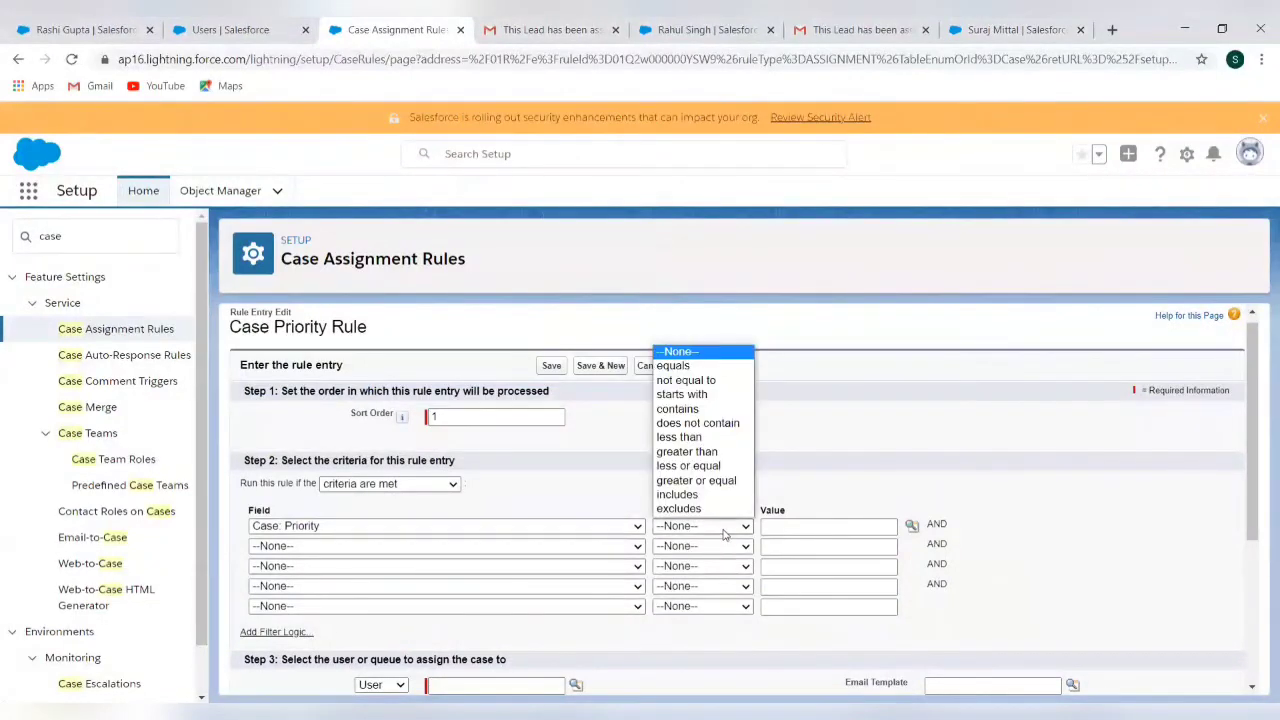
pyautogui.click(724, 367)
pyautogui.click(797, 524)
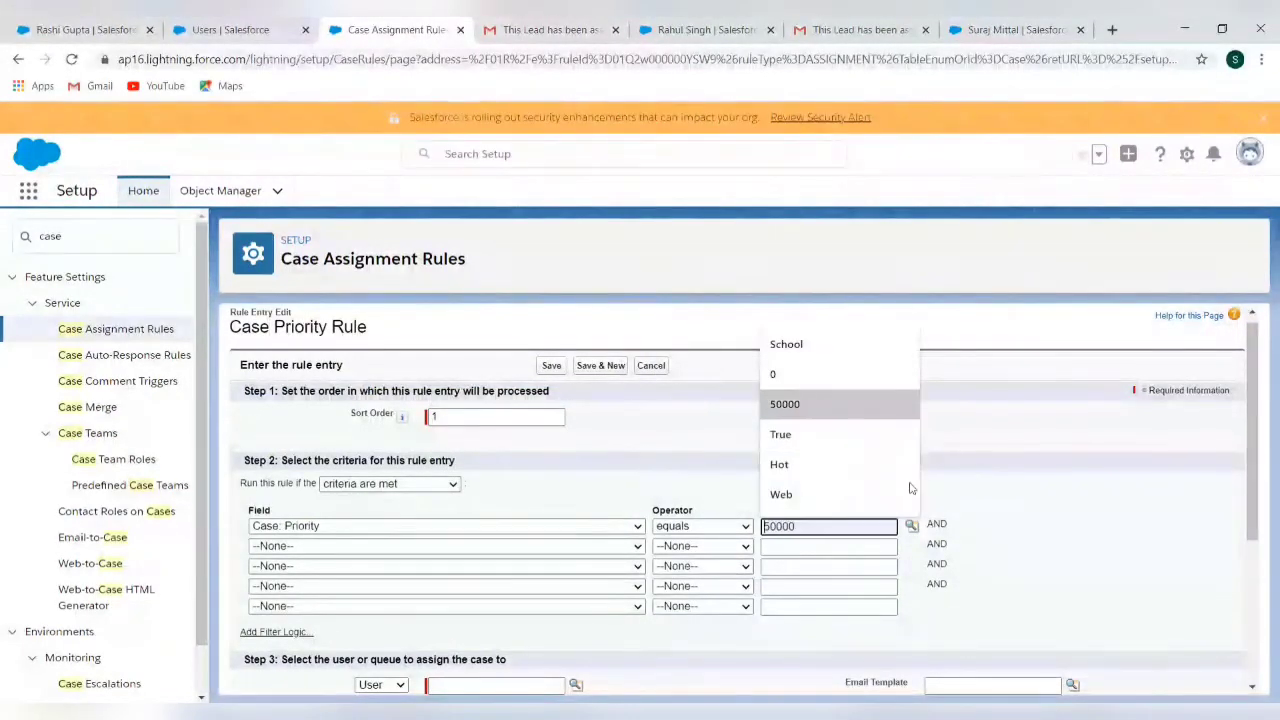
pyautogui.click(911, 525)
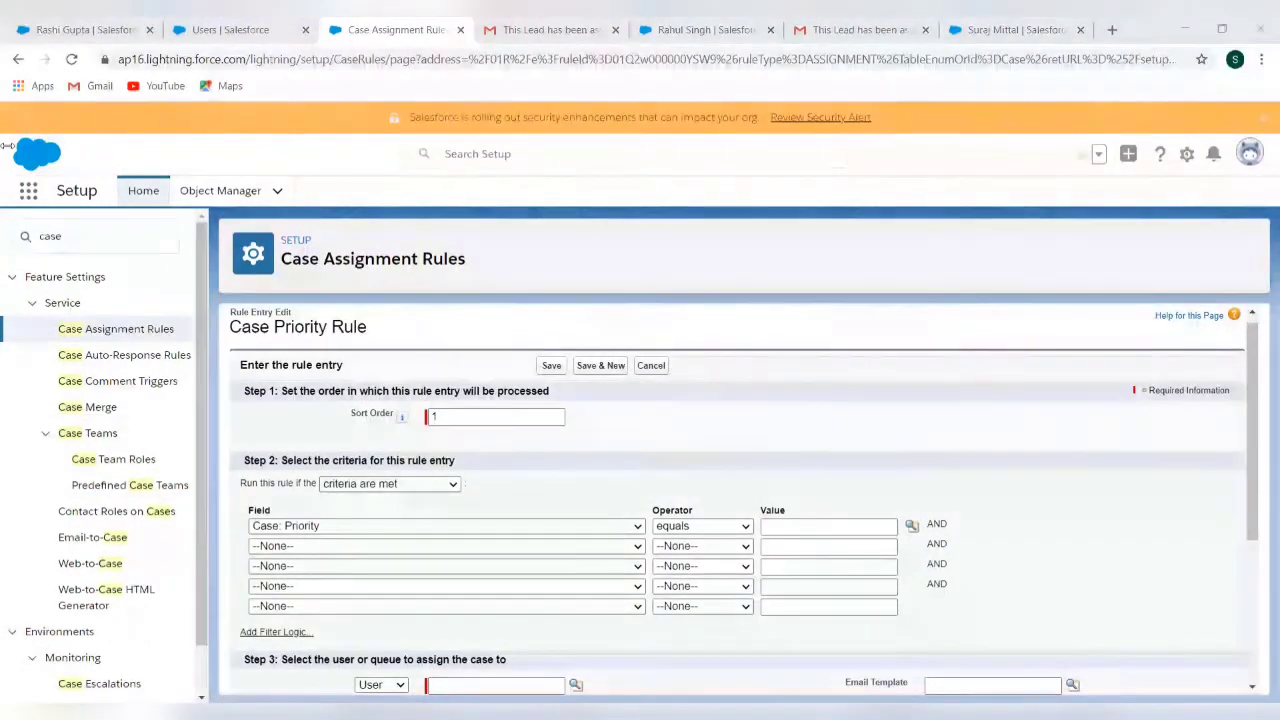
pyautogui.scroll(-3, 457, 455)
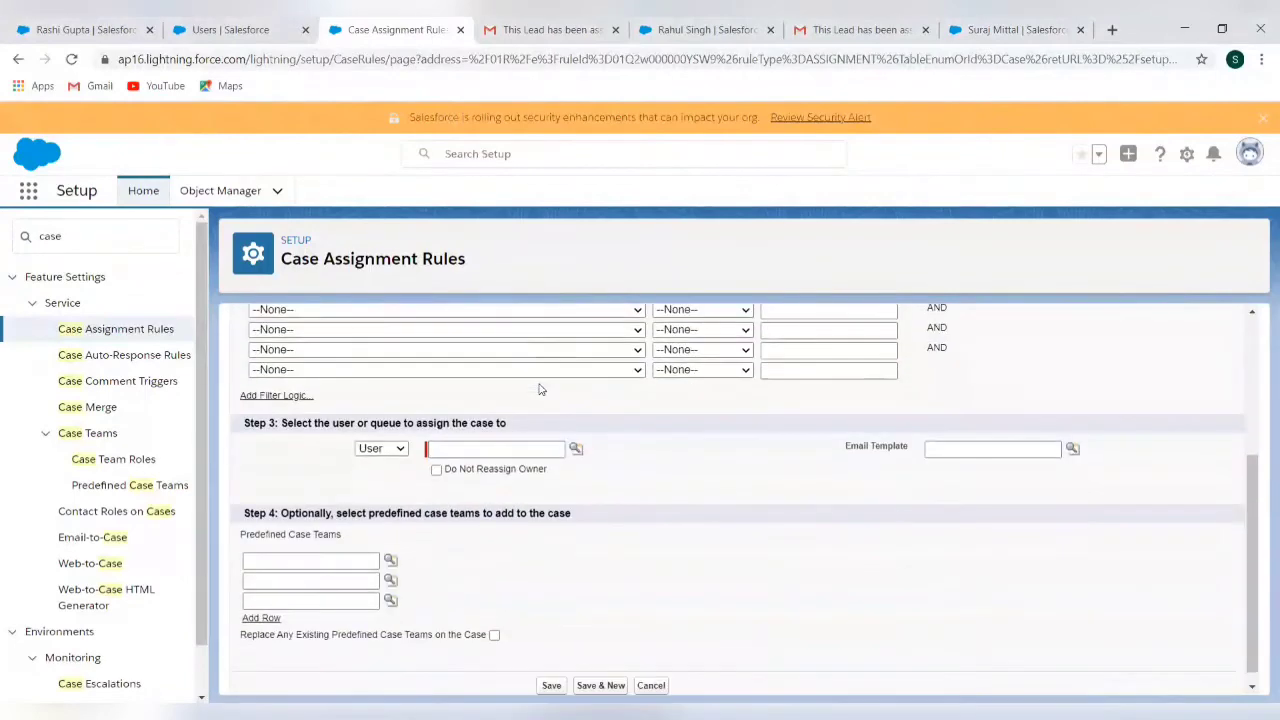
# Assign matching cases to a chosen user with the Case Assignment Notification template, and save the entry
pyautogui.click(457, 449)
pyautogui.click(403, 451)
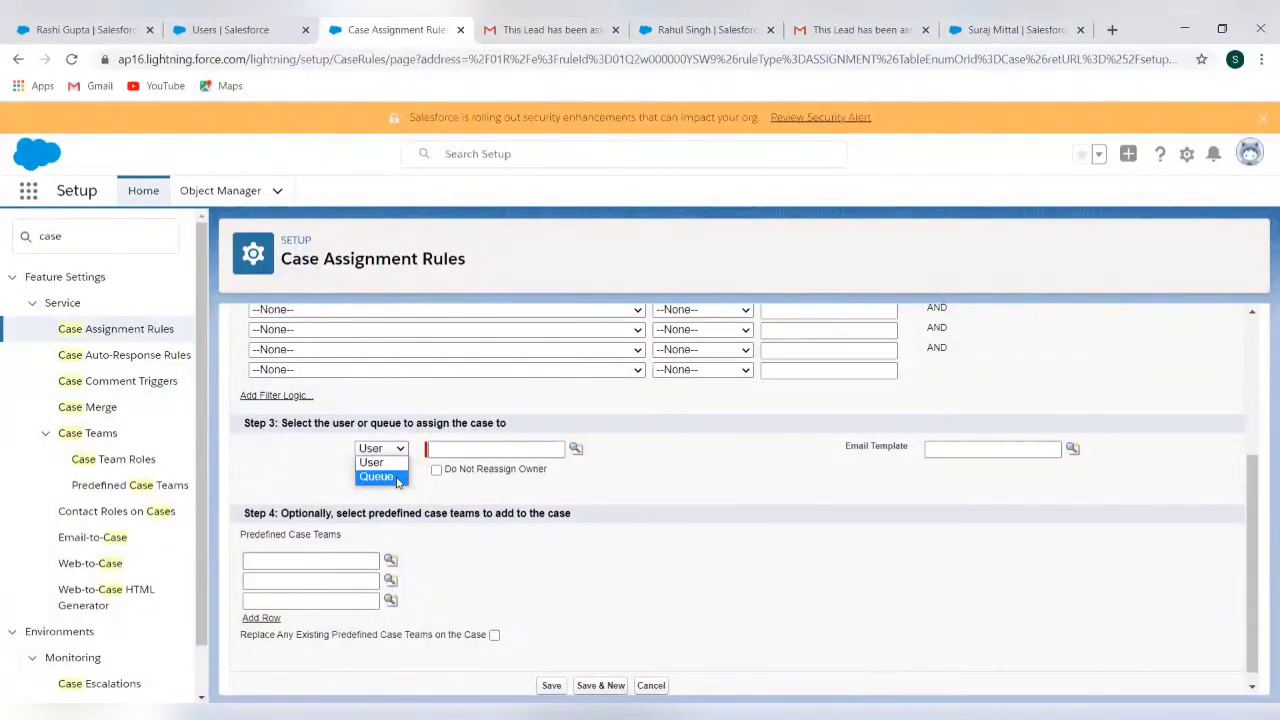
pyautogui.click(391, 463)
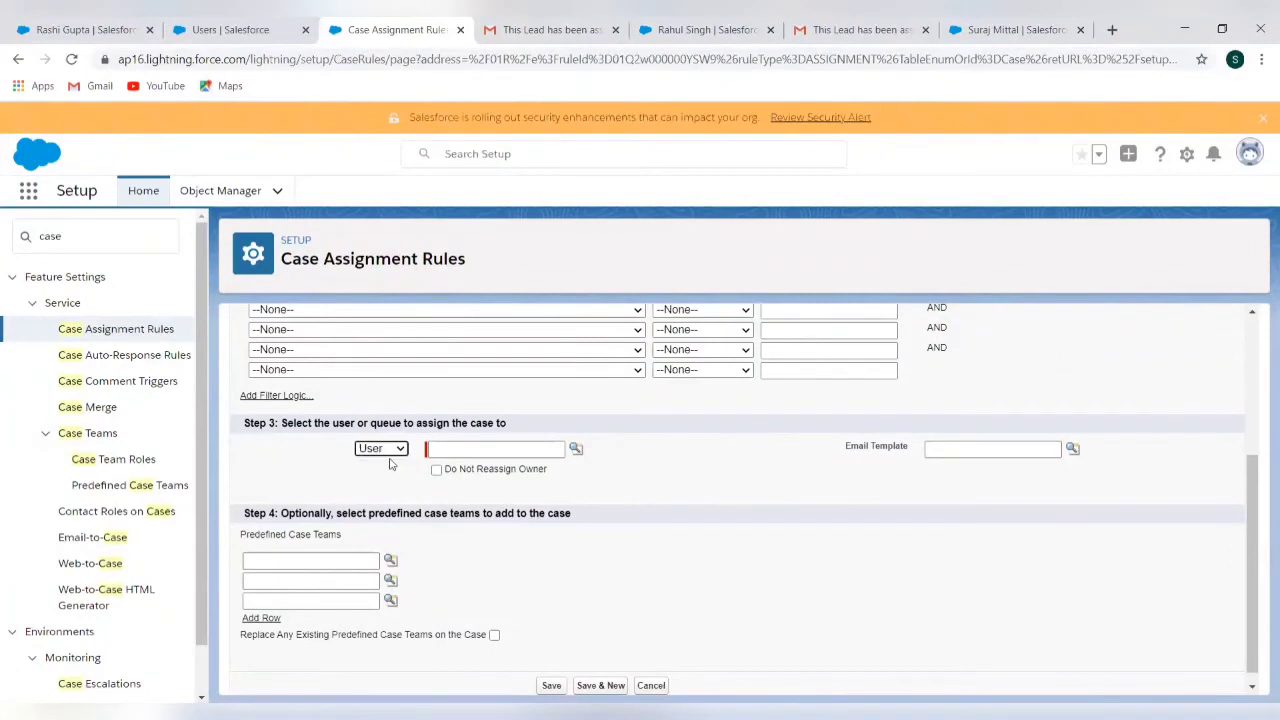
pyautogui.click(575, 450)
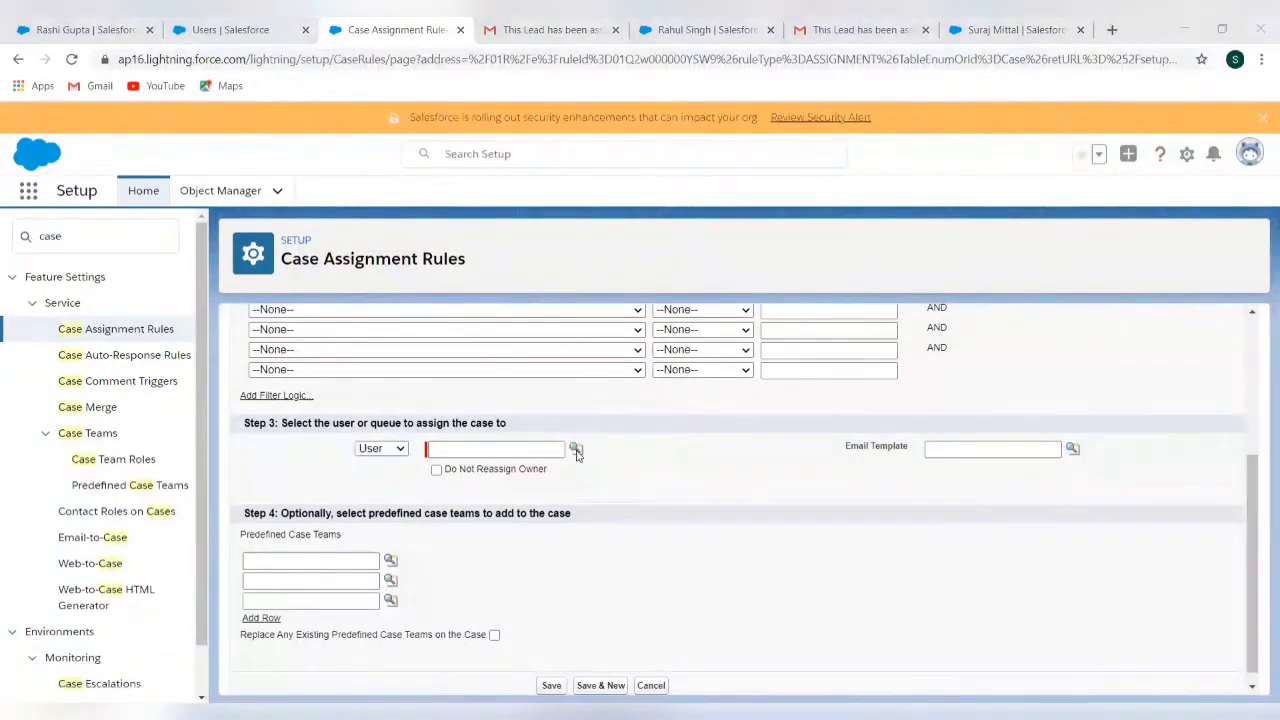
pyautogui.click(728, 489)
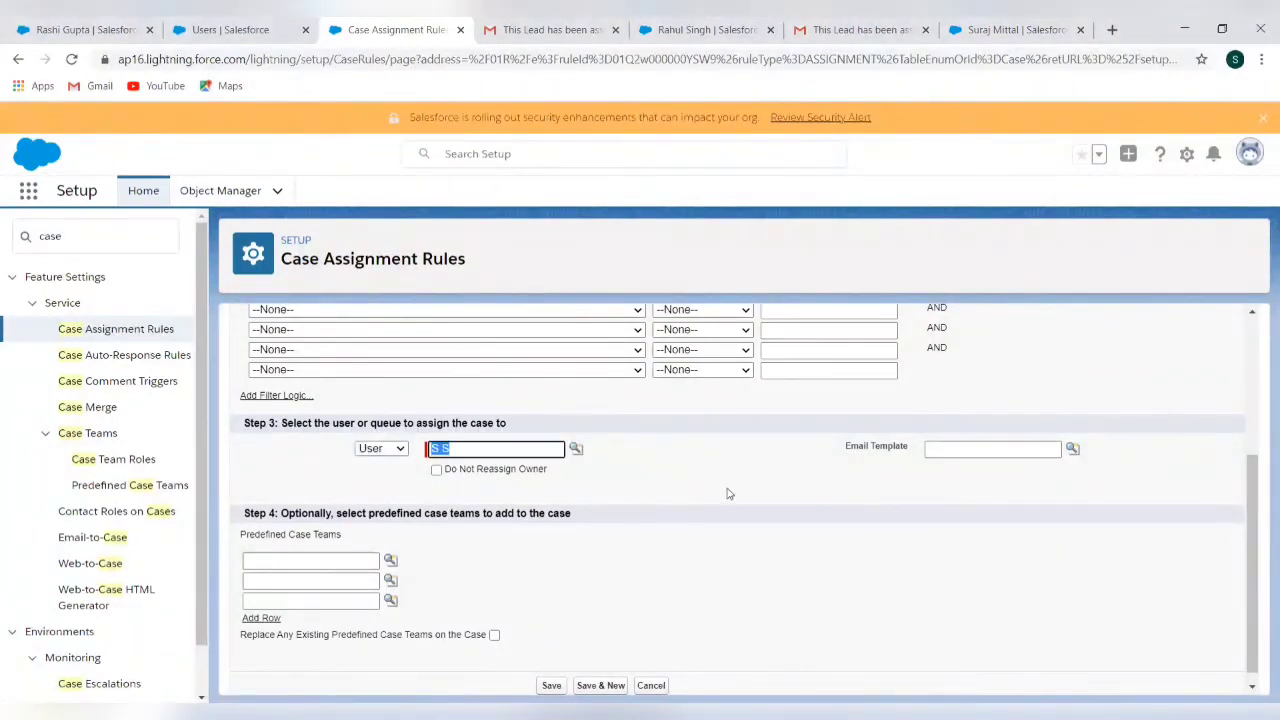
pyautogui.click(1072, 449)
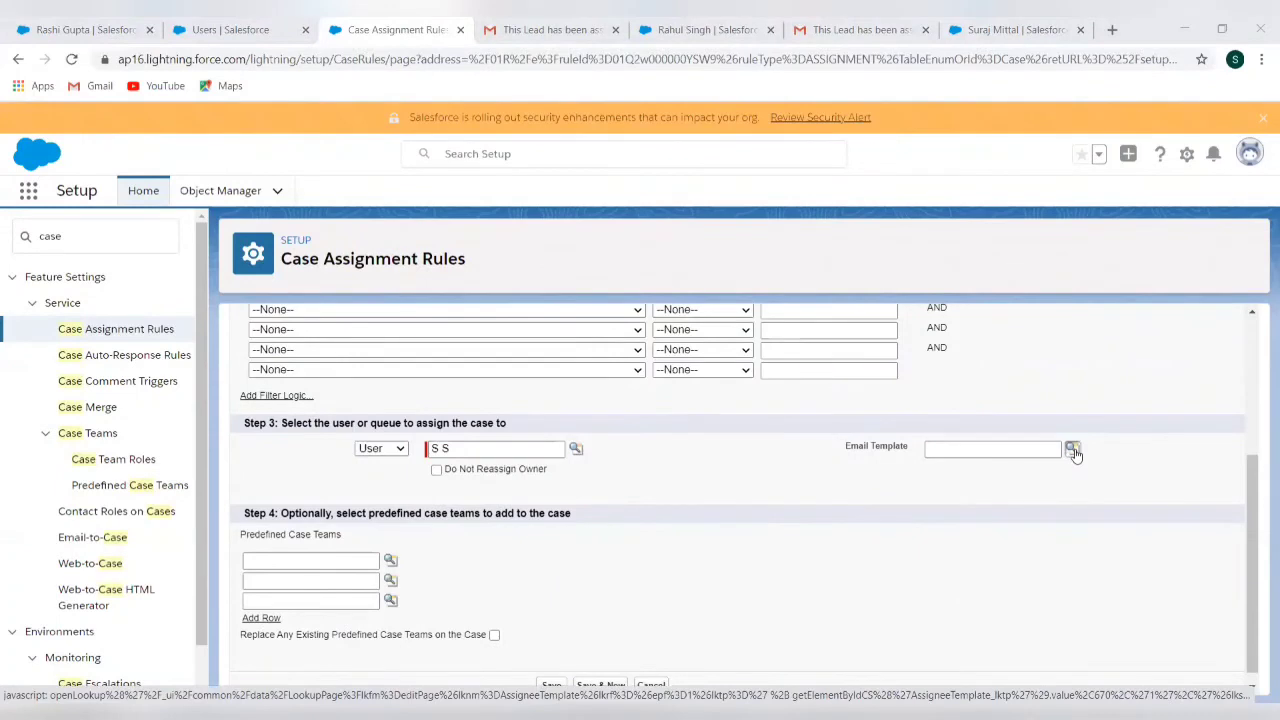
pyautogui.click(954, 551)
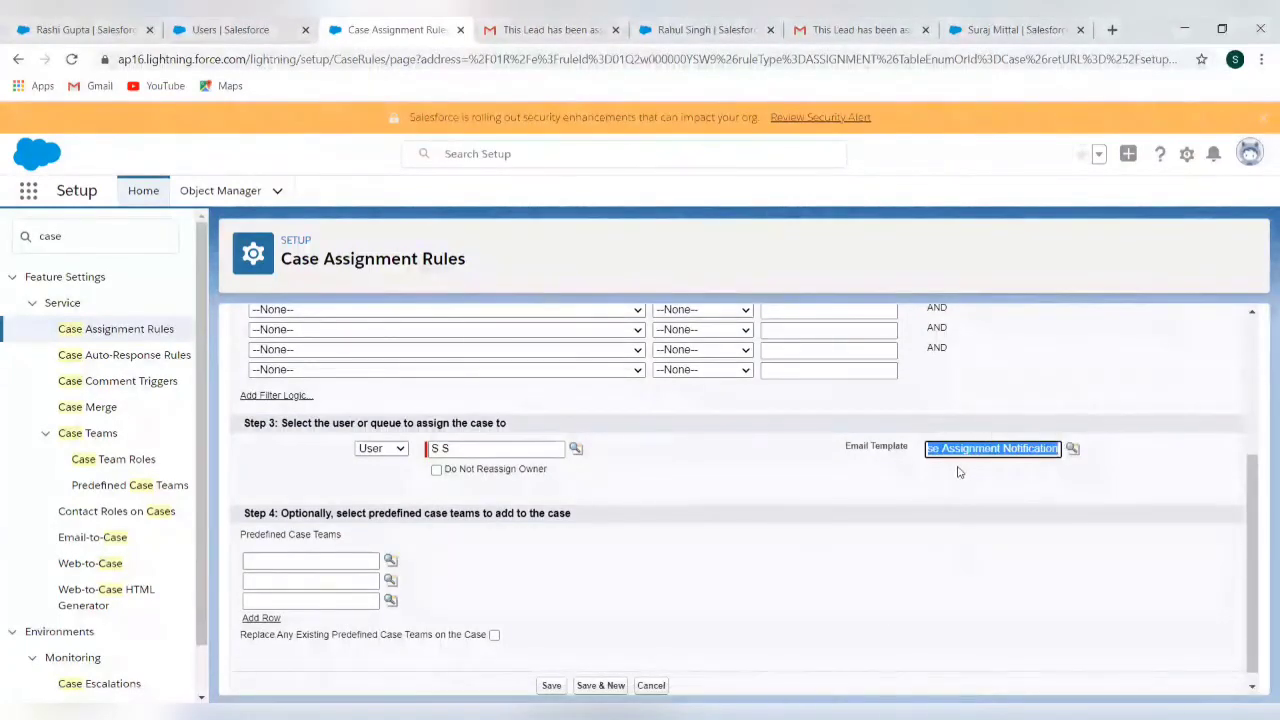
pyautogui.click(557, 672)
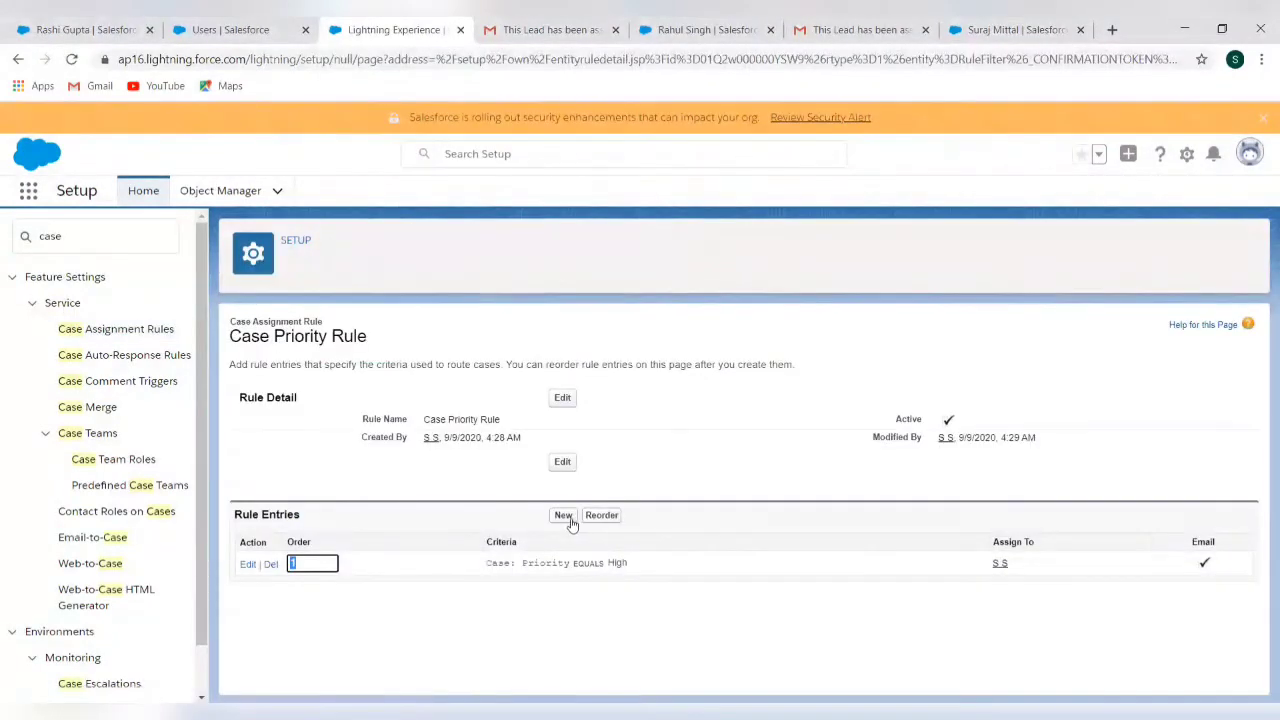
# Add a second rule entry, sort order 2, with the criterion Case: Priority equals Medium
pyautogui.click(564, 516)
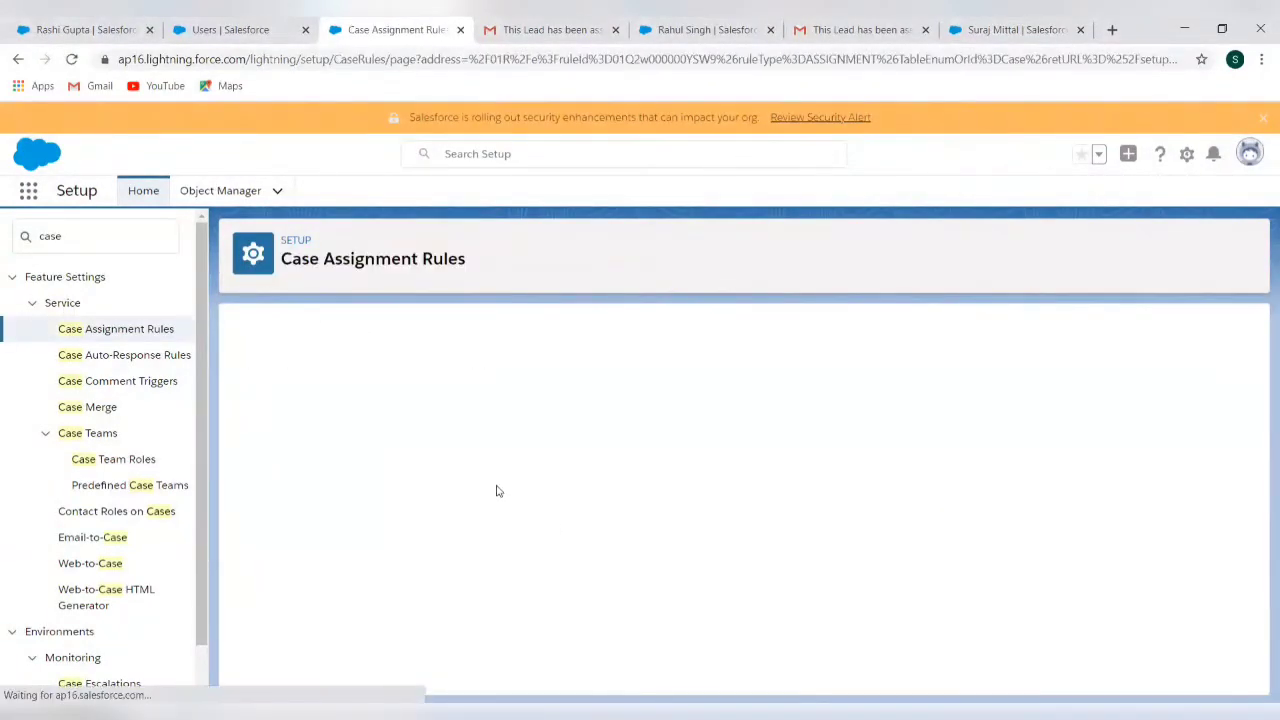
pyautogui.write('2')
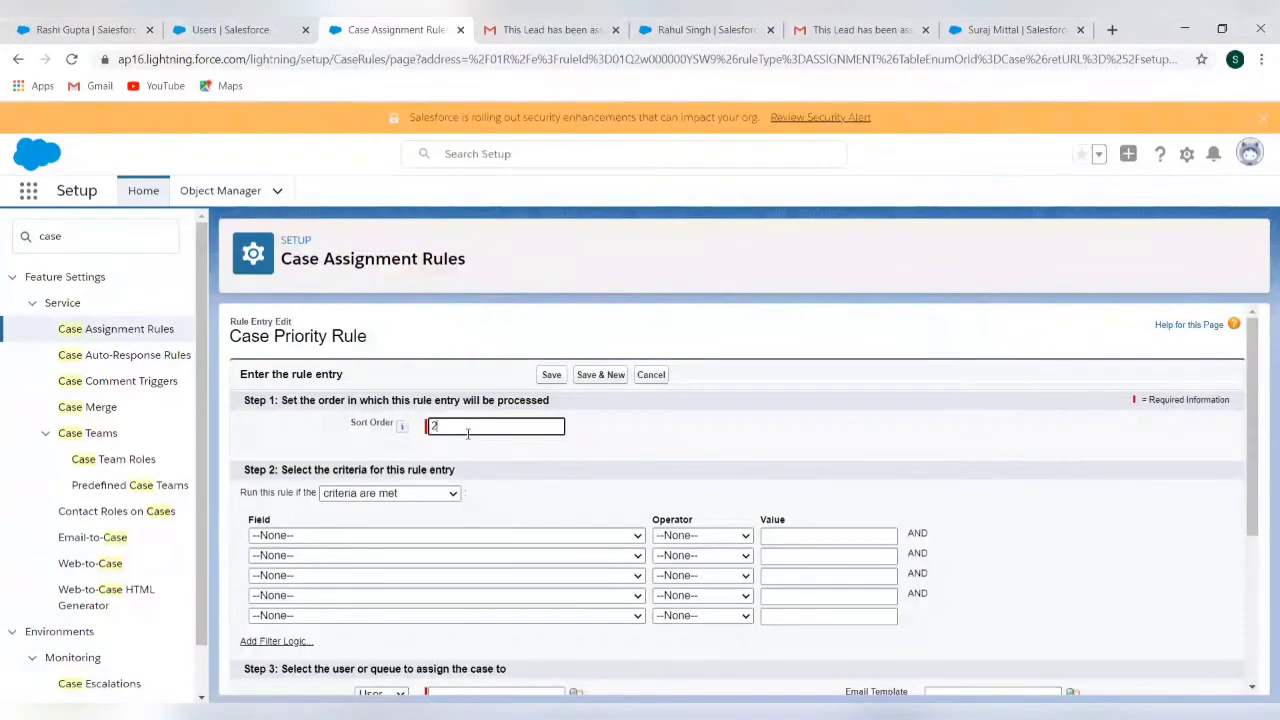
pyautogui.click(422, 536)
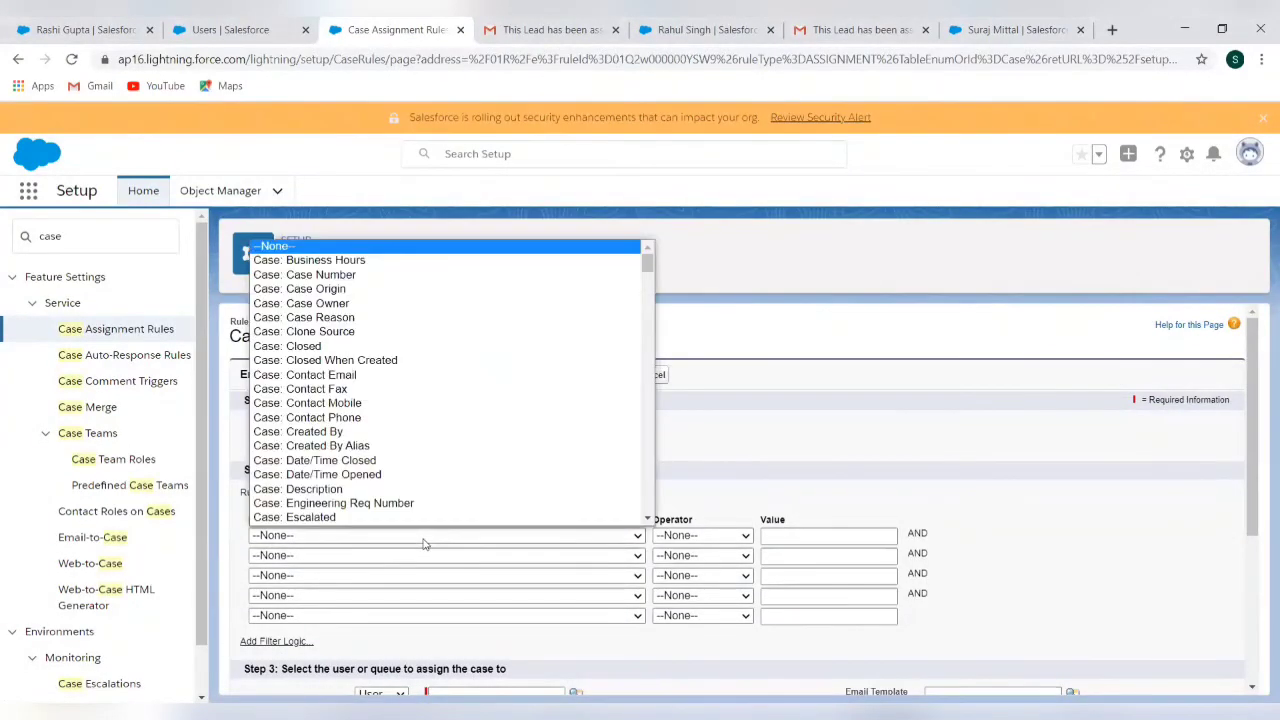
pyautogui.scroll(-5, 437, 437)
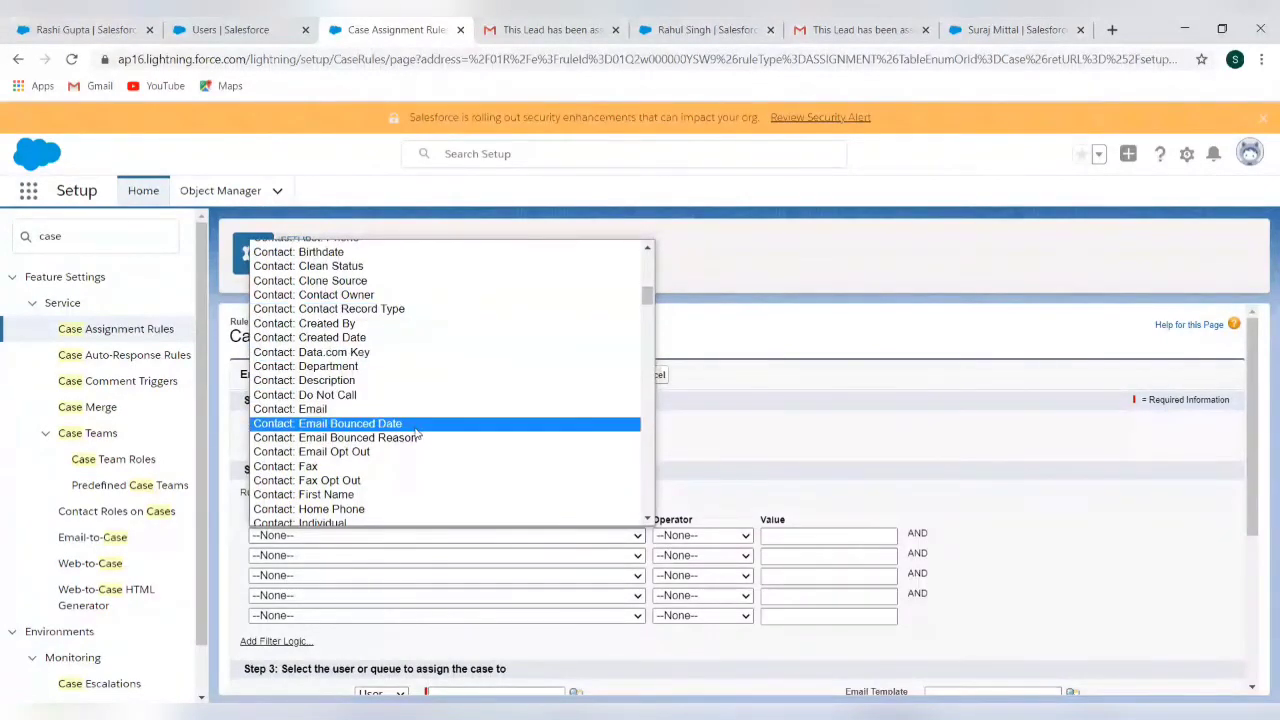
pyautogui.scroll(-3, 410, 470)
pyautogui.scroll(-6, 410, 474)
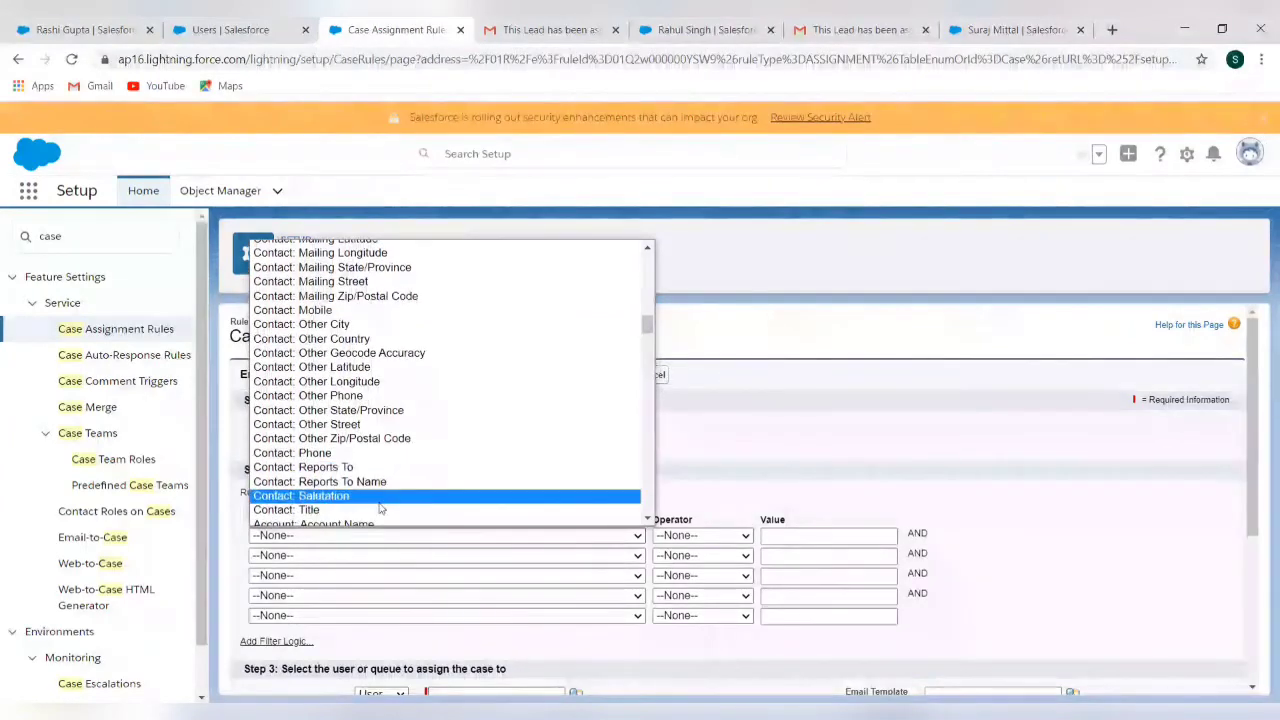
pyautogui.scroll(-1, 392, 475)
pyautogui.scroll(-1, 390, 475)
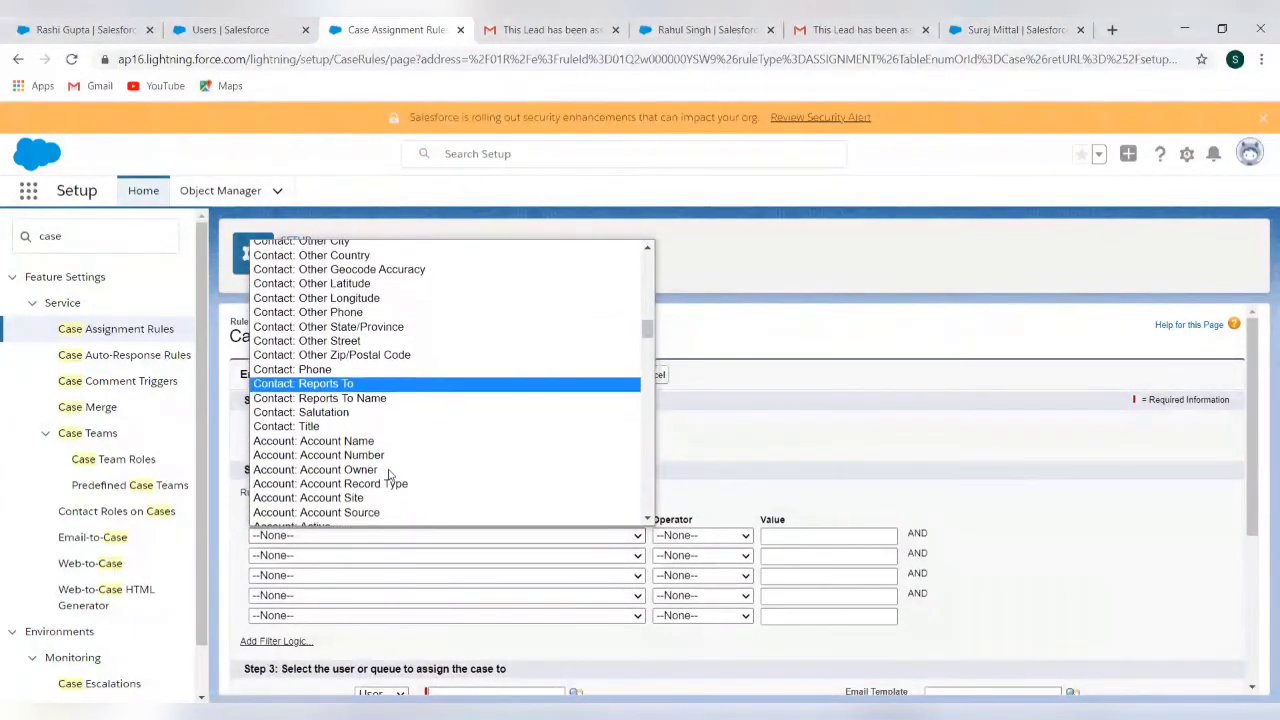
pyautogui.scroll(-1, 390, 475)
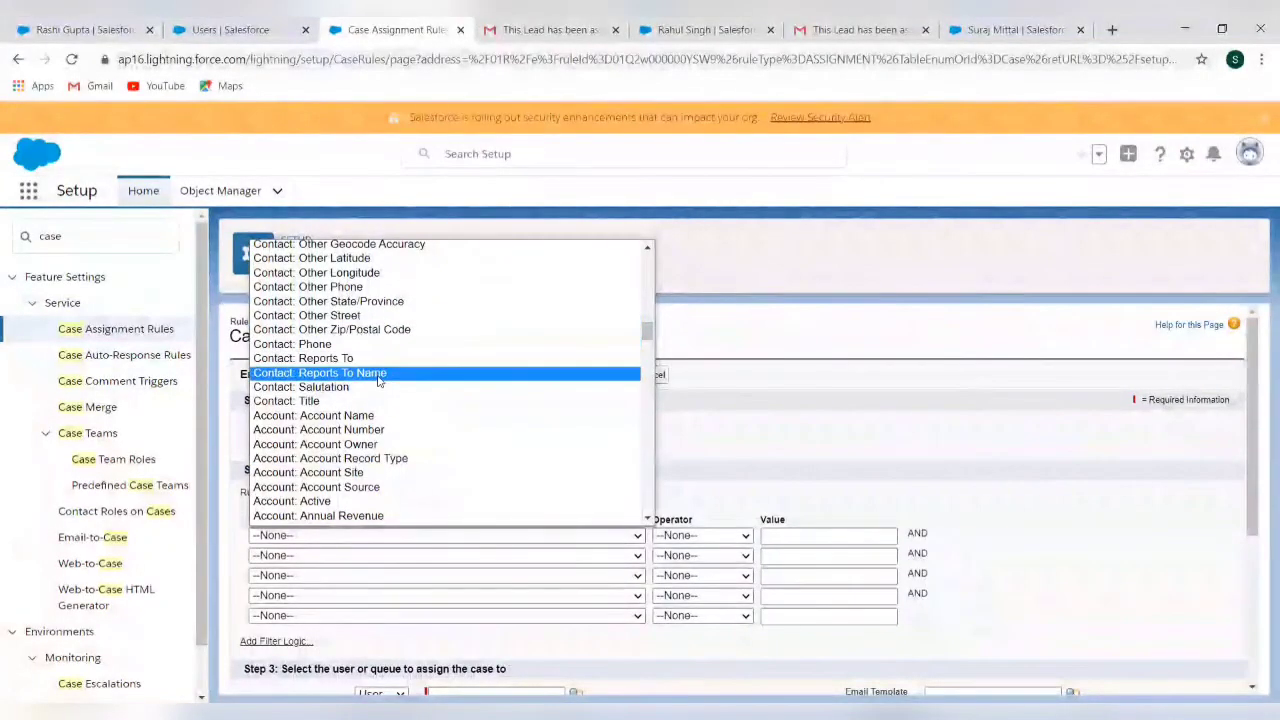
pyautogui.scroll(10, 378, 380)
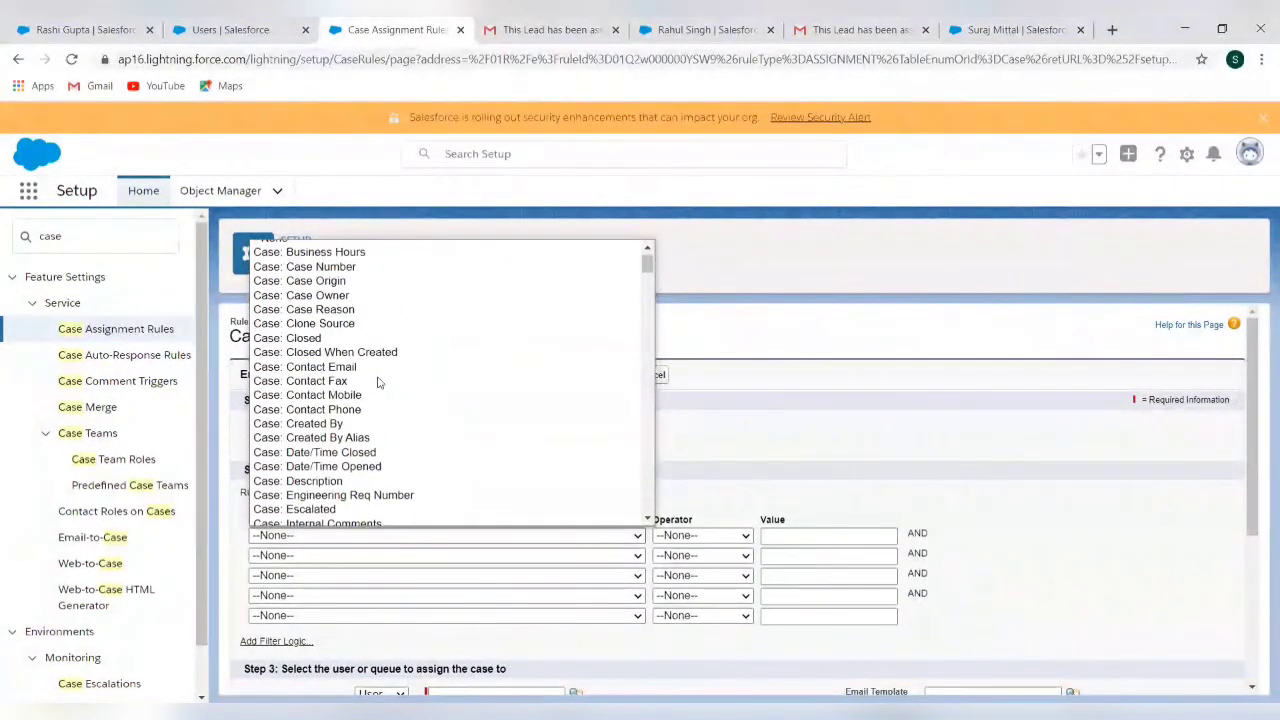
pyautogui.scroll(-2, 378, 380)
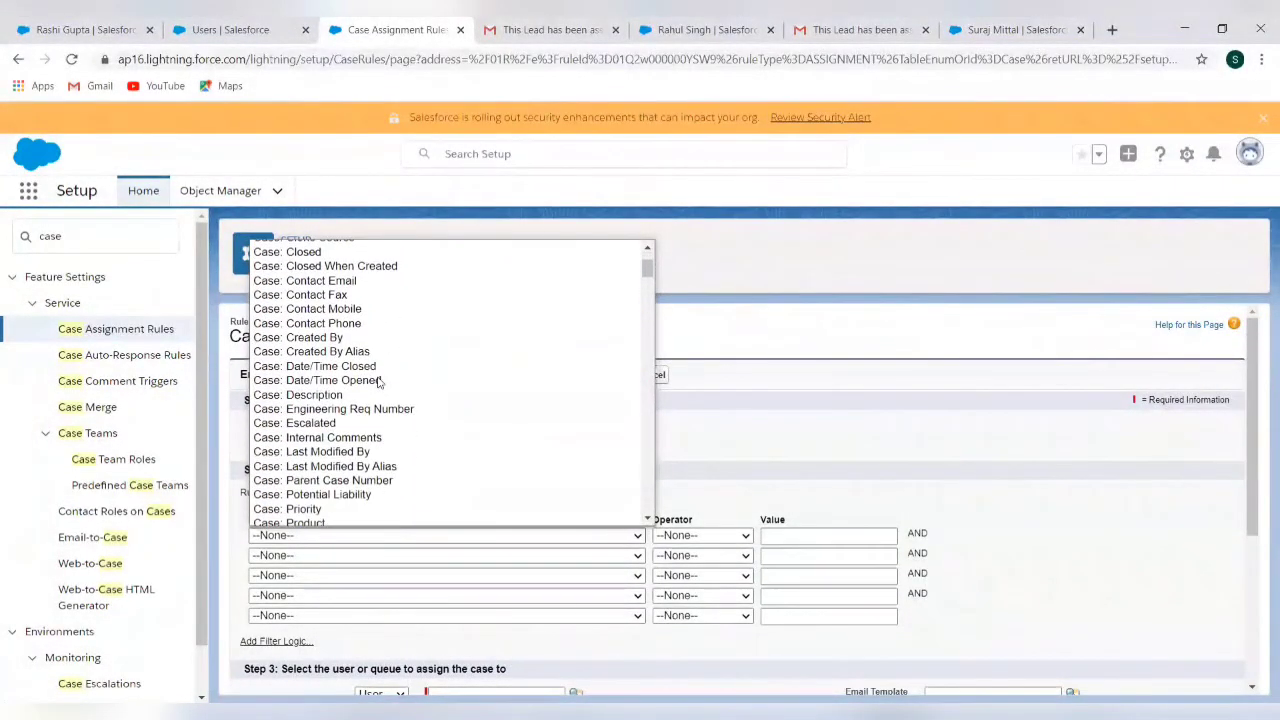
pyautogui.click(326, 510)
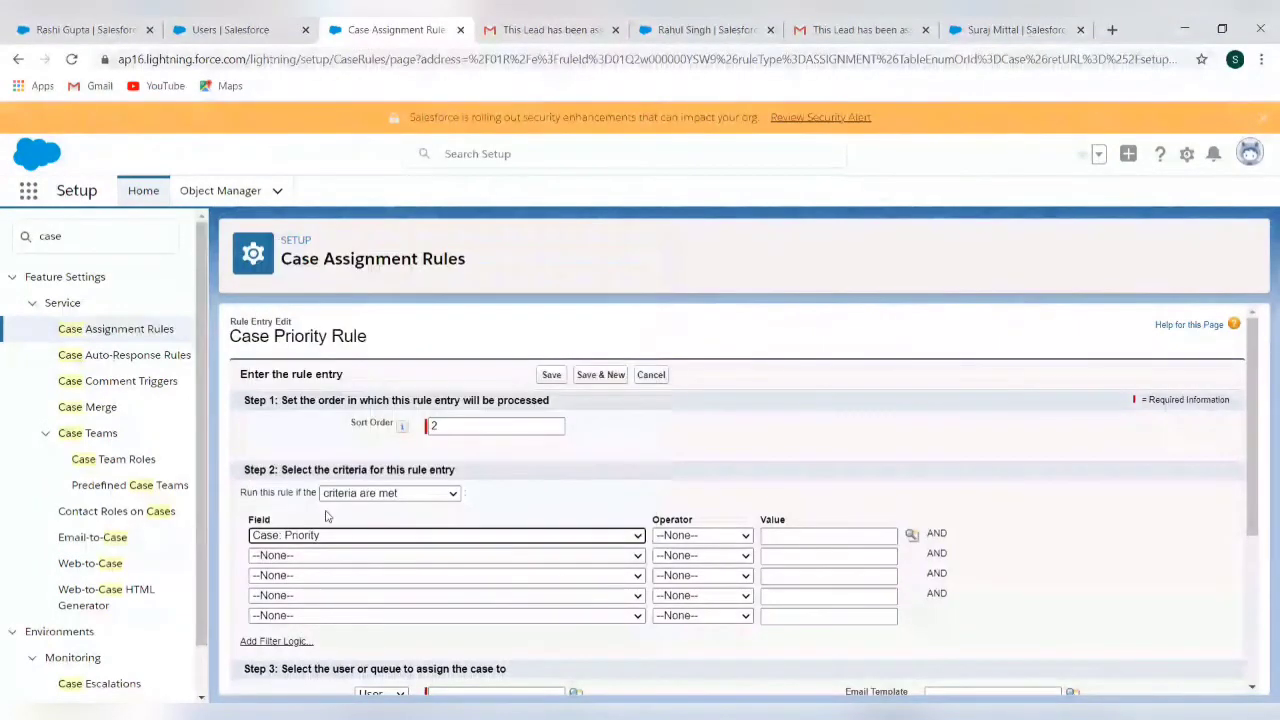
pyautogui.click(743, 540)
pyautogui.click(735, 375)
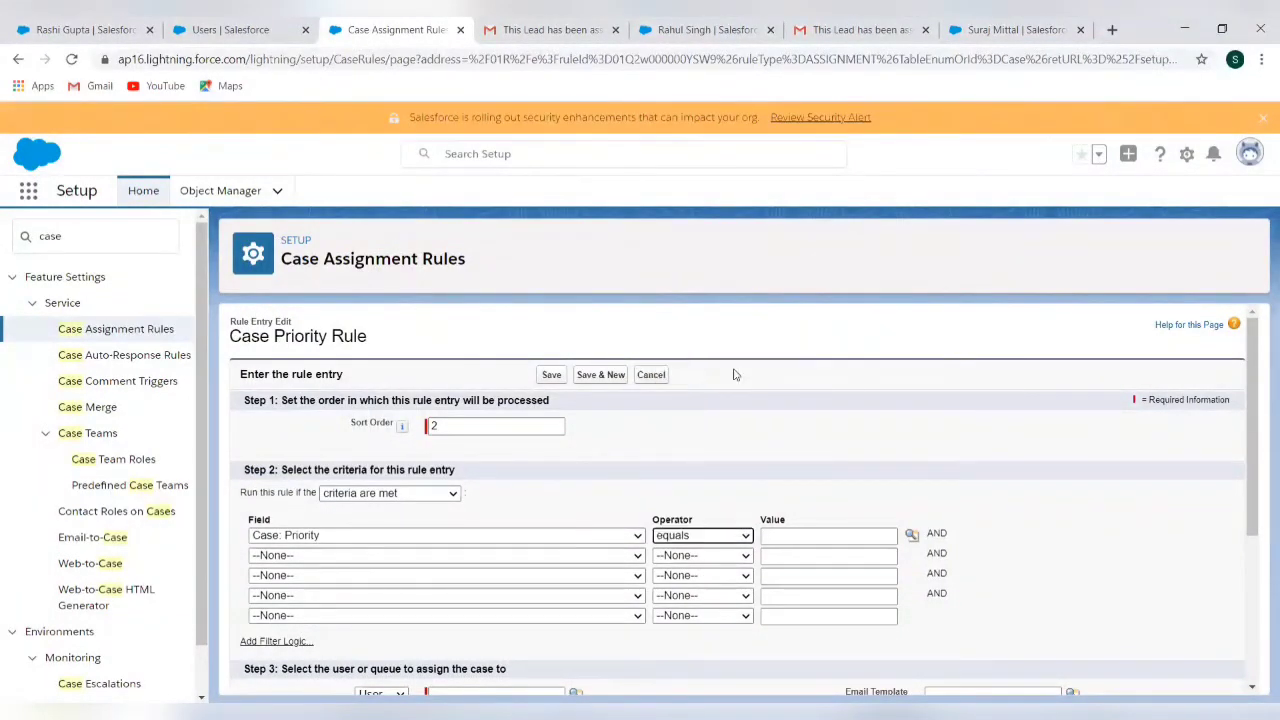
pyautogui.click(911, 535)
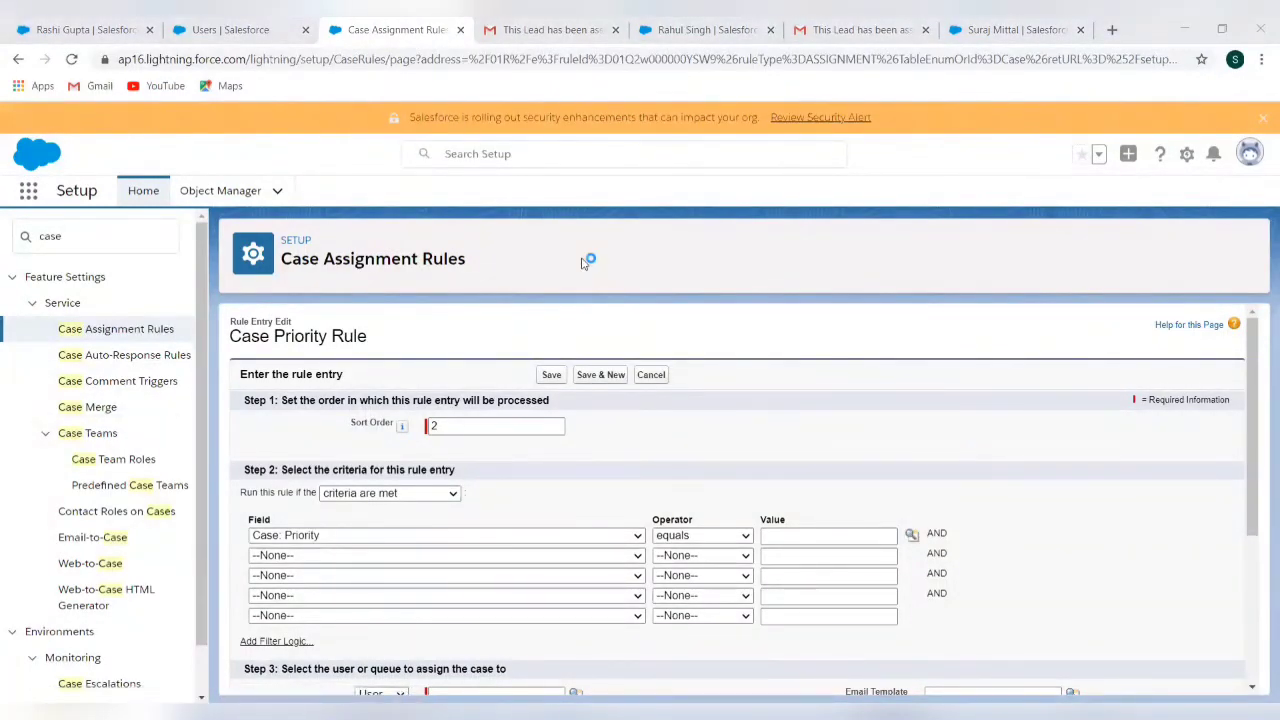
pyautogui.scroll(-3, 563, 437)
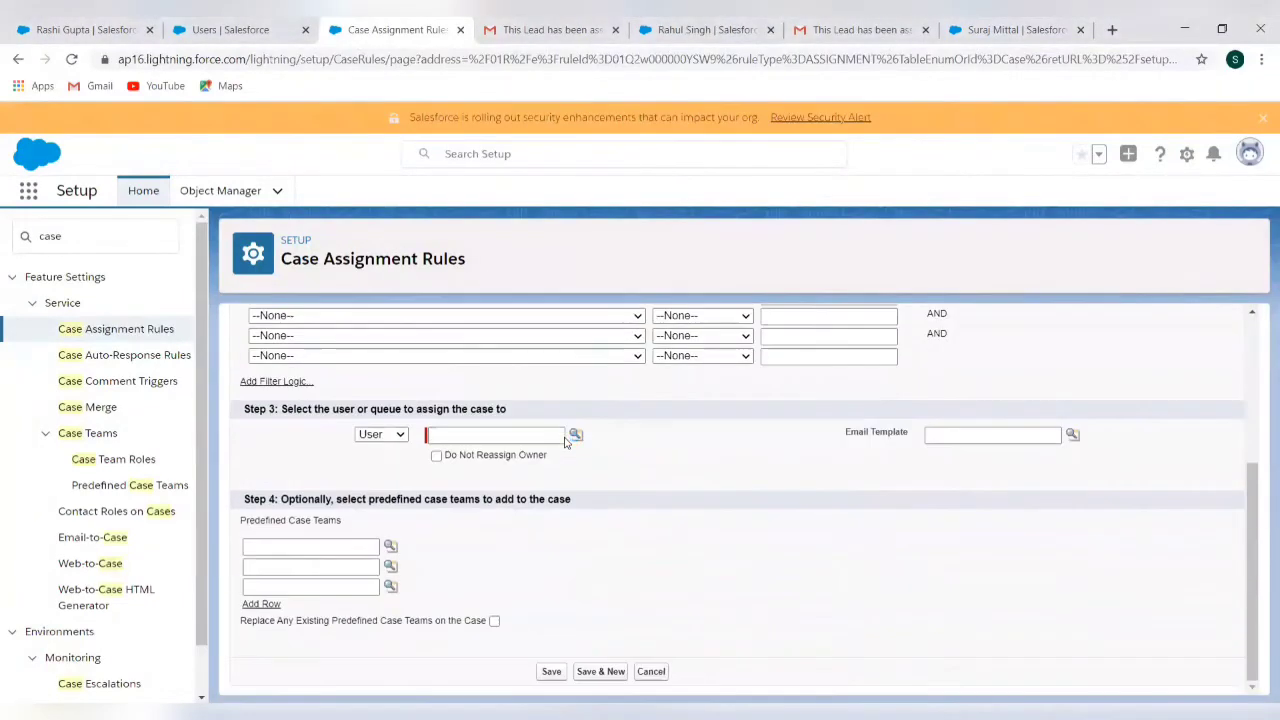
# Route Medium-priority cases to another user with the assignment notification template, and save the entry
pyautogui.click(545, 675)
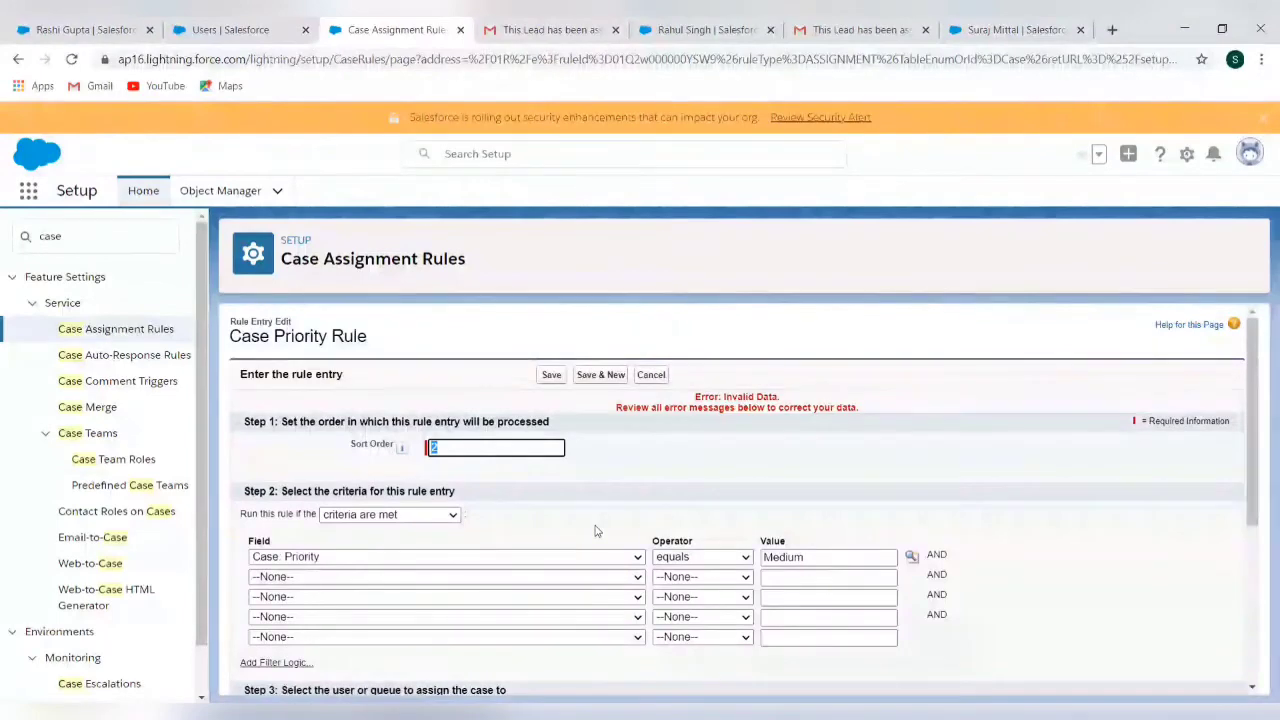
pyautogui.scroll(-3, 597, 530)
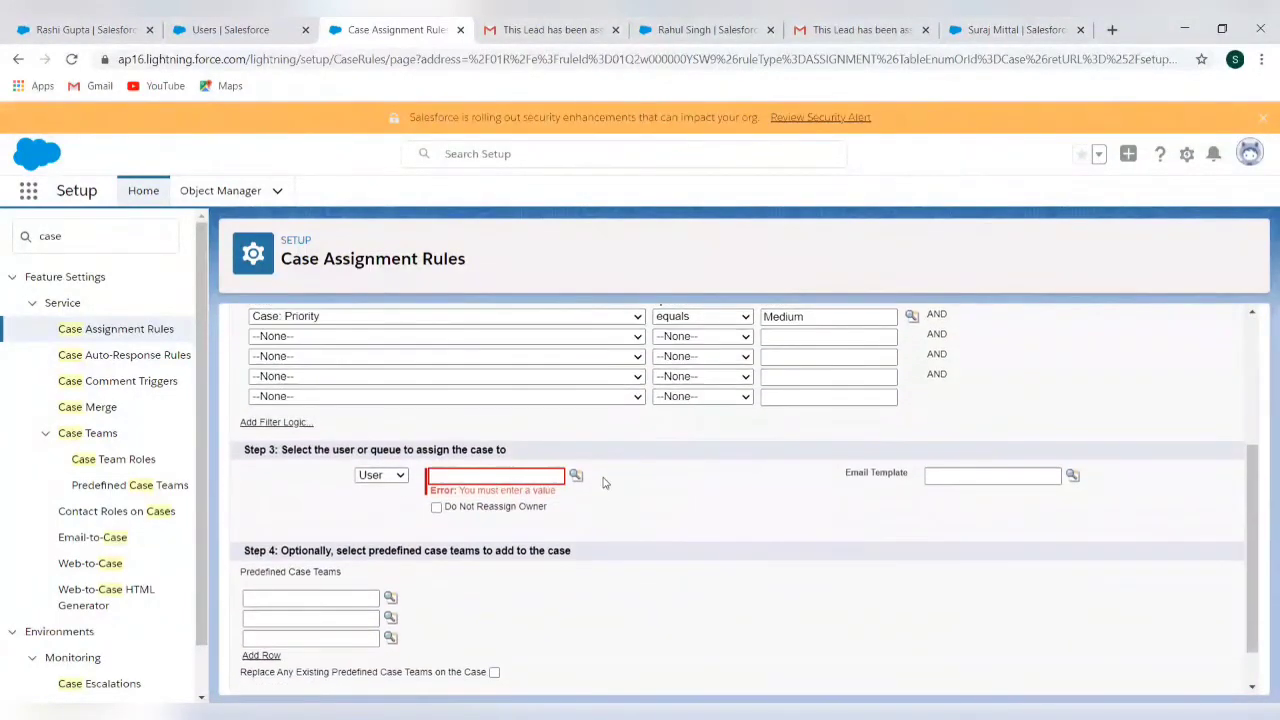
pyautogui.click(577, 478)
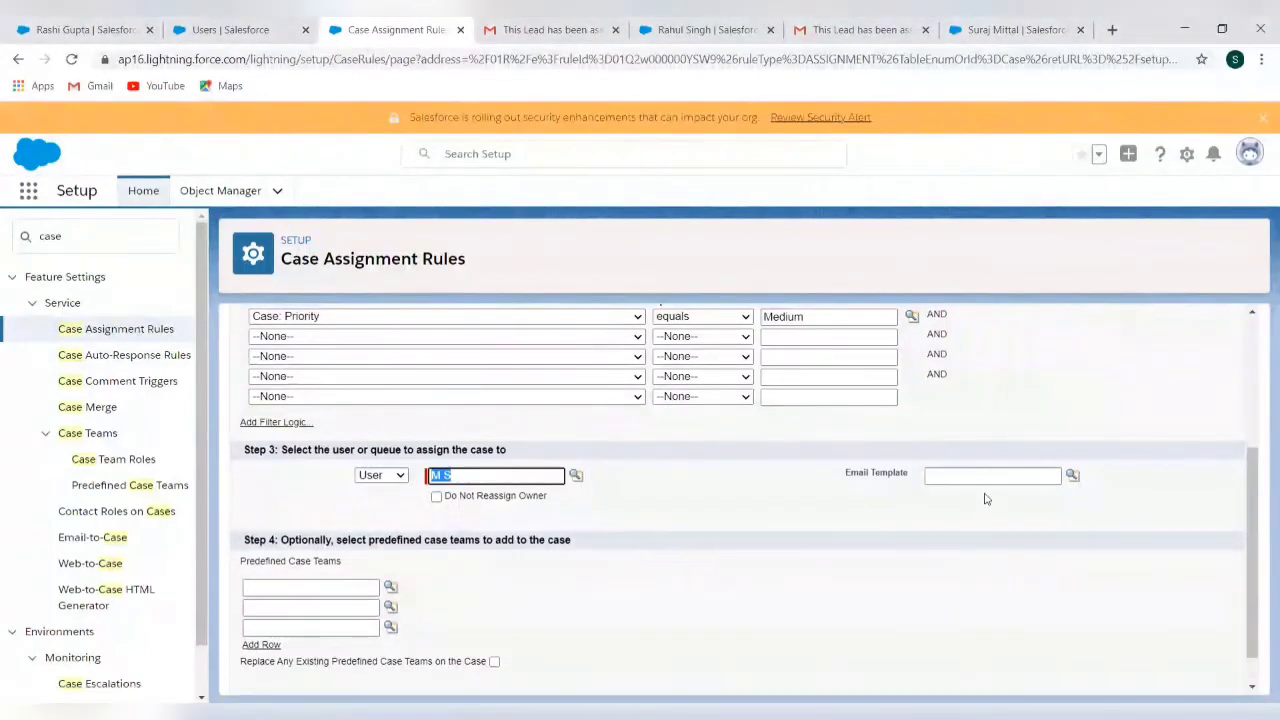
pyautogui.click(1077, 476)
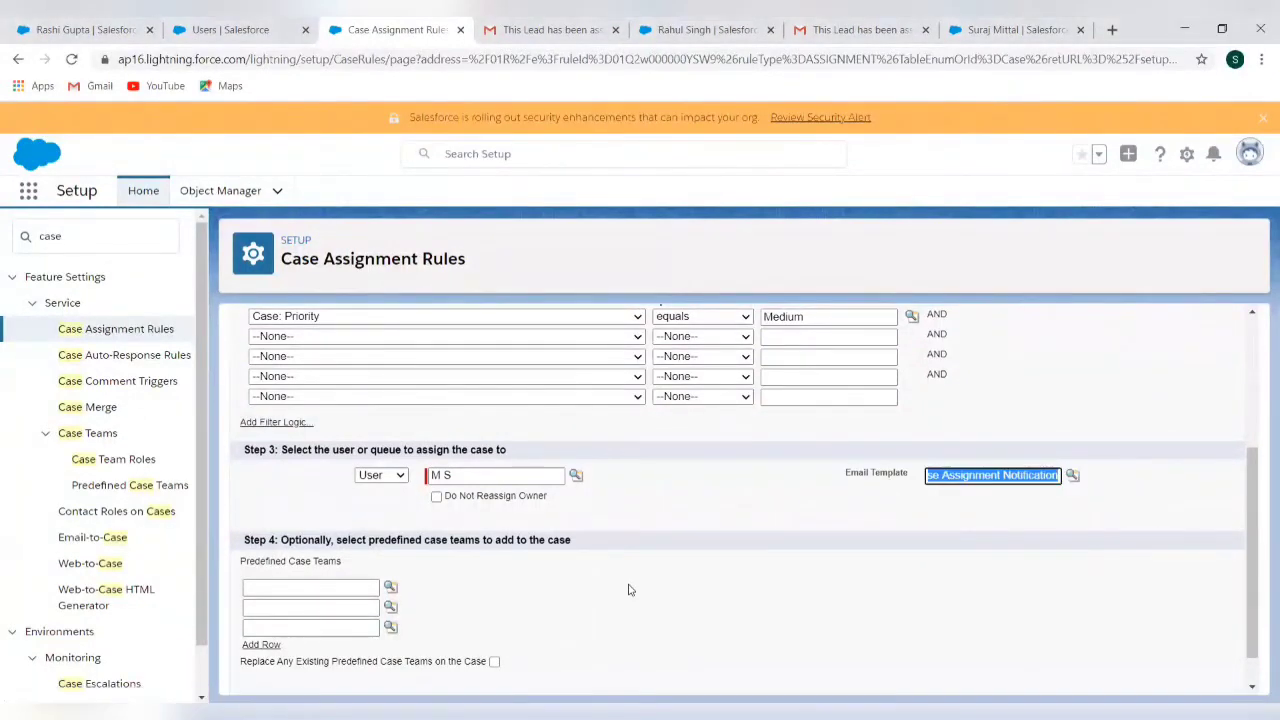
pyautogui.scroll(-1, 630, 590)
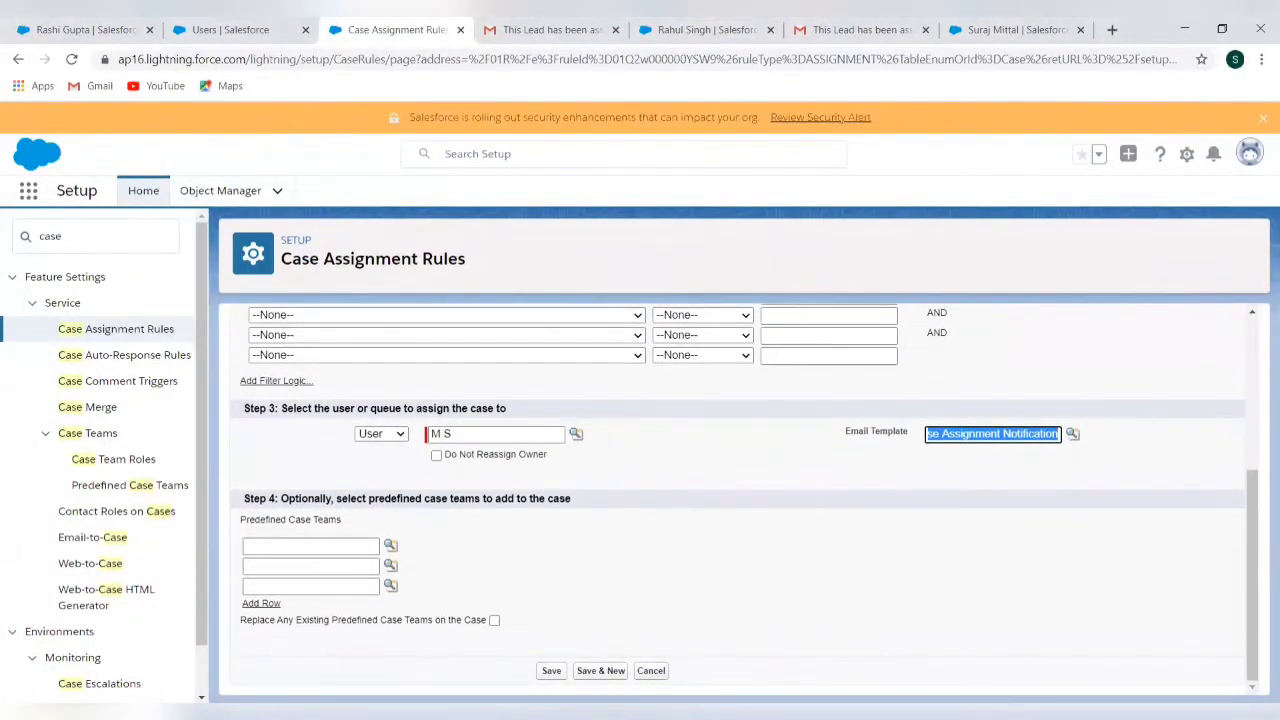
pyautogui.click(550, 675)
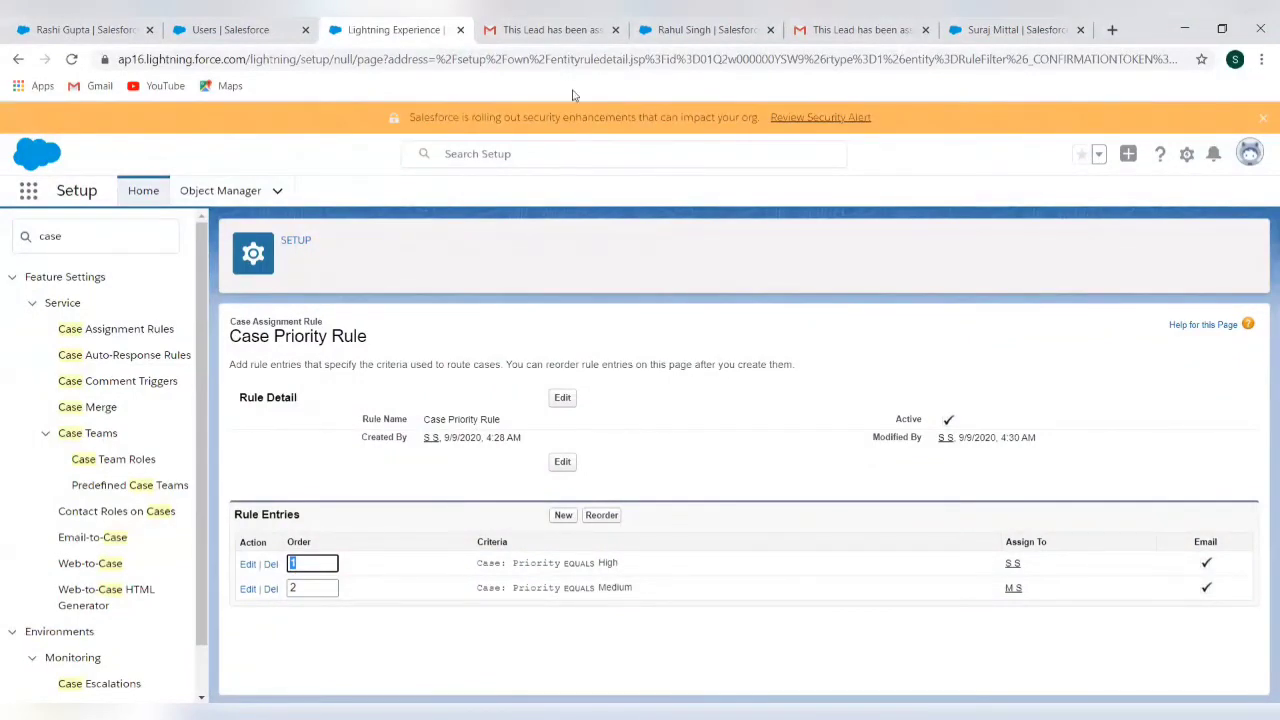
# Log in to Salesforce in a new tab via login.salesforce.com, postponing phone registration
pyautogui.click(1112, 30)
pyautogui.write('log')
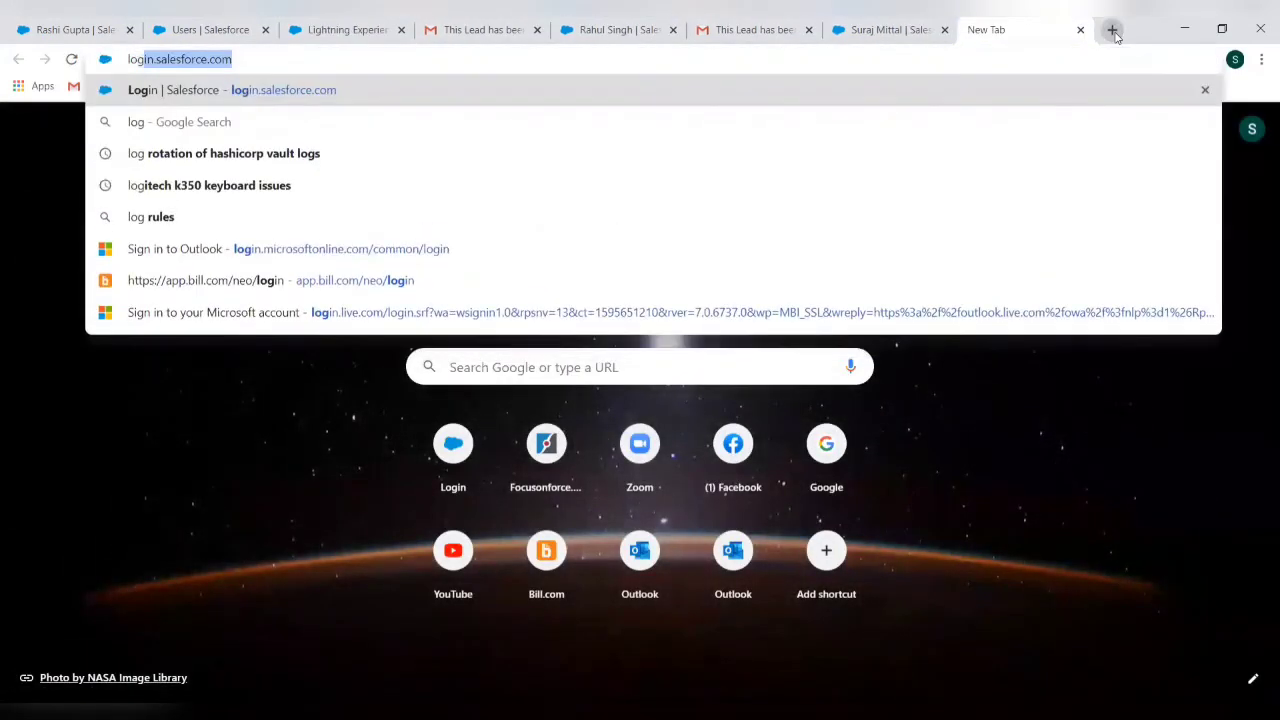
pyautogui.press('Return')
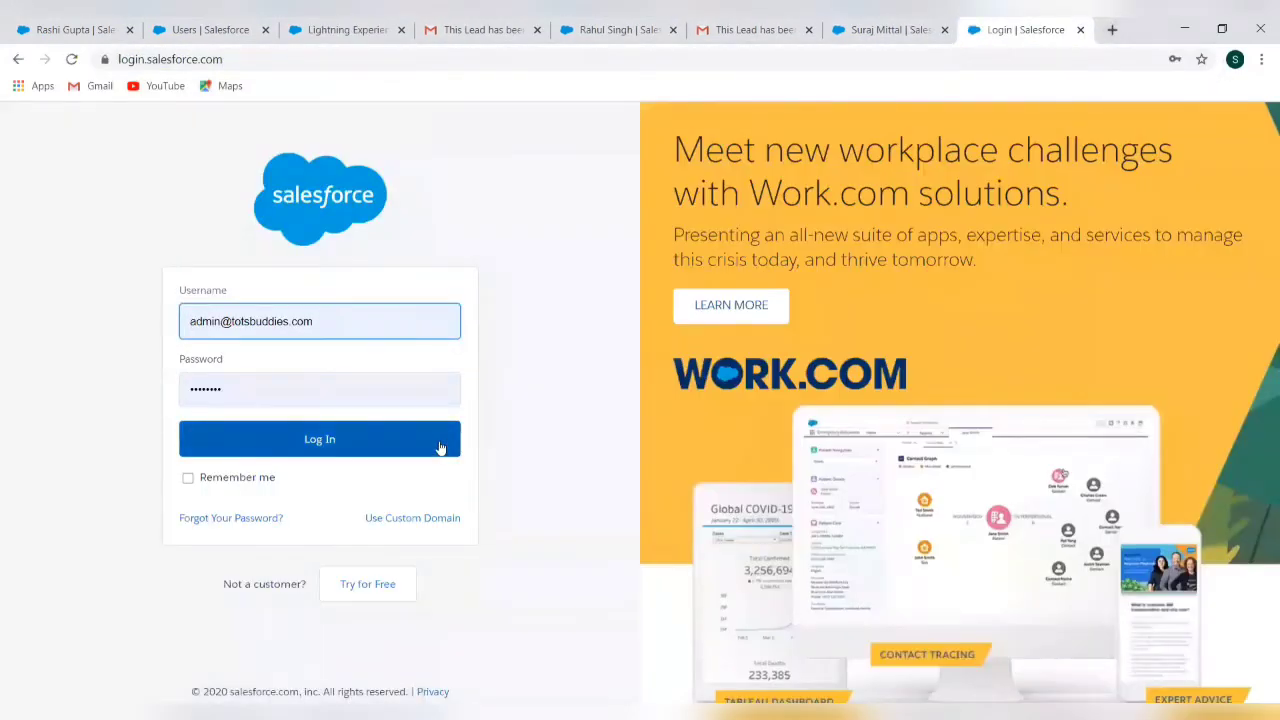
pyautogui.click(440, 447)
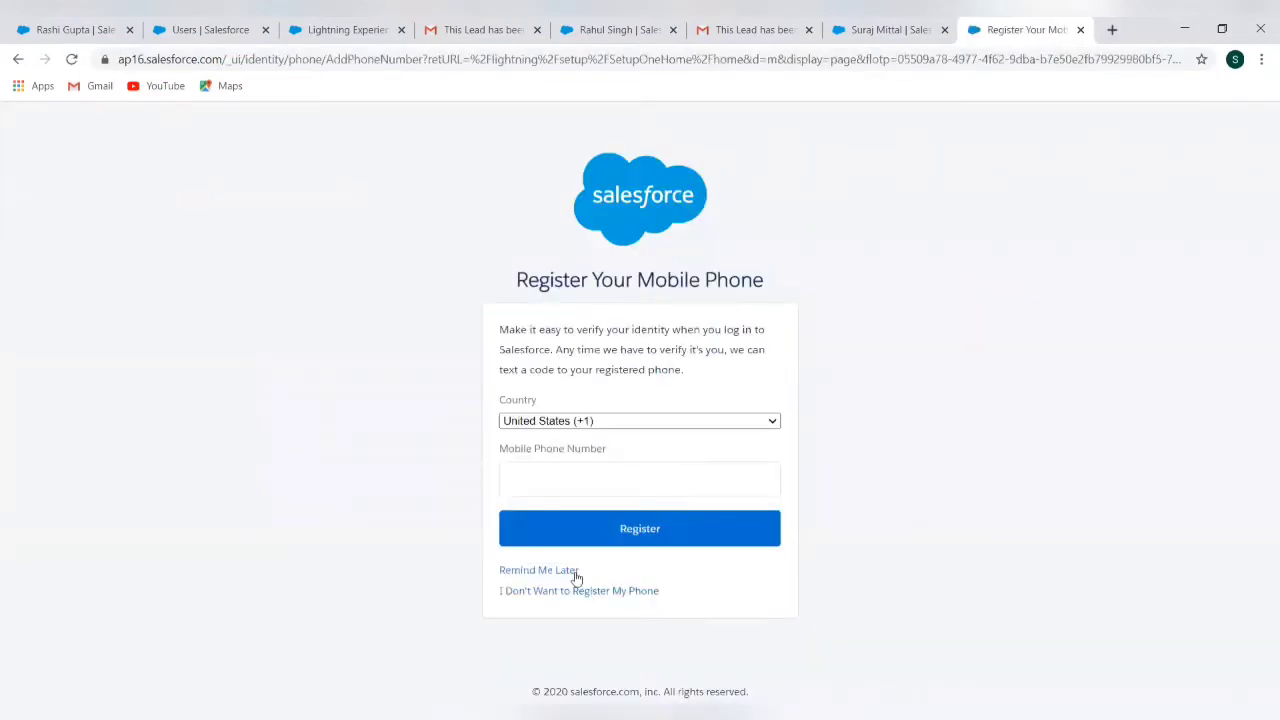
pyautogui.click(570, 577)
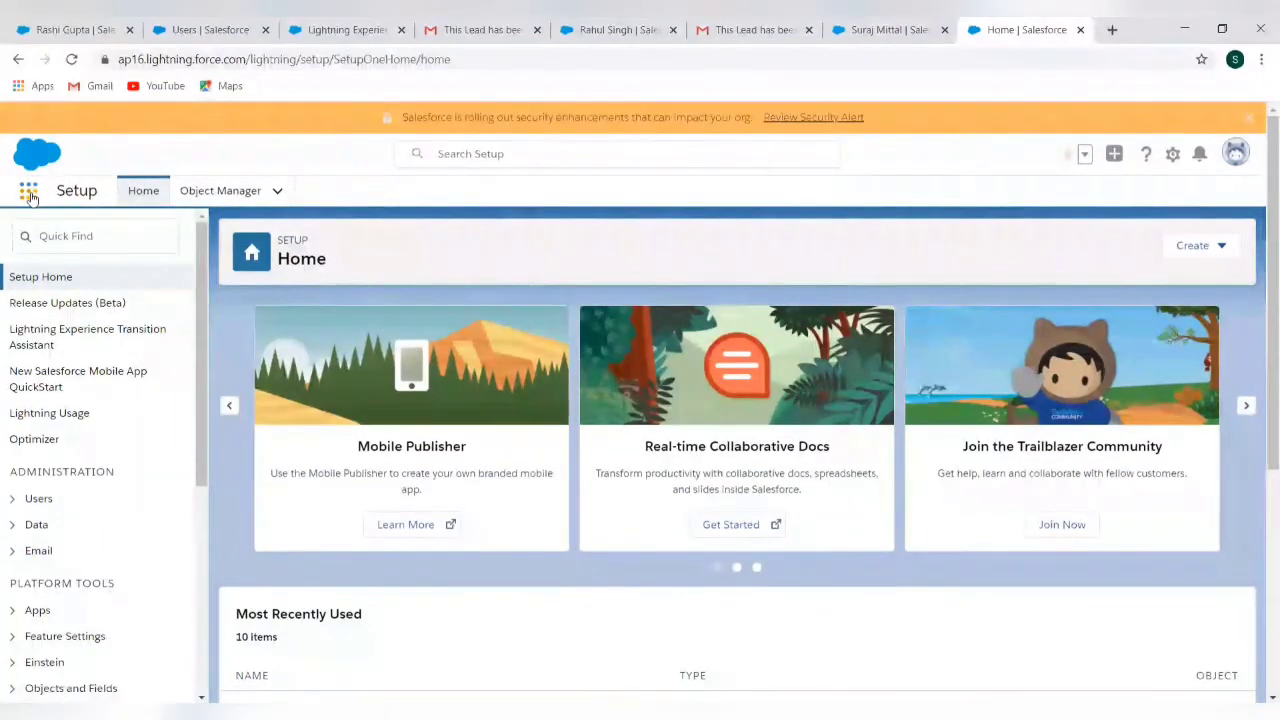
# Open a blank New Case form from the Cases list in the Service app
pyautogui.click(29, 194)
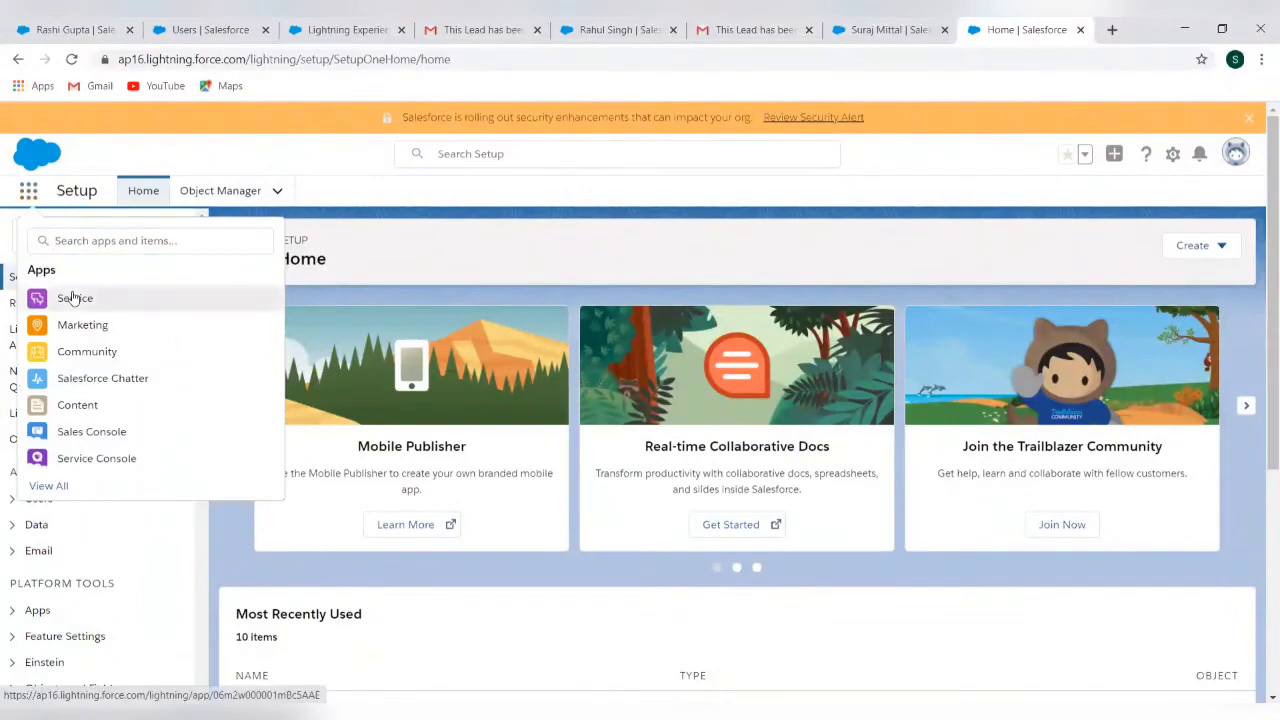
pyautogui.click(74, 298)
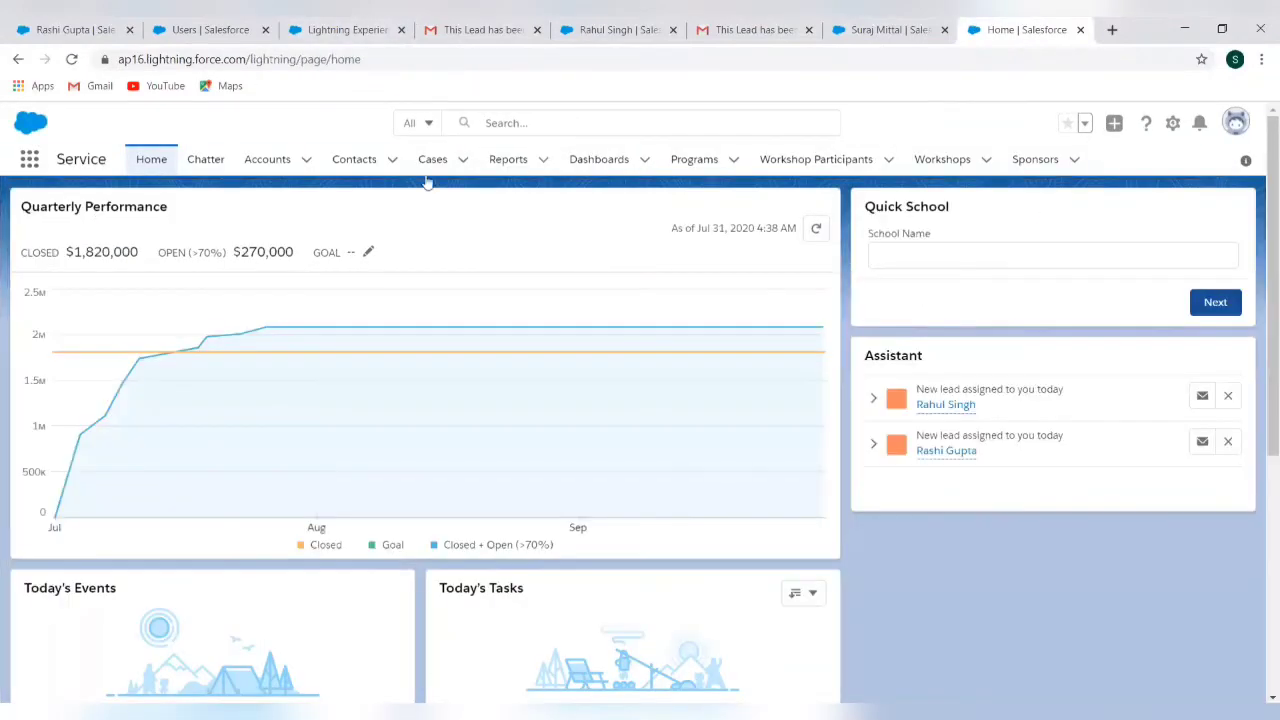
pyautogui.click(430, 178)
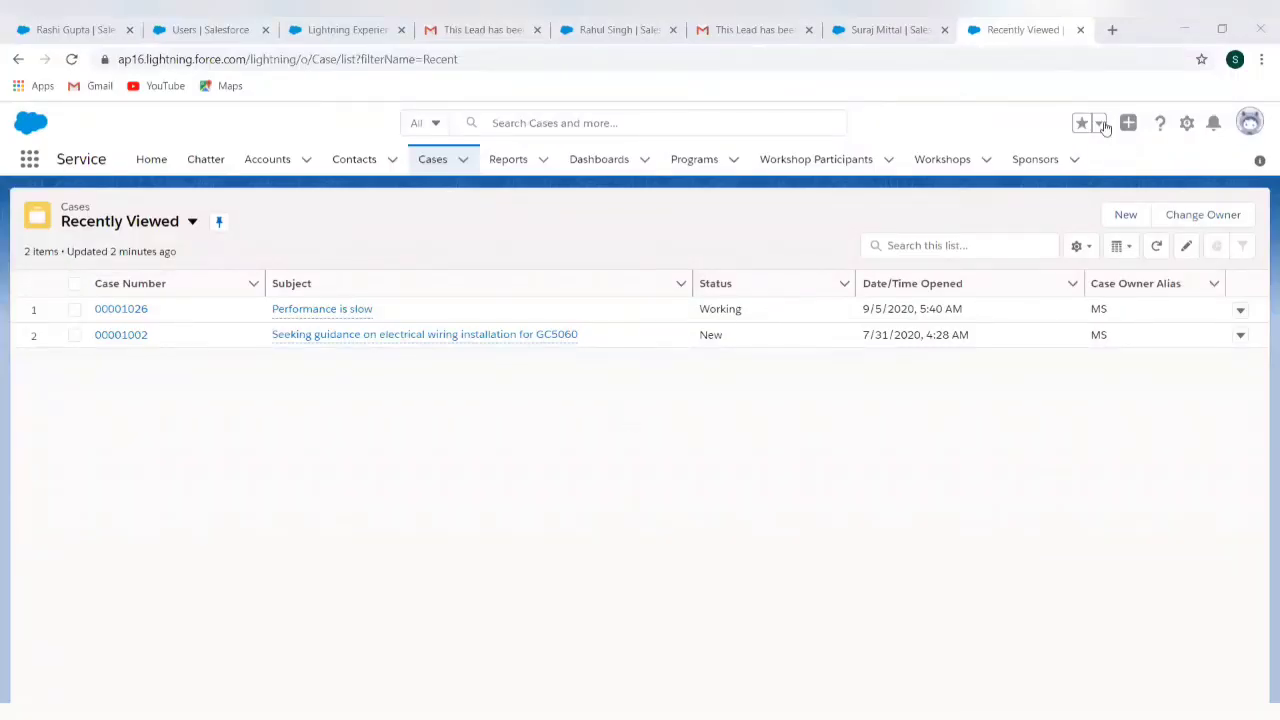
pyautogui.click(1126, 215)
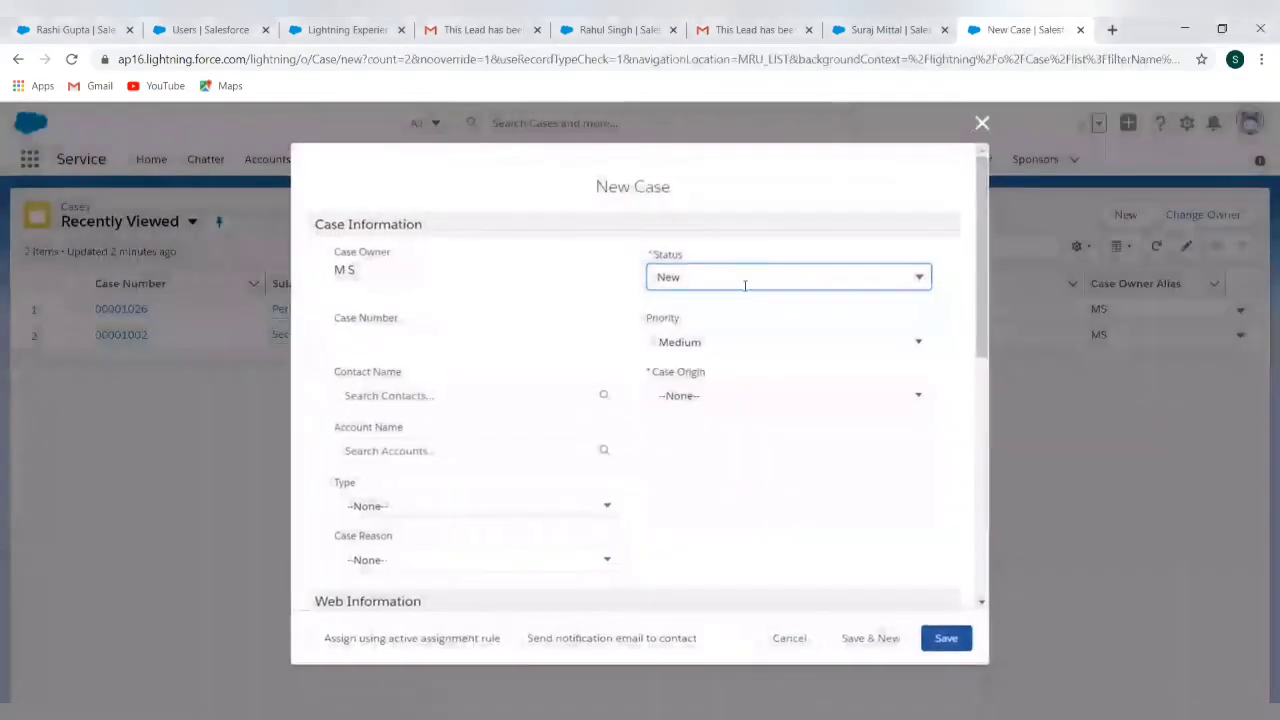
# Search contacts by the contact's name and dismiss the empty search results
pyautogui.click(399, 396)
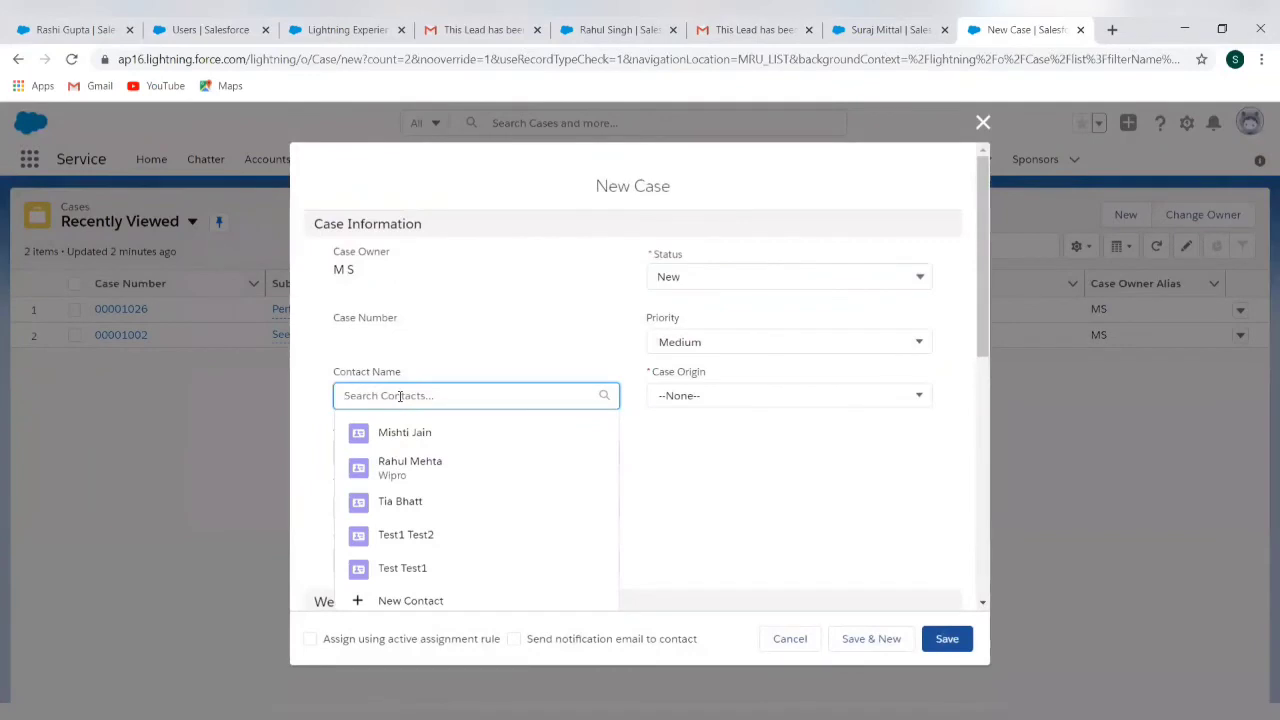
pyautogui.write('Sur')
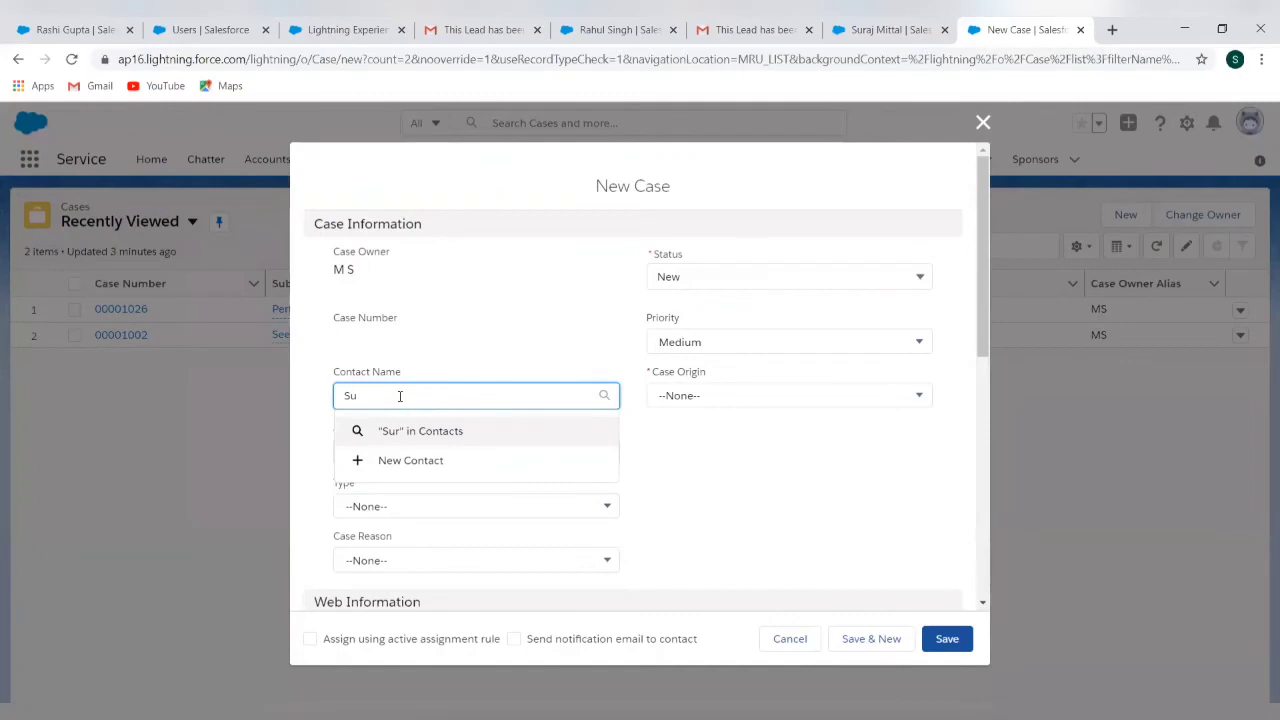
pyautogui.press('BackSpace')
pyautogui.press('BackSpace')
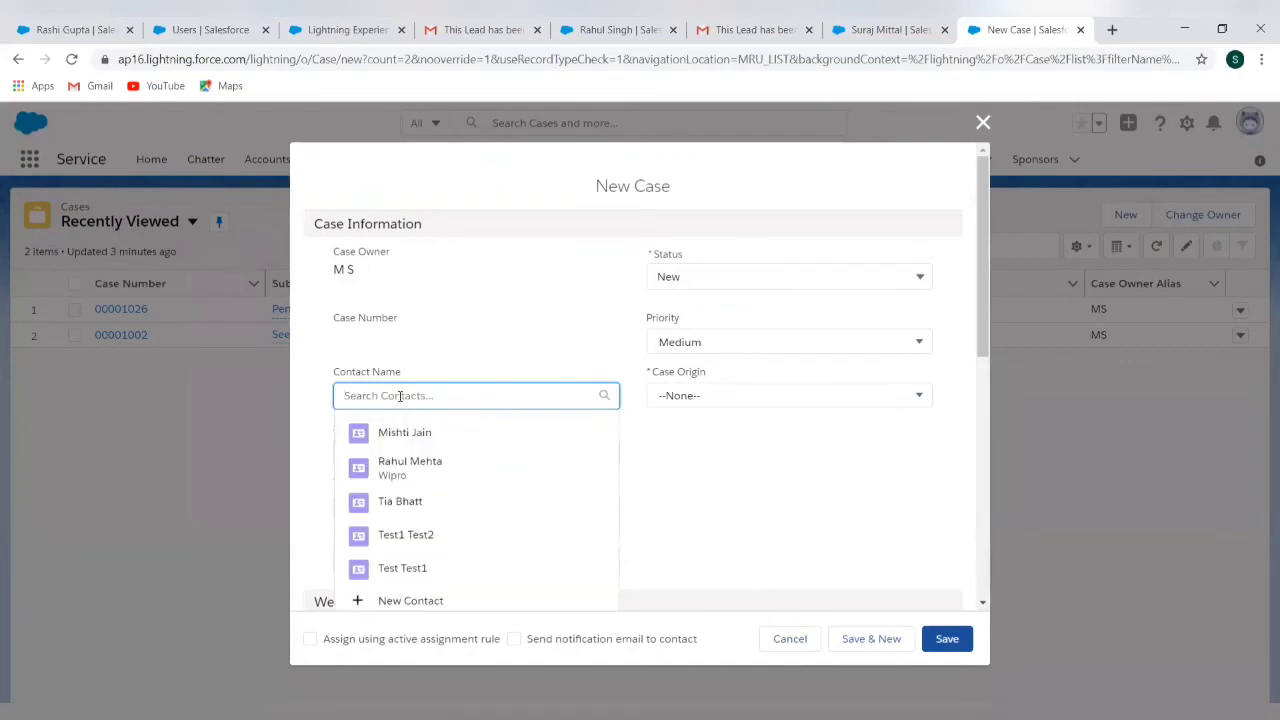
pyautogui.write('Jyot')
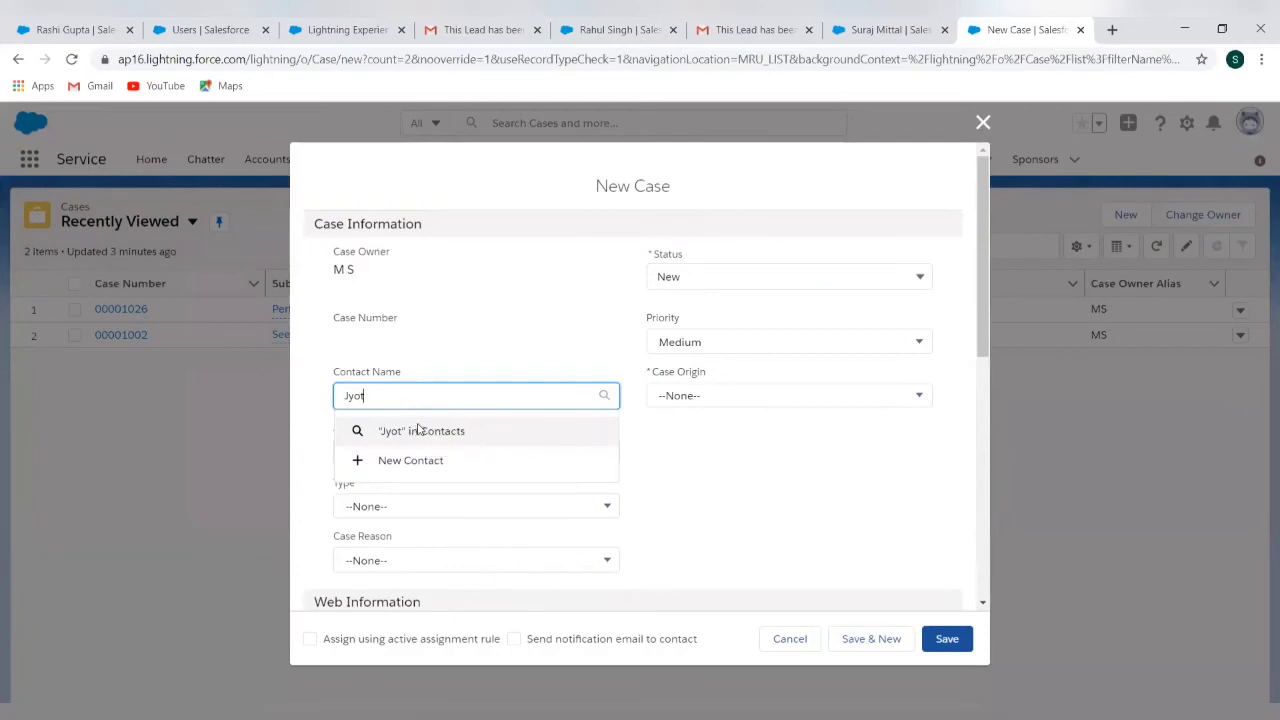
pyautogui.click(420, 431)
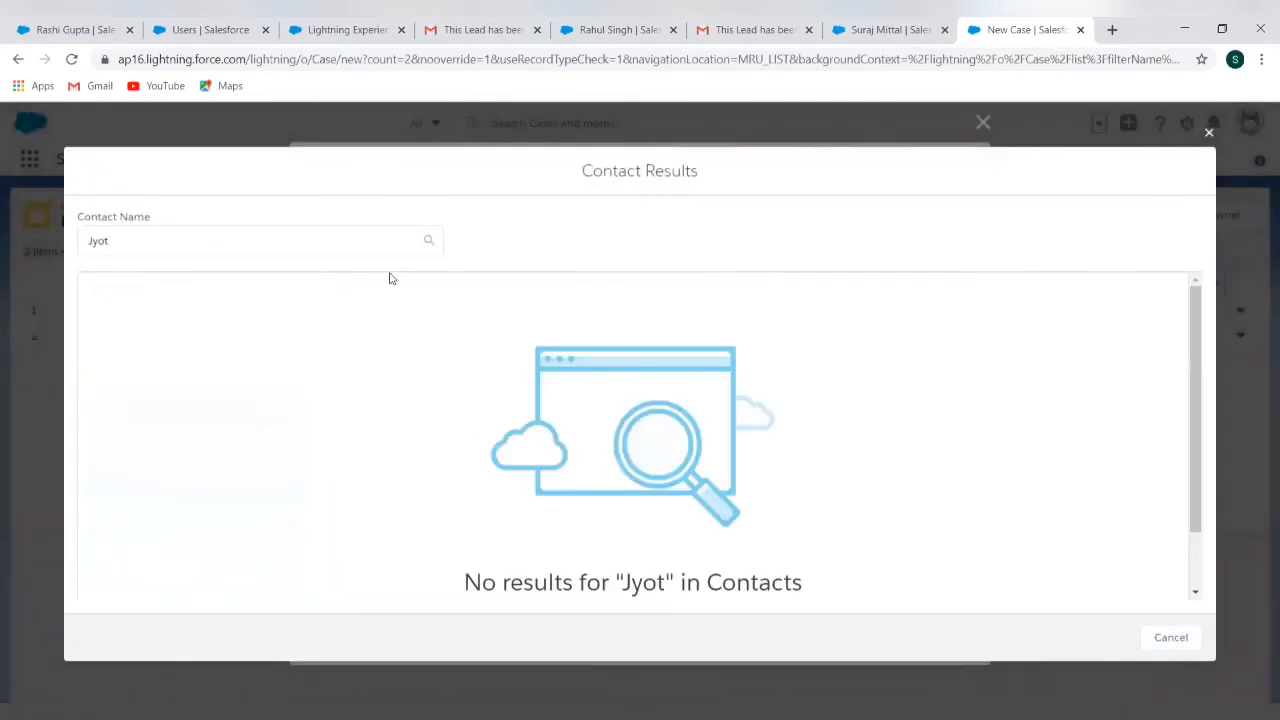
pyautogui.click(1209, 134)
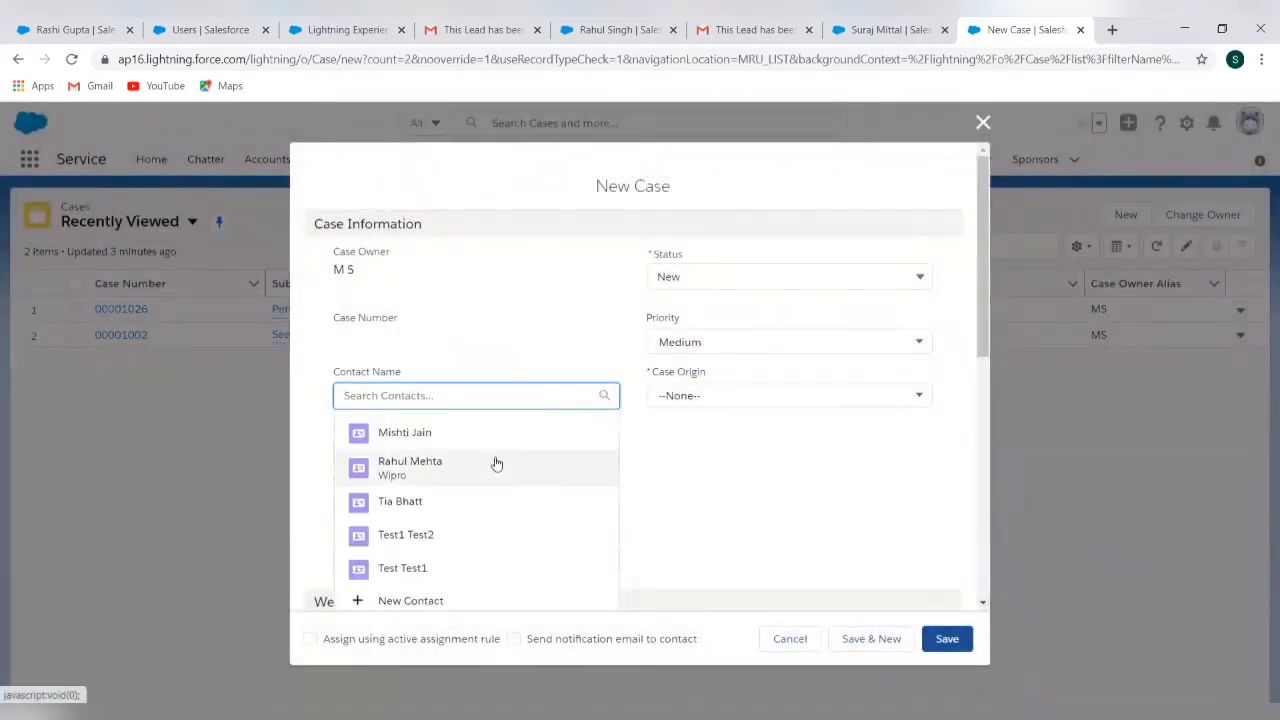
# Choose an existing contact from the suggestions and set the case's account to Wipro
pyautogui.click(494, 460)
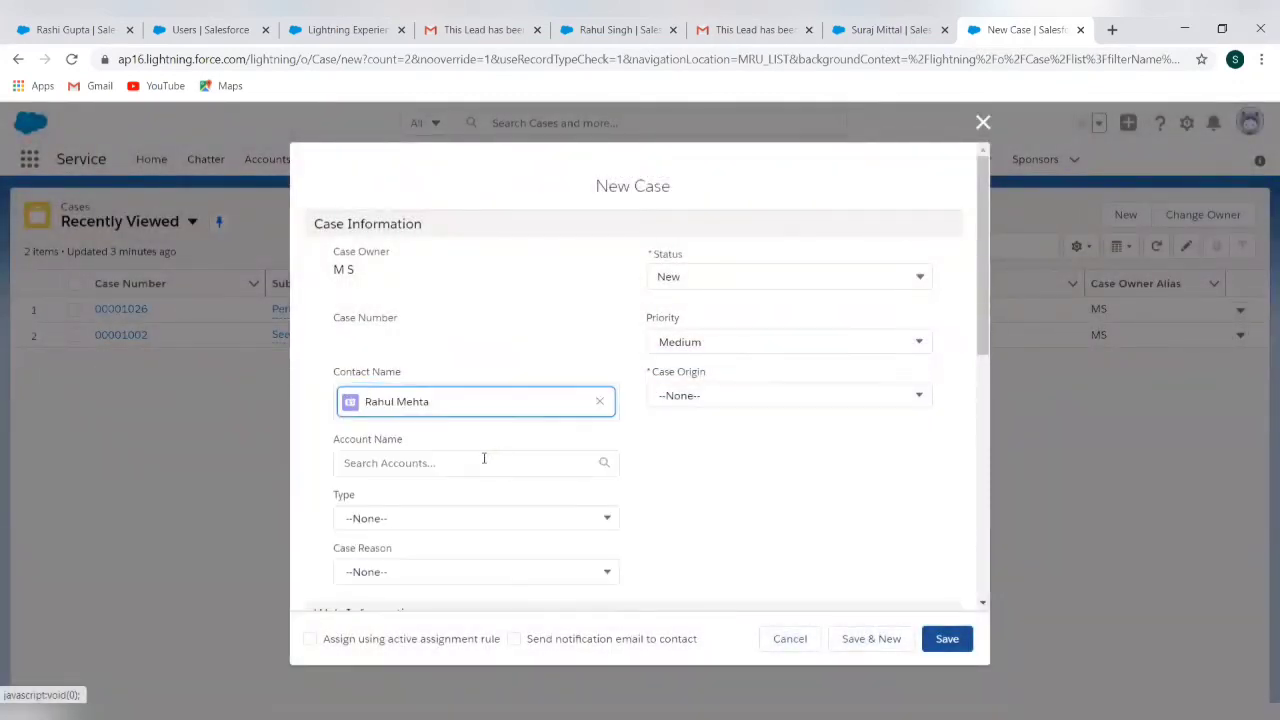
pyautogui.click(446, 462)
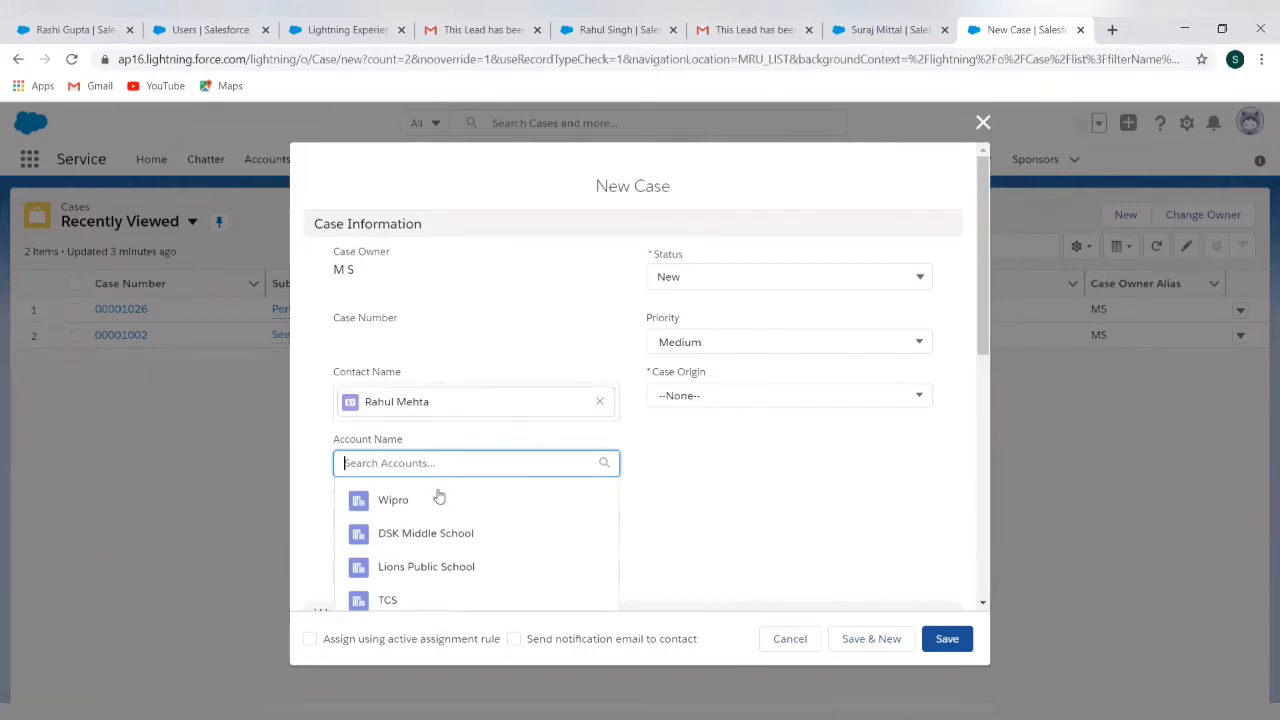
pyautogui.click(437, 498)
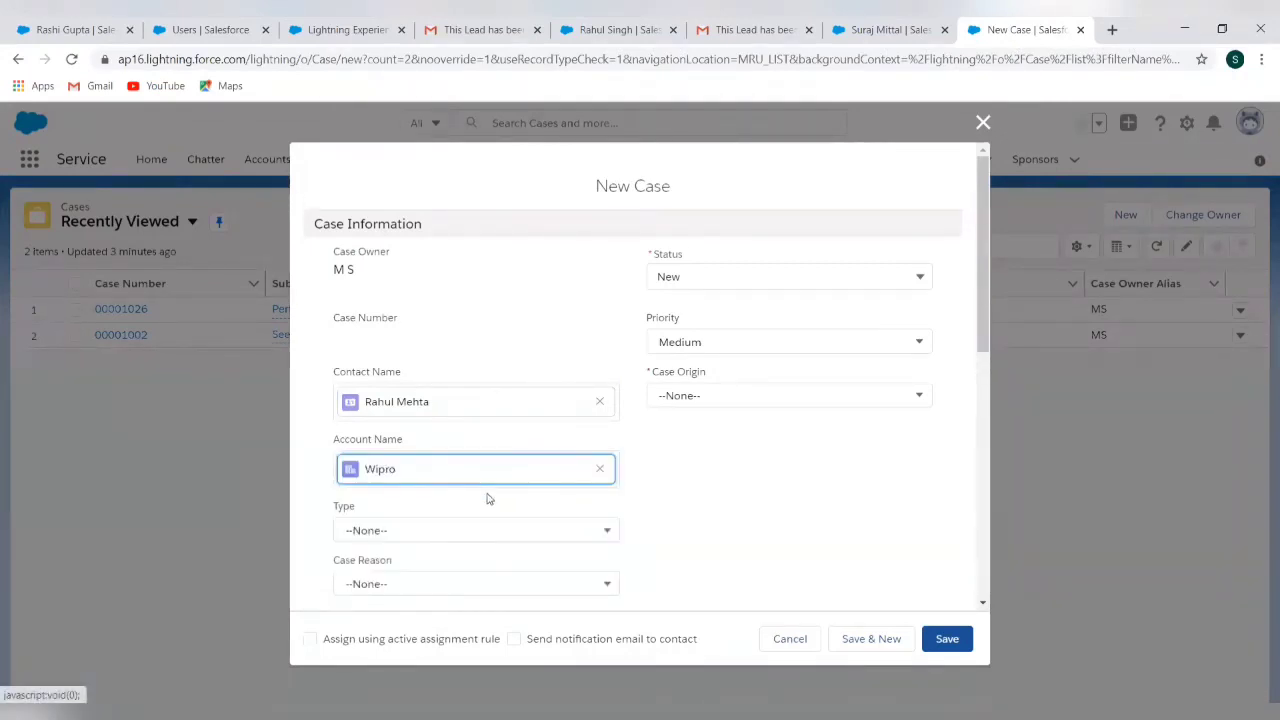
pyautogui.scroll(-1, 685, 501)
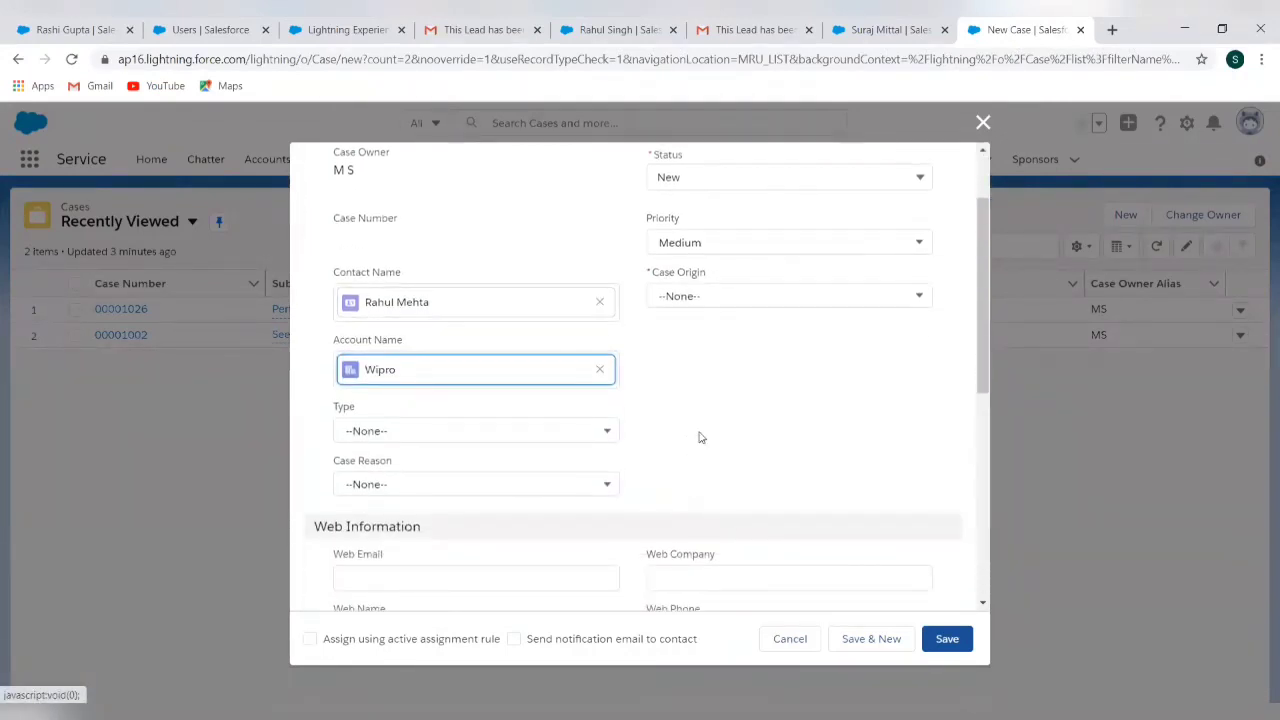
pyautogui.scroll(1, 700, 437)
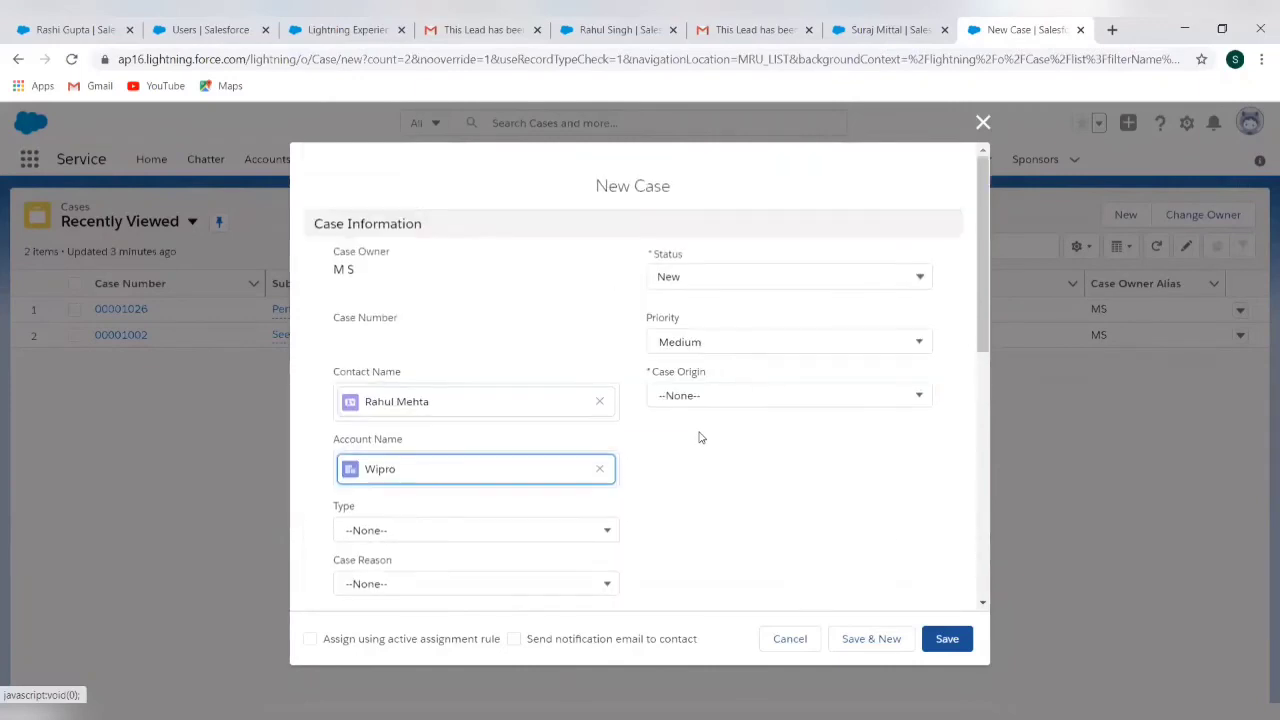
# Set Priority High, Status New, Origin Phone, enable assignment rule and contact email, then save
pyautogui.click(756, 344)
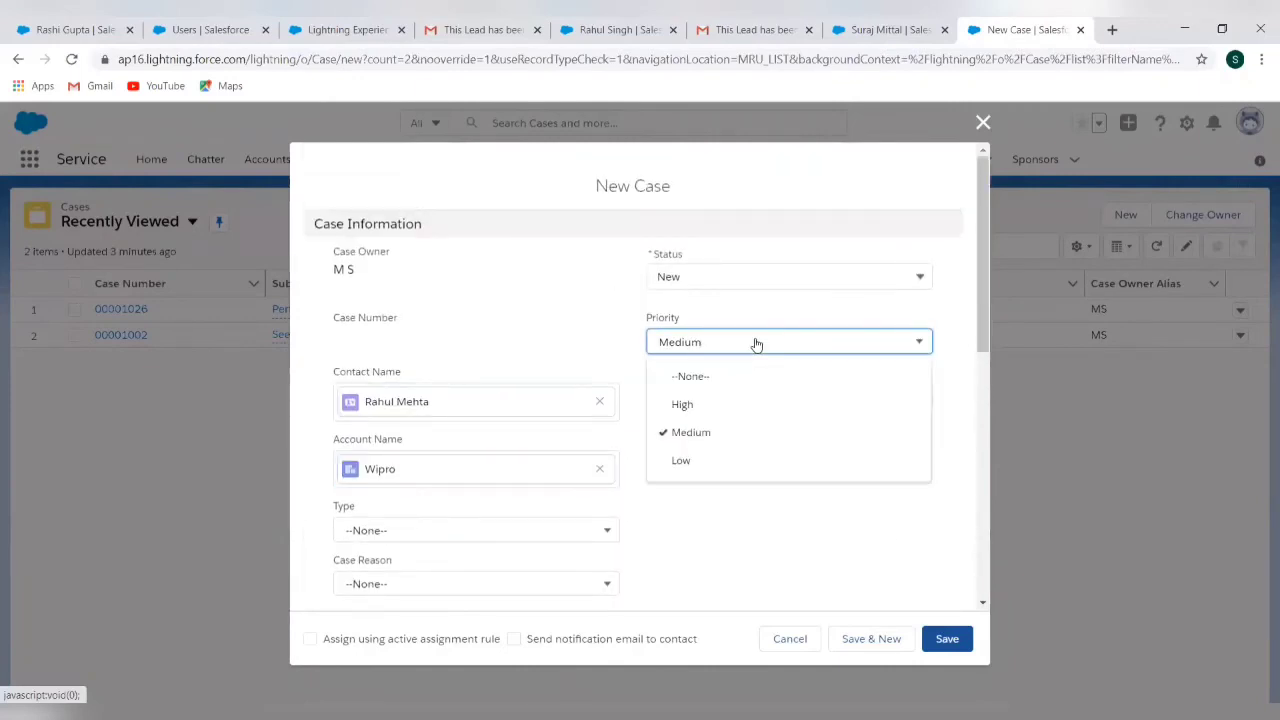
pyautogui.click(740, 417)
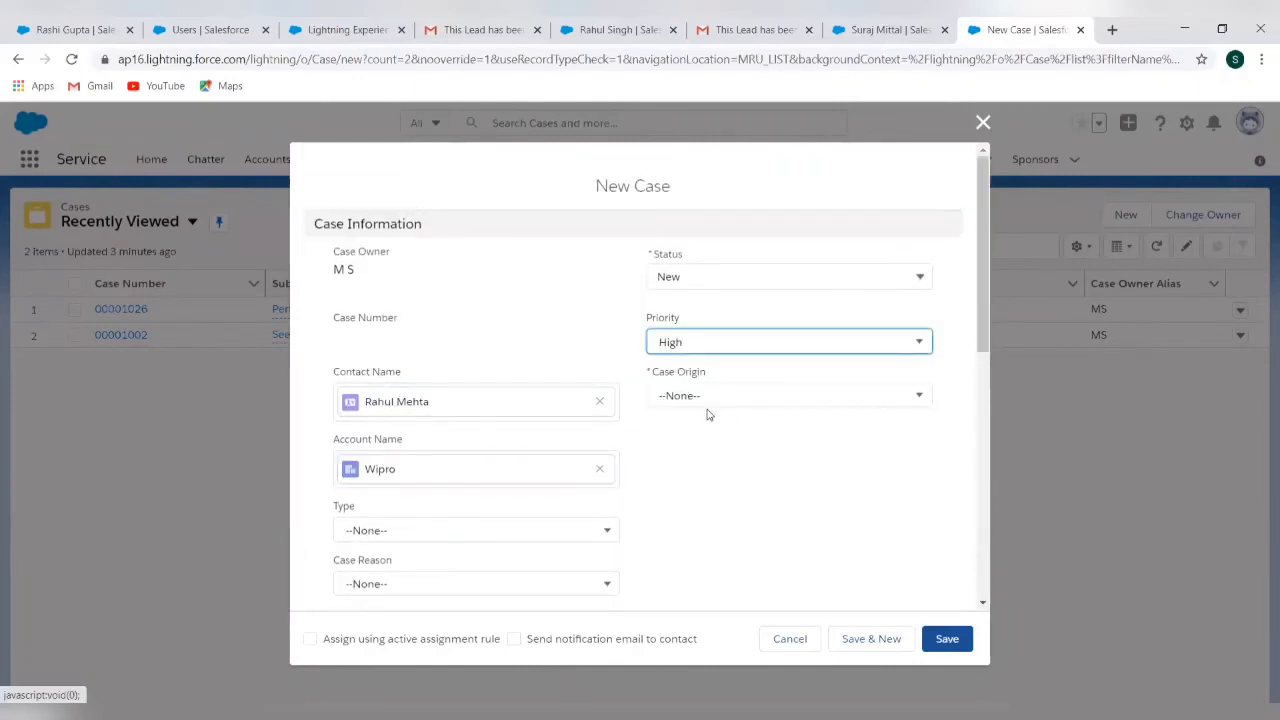
pyautogui.click(757, 278)
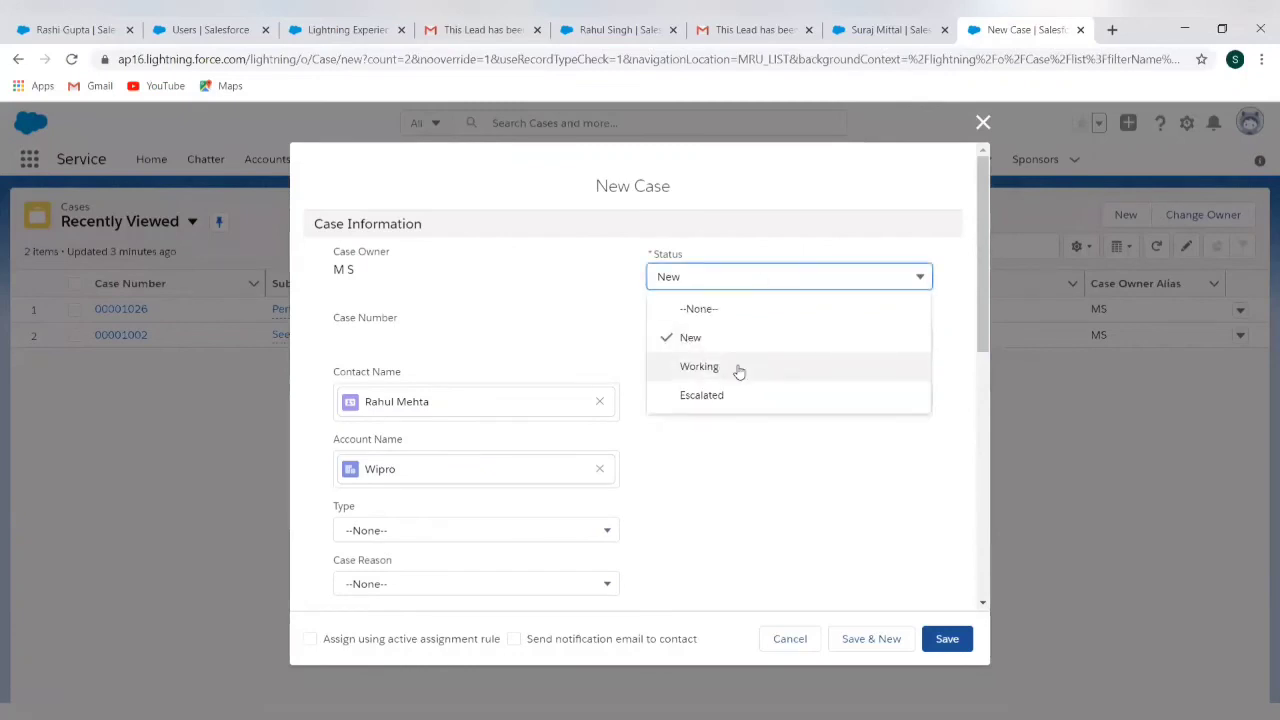
pyautogui.click(763, 340)
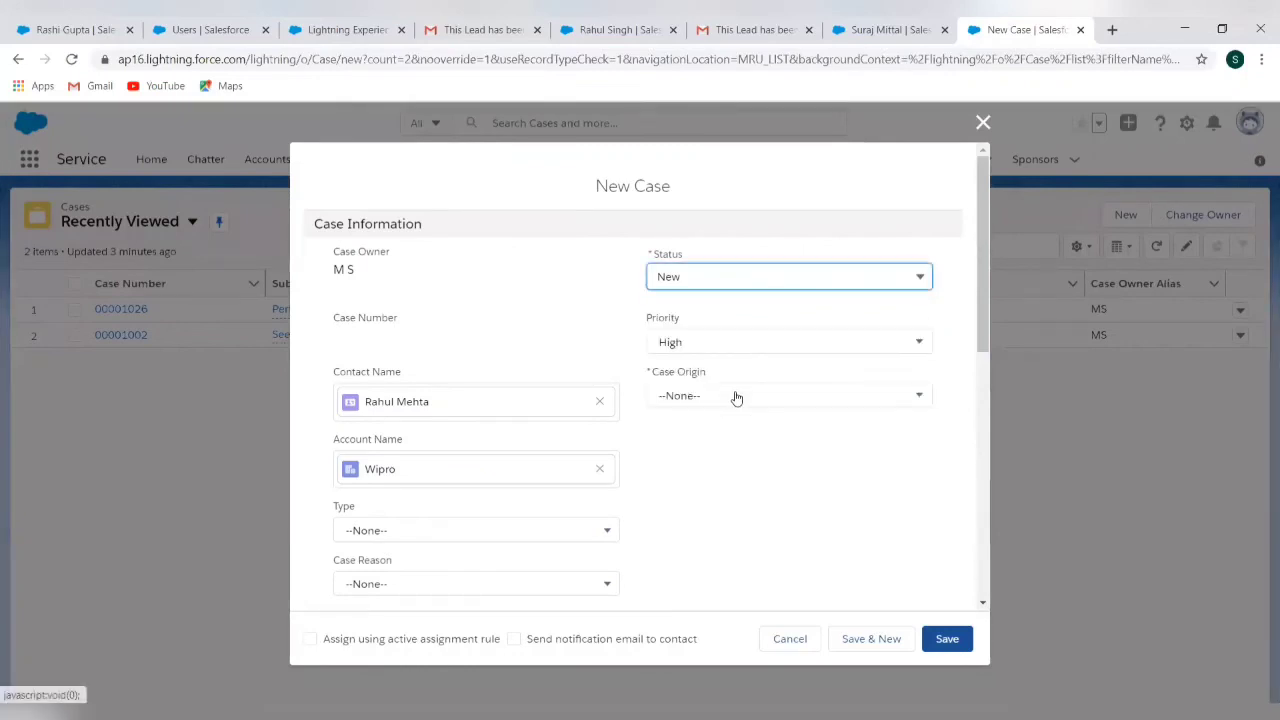
pyautogui.click(736, 398)
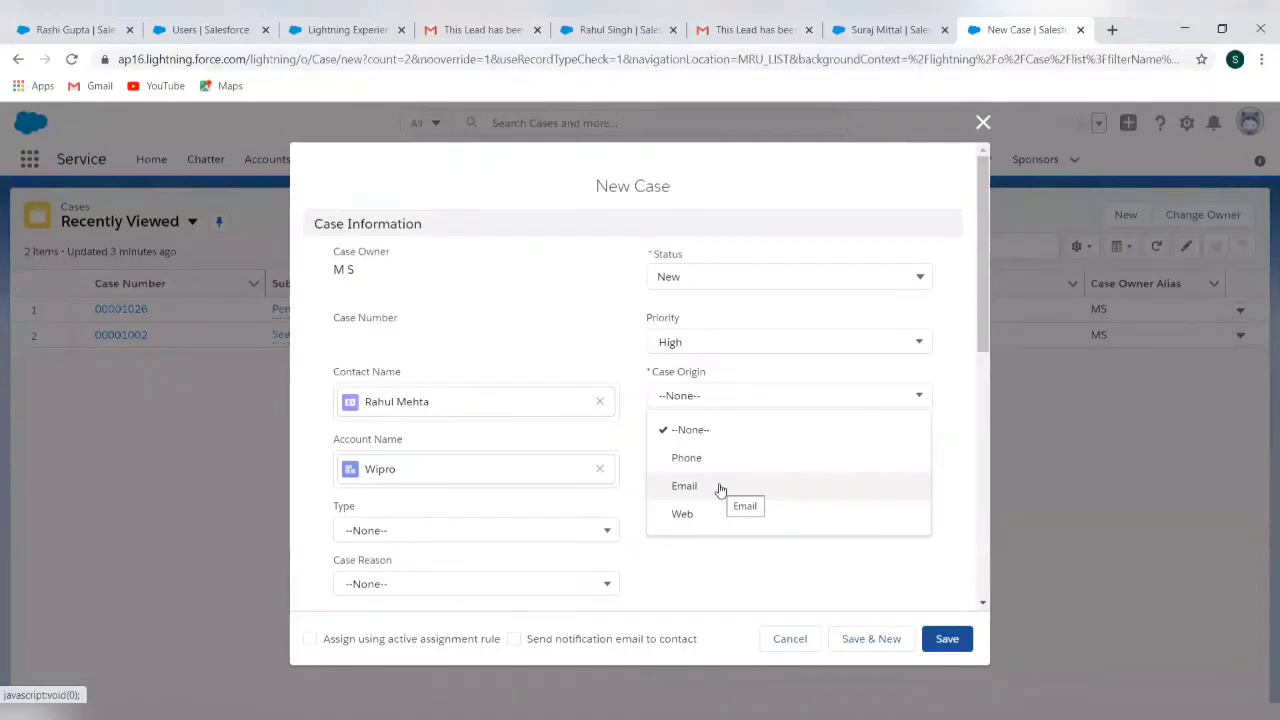
pyautogui.click(673, 461)
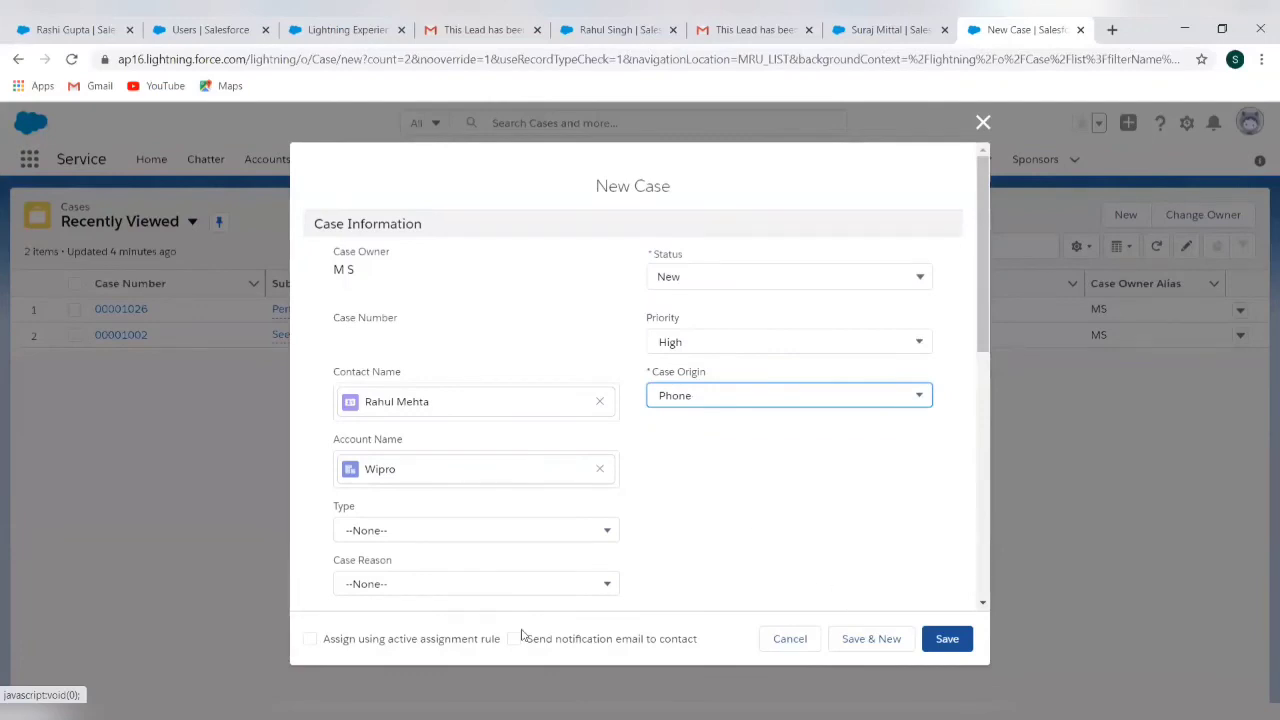
pyautogui.click(310, 639)
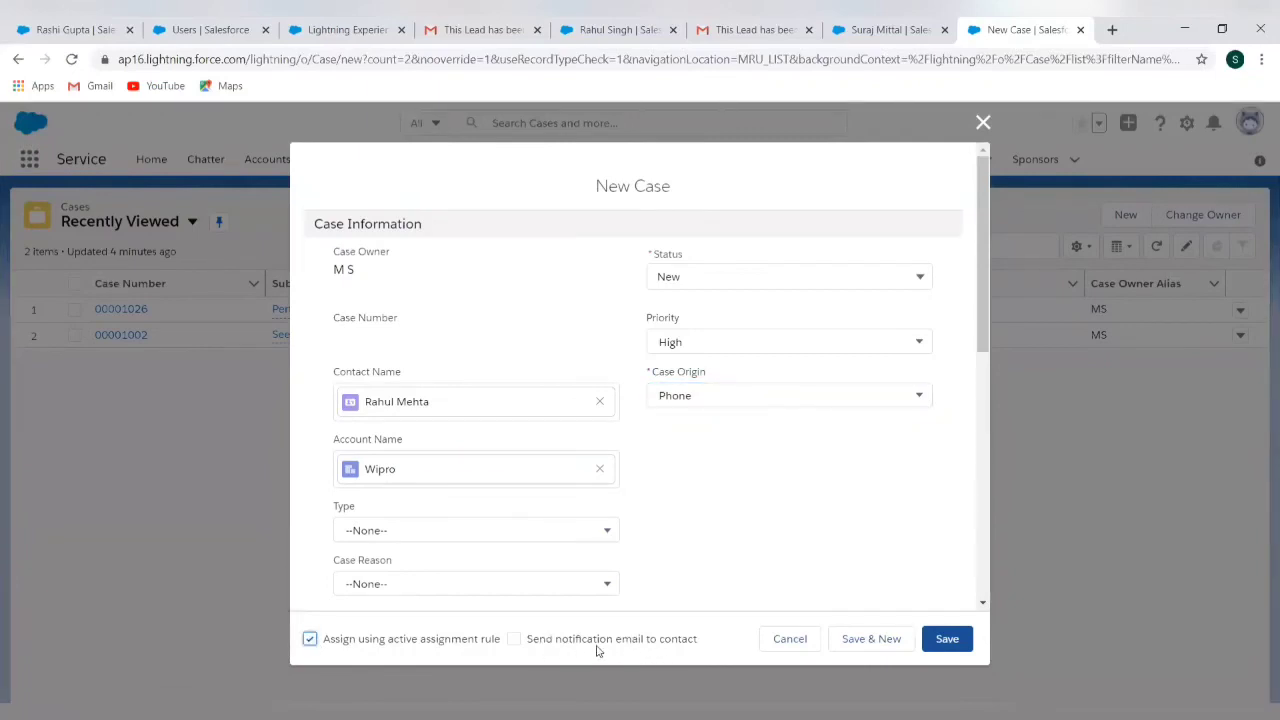
pyautogui.click(513, 639)
pyautogui.scroll(-3, 885, 523)
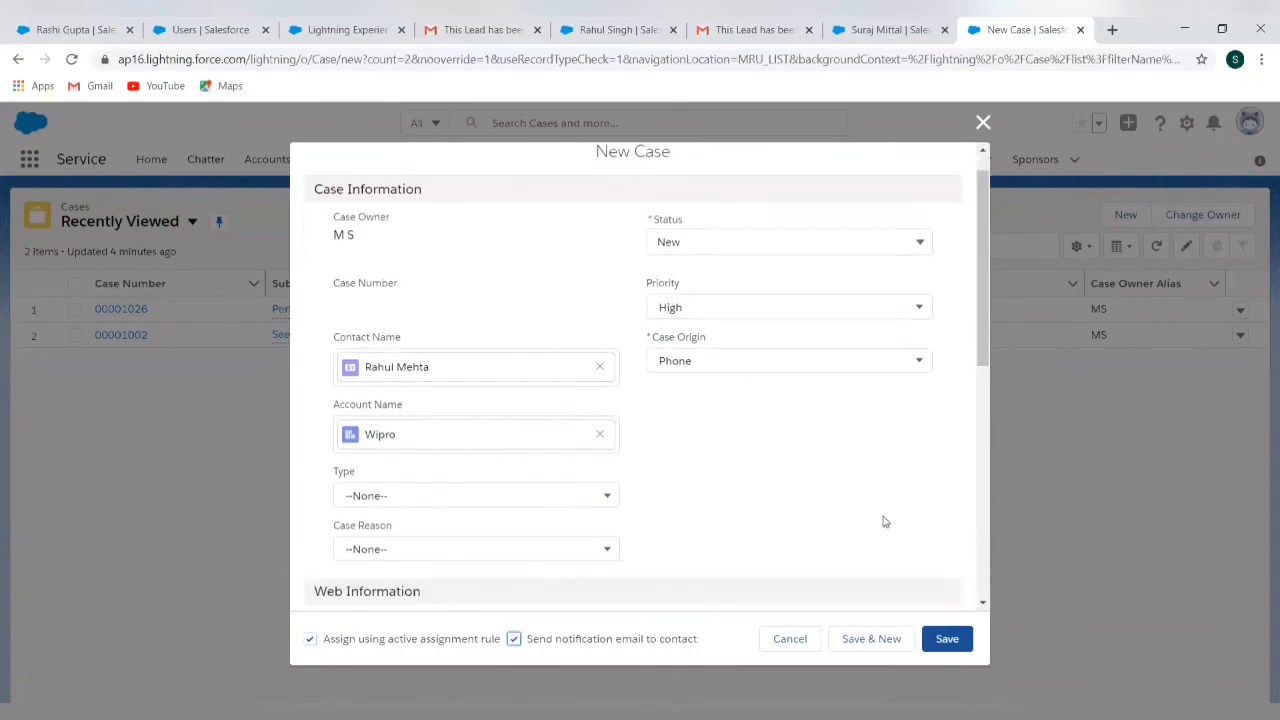
pyautogui.click(960, 643)
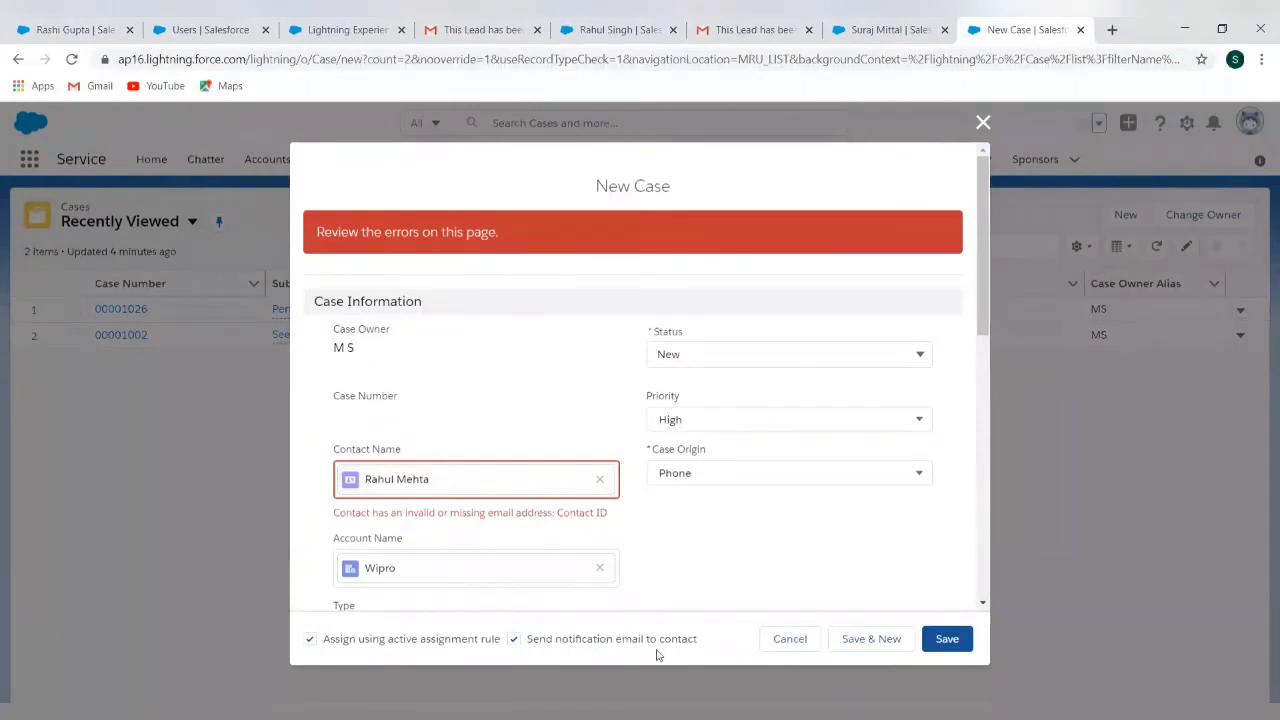
# Turn off the contact notification email and save, creating case 00001027
pyautogui.click(514, 640)
pyautogui.click(948, 639)
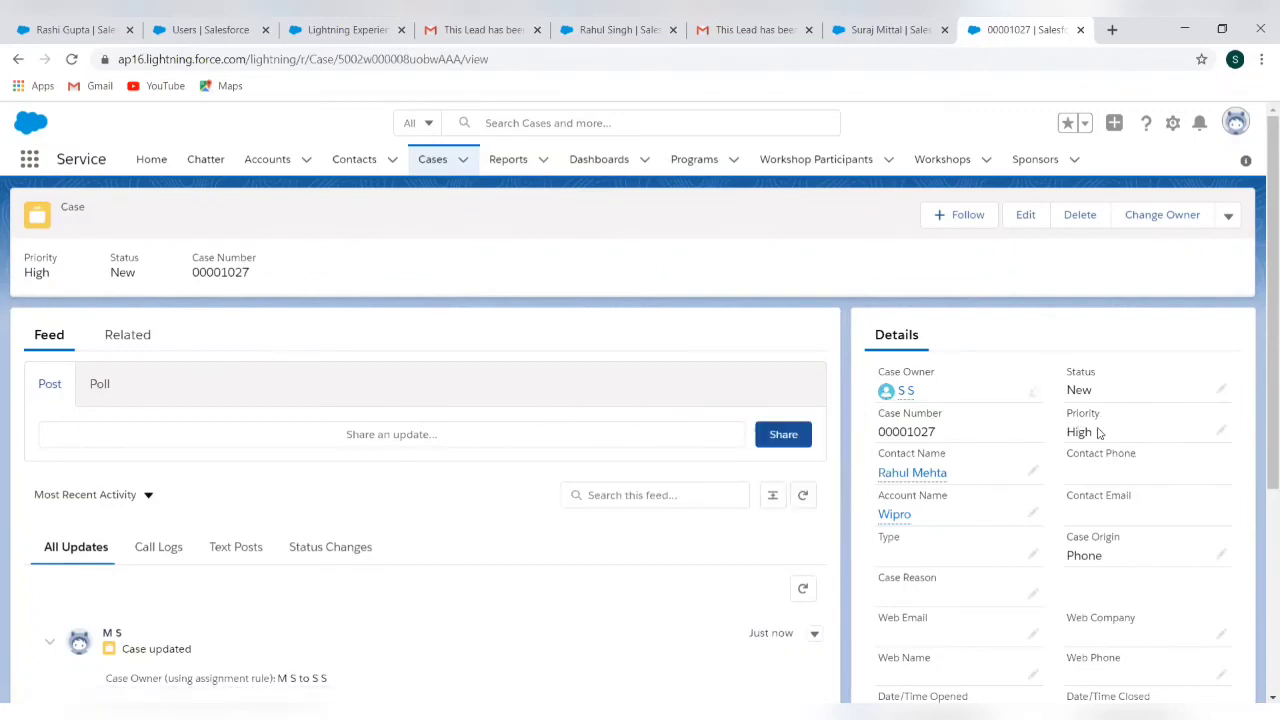
# Review the case Details, then switch to the Gmail tab showing the lead-assignment notification email
pyautogui.scroll(-3, 1120, 537)
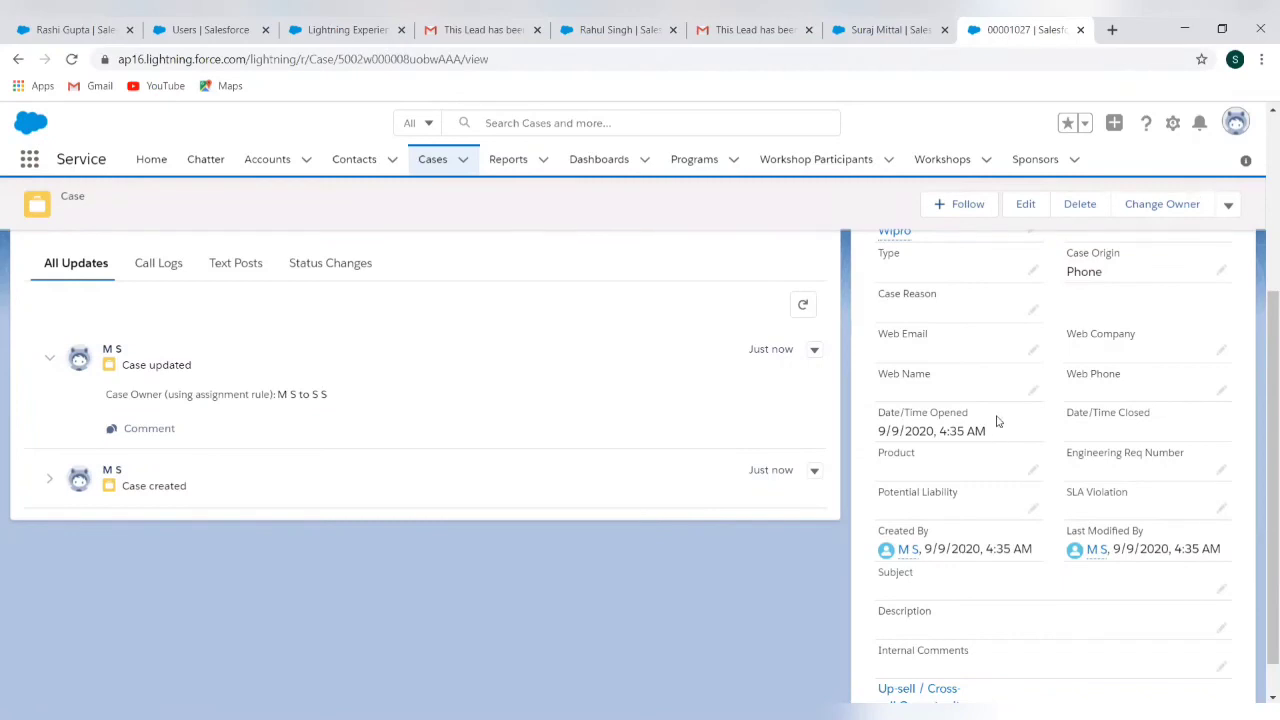
pyautogui.scroll(3, 995, 421)
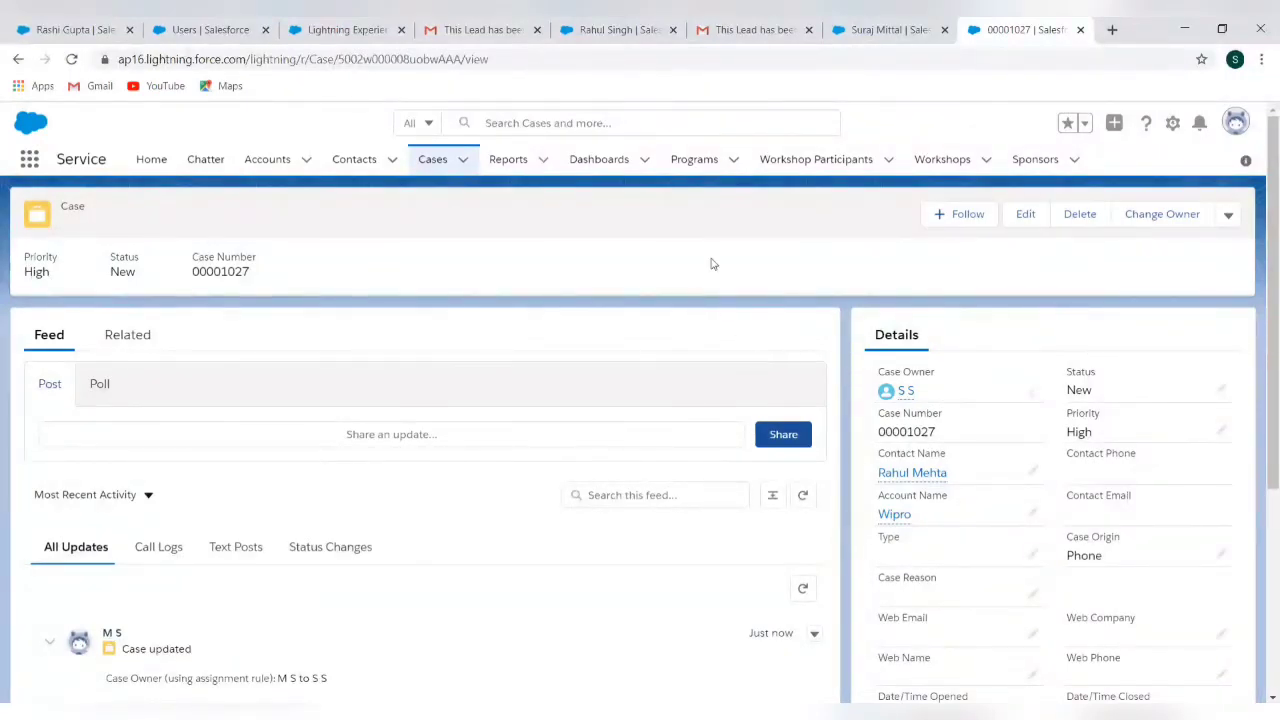
pyautogui.click(484, 31)
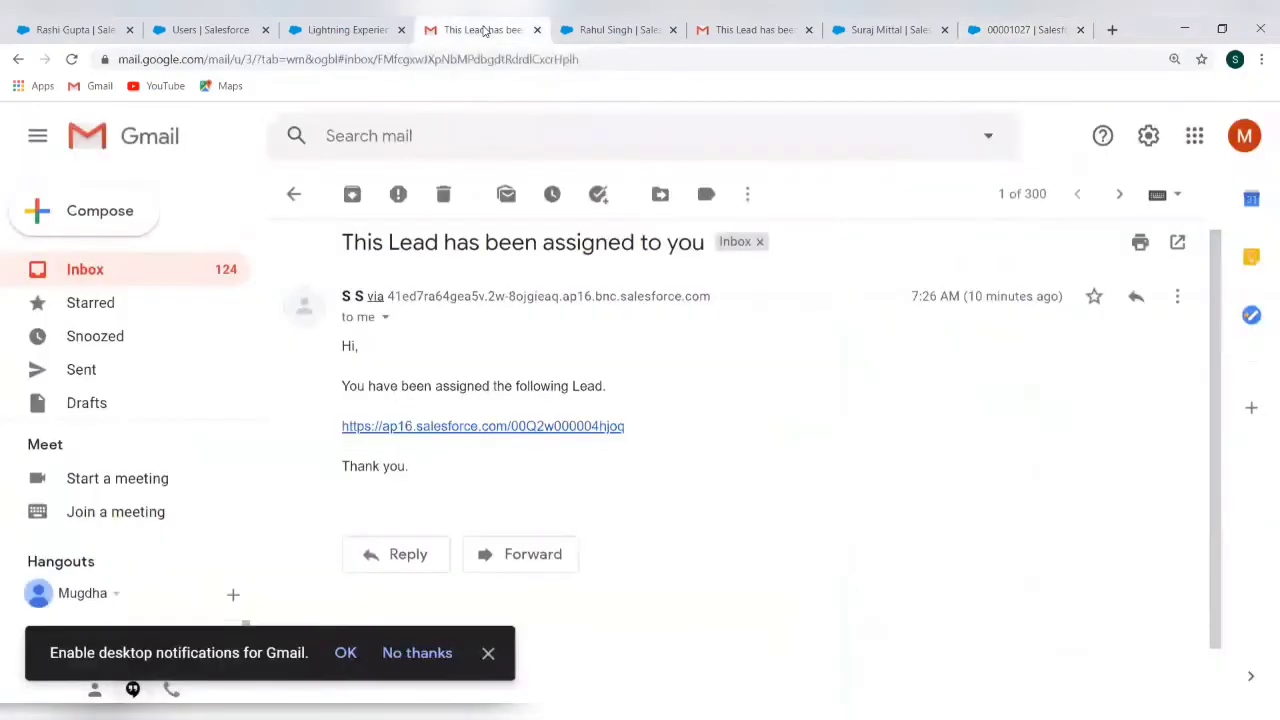
# Read the 'Case 00001027 auto-assigned to you' email in the Gmail Inbox, then return to case 00001027
pyautogui.click(172, 282)
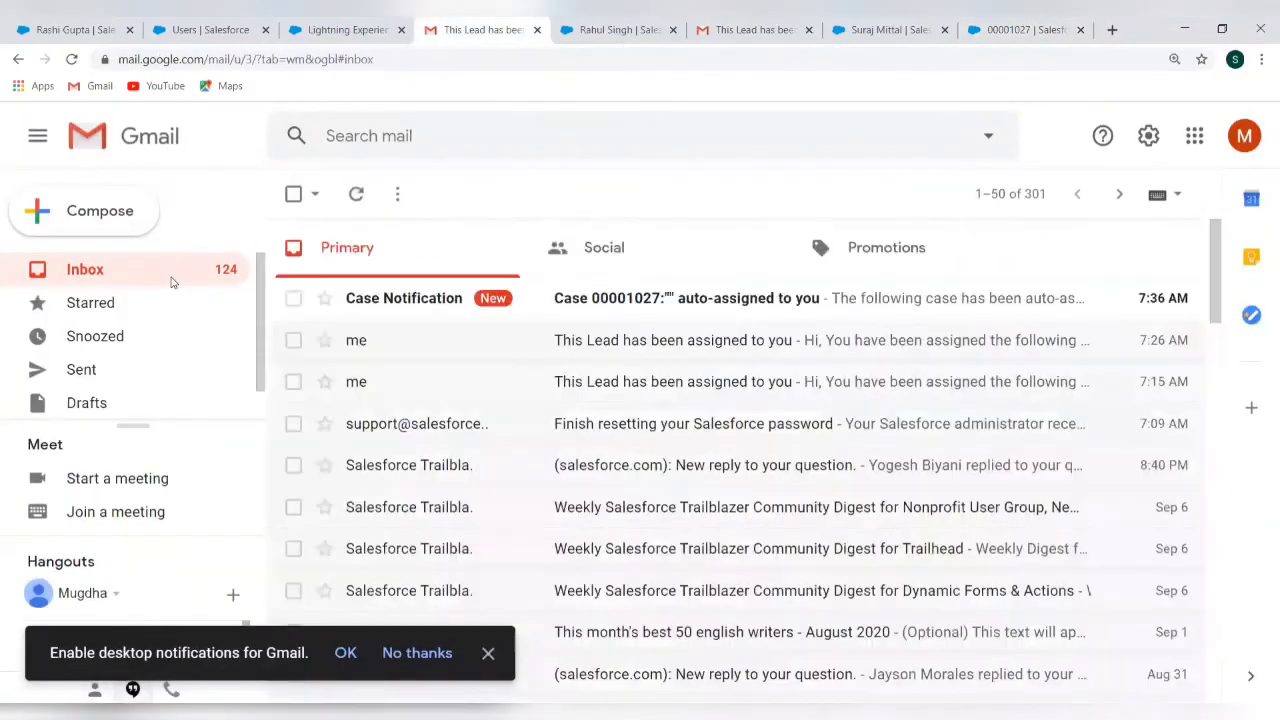
pyautogui.click(646, 305)
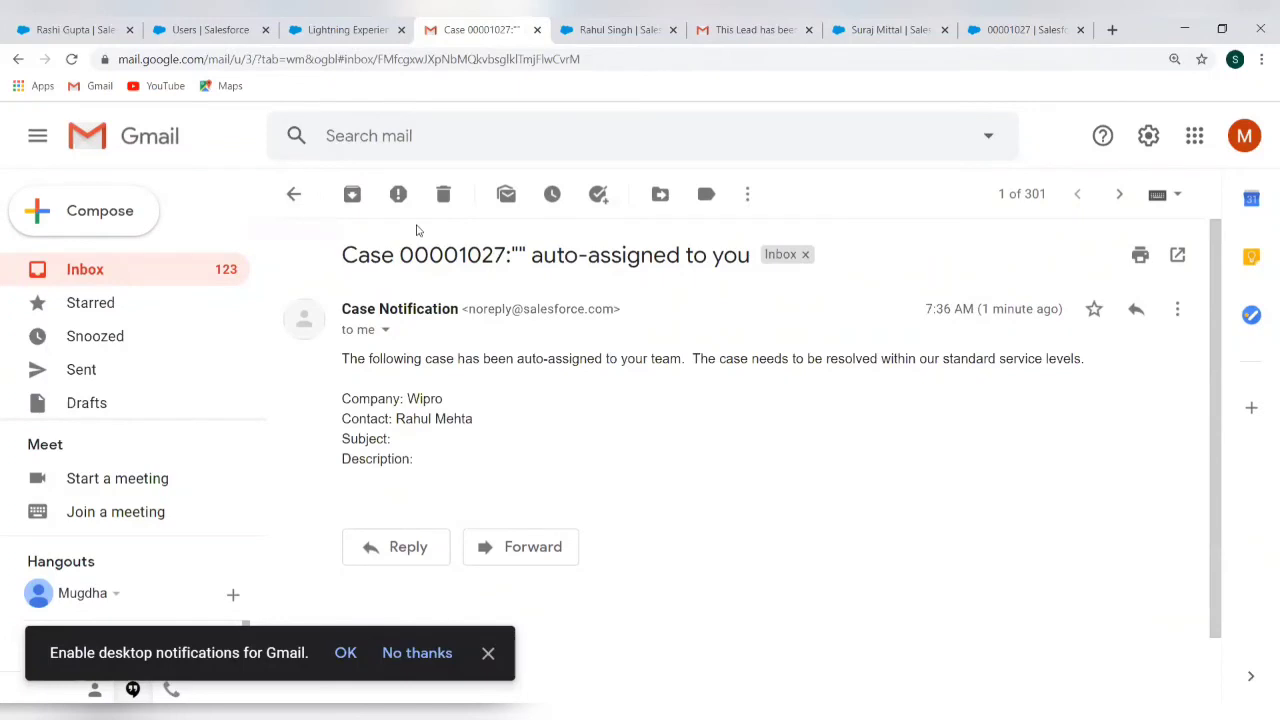
pyautogui.click(600, 37)
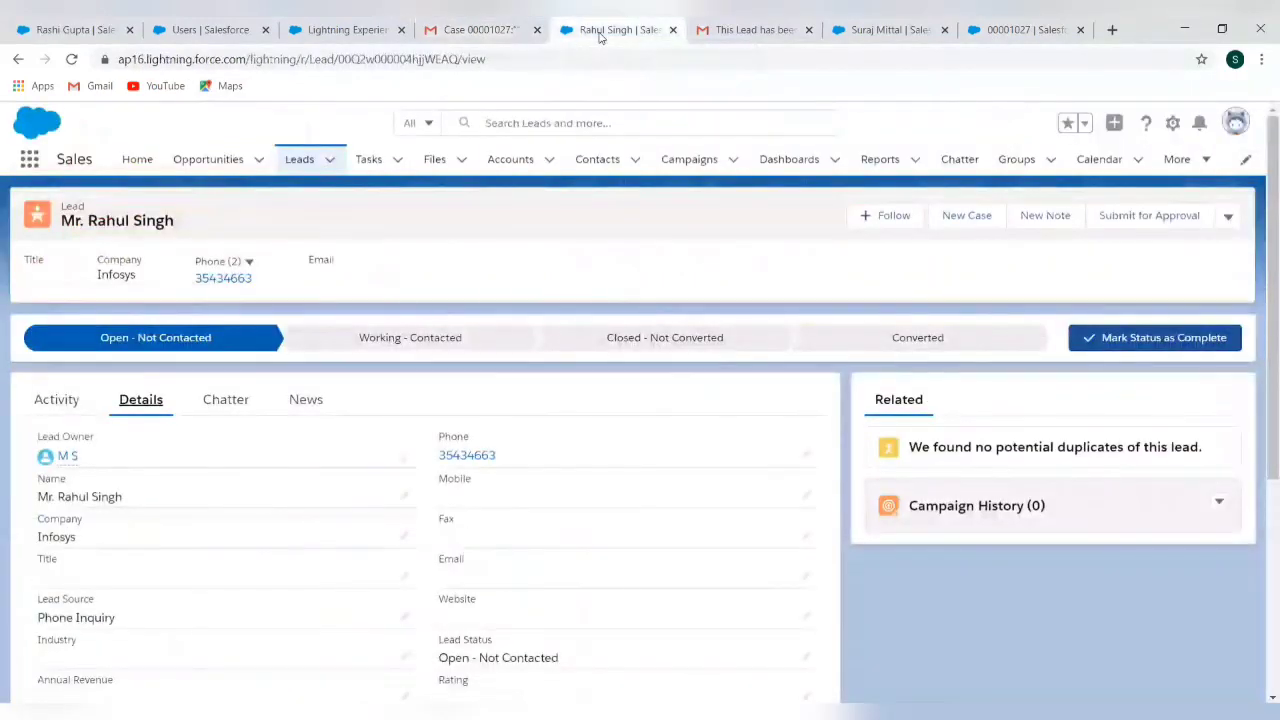
pyautogui.click(1032, 33)
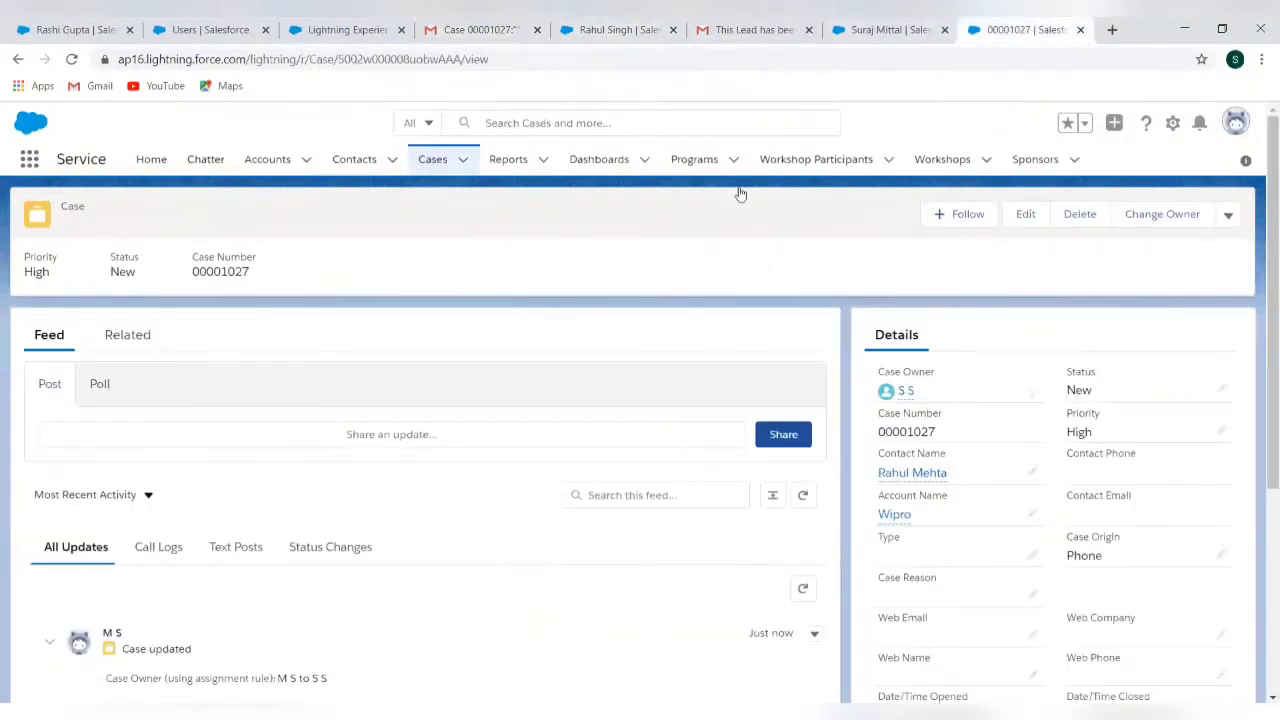